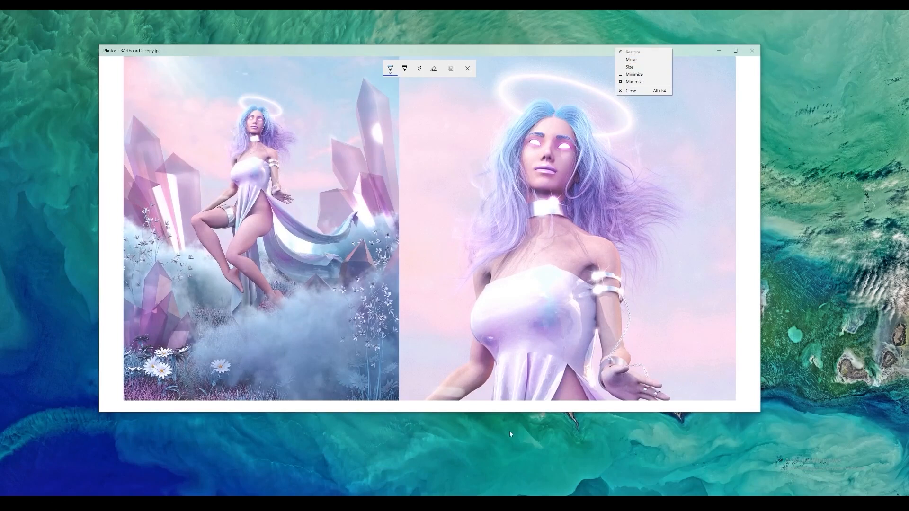
{"action": "left_click", "coordinate": [467, 68]}
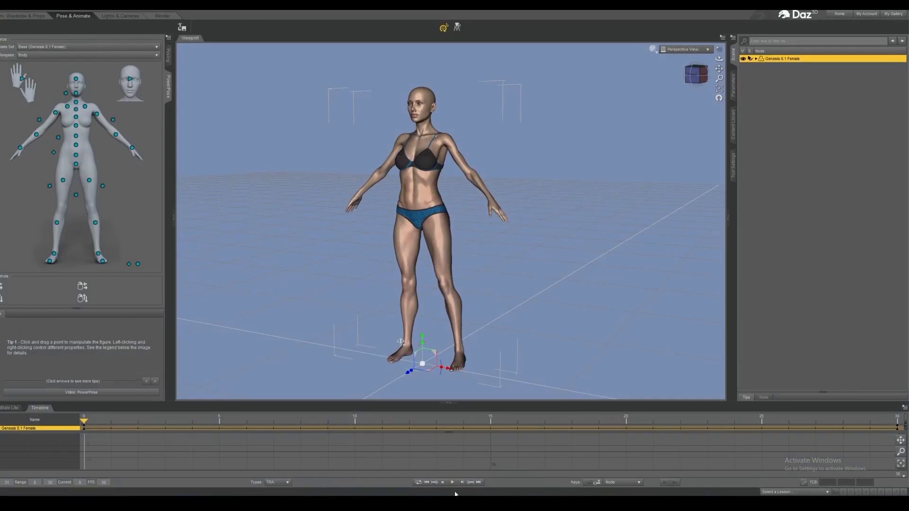
Step: Examine the Genesis 8.1 Female figure in Daz Studio from the front, both sides and slightly different heights
{"action": "left_click_drag", "start_coordinate": [694, 76], "coordinate": [789, 69]}
{"action": "left_click_drag", "start_coordinate": [698, 76], "coordinate": [566, 95]}
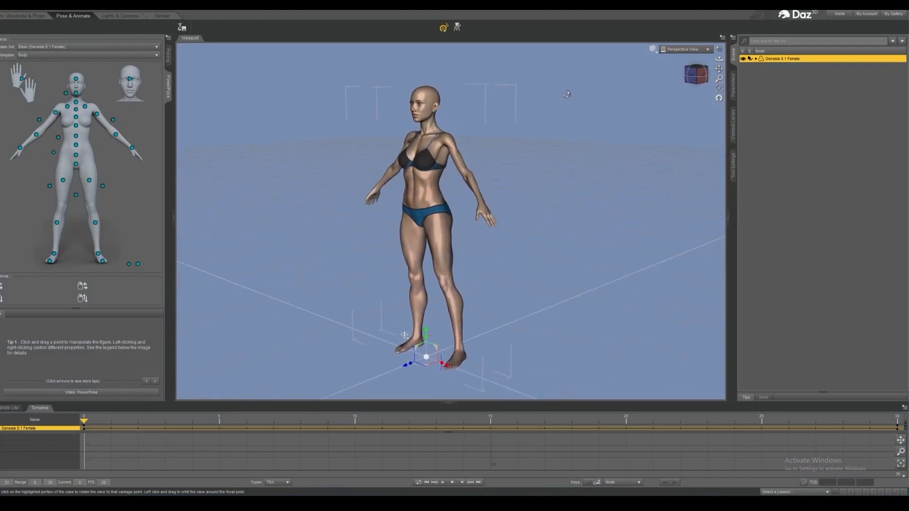
{"action": "left_click", "coordinate": [622, 88]}
{"action": "left_click_drag", "start_coordinate": [719, 69], "coordinate": [664, 102]}
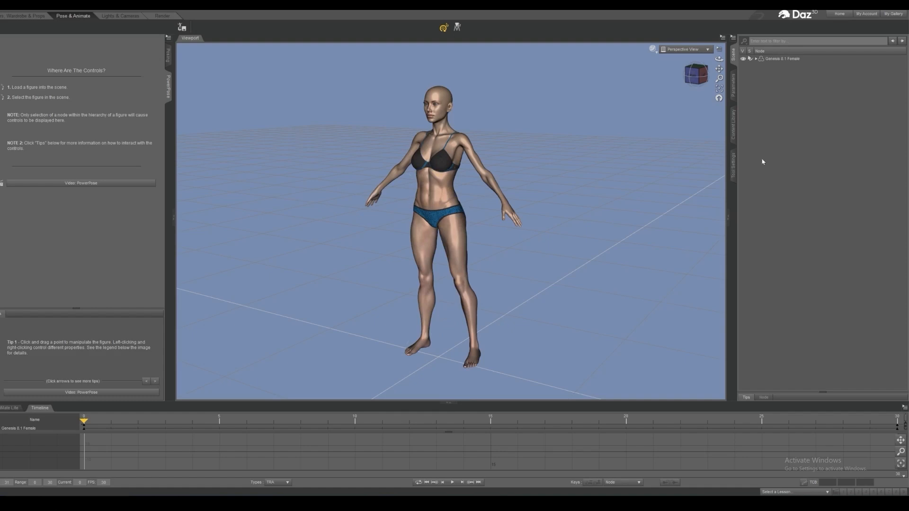
{"action": "left_click", "coordinate": [696, 74]}
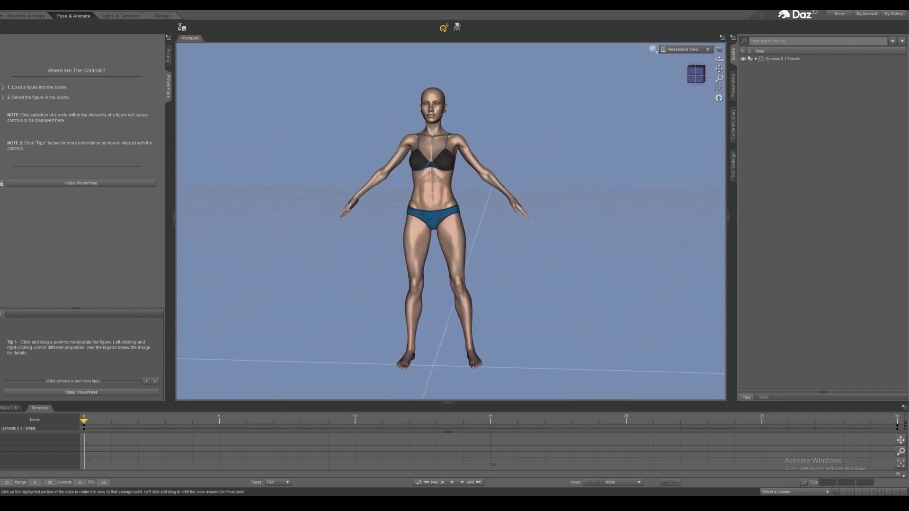
{"action": "mouse_move", "coordinate": [696, 75]}
{"action": "left_mouse_down"}
{"action": "mouse_move", "coordinate": [660, 80]}
{"action": "mouse_move", "coordinate": [696, 80]}
{"action": "left_mouse_up"}
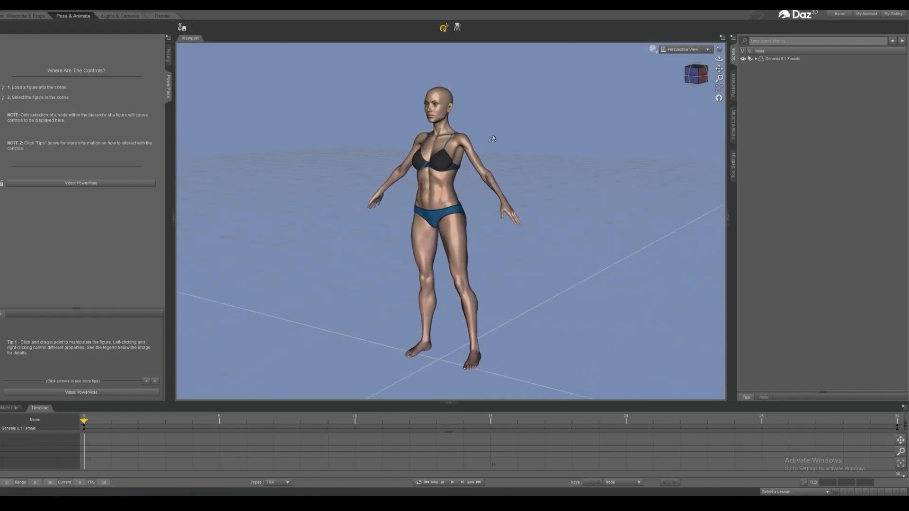
{"action": "left_click", "coordinate": [695, 76]}
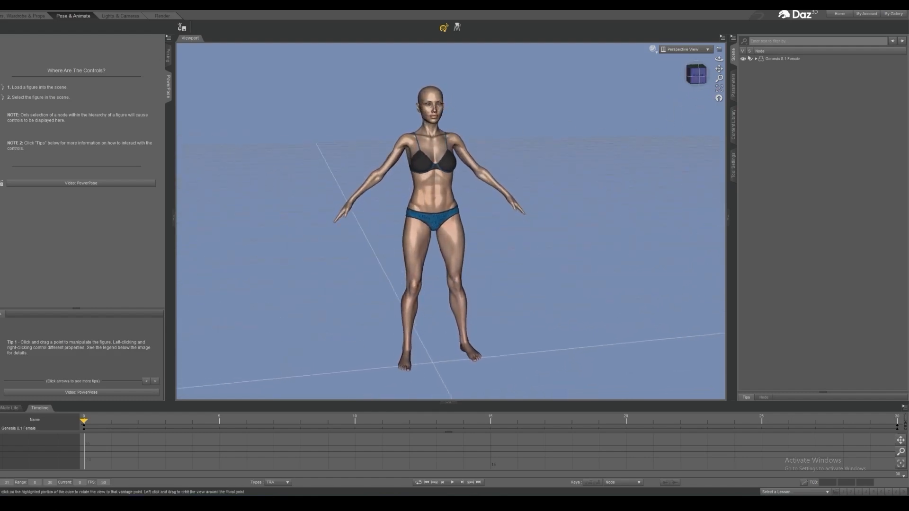
{"action": "mouse_move", "coordinate": [694, 87]}
{"action": "left_mouse_down"}
{"action": "mouse_move", "coordinate": [680, 85]}
{"action": "mouse_move", "coordinate": [692, 77]}
{"action": "left_mouse_up"}
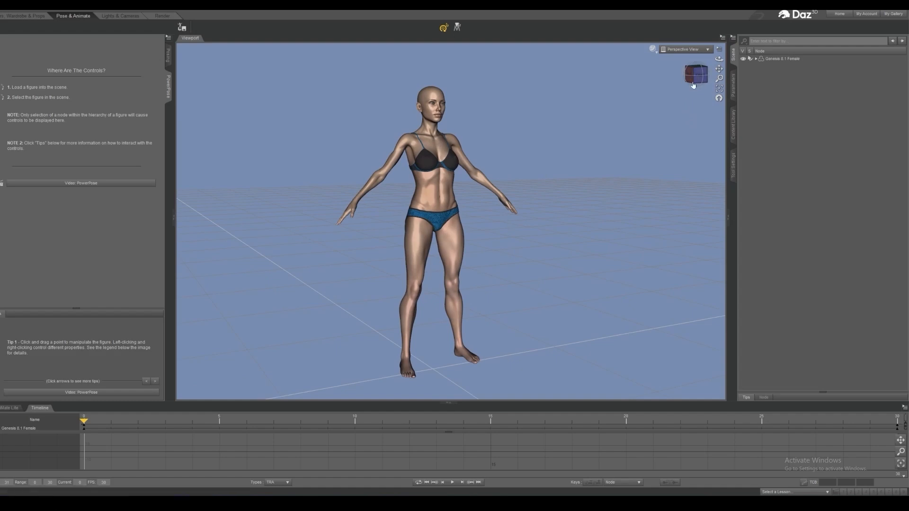
{"action": "left_click_drag", "start_coordinate": [696, 77], "coordinate": [629, 89]}
{"action": "left_click_drag", "start_coordinate": [692, 77], "coordinate": [633, 94]}
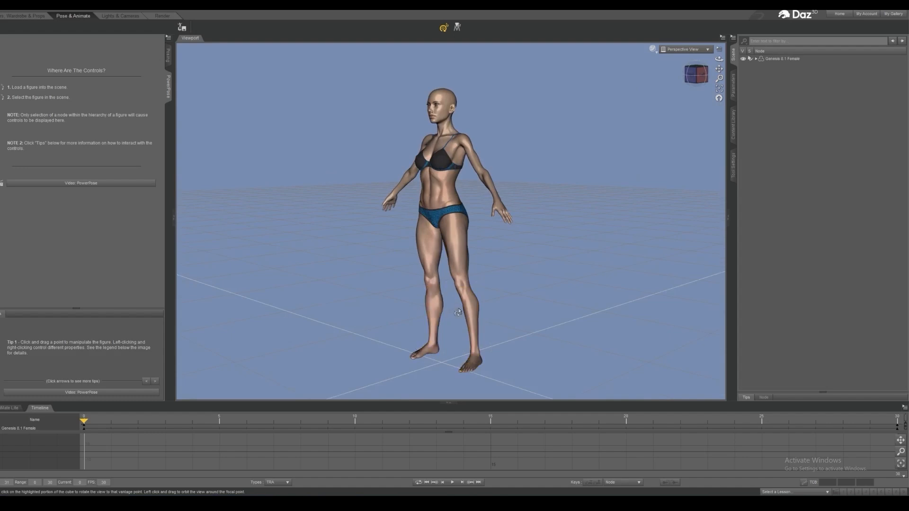
Step: Bring up the Genesis 8.1 Female shaping morphs and reduce the Heavy morph to 0%, keeping Voluptuous at zero
{"action": "left_click", "coordinate": [40, 17]}
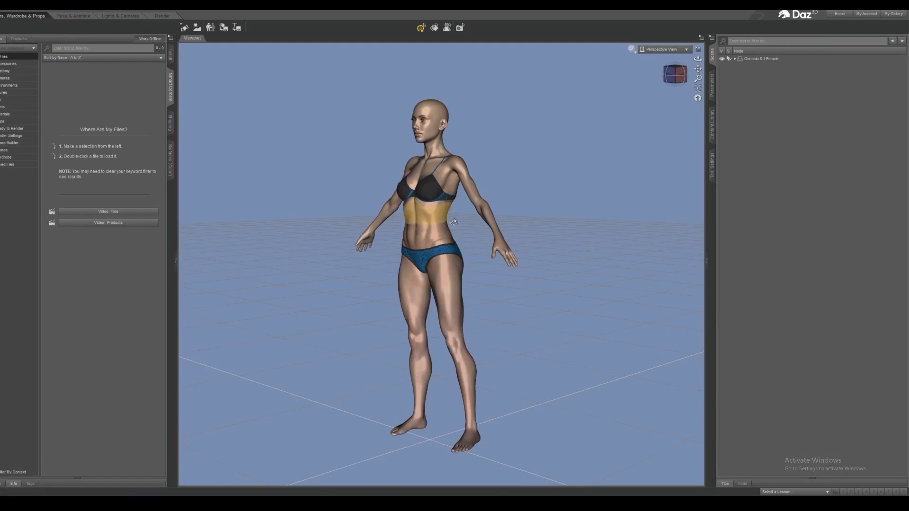
{"action": "left_click", "coordinate": [436, 240]}
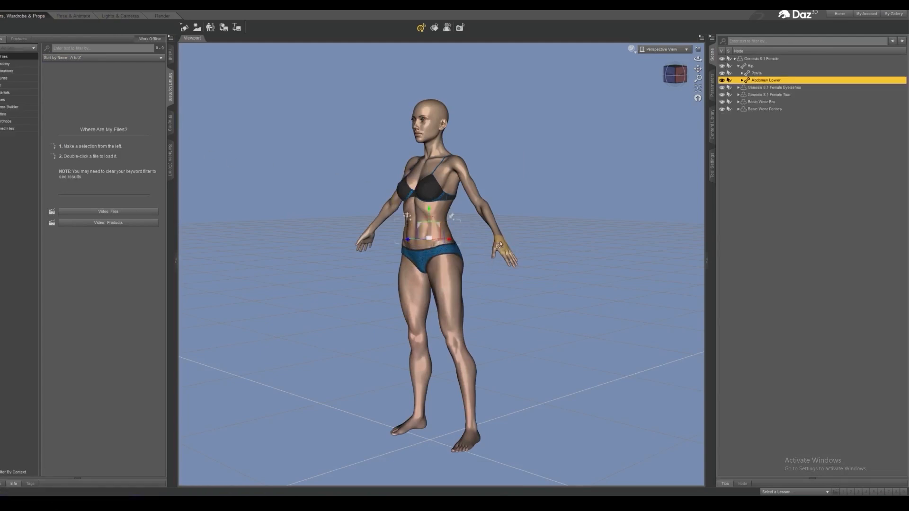
{"action": "left_click", "coordinate": [169, 124]}
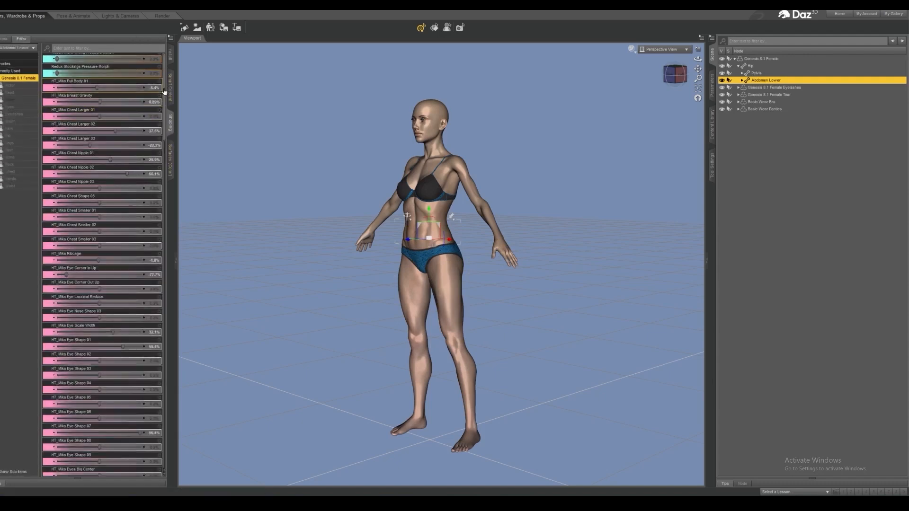
{"action": "left_click_drag", "start_coordinate": [165, 92], "coordinate": [176, 428]}
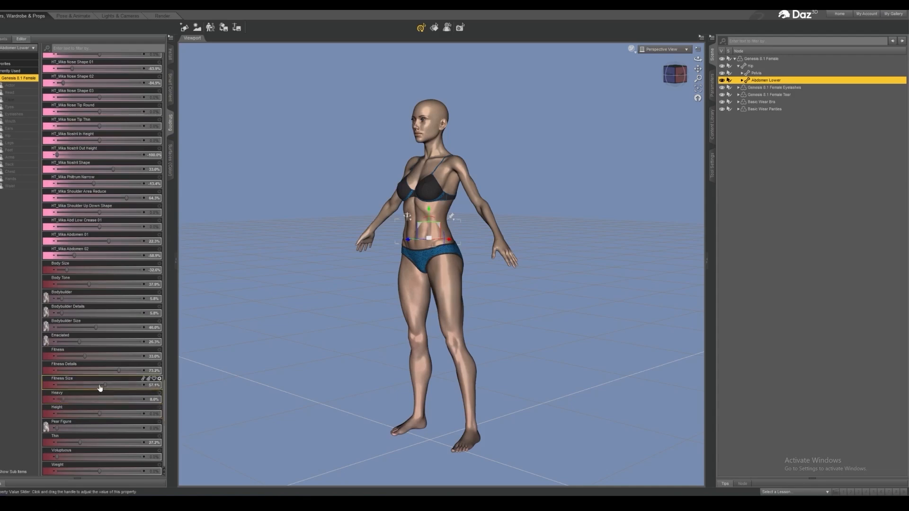
{"action": "left_click_drag", "start_coordinate": [64, 398], "coordinate": [40, 393]}
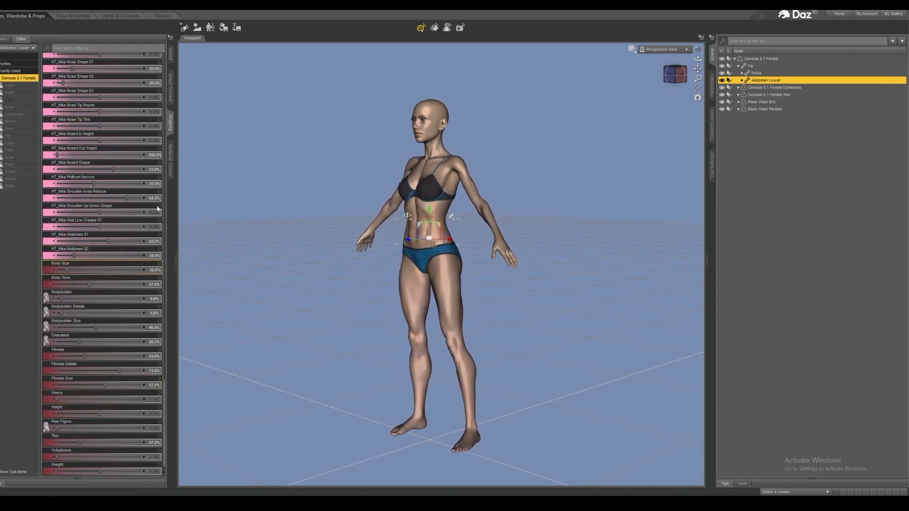
{"action": "left_click_drag", "start_coordinate": [75, 457], "coordinate": [43, 451]}
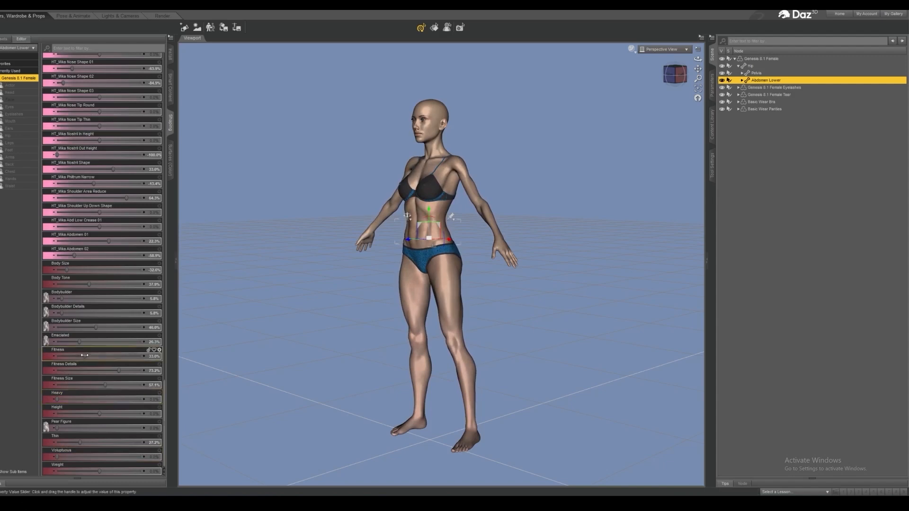
Step: Lower Fitness to about 19%, Fitness Details to 59%, Fitness Size to 43% and Bodybuilder Size to 40%; zero Bodybuilder and Bodybuilder Details
{"action": "left_click_drag", "start_coordinate": [85, 357], "coordinate": [72, 383]}
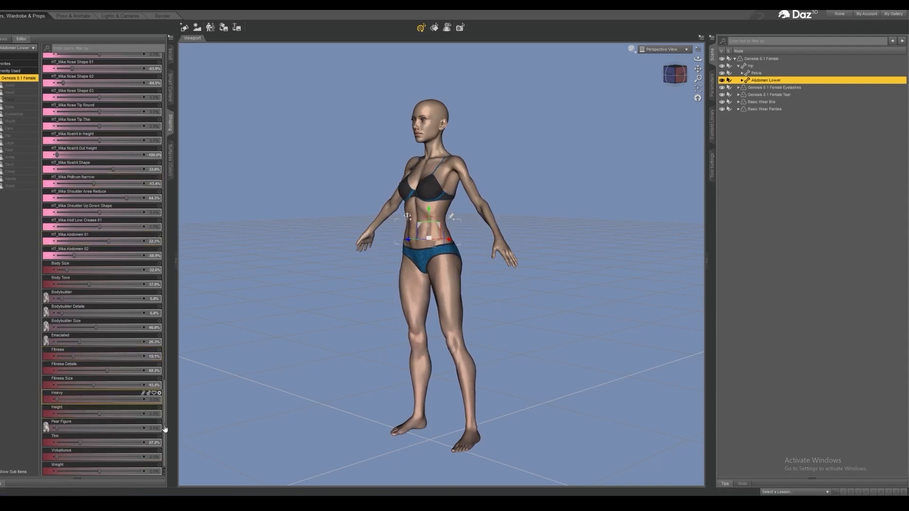
{"action": "mouse_move", "coordinate": [165, 427]}
{"action": "left_mouse_down"}
{"action": "mouse_move", "coordinate": [167, 412]}
{"action": "mouse_move", "coordinate": [165, 447]}
{"action": "mouse_move", "coordinate": [166, 427]}
{"action": "mouse_move", "coordinate": [165, 435]}
{"action": "left_mouse_up"}
{"action": "mouse_move", "coordinate": [61, 299]}
{"action": "left_mouse_down"}
{"action": "mouse_move", "coordinate": [150, 300]}
{"action": "mouse_move", "coordinate": [50, 302]}
{"action": "left_mouse_up"}
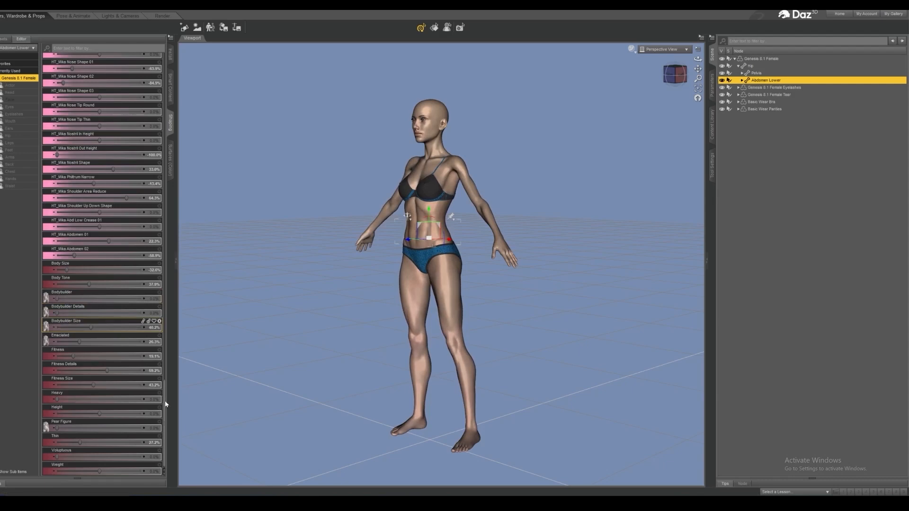
Step: Set the HT_Mika Full Body 01 morph of the figure to about -15%
{"action": "left_click_drag", "start_coordinate": [166, 409], "coordinate": [166, 67]}
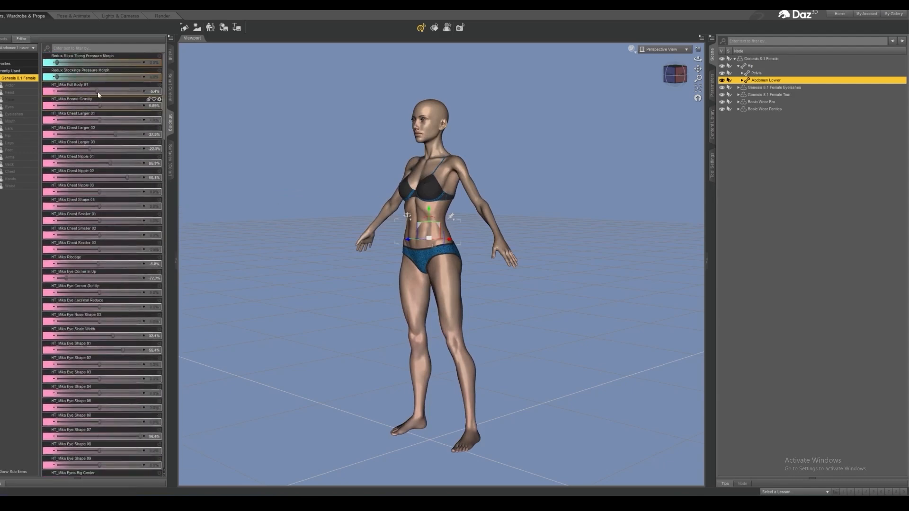
{"action": "mouse_move", "coordinate": [95, 91]}
{"action": "left_mouse_down"}
{"action": "mouse_move", "coordinate": [87, 99]}
{"action": "mouse_move", "coordinate": [94, 97]}
{"action": "left_mouse_up"}
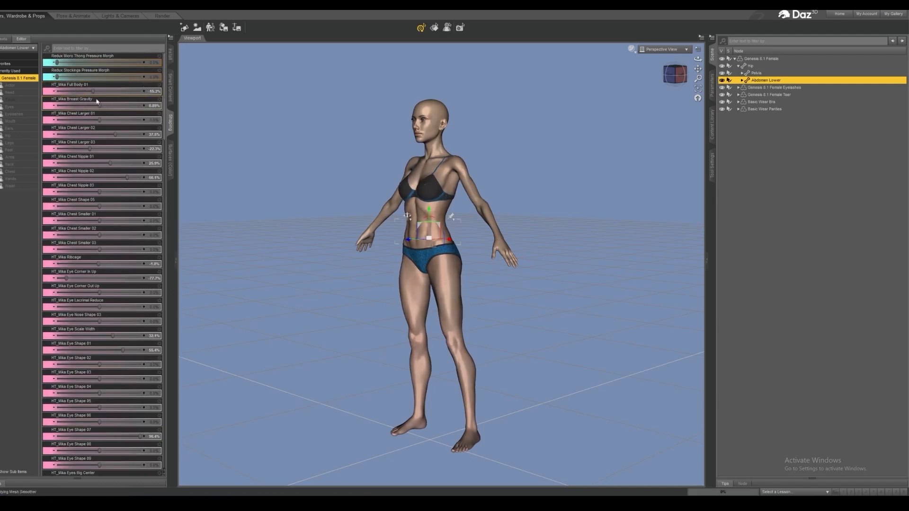
{"action": "scroll", "coordinate": [427, 77], "scroll_direction": "up", "scroll_amount": 5}
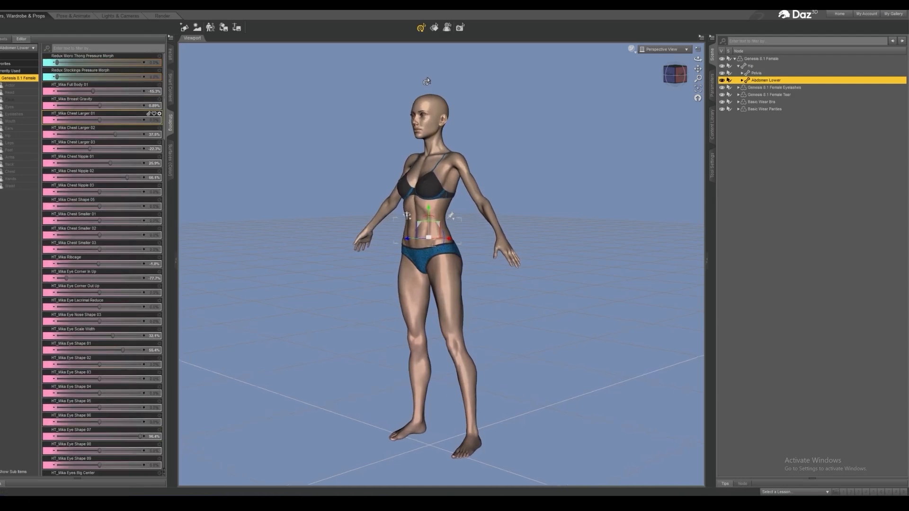
{"action": "scroll", "coordinate": [427, 81], "scroll_direction": "up", "scroll_amount": 1}
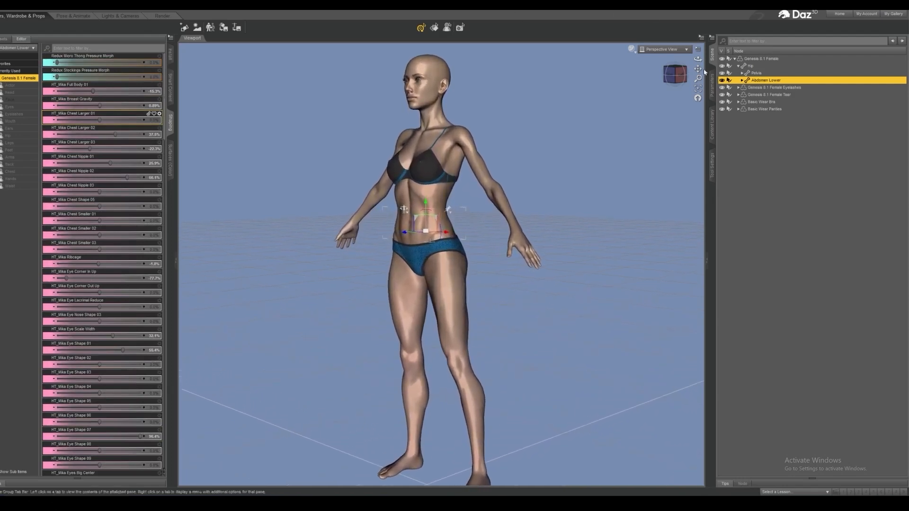
Step: Select the head and reduce the figure's Neck Length to about -20% and Neck Size to about -33%
{"action": "left_click_drag", "start_coordinate": [698, 69], "coordinate": [685, 165]}
{"action": "left_click_drag", "start_coordinate": [671, 84], "coordinate": [756, 88]}
{"action": "scroll", "coordinate": [494, 151], "scroll_direction": "up", "scroll_amount": 3}
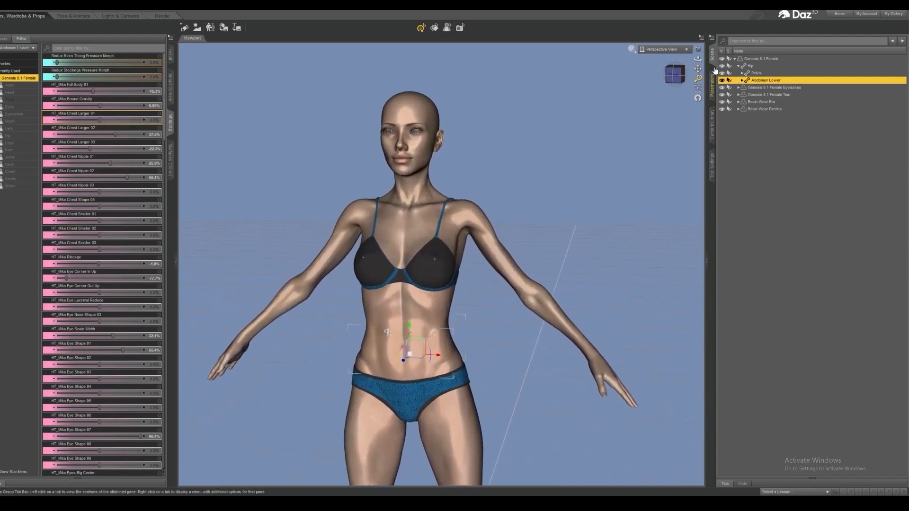
{"action": "mouse_move", "coordinate": [698, 69]}
{"action": "left_mouse_down"}
{"action": "mouse_move", "coordinate": [710, 123]}
{"action": "mouse_move", "coordinate": [670, 71]}
{"action": "mouse_move", "coordinate": [718, 83]}
{"action": "mouse_move", "coordinate": [704, 63]}
{"action": "mouse_move", "coordinate": [709, 44]}
{"action": "mouse_move", "coordinate": [704, 53]}
{"action": "left_mouse_up"}
{"action": "scroll", "coordinate": [498, 150], "scroll_direction": "up", "scroll_amount": 3}
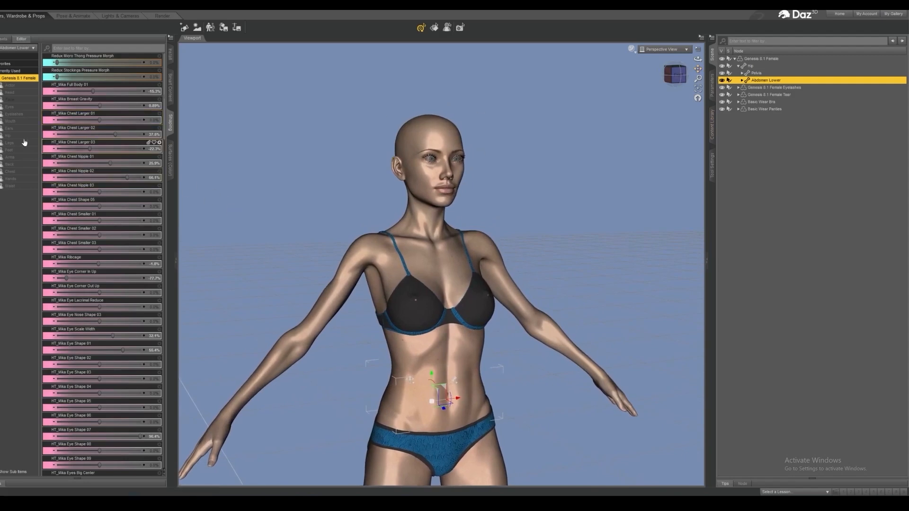
{"action": "left_click", "coordinate": [24, 114]}
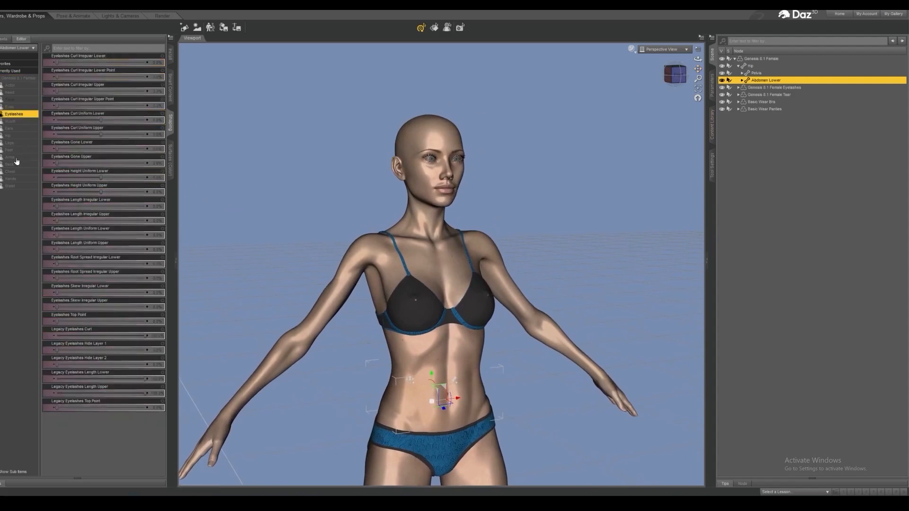
{"action": "left_click", "coordinate": [18, 107]}
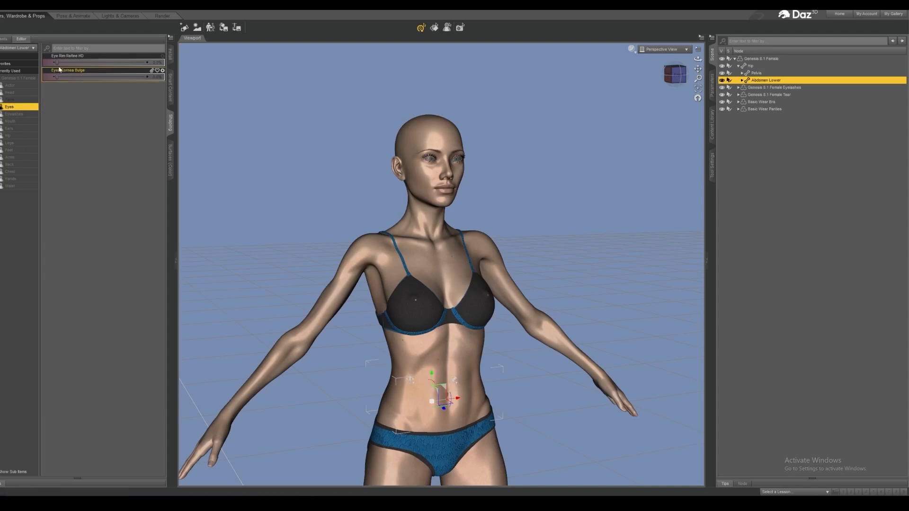
{"action": "left_click", "coordinate": [31, 105]}
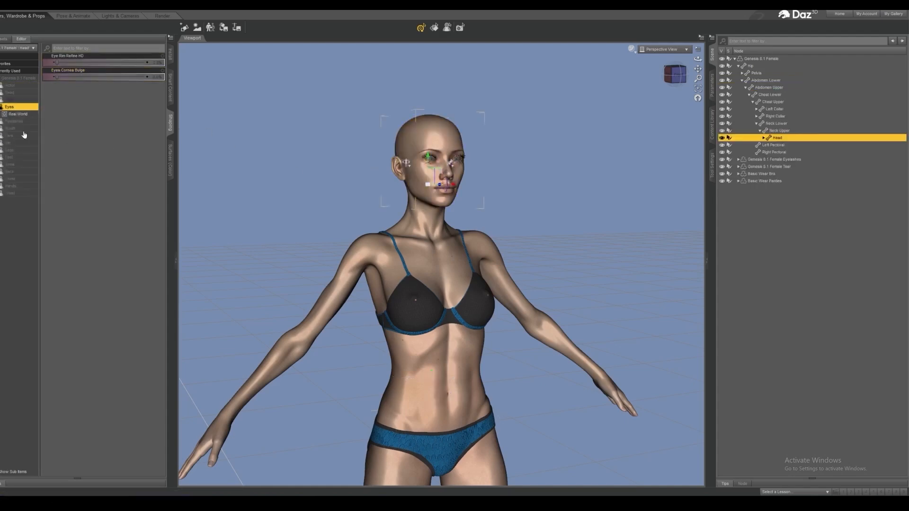
{"action": "left_click", "coordinate": [11, 93]}
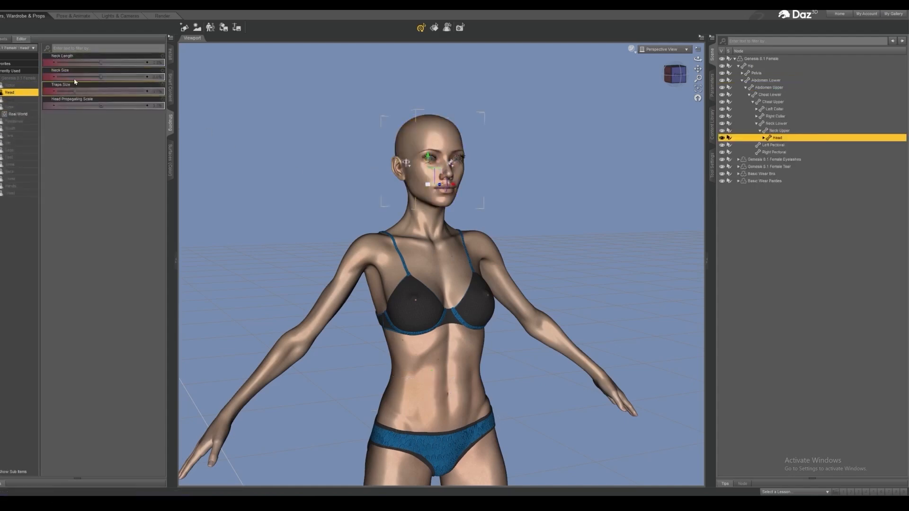
{"action": "mouse_move", "coordinate": [101, 77]}
{"action": "left_mouse_down"}
{"action": "mouse_move", "coordinate": [73, 77]}
{"action": "mouse_move", "coordinate": [100, 60]}
{"action": "mouse_move", "coordinate": [93, 68]}
{"action": "left_mouse_up"}
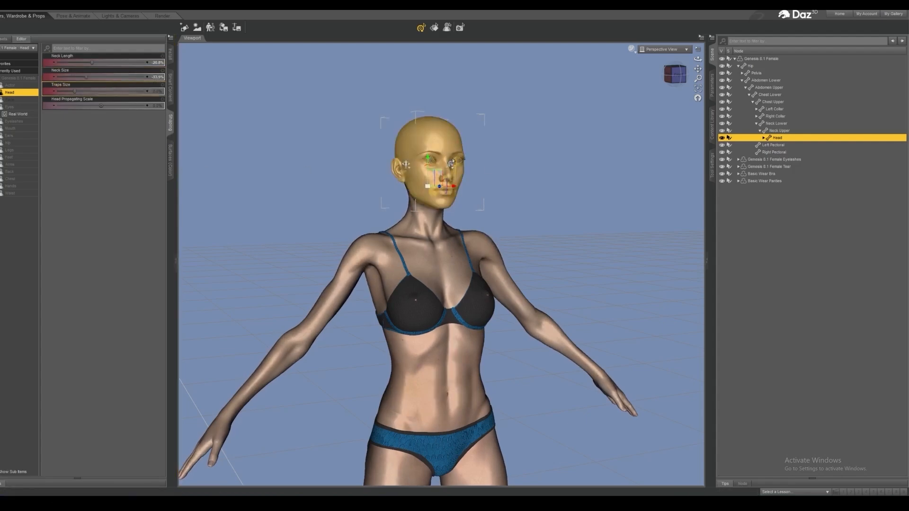
{"action": "left_click", "coordinate": [587, 158]}
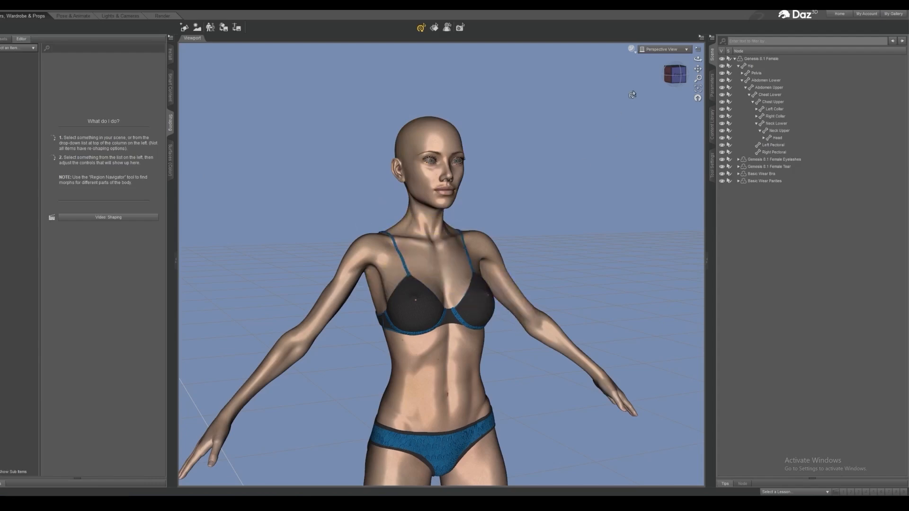
Step: Pose the figure's legs directly in the viewport, pulling the right lower leg outward and the left foot inward
{"action": "left_click_drag", "start_coordinate": [672, 76], "coordinate": [632, 87]}
{"action": "scroll", "coordinate": [403, 235], "scroll_direction": "up", "scroll_amount": 3}
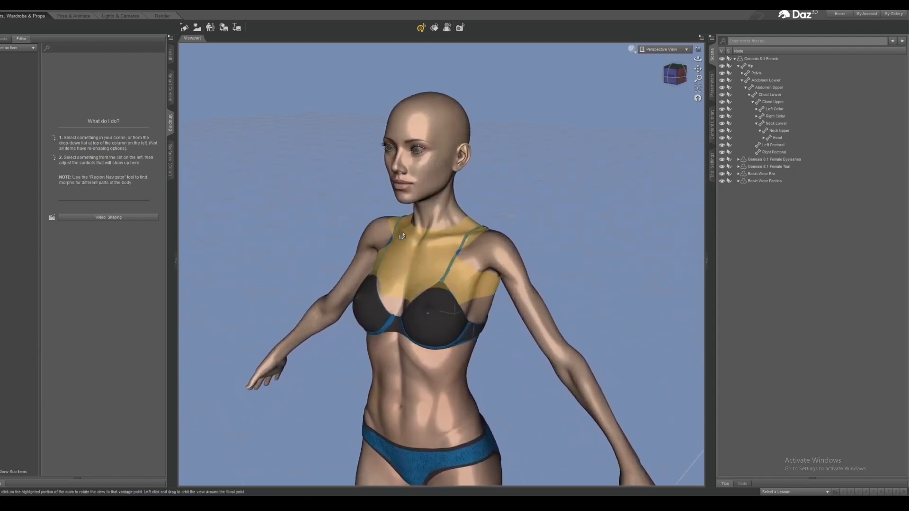
{"action": "scroll", "coordinate": [402, 235], "scroll_direction": "down", "scroll_amount": 5}
{"action": "scroll", "coordinate": [402, 236], "scroll_direction": "down", "scroll_amount": 3}
{"action": "left_click_drag", "start_coordinate": [698, 70], "coordinate": [682, 15]}
{"action": "left_click_drag", "start_coordinate": [698, 69], "coordinate": [669, 72]}
{"action": "left_click_drag", "start_coordinate": [698, 69], "coordinate": [700, 66]}
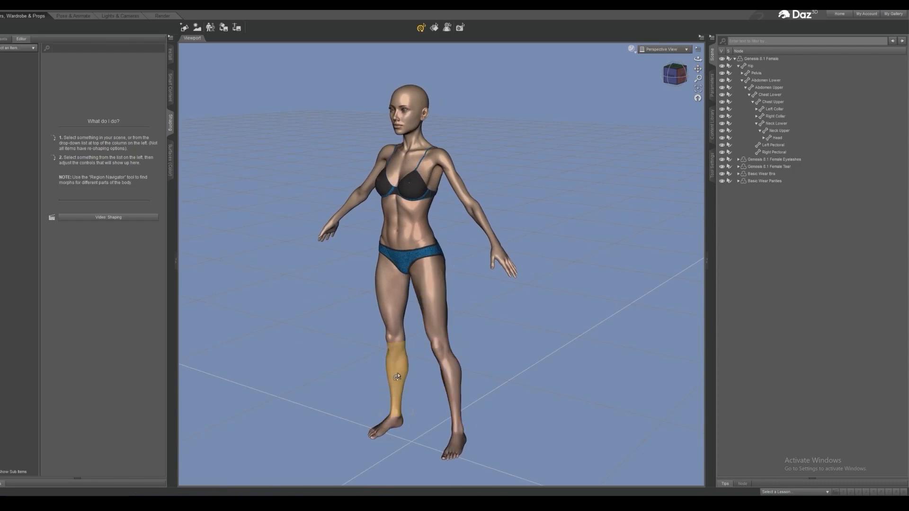
{"action": "left_click_drag", "start_coordinate": [401, 379], "coordinate": [379, 381]}
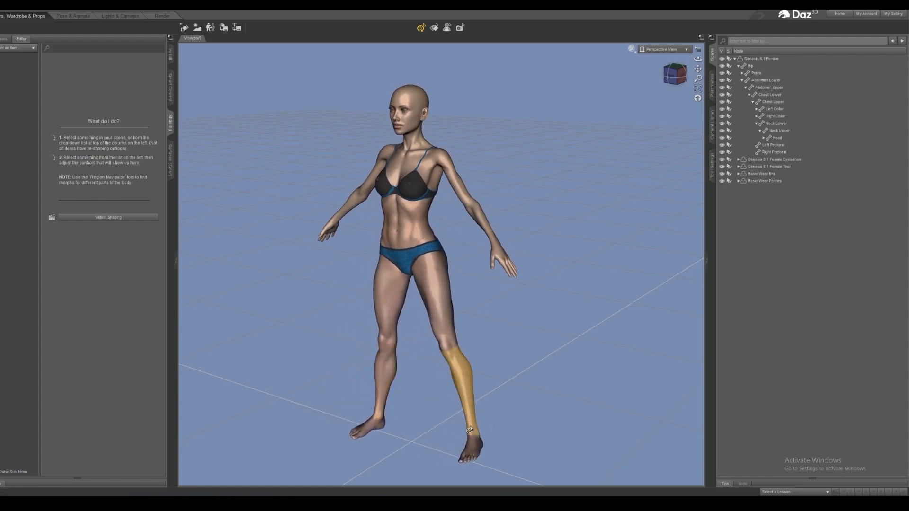
{"action": "left_click_drag", "start_coordinate": [477, 444], "coordinate": [446, 443]}
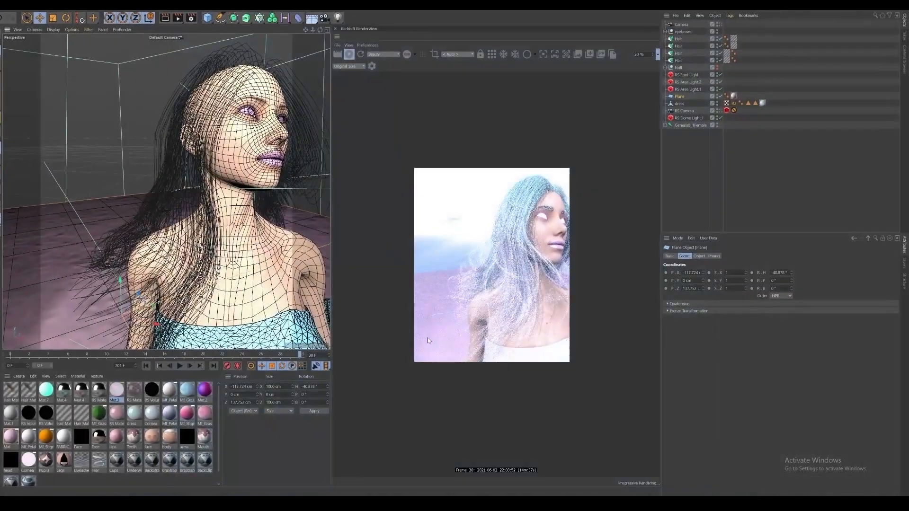
Step: Switch to the finished artwork in Photos, circle the figure's outstretched hand in the full-body image, and minimize the window
{"action": "mouse_move", "coordinate": [523, 503]}
{"action": "left_click", "coordinate": [490, 486]}
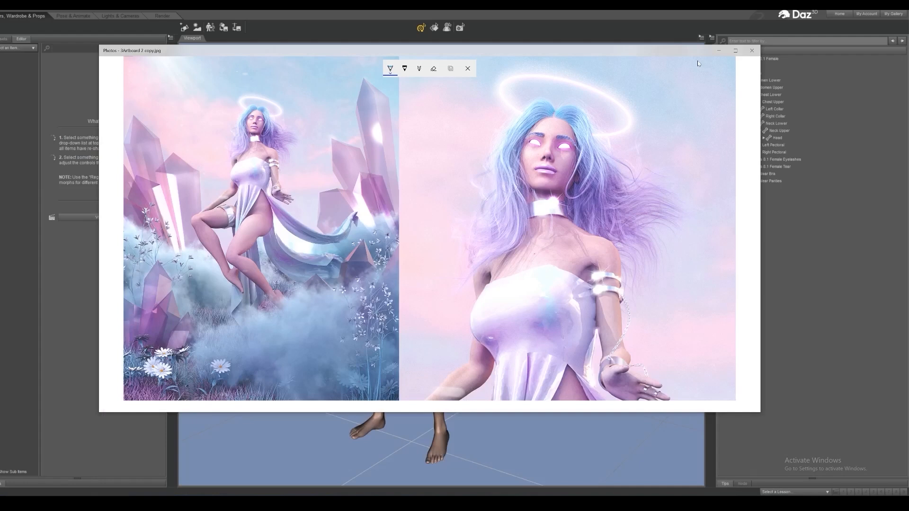
{"action": "mouse_move", "coordinate": [262, 187]}
{"action": "left_mouse_down"}
{"action": "mouse_move", "coordinate": [309, 228]}
{"action": "mouse_move", "coordinate": [268, 202]}
{"action": "left_mouse_up"}
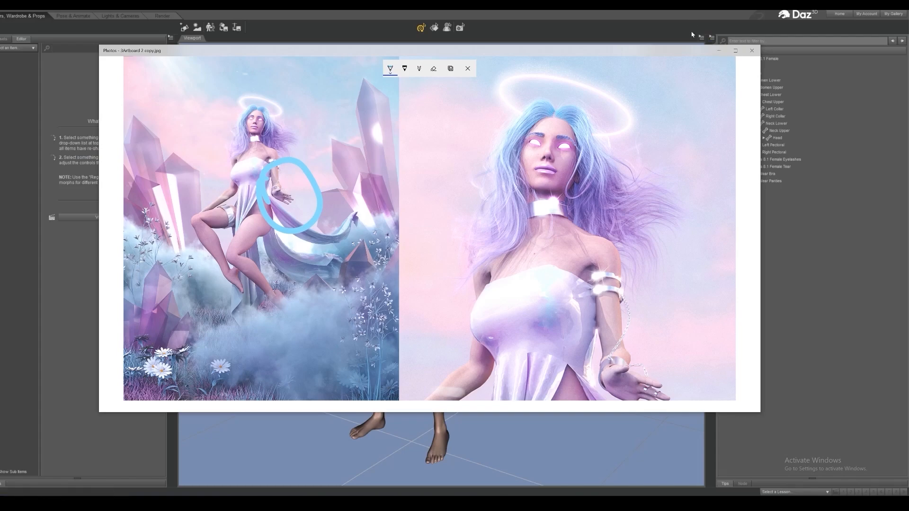
{"action": "left_click", "coordinate": [718, 51]}
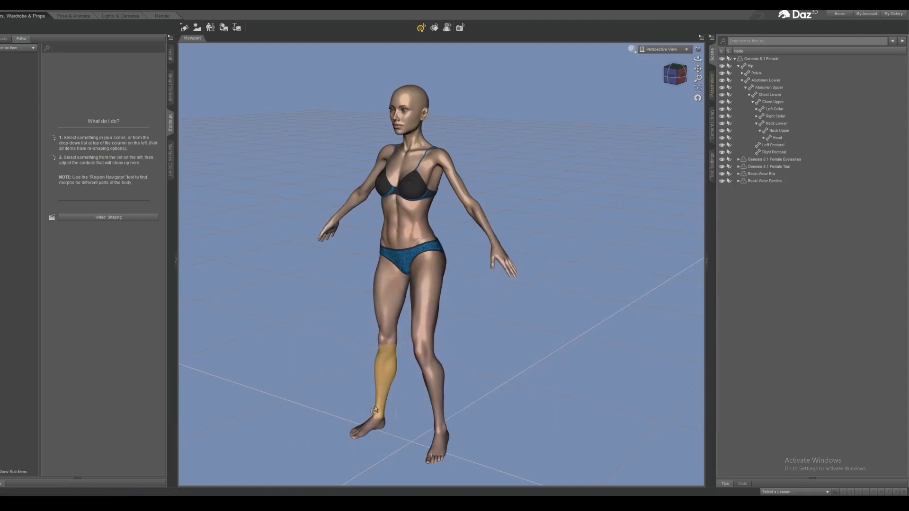
Step: Pull the figure's legs forward in the viewport into a seated pose with both knees bent and the feet drawn back
{"action": "left_click_drag", "start_coordinate": [373, 419], "coordinate": [405, 399]}
{"action": "left_click_drag", "start_coordinate": [676, 75], "coordinate": [762, 85]}
{"action": "left_click", "coordinate": [673, 85]}
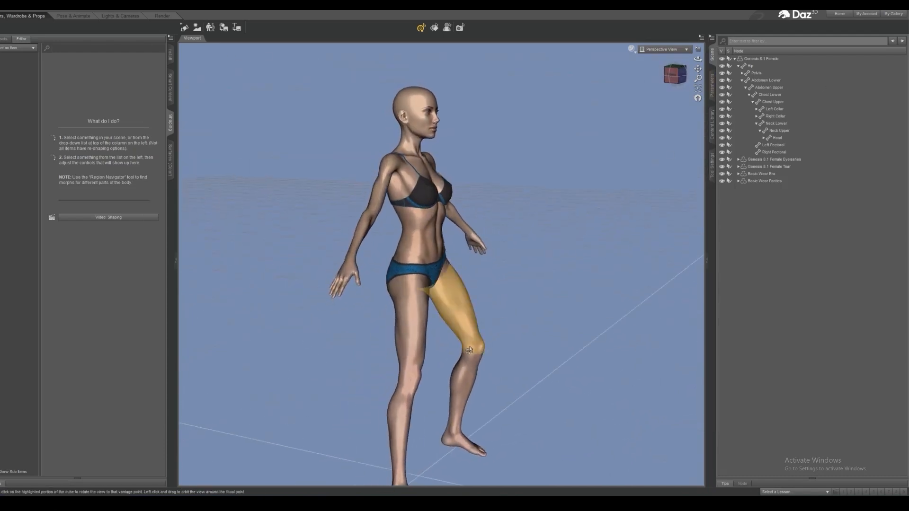
{"action": "left_click_drag", "start_coordinate": [469, 379], "coordinate": [519, 314]}
{"action": "left_click_drag", "start_coordinate": [420, 400], "coordinate": [549, 336]}
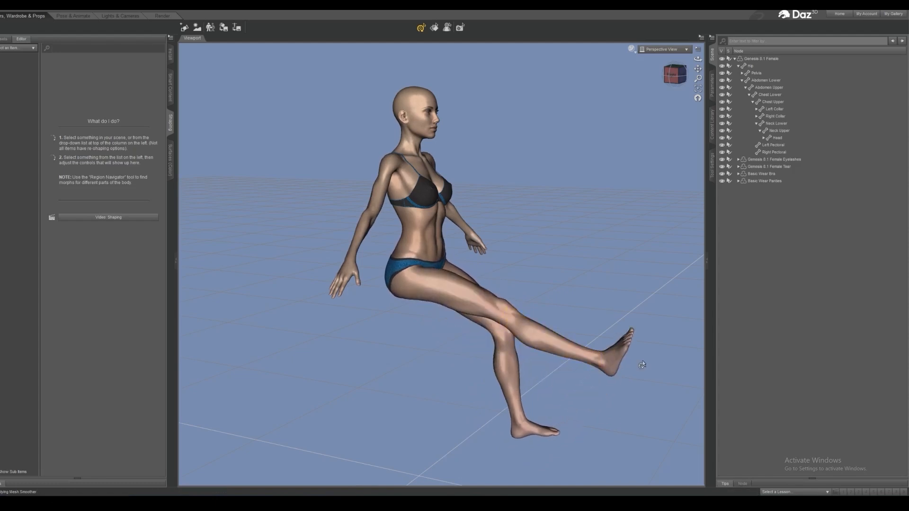
{"action": "left_click_drag", "start_coordinate": [613, 362], "coordinate": [420, 421]}
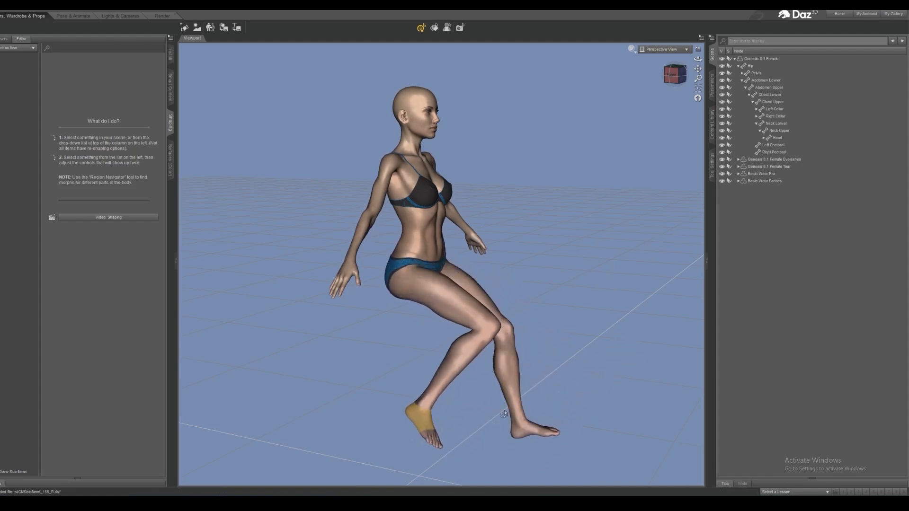
{"action": "left_click_drag", "start_coordinate": [531, 429], "coordinate": [484, 403]}
{"action": "mouse_move", "coordinate": [423, 442]}
{"action": "left_mouse_down"}
{"action": "mouse_move", "coordinate": [418, 450]}
{"action": "mouse_move", "coordinate": [427, 456]}
{"action": "left_mouse_up"}
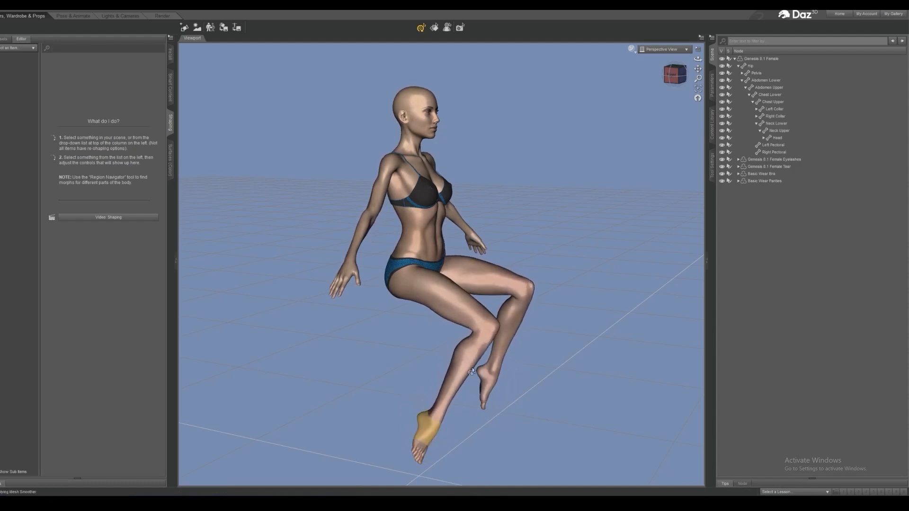
Step: Raise the left thigh and adjust both shins in the viewport so the legs sit side by side with the left knee higher
{"action": "left_click_drag", "start_coordinate": [698, 58], "coordinate": [315, 127]}
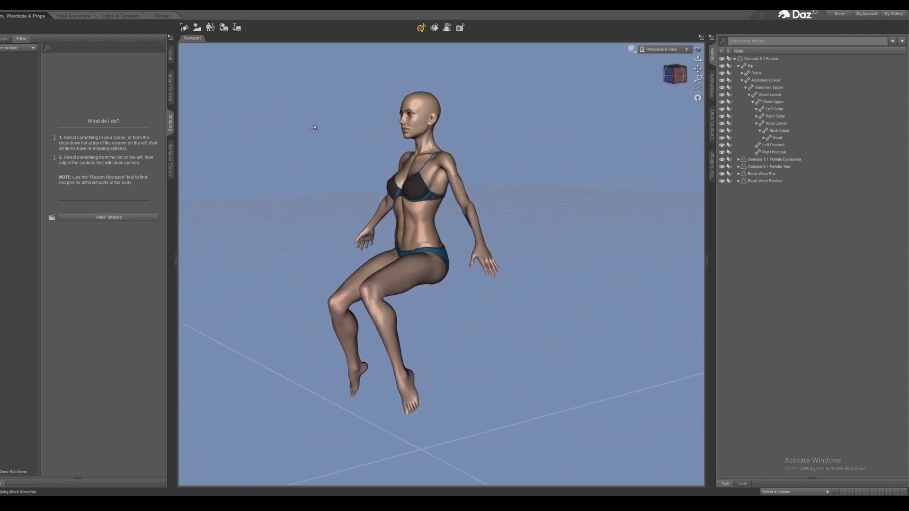
{"action": "left_click_drag", "start_coordinate": [367, 308], "coordinate": [398, 320]}
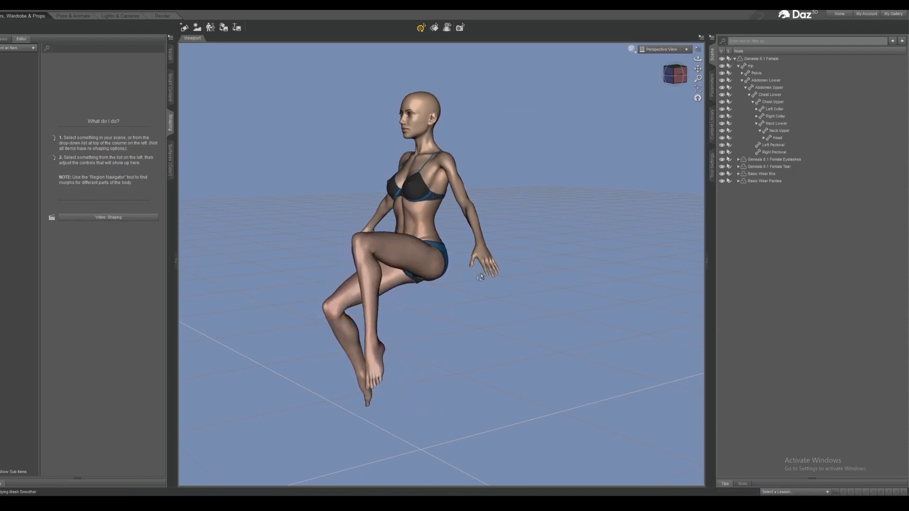
{"action": "left_click", "coordinate": [677, 75]}
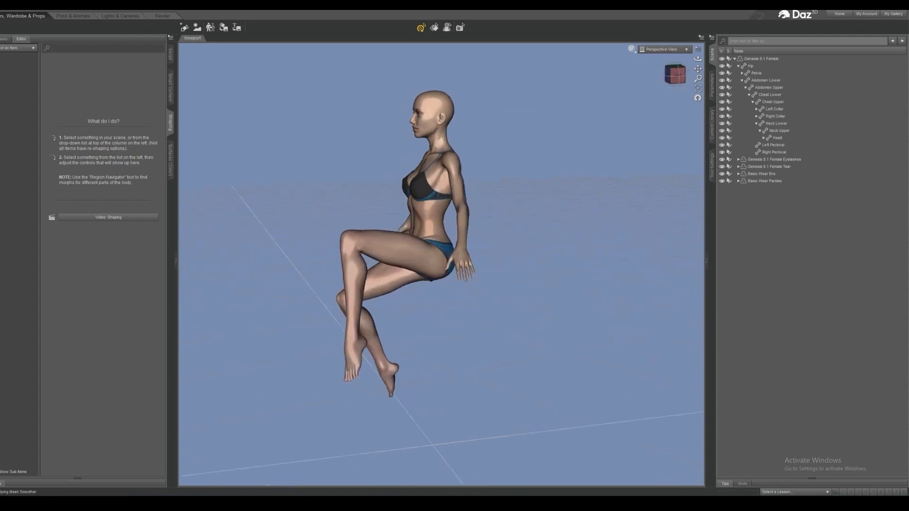
{"action": "left_click_drag", "start_coordinate": [676, 75], "coordinate": [641, 108]}
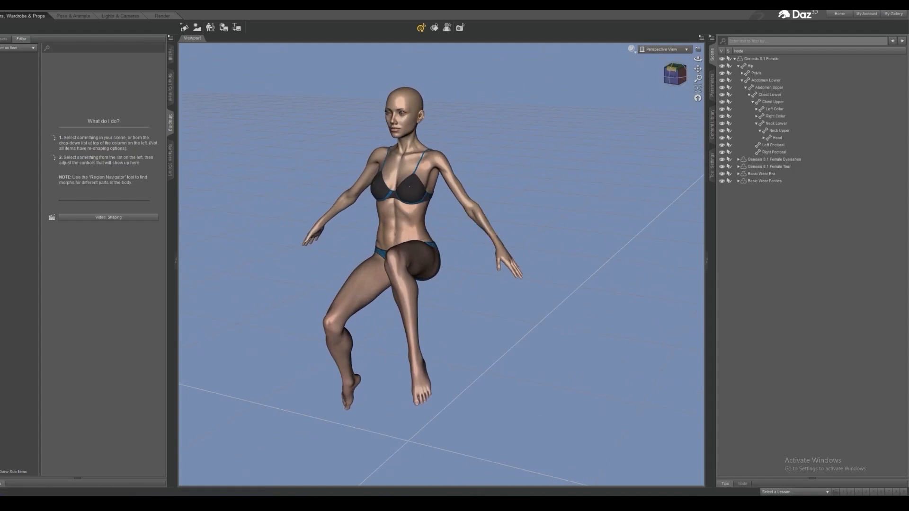
{"action": "left_click_drag", "start_coordinate": [672, 70], "coordinate": [710, 72]}
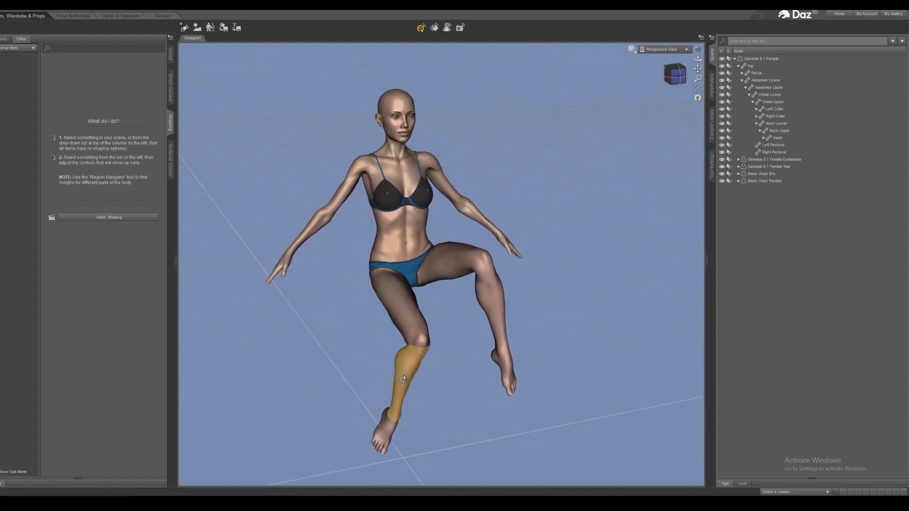
{"action": "left_click_drag", "start_coordinate": [500, 335], "coordinate": [487, 329]}
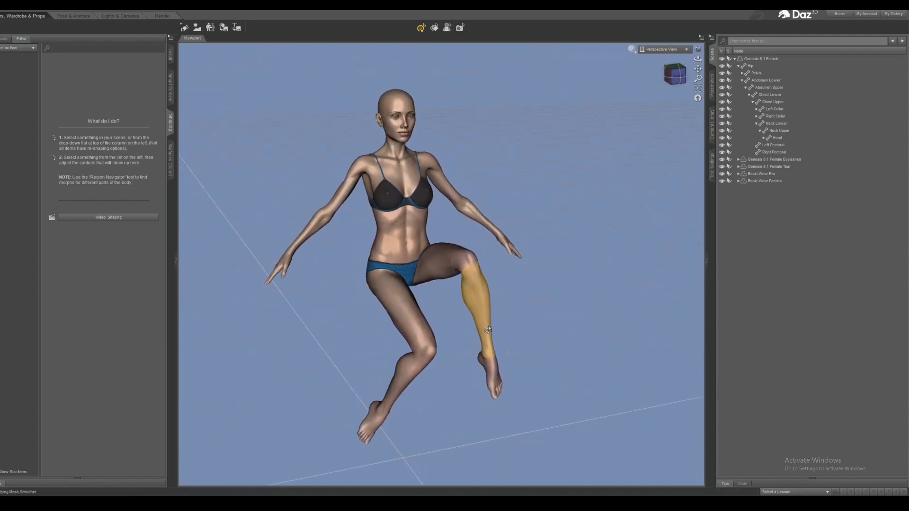
{"action": "left_click_drag", "start_coordinate": [396, 381], "coordinate": [487, 322]}
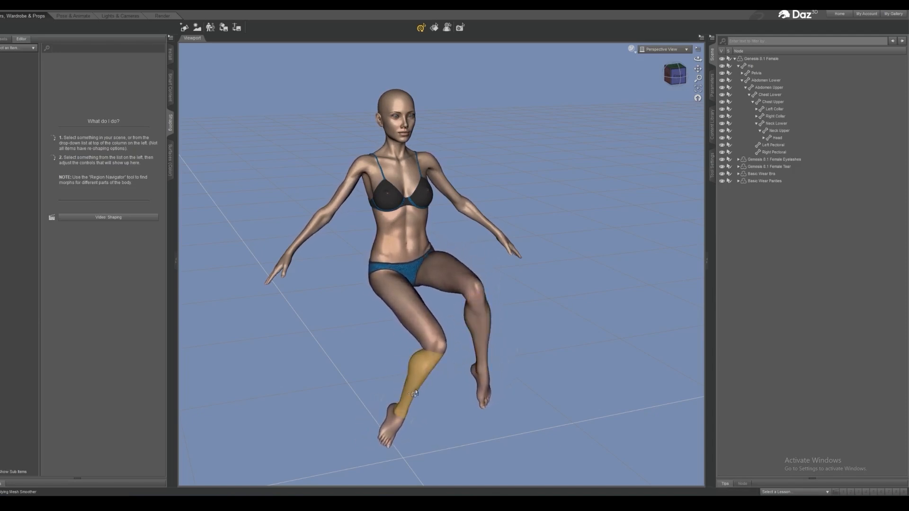
{"action": "left_click_drag", "start_coordinate": [414, 393], "coordinate": [422, 384]}
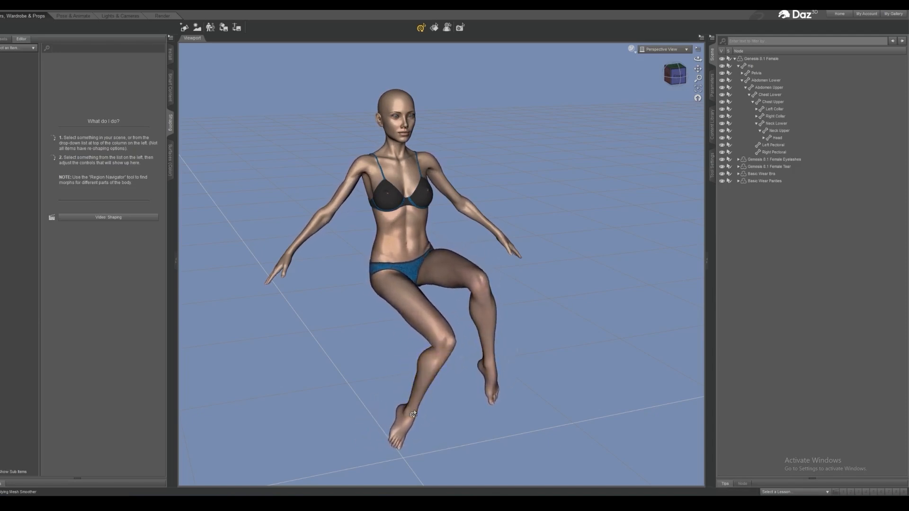
Step: Open the Pose & Animate workspace, select the upper chest and twist the left forearm with PowerPose so the palm turns forward
{"action": "left_click", "coordinate": [76, 17]}
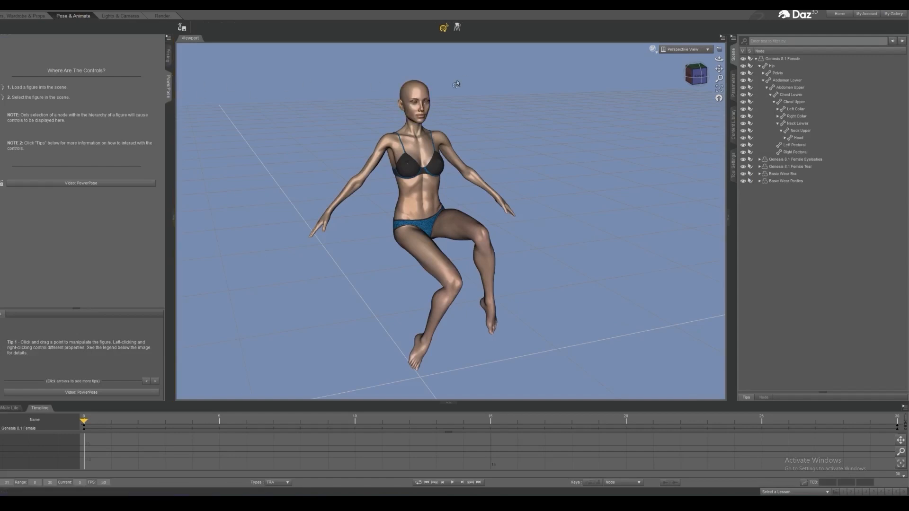
{"action": "left_click", "coordinate": [417, 147]}
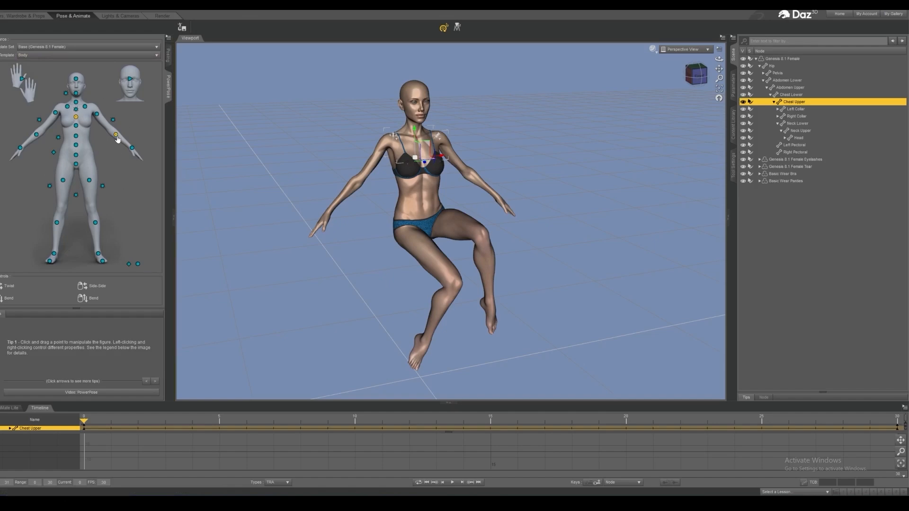
{"action": "left_click_drag", "start_coordinate": [116, 136], "coordinate": [107, 119]}
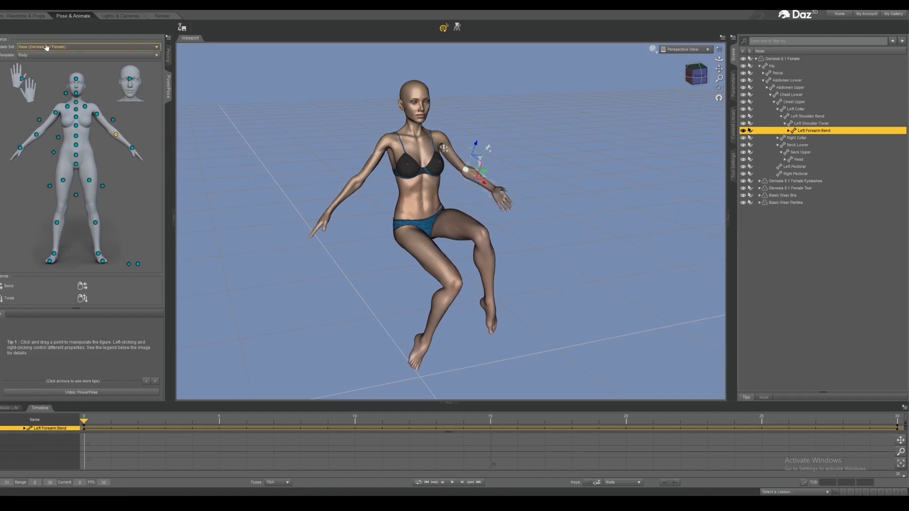
Step: Bend the right forearm and right hand with PowerPose and bring the right upper arm closer to the body
{"action": "left_click_drag", "start_coordinate": [36, 136], "coordinate": [74, 125]}
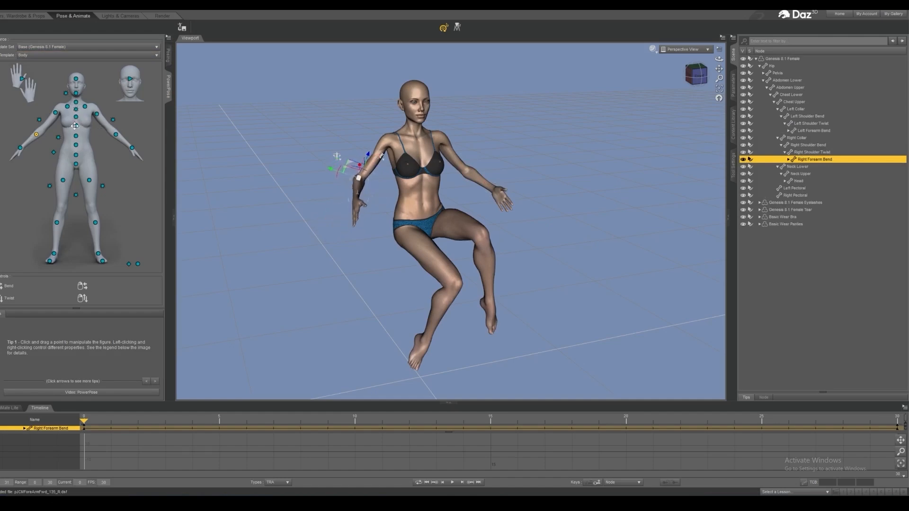
{"action": "left_click_drag", "start_coordinate": [20, 147], "coordinate": [4, 129]}
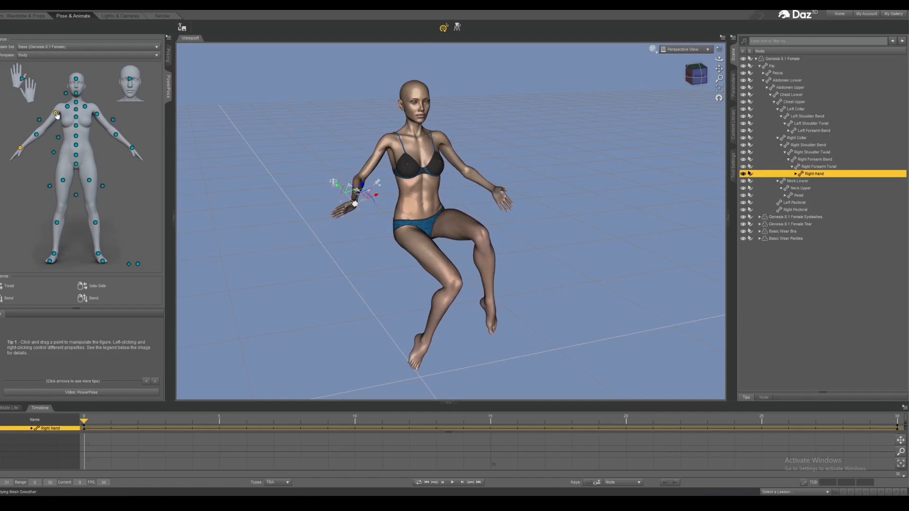
{"action": "left_click_drag", "start_coordinate": [56, 115], "coordinate": [22, 68]}
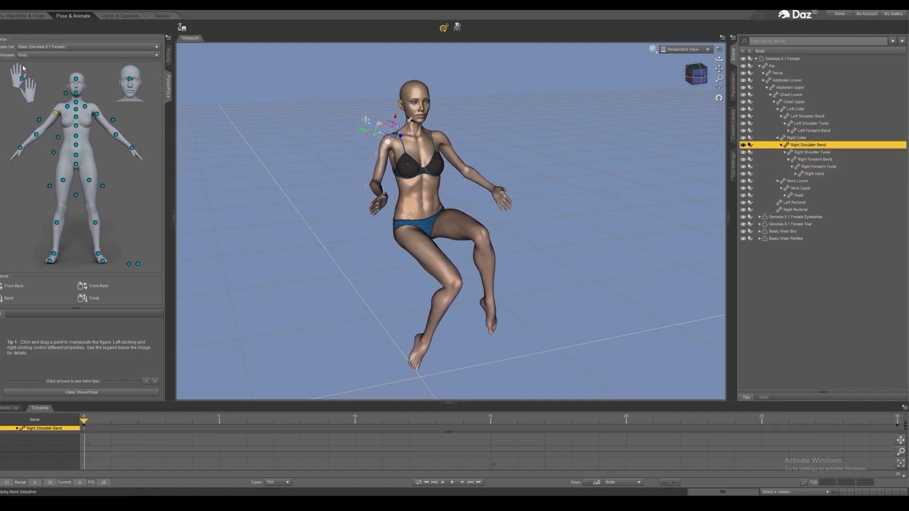
Step: Locate PowerPose in the list of available panes
{"action": "left_click", "coordinate": [85, 9]}
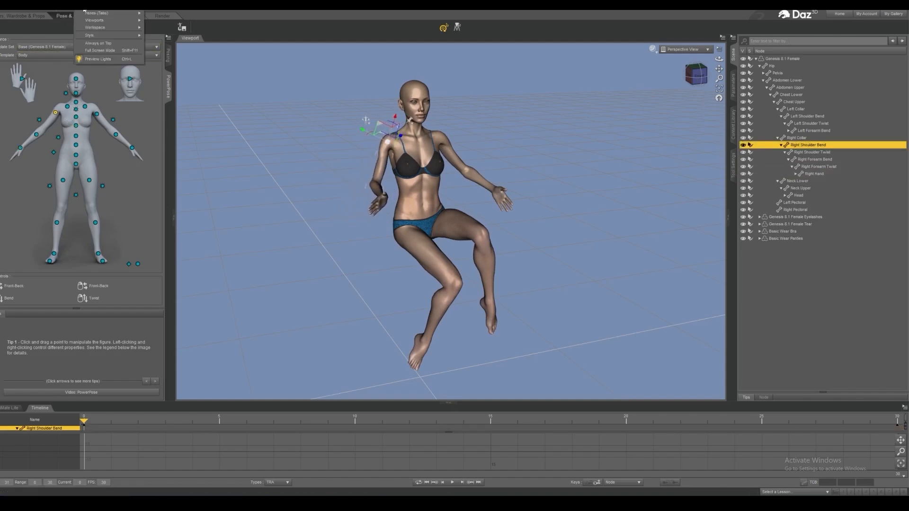
{"action": "mouse_move", "coordinate": [85, 14]}
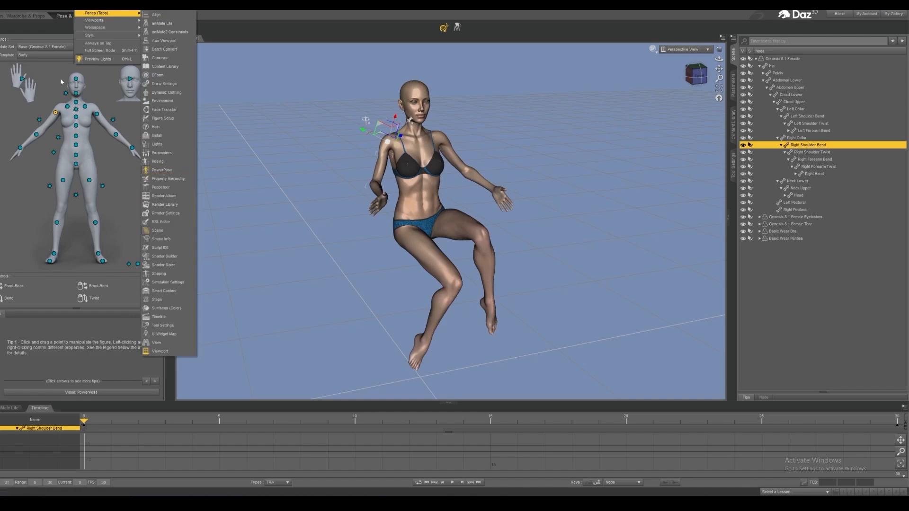
{"action": "left_click", "coordinate": [162, 170]}
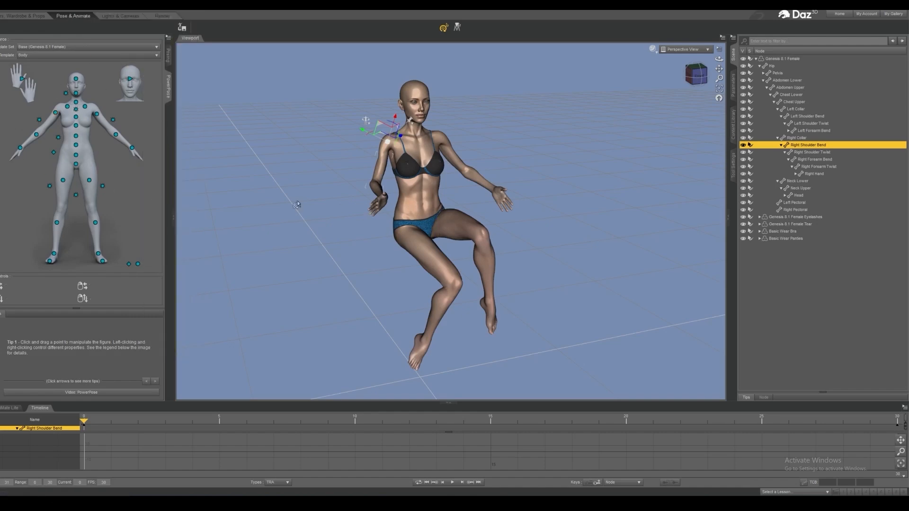
Step: Reposition the right shin in the viewport and bend the lower abdomen forward with PowerPose
{"action": "left_click_drag", "start_coordinate": [438, 314], "coordinate": [477, 298]}
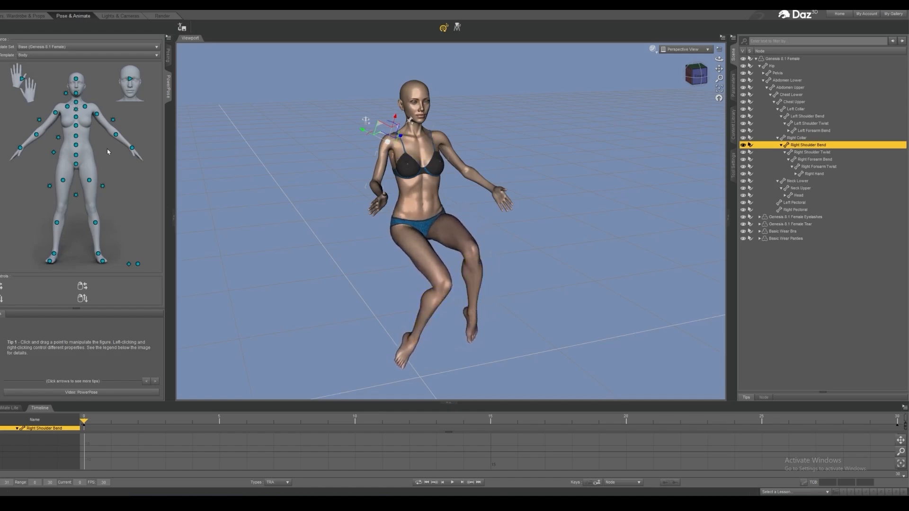
{"action": "left_click_drag", "start_coordinate": [78, 163], "coordinate": [82, 178]}
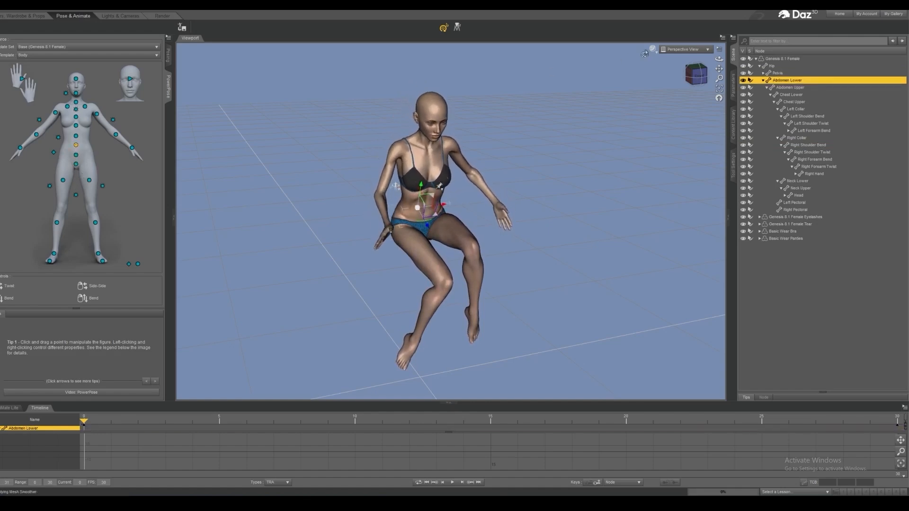
Step: Bend the torso further forward and rotate the hip with PowerPose so the seated figure tips back and its knees rise
{"action": "left_click_drag", "start_coordinate": [696, 74], "coordinate": [775, 73]}
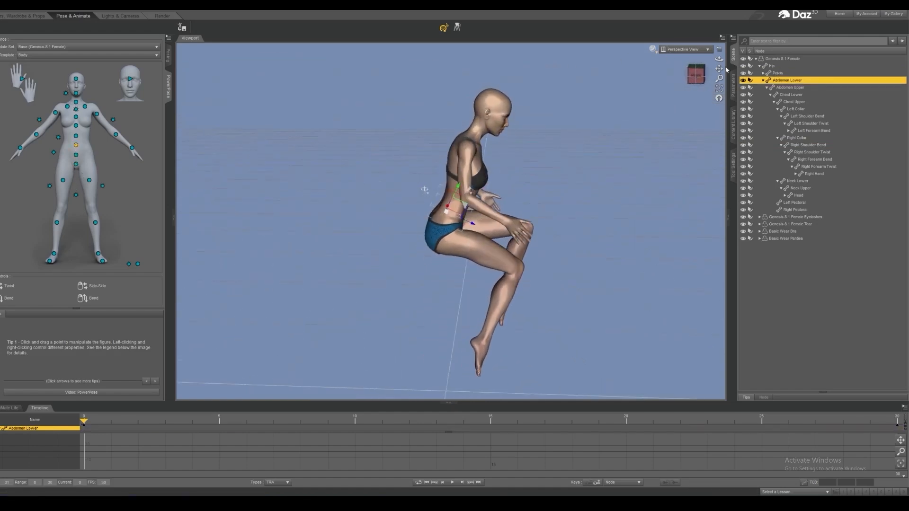
{"action": "left_click_drag", "start_coordinate": [719, 68], "coordinate": [683, 57]}
{"action": "left_click_drag", "start_coordinate": [386, 180], "coordinate": [387, 180]}
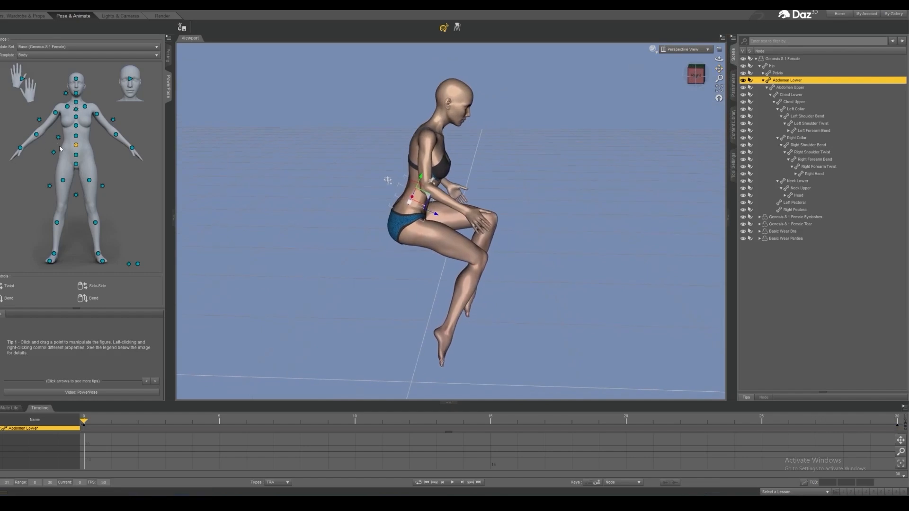
{"action": "mouse_move", "coordinate": [76, 136]}
{"action": "left_mouse_down"}
{"action": "mouse_move", "coordinate": [78, 161]}
{"action": "mouse_move", "coordinate": [74, 141]}
{"action": "mouse_move", "coordinate": [76, 149]}
{"action": "mouse_move", "coordinate": [66, 145]}
{"action": "mouse_move", "coordinate": [73, 146]}
{"action": "left_mouse_up"}
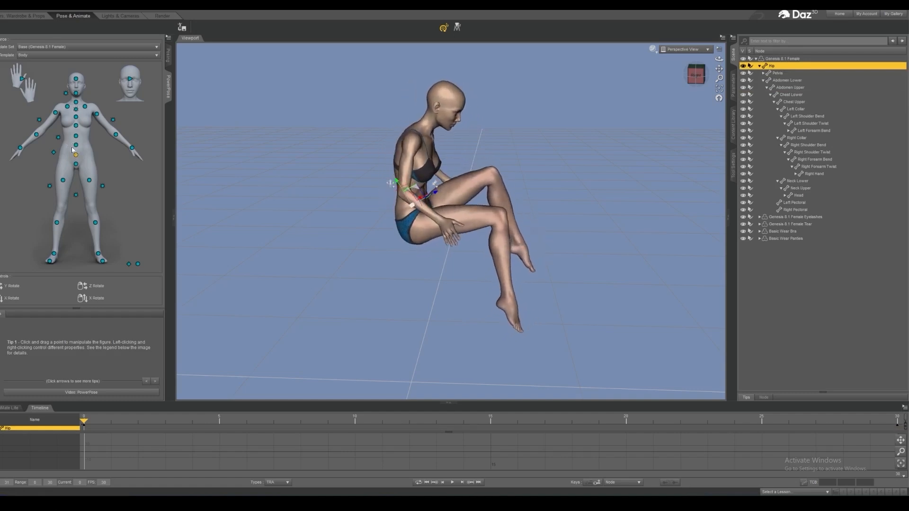
Step: Examine how PowerPose follows the selection by picking the upper chest, nothing, the head, the figure root, pelvis and lower abdomen
{"action": "left_click", "coordinate": [647, 72]}
{"action": "left_click_drag", "start_coordinate": [701, 74], "coordinate": [632, 84]}
{"action": "left_click_drag", "start_coordinate": [699, 77], "coordinate": [719, 98]}
{"action": "left_click", "coordinate": [436, 136]}
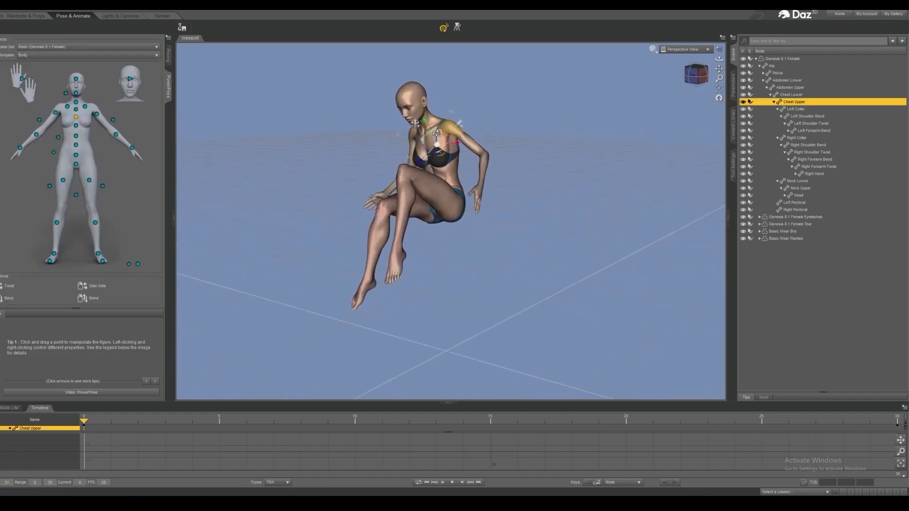
{"action": "left_click", "coordinate": [481, 101]}
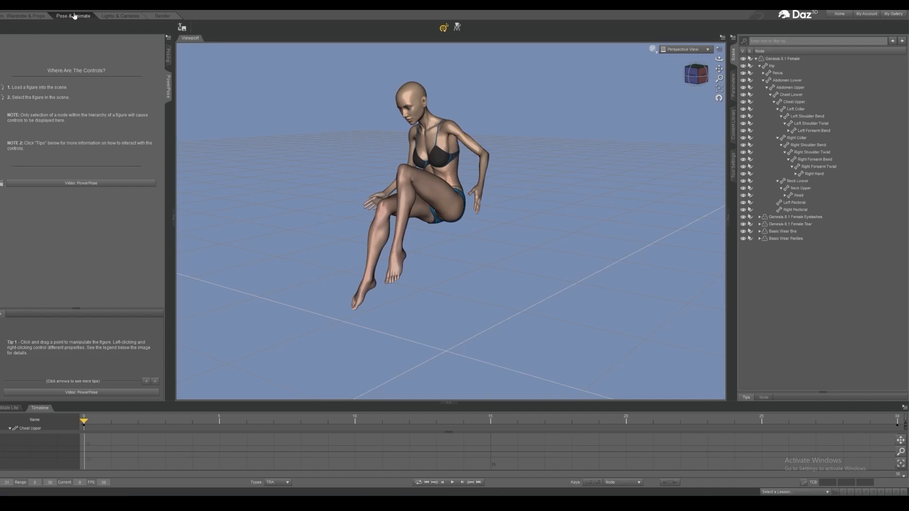
{"action": "left_click", "coordinate": [419, 102]}
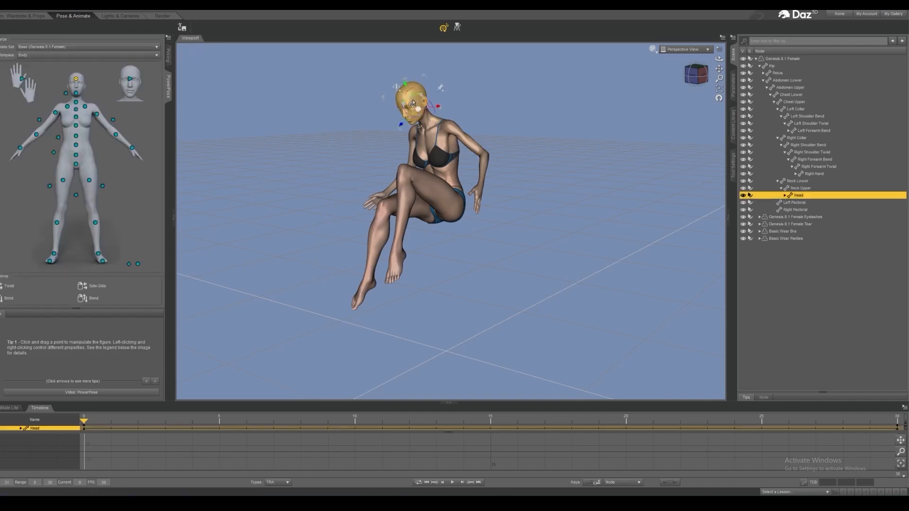
{"action": "left_click", "coordinate": [782, 58]}
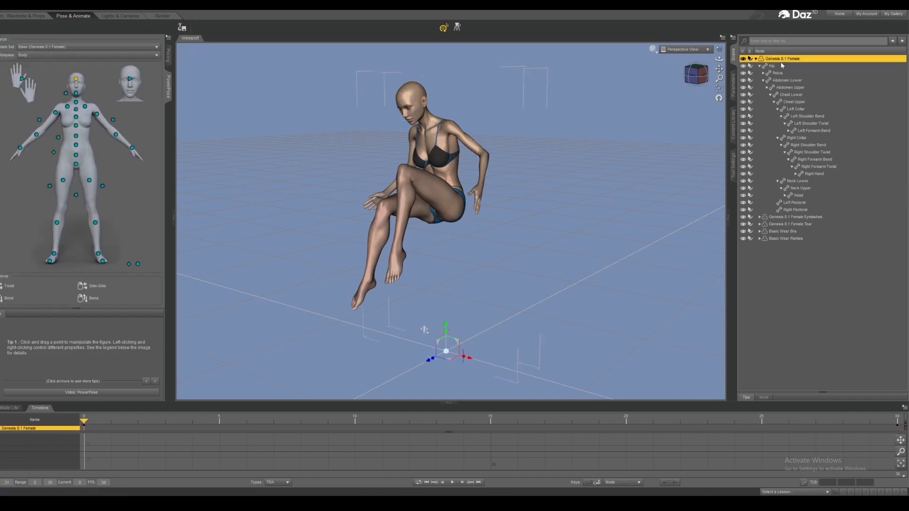
{"action": "left_click", "coordinate": [772, 67]}
{"action": "left_click", "coordinate": [781, 80]}
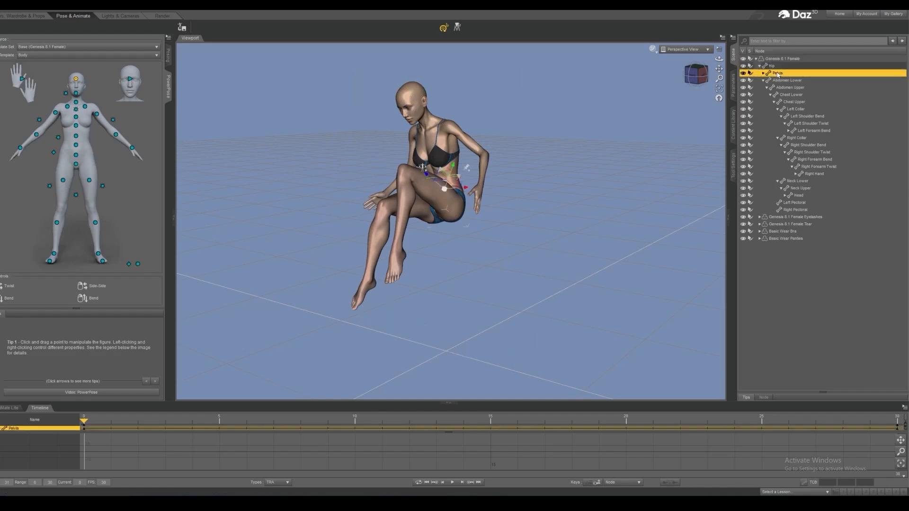
{"action": "left_click", "coordinate": [778, 74]}
{"action": "left_click", "coordinate": [785, 81]}
{"action": "left_click", "coordinate": [764, 81]}
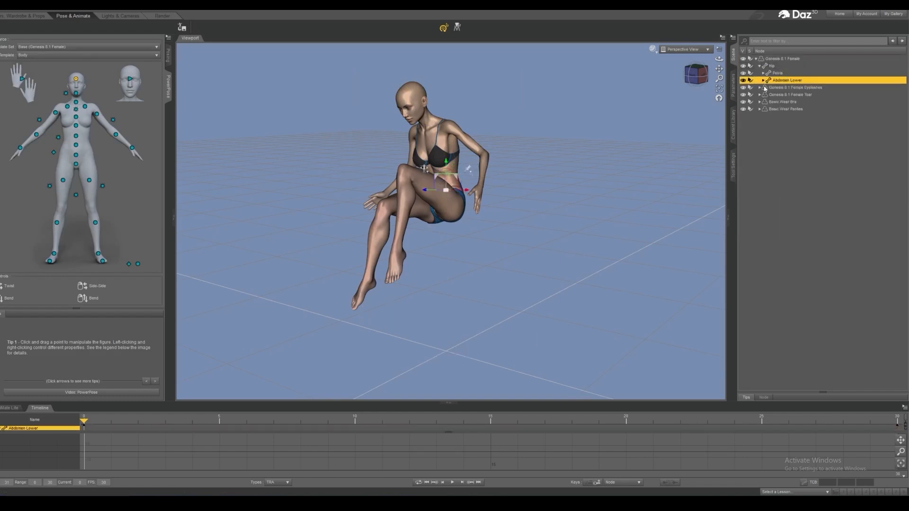
Step: Reselect the head to keep PowerPose active, adjust both thighs together and bend the left shin back
{"action": "left_click", "coordinate": [782, 58]}
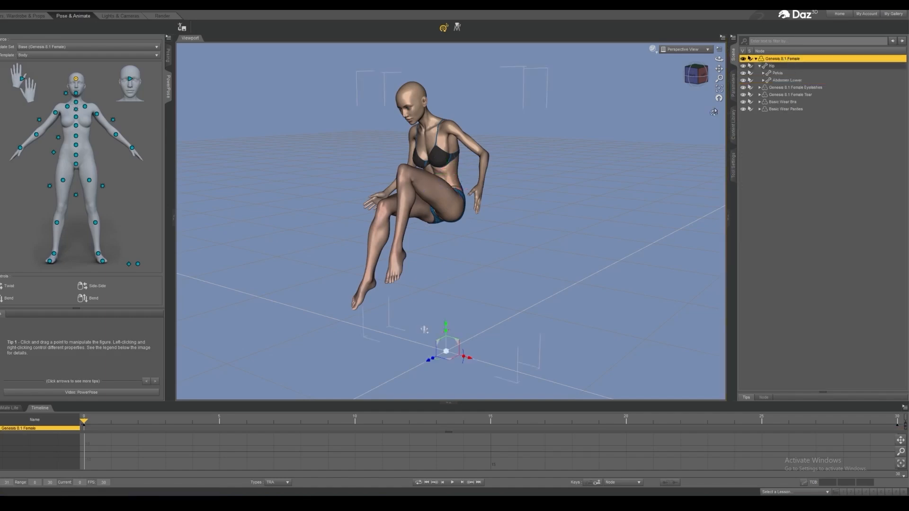
{"action": "left_click", "coordinate": [411, 101]}
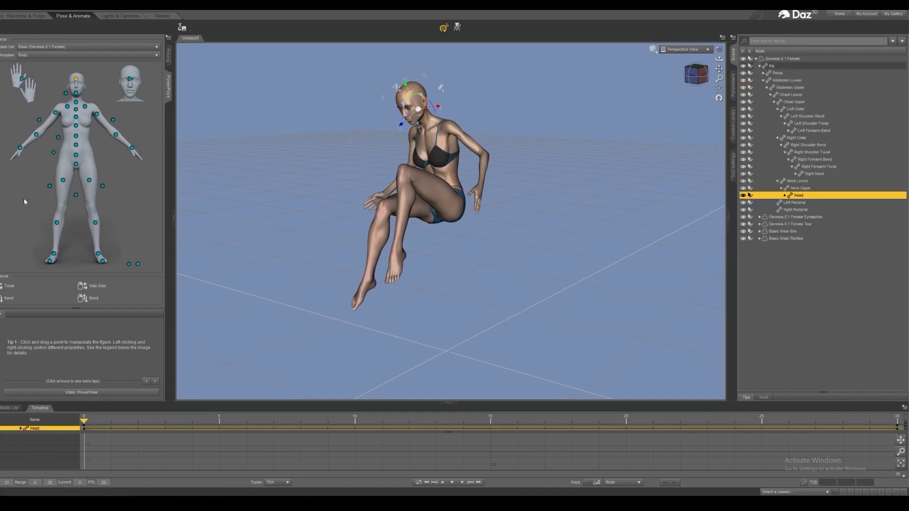
{"action": "left_click_drag", "start_coordinate": [76, 197], "coordinate": [99, 229]}
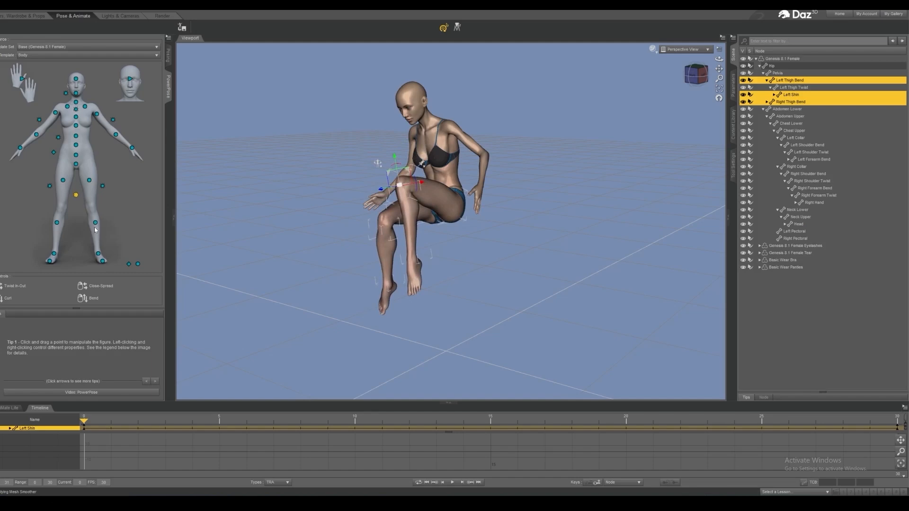
Step: Adjust the upper chest and bend the left hand and left forearm with PowerPose
{"action": "left_click", "coordinate": [95, 223]}
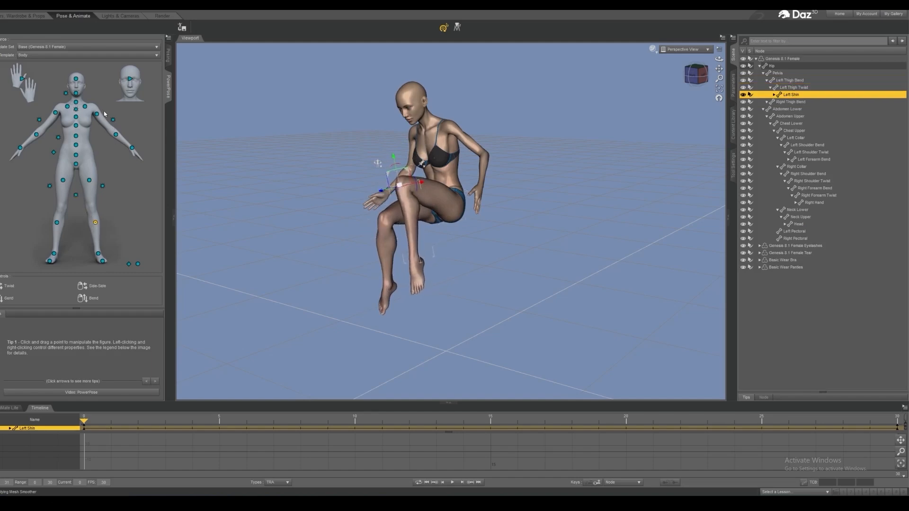
{"action": "left_click_drag", "start_coordinate": [76, 118], "coordinate": [95, 122]}
{"action": "left_click", "coordinate": [132, 147]}
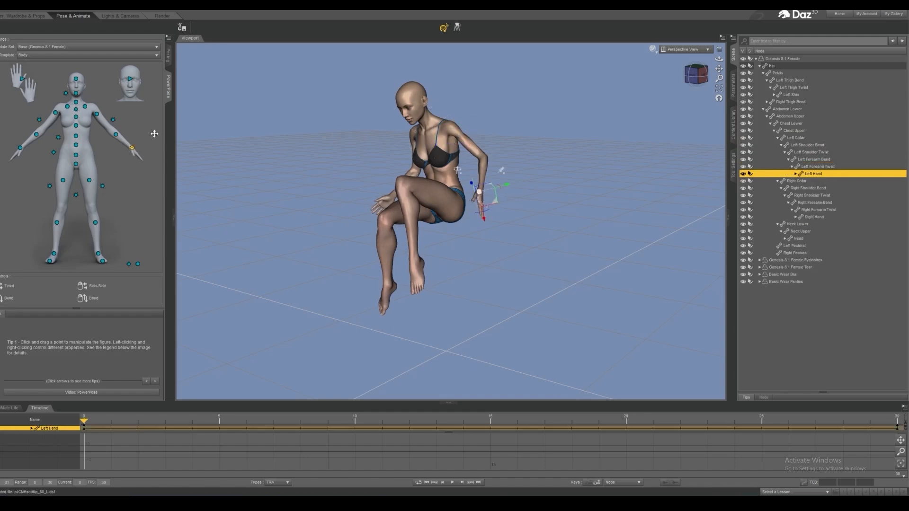
{"action": "left_click_drag", "start_coordinate": [181, 112], "coordinate": [195, 101]}
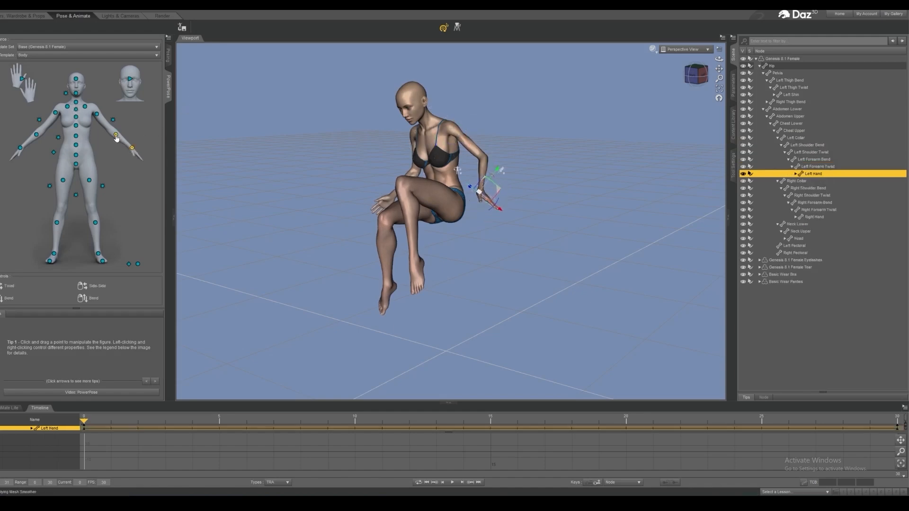
{"action": "left_click_drag", "start_coordinate": [115, 135], "coordinate": [115, 97]}
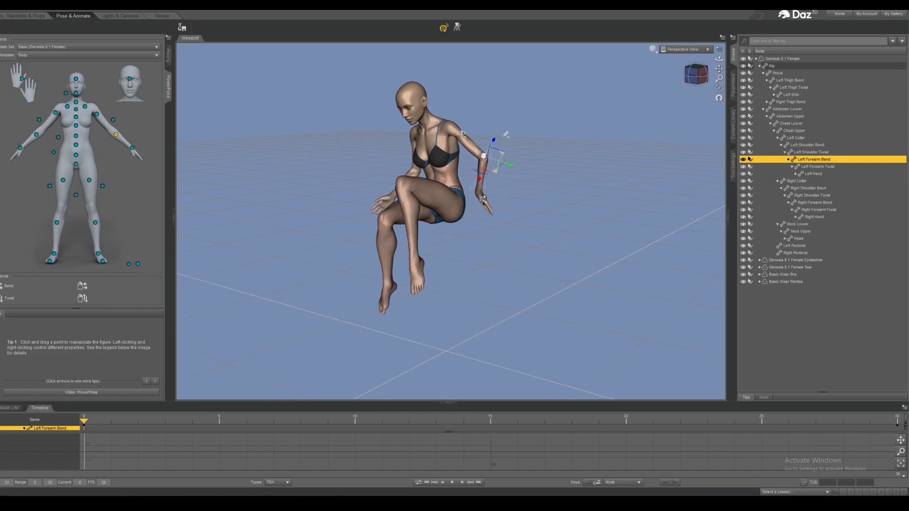
Step: Nudge the left hand in the viewport and rotate the left shoulder and forearm together with PowerPose
{"action": "left_click_drag", "start_coordinate": [483, 198], "coordinate": [483, 195]}
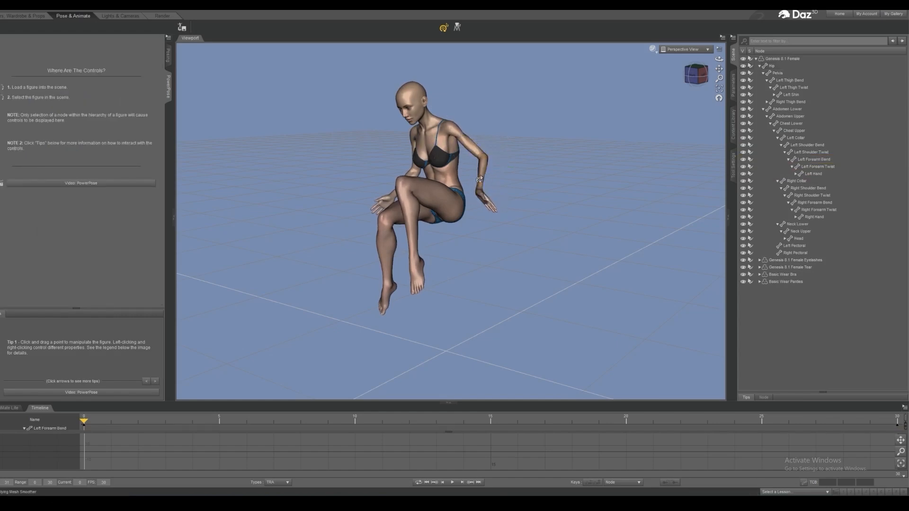
{"action": "left_click", "coordinate": [473, 152]}
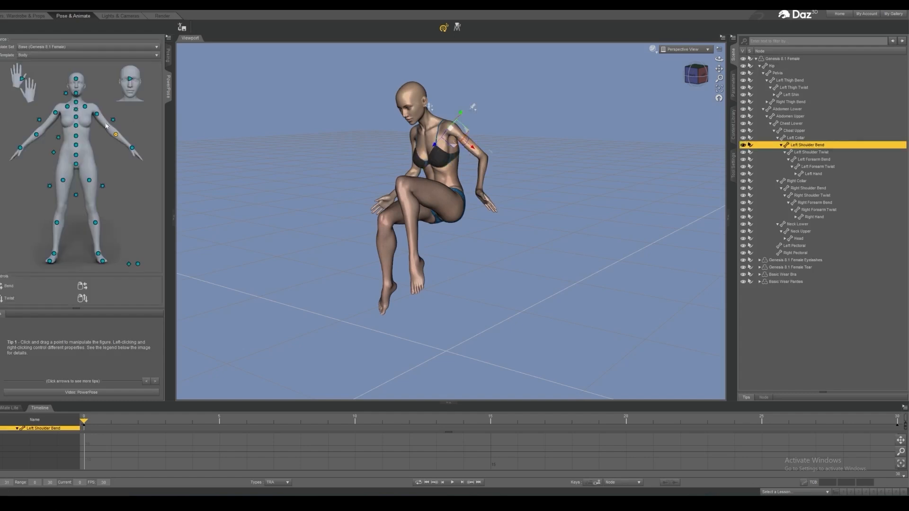
{"action": "left_click_drag", "start_coordinate": [97, 116], "coordinate": [89, 112]}
{"action": "left_click_drag", "start_coordinate": [86, 113], "coordinate": [114, 103]}
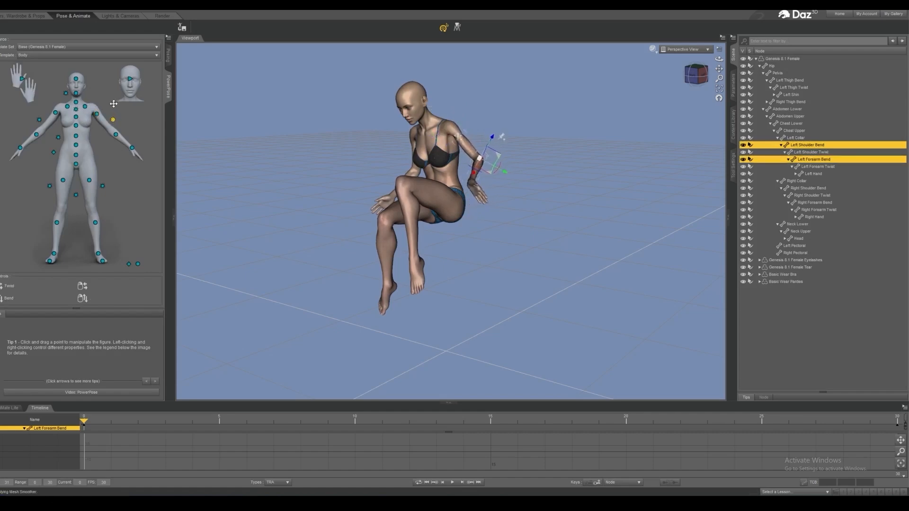
Step: Turn the neck and lift the face with PowerPose, using the lower neck, upper neck and combined head controls
{"action": "left_click", "coordinate": [77, 103]}
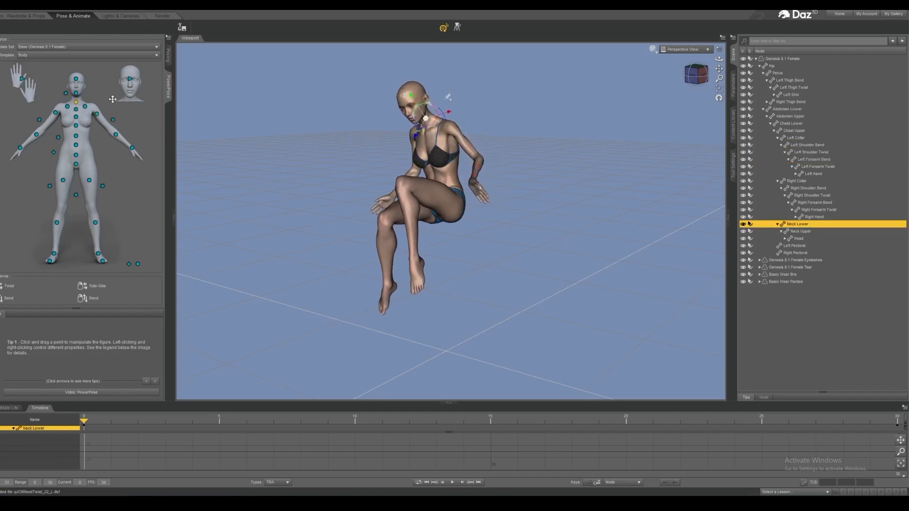
{"action": "left_click", "coordinate": [76, 93]}
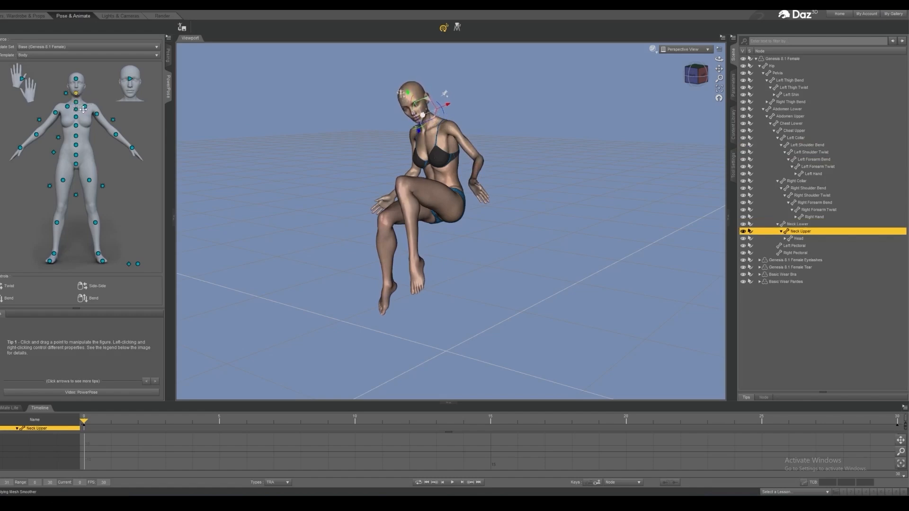
{"action": "left_click_drag", "start_coordinate": [83, 110], "coordinate": [85, 59]}
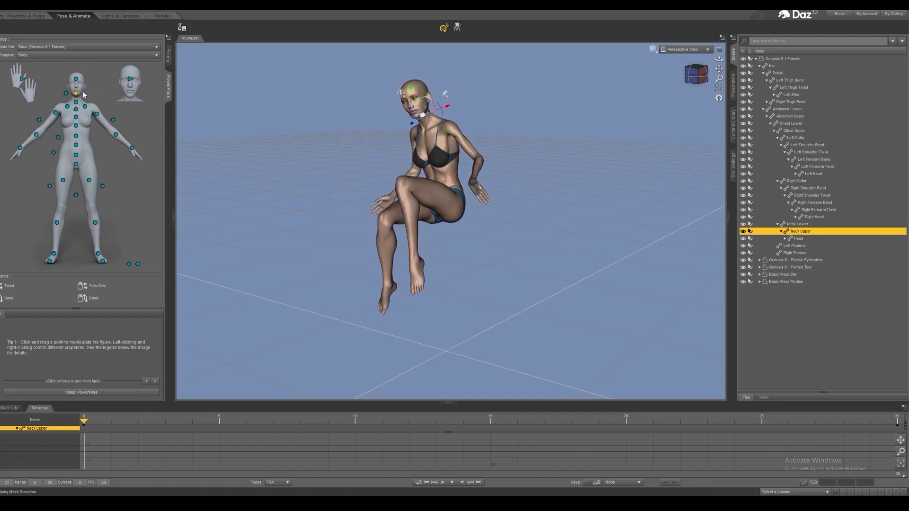
{"action": "left_click_drag", "start_coordinate": [66, 94], "coordinate": [97, 84]}
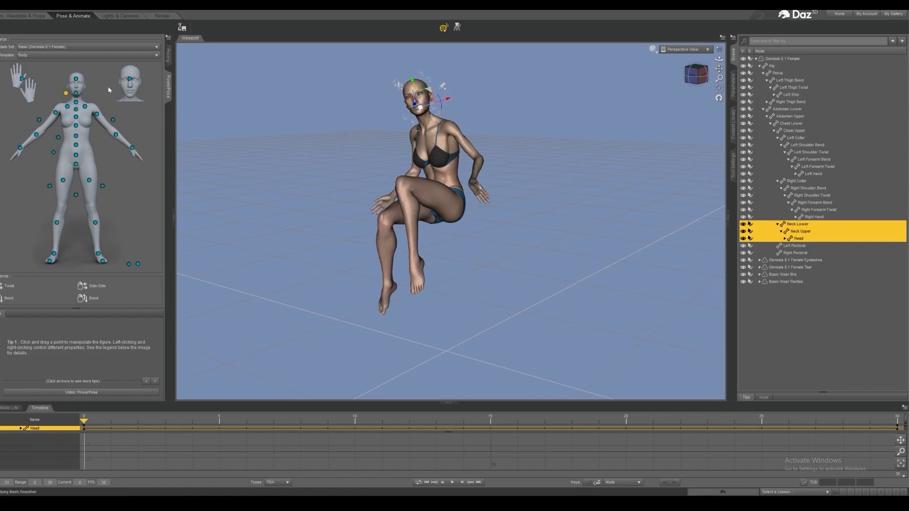
Step: Reposition the thighs and both feet in the viewport so the knees lower and the lower legs separate
{"action": "scroll", "coordinate": [407, 110], "scroll_direction": "up", "scroll_amount": 2}
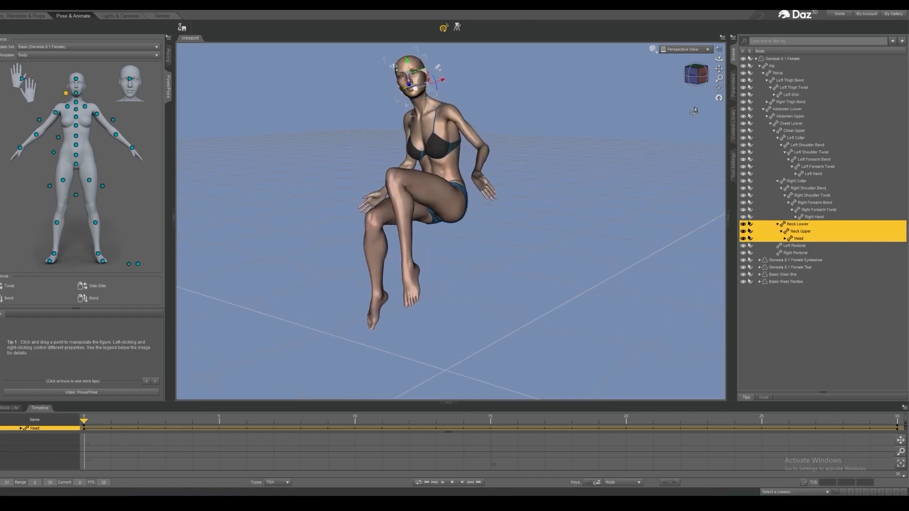
{"action": "left_click_drag", "start_coordinate": [719, 69], "coordinate": [402, 185]}
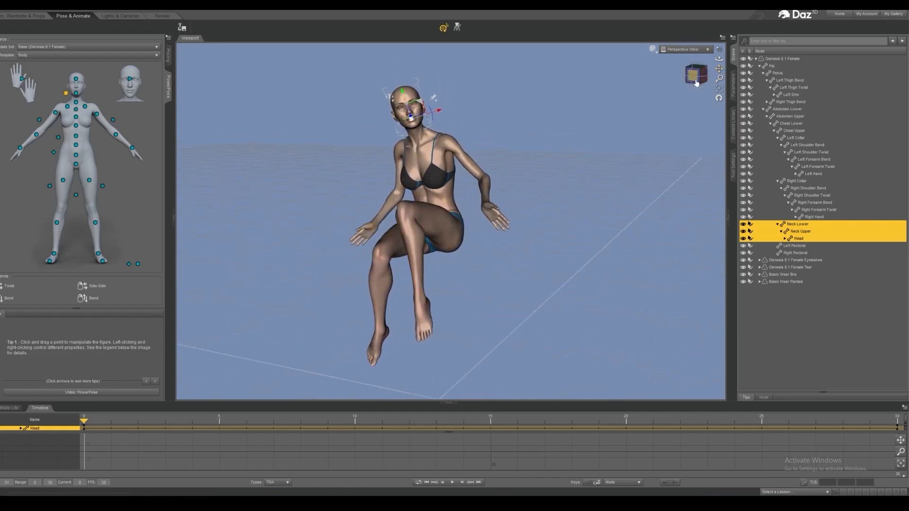
{"action": "left_click_drag", "start_coordinate": [696, 83], "coordinate": [606, 107]}
{"action": "left_click_drag", "start_coordinate": [406, 308], "coordinate": [385, 362]}
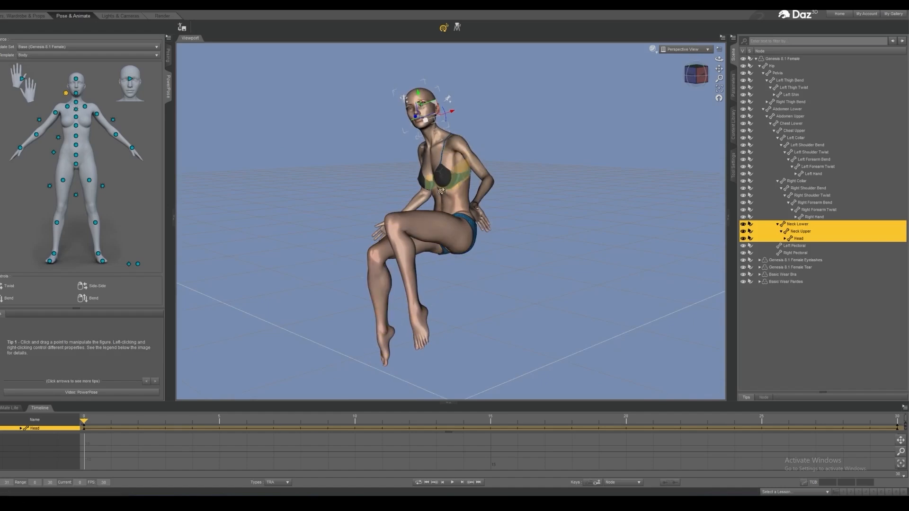
{"action": "left_click_drag", "start_coordinate": [400, 221], "coordinate": [403, 272]}
{"action": "left_click", "coordinate": [474, 256]}
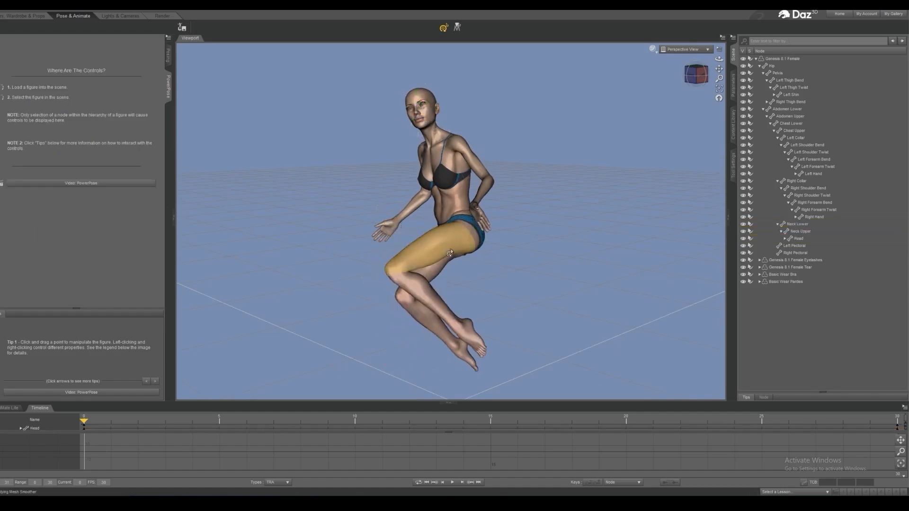
{"action": "left_click_drag", "start_coordinate": [451, 253], "coordinate": [428, 240]}
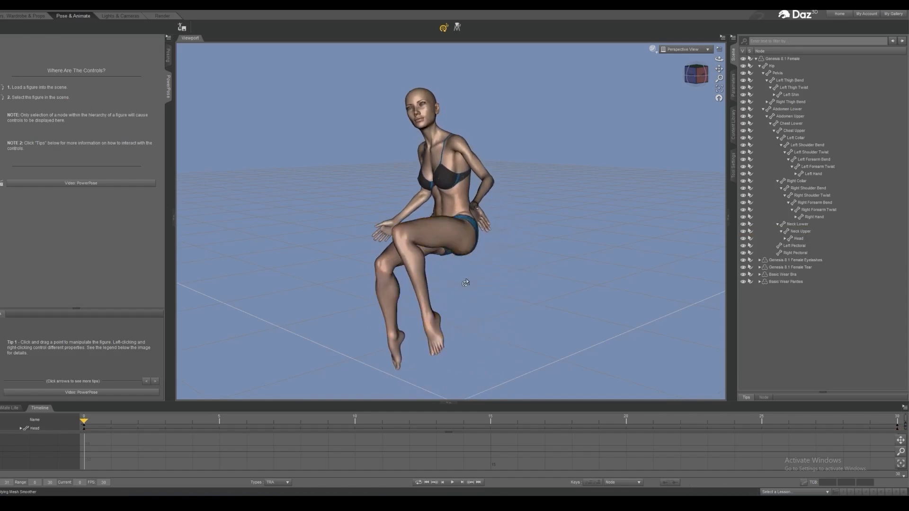
{"action": "left_click_drag", "start_coordinate": [423, 337], "coordinate": [438, 363]}
{"action": "left_click_drag", "start_coordinate": [382, 351], "coordinate": [376, 332]}
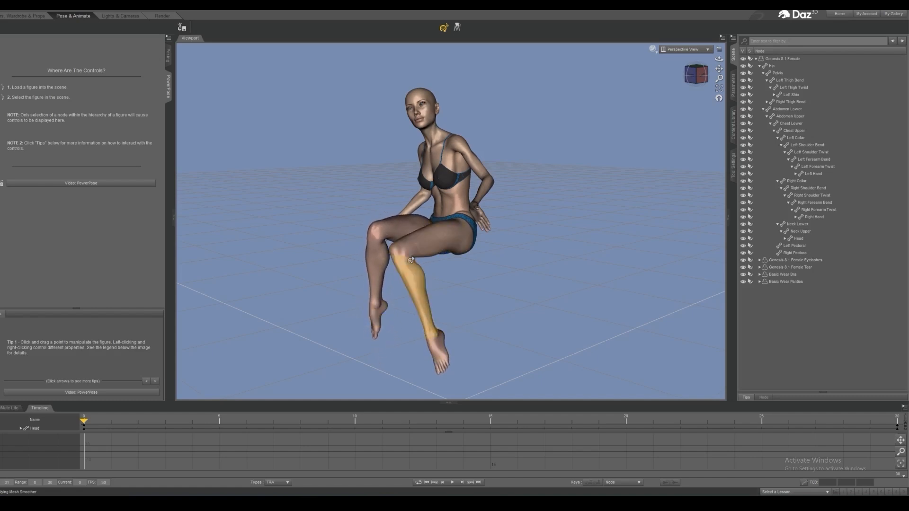
Step: Rotate the left thigh with PowerPose, move the left foot away from the right one and adjust both legs together
{"action": "left_click", "coordinate": [461, 240]}
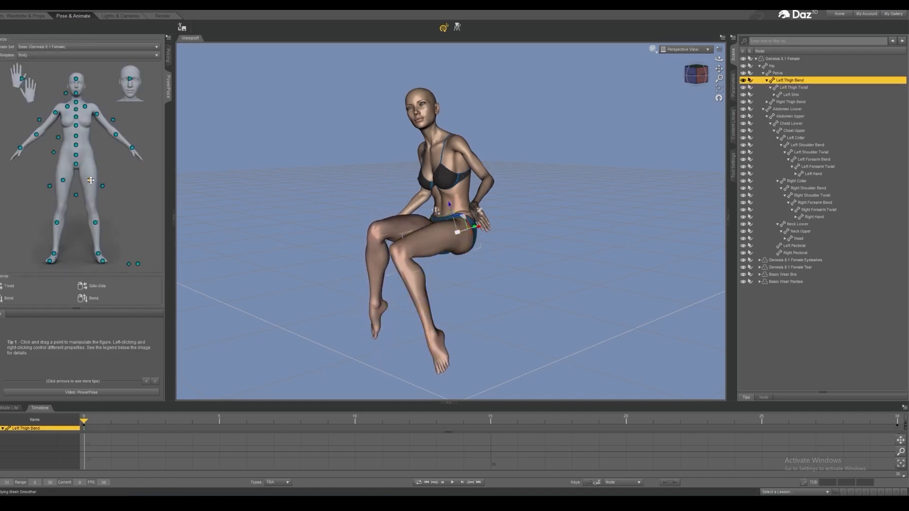
{"action": "left_click_drag", "start_coordinate": [91, 180], "coordinate": [117, 174]}
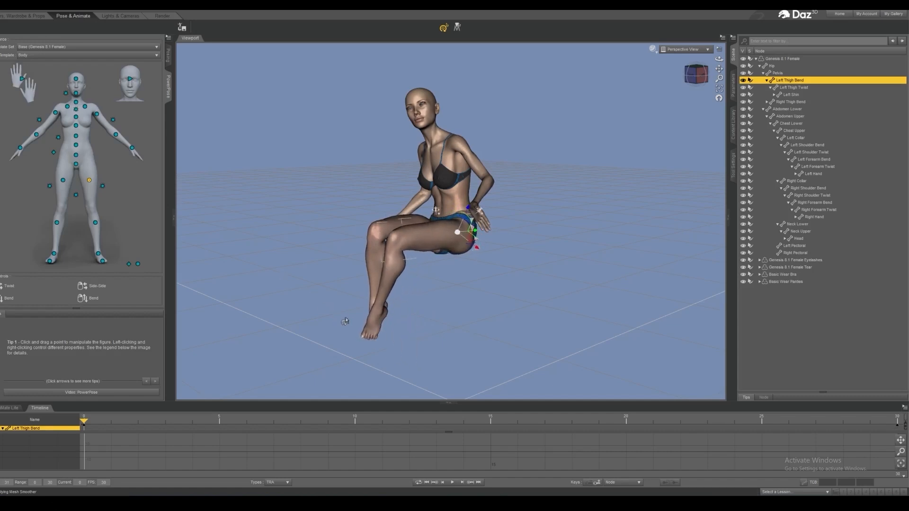
{"action": "left_click_drag", "start_coordinate": [373, 328], "coordinate": [424, 359]}
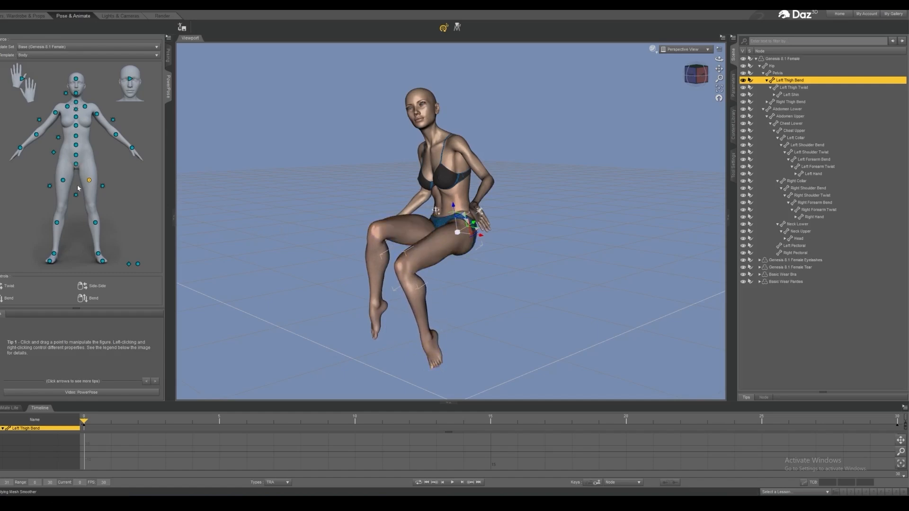
{"action": "left_click_drag", "start_coordinate": [75, 164], "coordinate": [76, 159]}
{"action": "left_click_drag", "start_coordinate": [76, 195], "coordinate": [89, 208]}
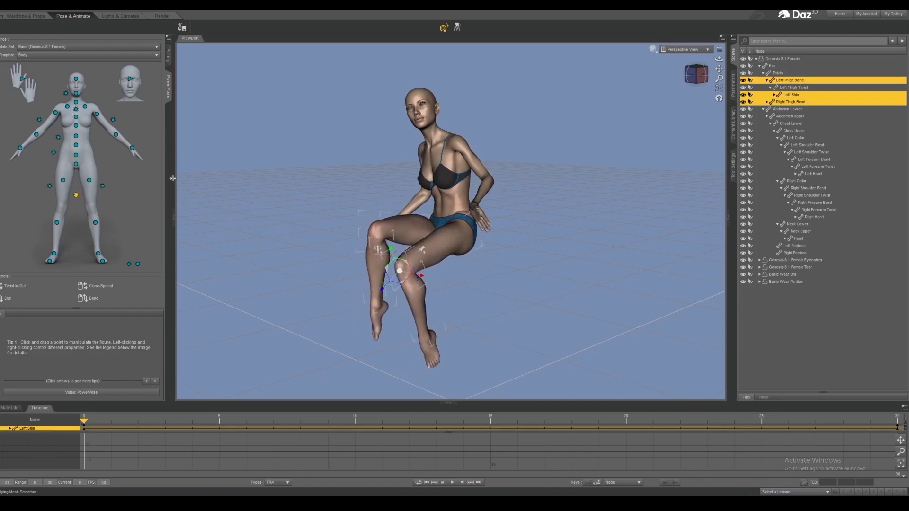
Step: Try to tilt the whole Genesis 8.1 Female figure about its root
{"action": "left_click", "coordinate": [775, 58]}
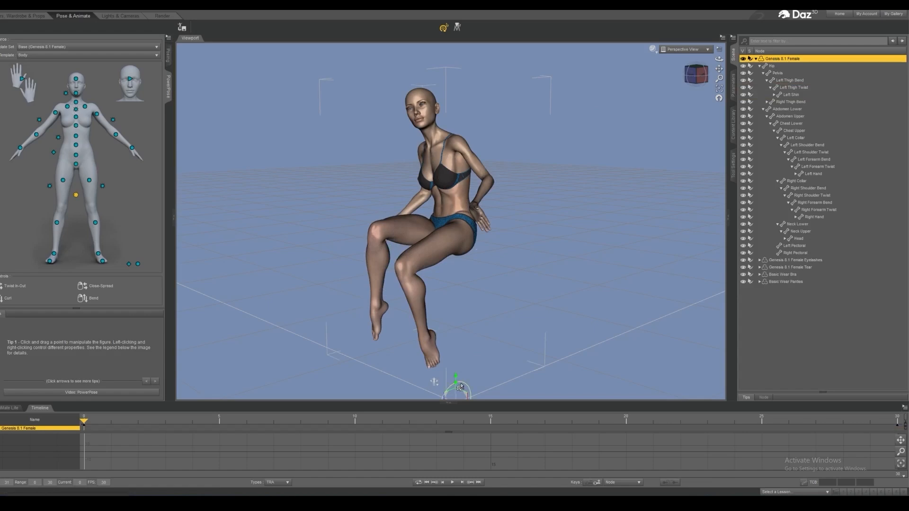
{"action": "left_click_drag", "start_coordinate": [460, 387], "coordinate": [464, 386]}
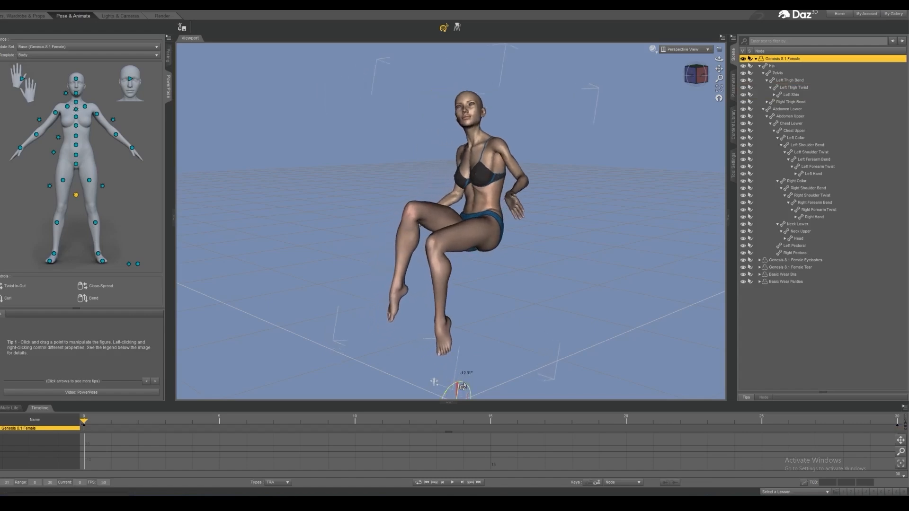
{"action": "left_click_drag", "start_coordinate": [702, 74], "coordinate": [641, 105]}
{"action": "mouse_move", "coordinate": [719, 69]}
{"action": "left_mouse_down"}
{"action": "mouse_move", "coordinate": [688, 67]}
{"action": "mouse_move", "coordinate": [707, 71]}
{"action": "left_mouse_up"}
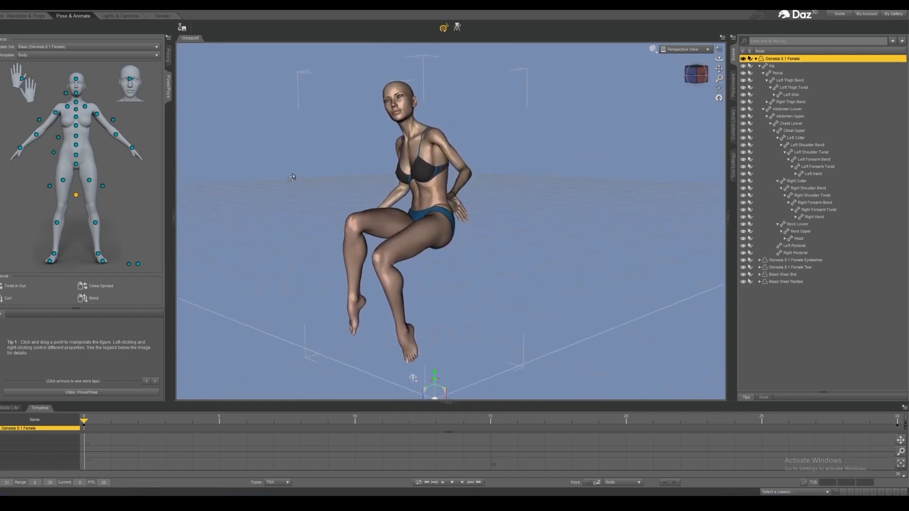
Step: Adjust the torso with its combined PowerPose control and bend the left shin
{"action": "mouse_move", "coordinate": [59, 138]}
{"action": "left_mouse_down"}
{"action": "mouse_move", "coordinate": [57, 148]}
{"action": "mouse_move", "coordinate": [57, 139]}
{"action": "left_mouse_up"}
{"action": "left_click", "coordinate": [96, 221]}
{"action": "left_click_drag", "start_coordinate": [96, 222], "coordinate": [95, 217]}
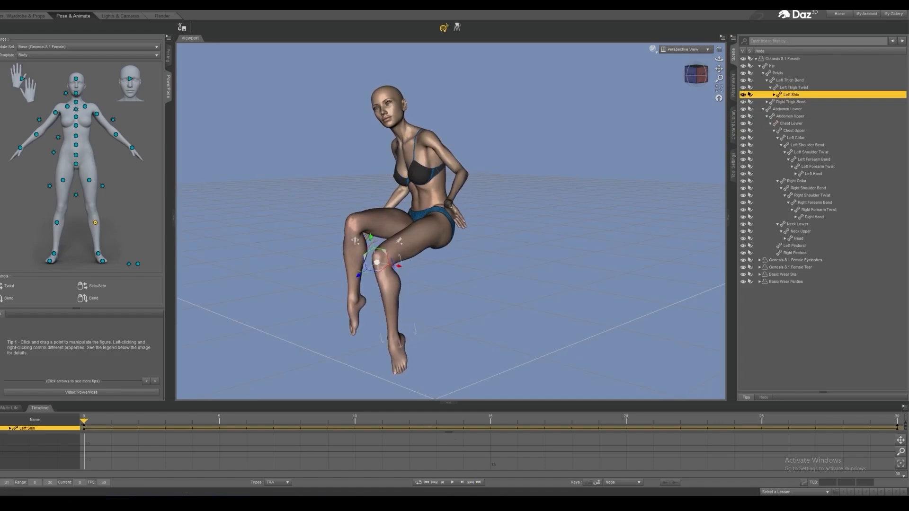
Step: Check the seated pose in the Photos reference artwork and pull both feet back in the viewport to match it
{"action": "left_click", "coordinate": [479, 468]}
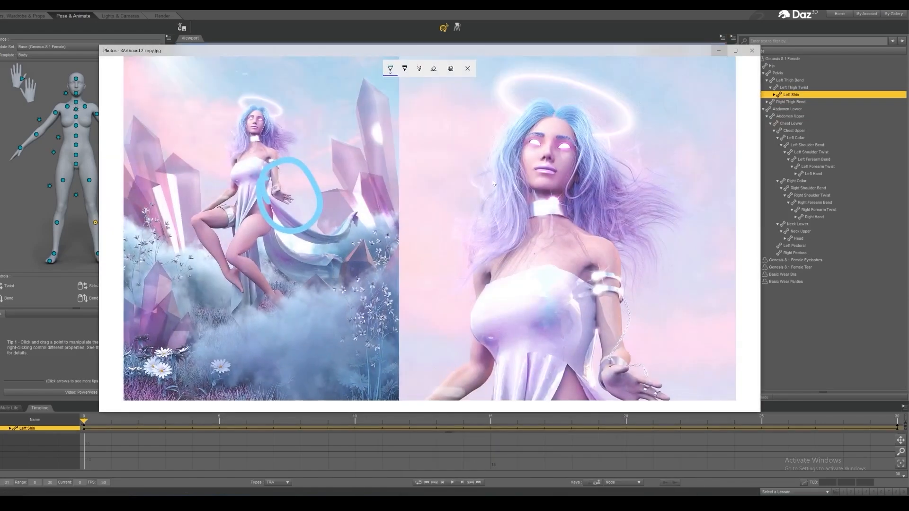
{"action": "left_click_drag", "start_coordinate": [372, 45], "coordinate": [420, 47]}
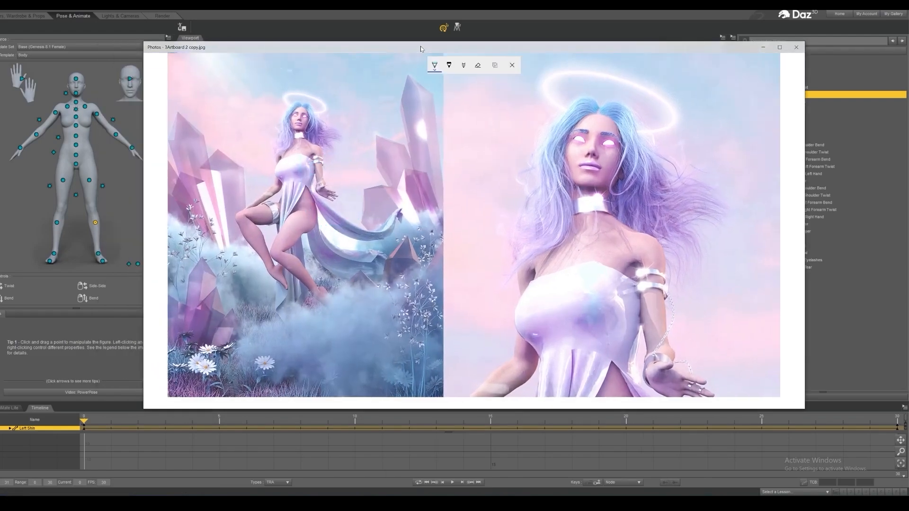
{"action": "left_click", "coordinate": [512, 22]}
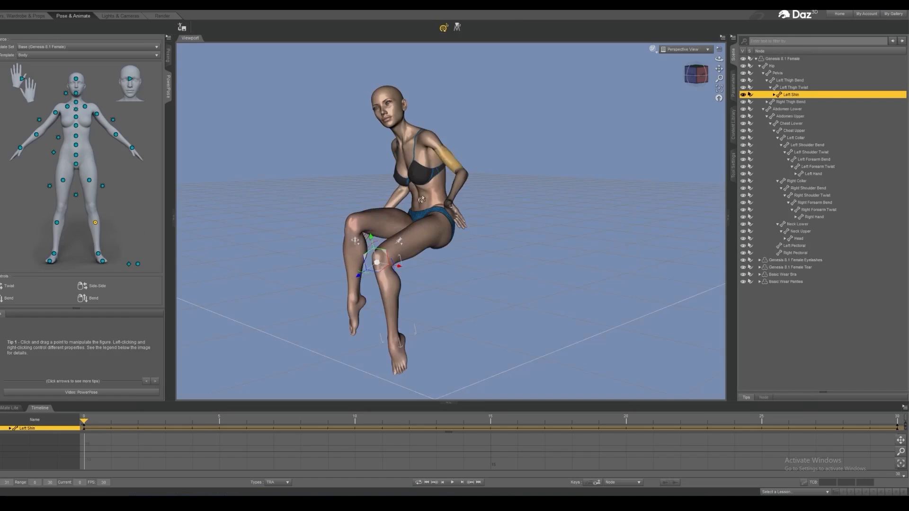
{"action": "left_click_drag", "start_coordinate": [399, 348], "coordinate": [441, 330]}
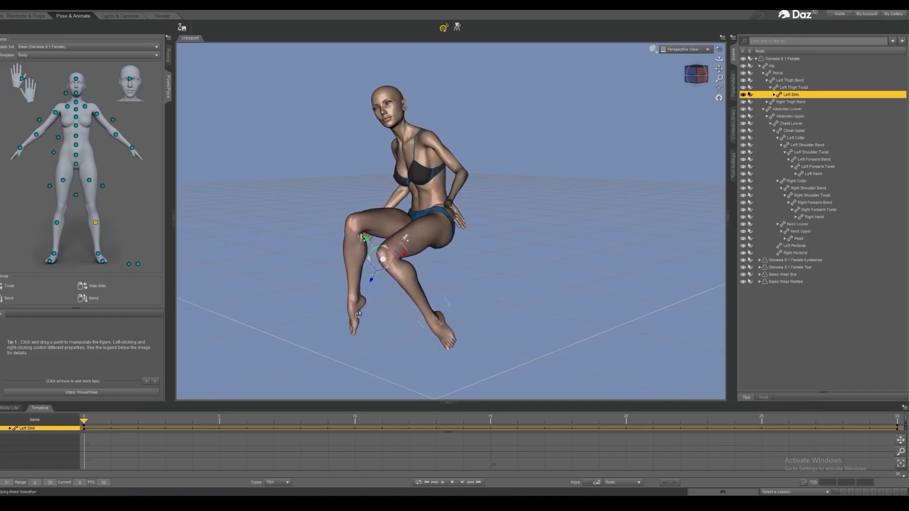
{"action": "left_click_drag", "start_coordinate": [358, 314], "coordinate": [395, 330]}
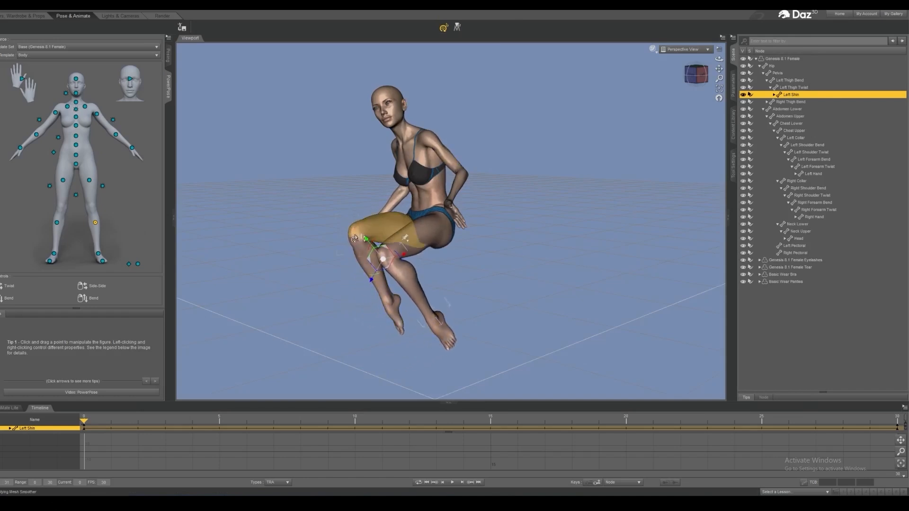
{"action": "left_click_drag", "start_coordinate": [354, 238], "coordinate": [361, 224]}
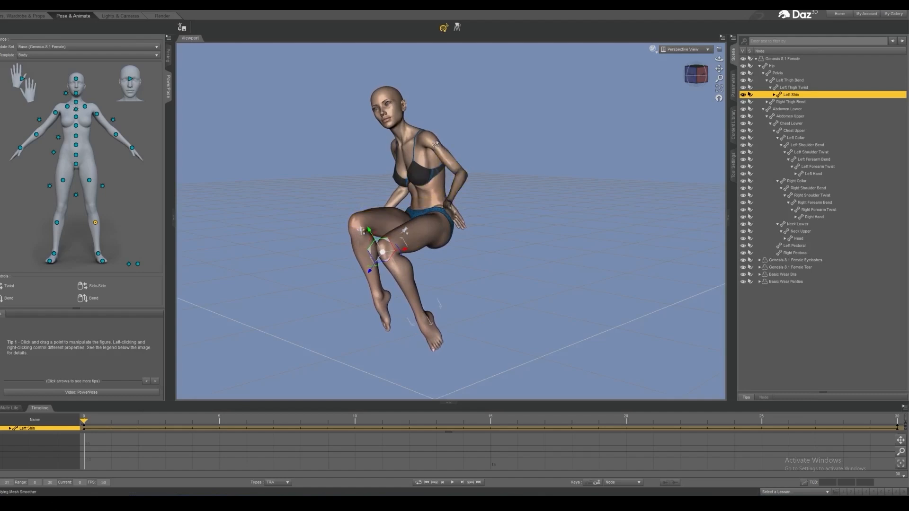
Step: Straighten the torso by pulling the left shoulder, move the left foot further back and lower both arms in the viewport
{"action": "left_click_drag", "start_coordinate": [435, 143], "coordinate": [447, 133]}
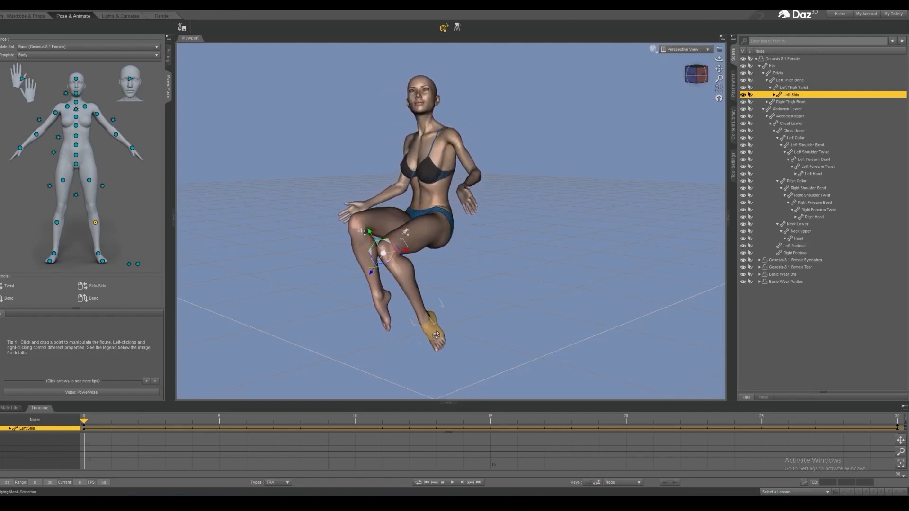
{"action": "left_click_drag", "start_coordinate": [436, 334], "coordinate": [453, 340]}
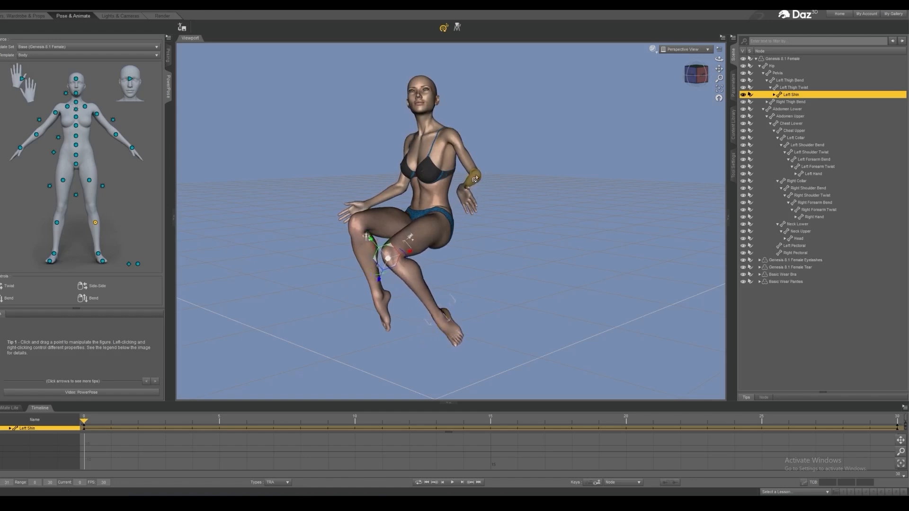
{"action": "left_click_drag", "start_coordinate": [475, 179], "coordinate": [465, 213]}
{"action": "left_click_drag", "start_coordinate": [339, 212], "coordinate": [361, 224]}
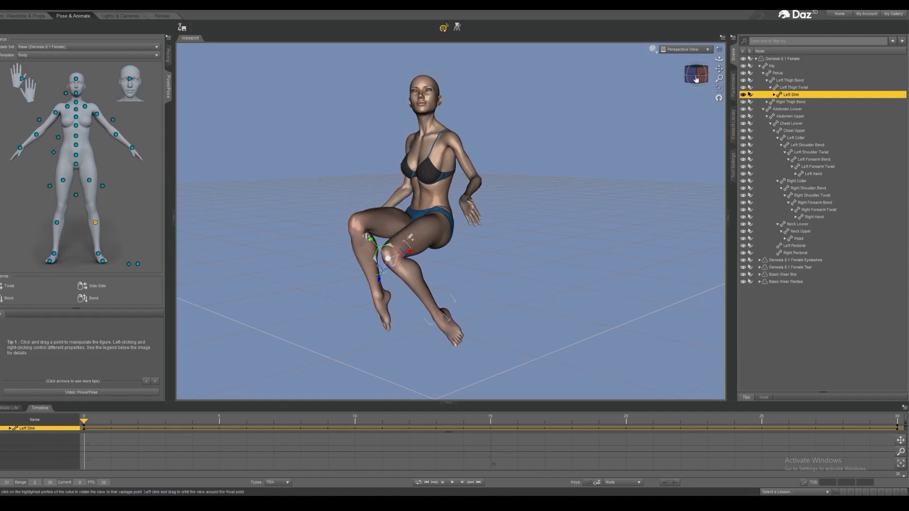
{"action": "mouse_move", "coordinate": [698, 72]}
{"action": "left_mouse_down"}
{"action": "mouse_move", "coordinate": [728, 66]}
{"action": "mouse_move", "coordinate": [694, 78]}
{"action": "left_mouse_up"}
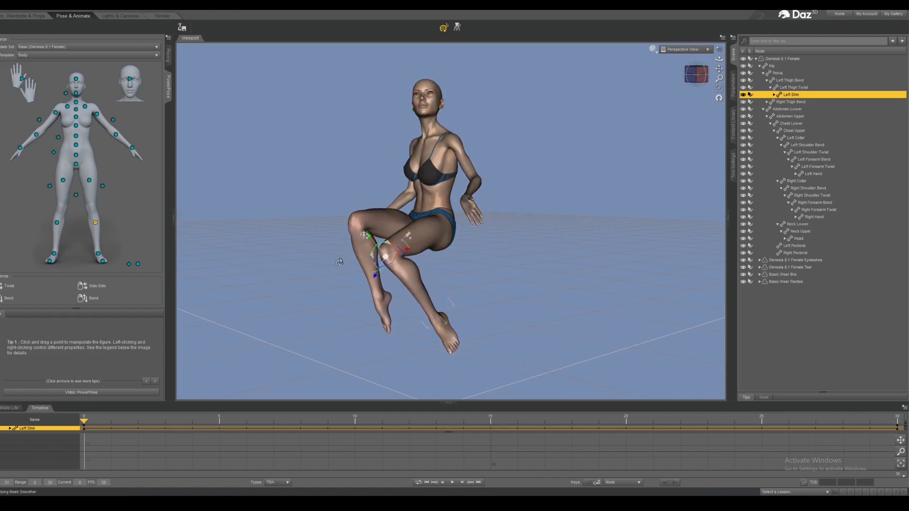
Step: Rotate the figure's lower neck in the viewport to adjust the head's direction, checking it from a slightly different angle
{"action": "left_click", "coordinate": [432, 130]}
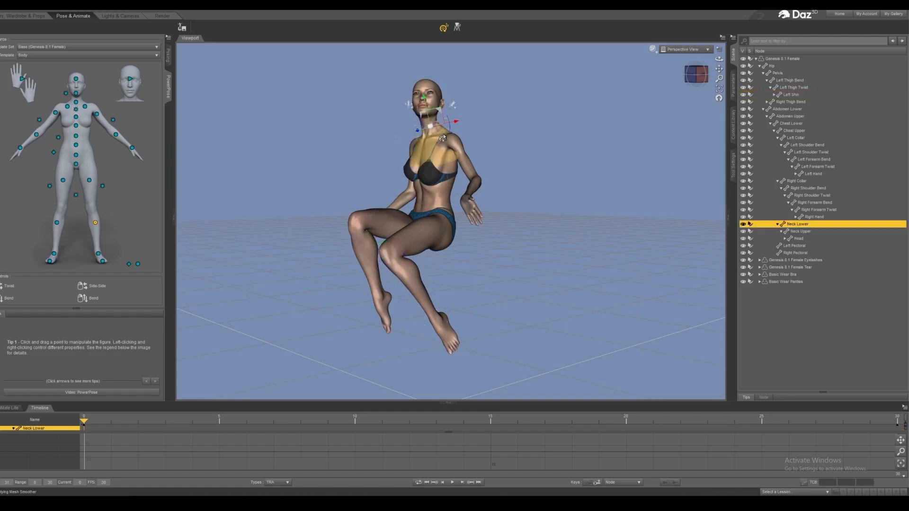
{"action": "left_click_drag", "start_coordinate": [450, 131], "coordinate": [457, 124]}
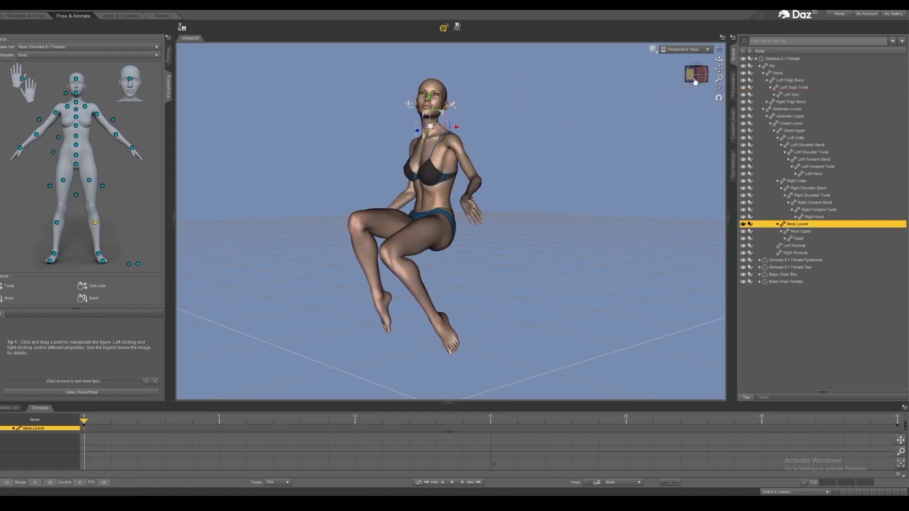
{"action": "mouse_move", "coordinate": [695, 81]}
{"action": "left_mouse_down"}
{"action": "mouse_move", "coordinate": [709, 81]}
{"action": "mouse_move", "coordinate": [690, 81]}
{"action": "left_mouse_up"}
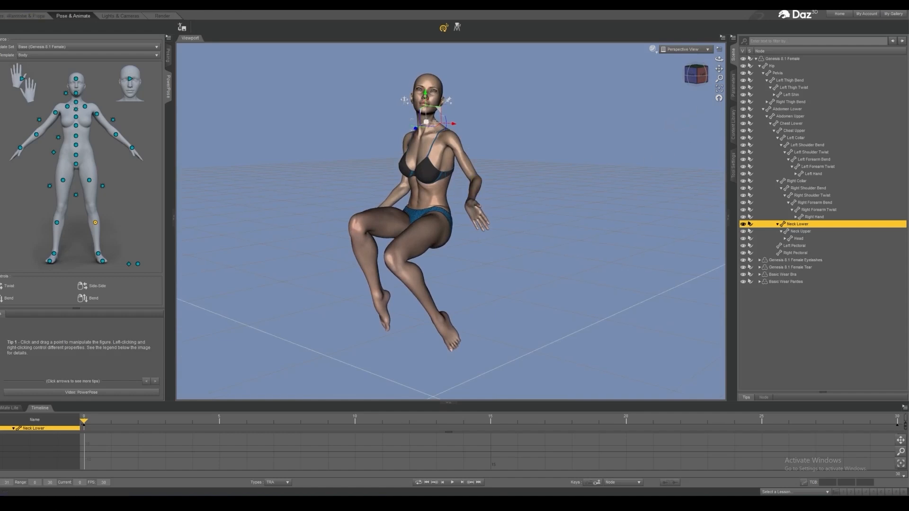
Step: Export the posed figure to the people folder as a Wavefront Object (*.obj) file named 1
{"action": "left_click", "coordinate": [2, 7]}
{"action": "mouse_move", "coordinate": [29, 56]}
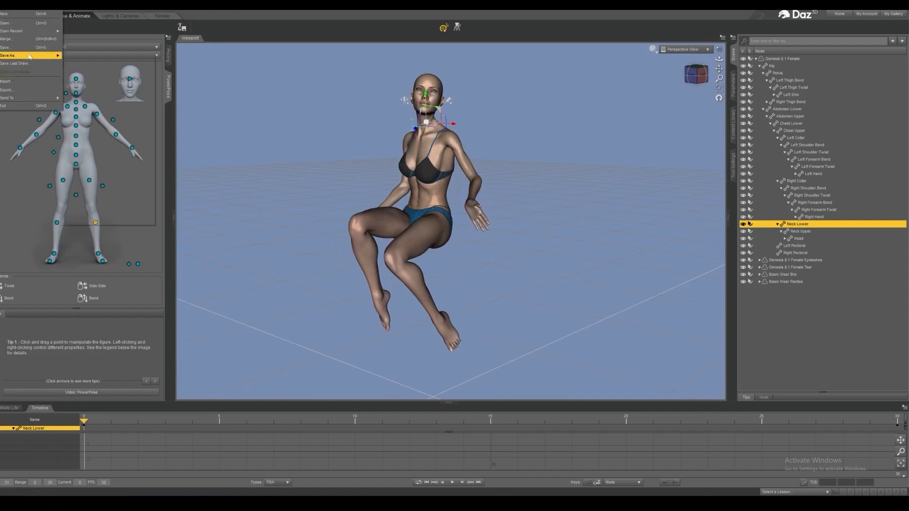
{"action": "left_click", "coordinate": [33, 90]}
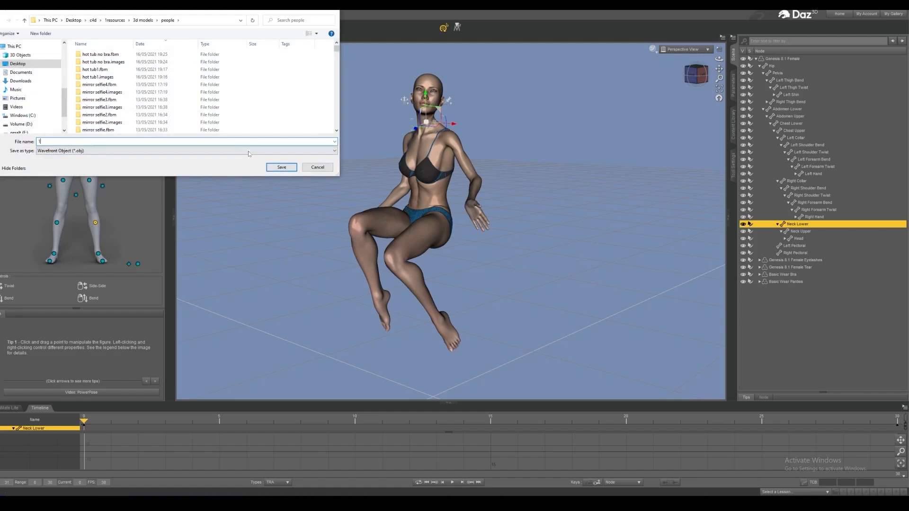
{"action": "left_click", "coordinate": [200, 152]}
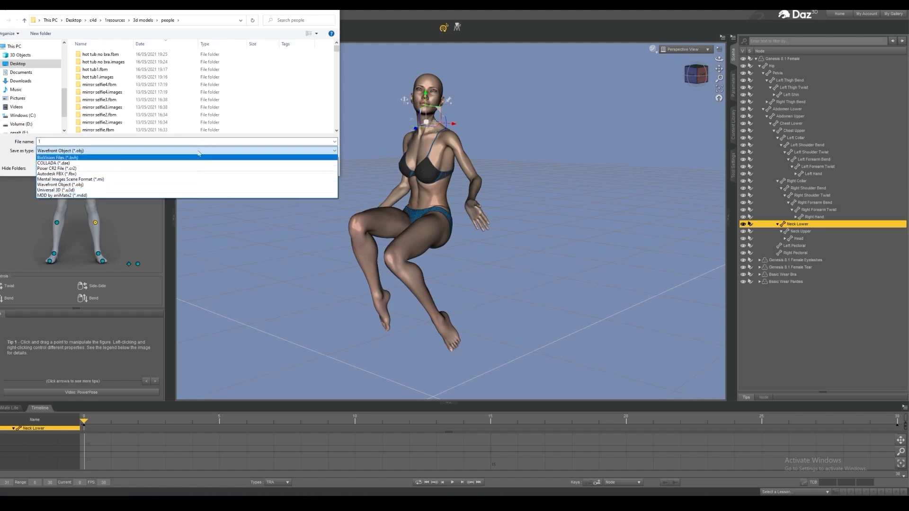
{"action": "left_click", "coordinate": [209, 152]}
{"action": "left_click", "coordinate": [282, 167]}
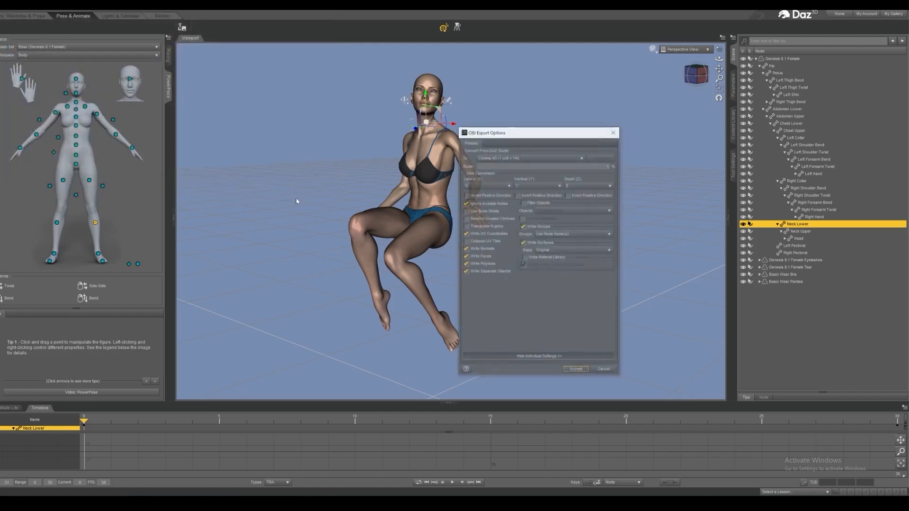
Step: Accept the OBJ export options with the Cinema 4D preset
{"action": "left_click_drag", "start_coordinate": [540, 135], "coordinate": [629, 102]}
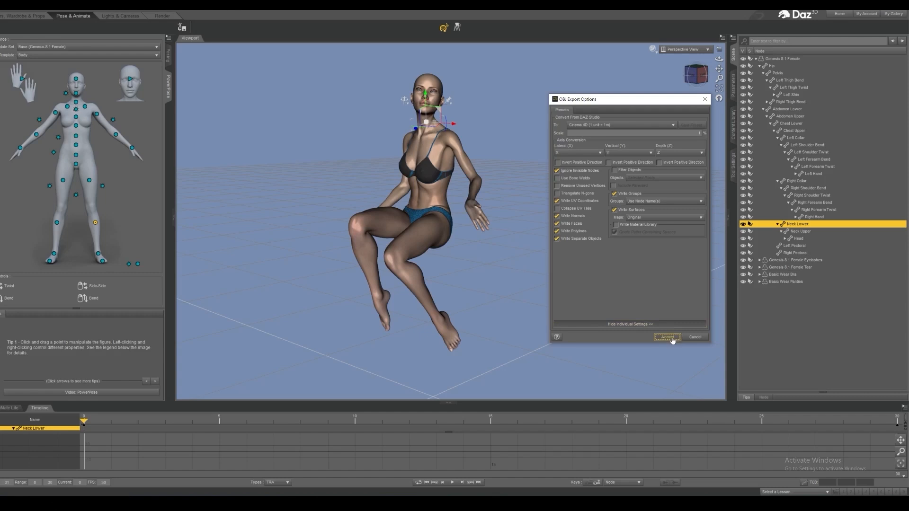
{"action": "left_click_drag", "start_coordinate": [645, 101], "coordinate": [615, 93]}
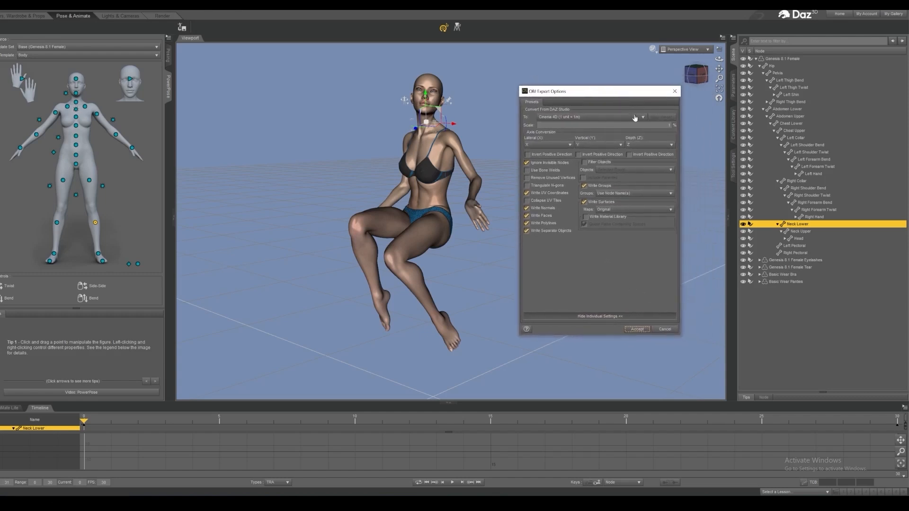
{"action": "left_click", "coordinate": [638, 330]}
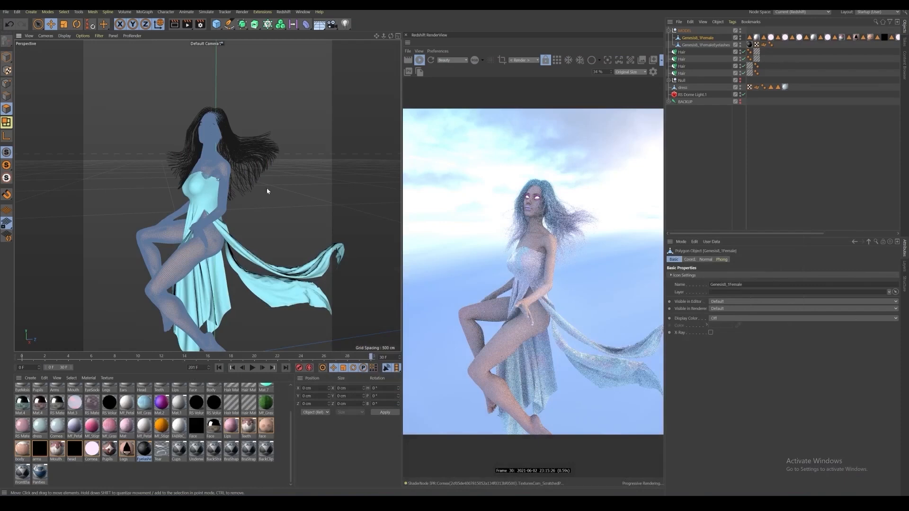
Step: Switch to Cinema 4D, enter Model mode and examine the character's pose, dress and hair from several angles in the viewport and Redshift render
{"action": "scroll", "coordinate": [266, 190], "scroll_direction": "down", "scroll_amount": 3}
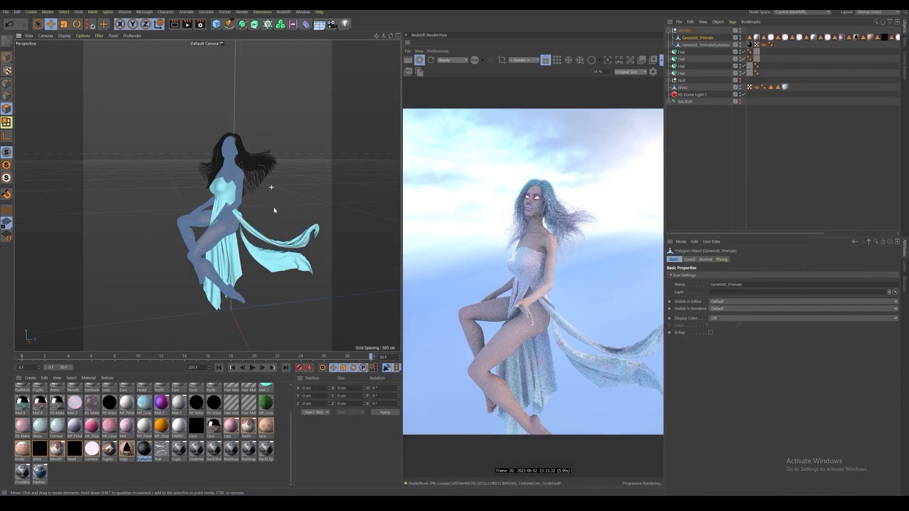
{"action": "left_click", "coordinate": [6, 57]}
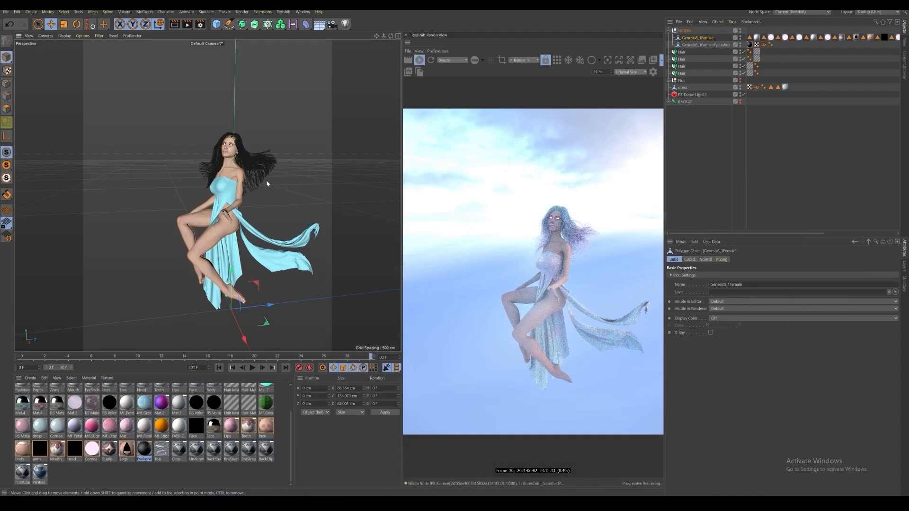
{"action": "left_click_drag", "start_coordinate": [267, 184], "coordinate": [213, 206], "text": "alt"}
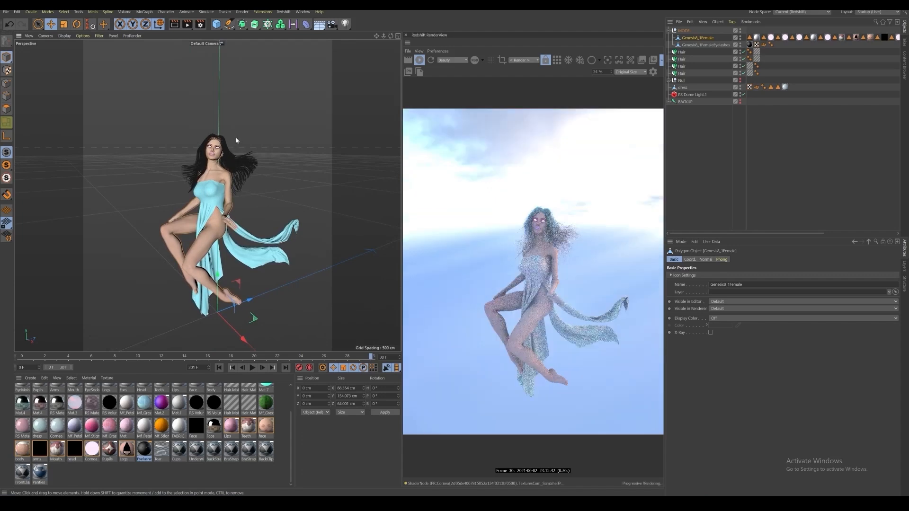
{"action": "right_click_drag", "start_coordinate": [236, 139], "coordinate": [242, 121], "text": "alt"}
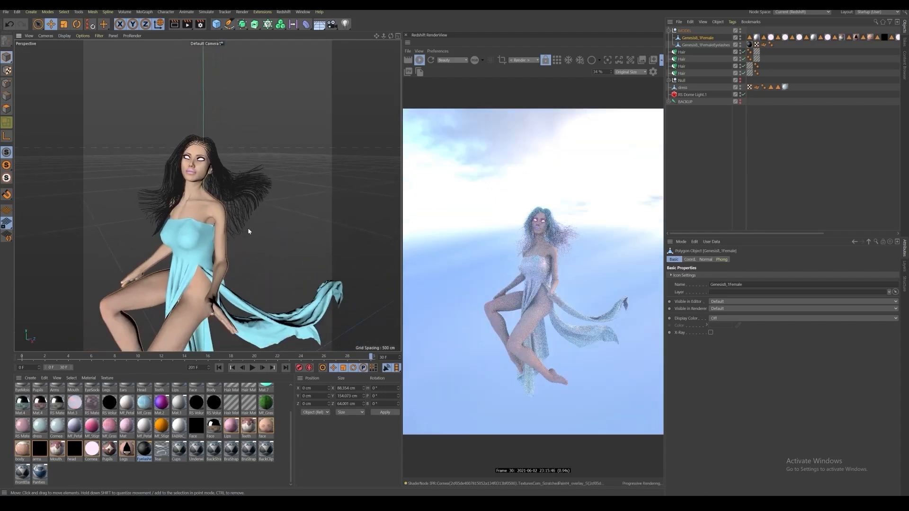
{"action": "left_click_drag", "start_coordinate": [249, 231], "coordinate": [235, 135], "text": "alt"}
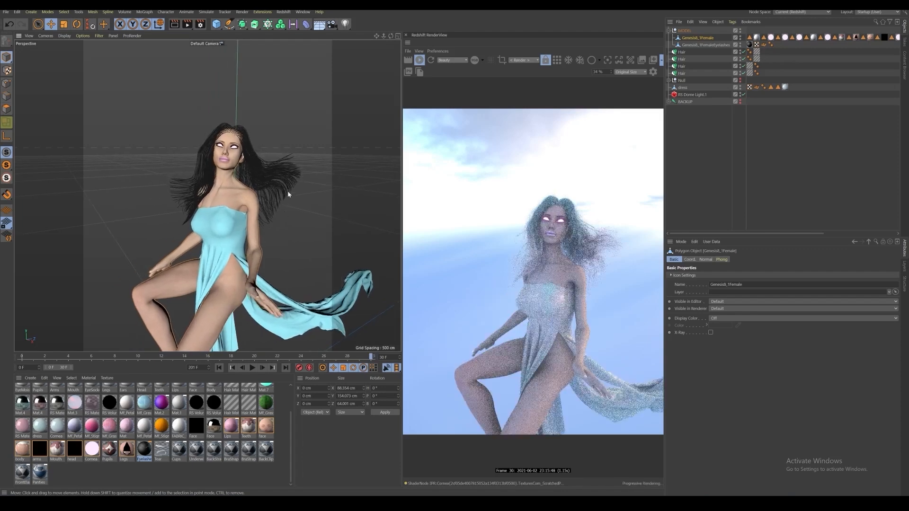
{"action": "scroll", "coordinate": [276, 121], "scroll_direction": "up", "scroll_amount": 5}
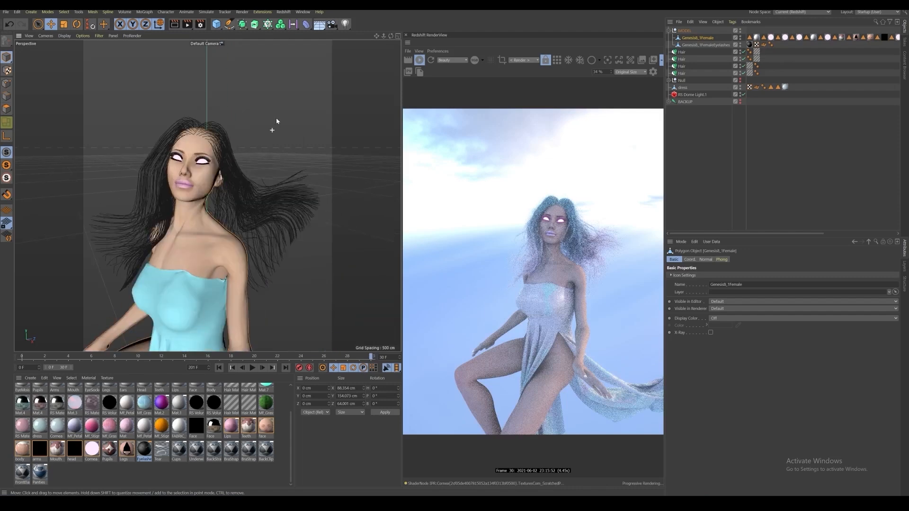
{"action": "middle_click_drag", "start_coordinate": [240, 170], "coordinate": [252, 134], "text": "alt"}
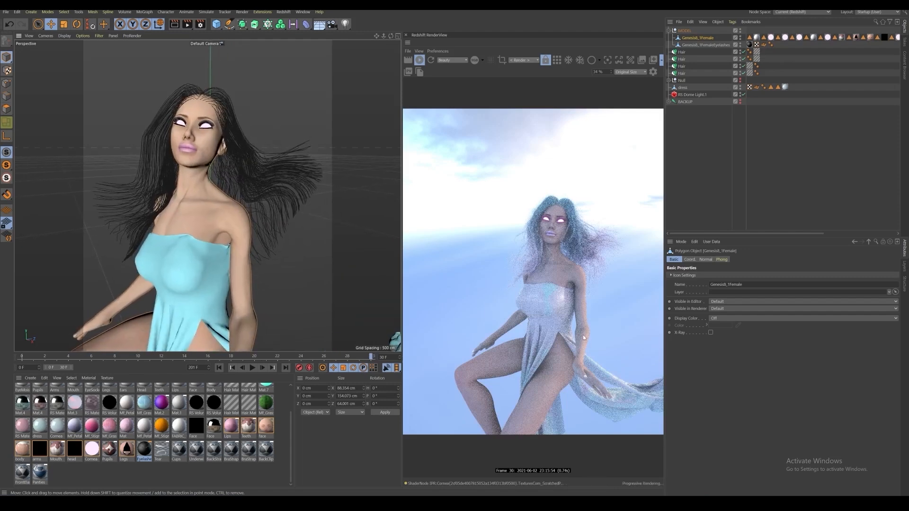
{"action": "scroll", "coordinate": [596, 251], "scroll_direction": "up", "scroll_amount": 2}
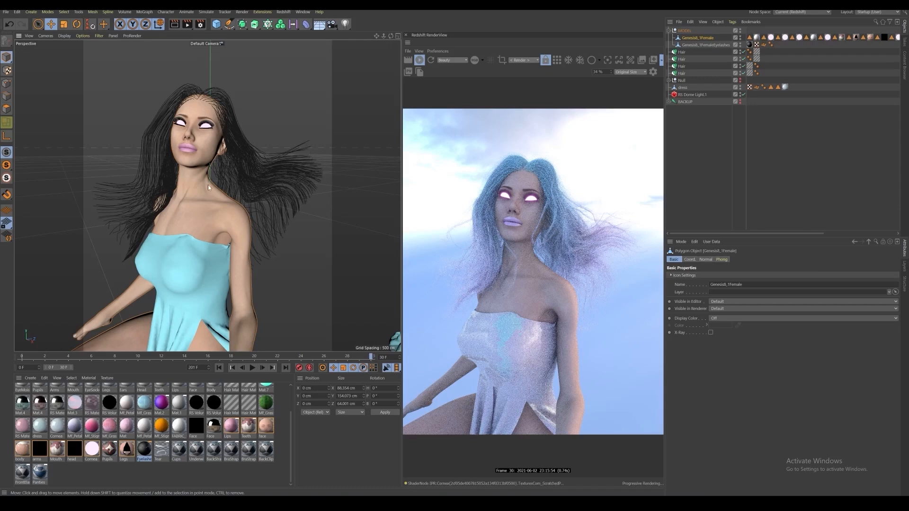
{"action": "left_click_drag", "start_coordinate": [165, 201], "coordinate": [138, 197], "text": "alt"}
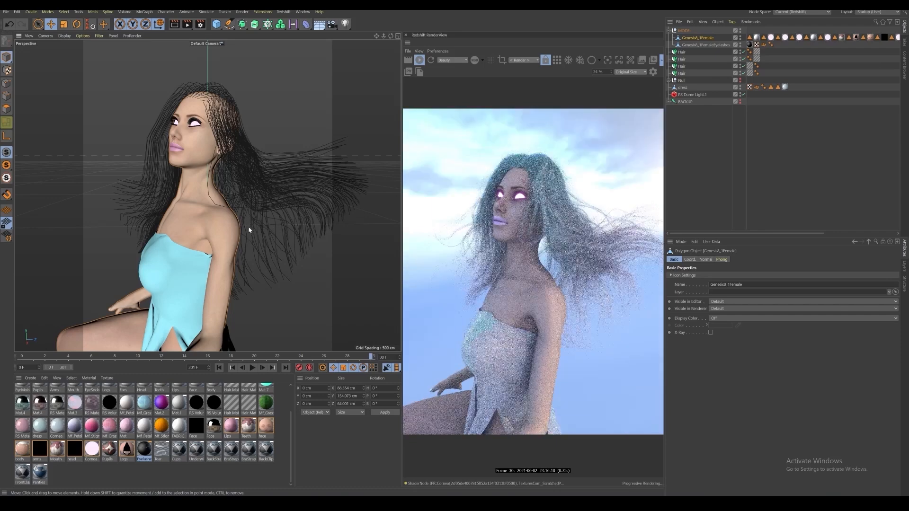
{"action": "left_click_drag", "start_coordinate": [249, 230], "coordinate": [199, 225], "text": "alt"}
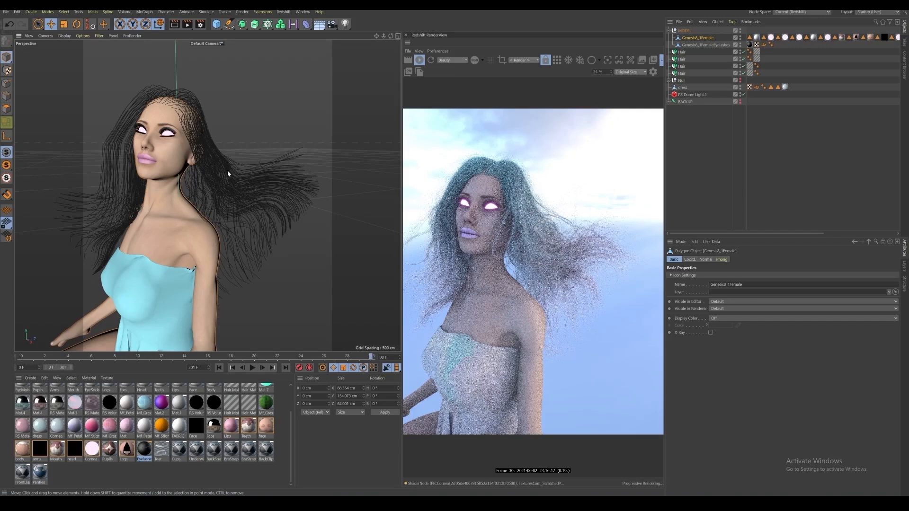
{"action": "left_click_drag", "start_coordinate": [233, 208], "coordinate": [256, 180], "text": "alt"}
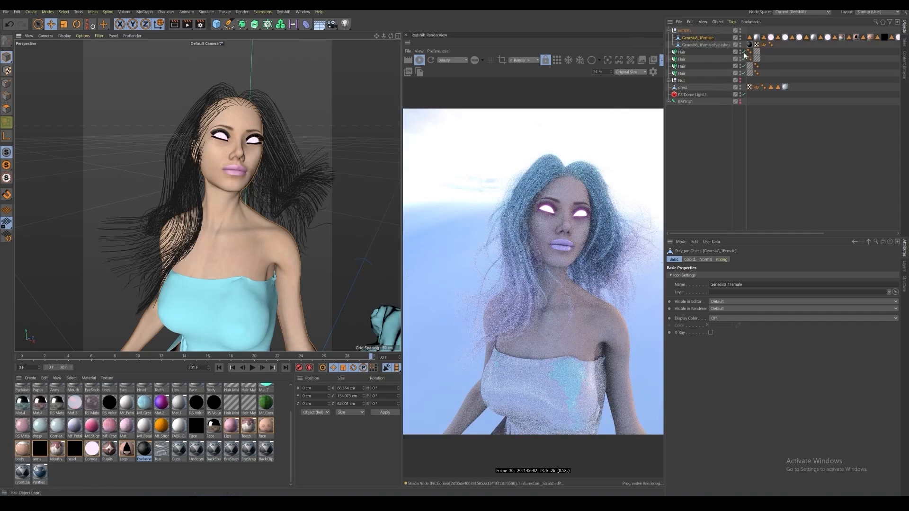
Step: Disable all four Hair objects to expose the character's bare scalp from the side
{"action": "left_click", "coordinate": [744, 52]}
{"action": "left_click_drag", "start_coordinate": [744, 70], "coordinate": [744, 74]}
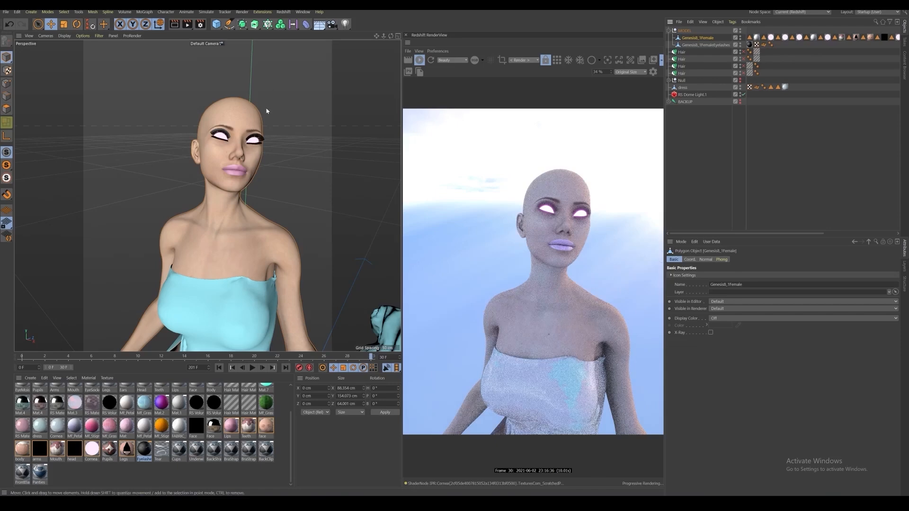
{"action": "left_click_drag", "start_coordinate": [245, 116], "coordinate": [279, 123], "text": "alt"}
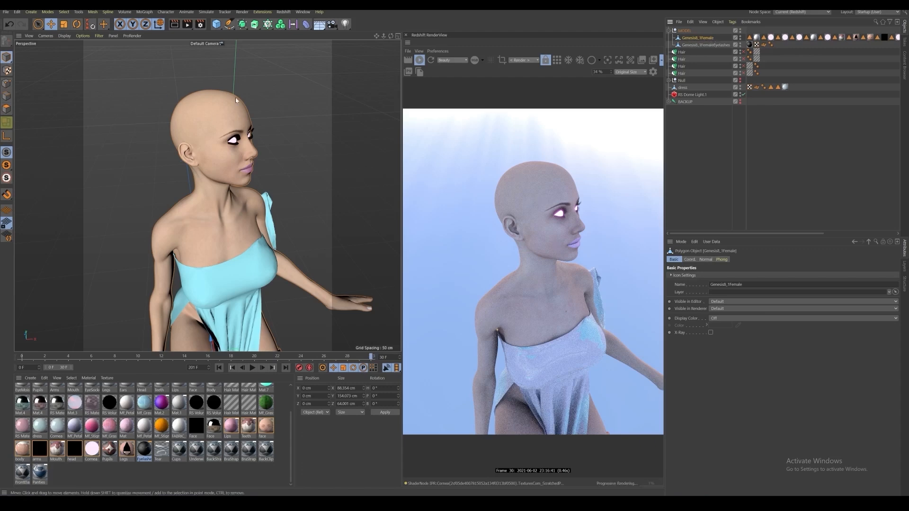
{"action": "left_click_drag", "start_coordinate": [235, 100], "coordinate": [289, 144], "text": "alt"}
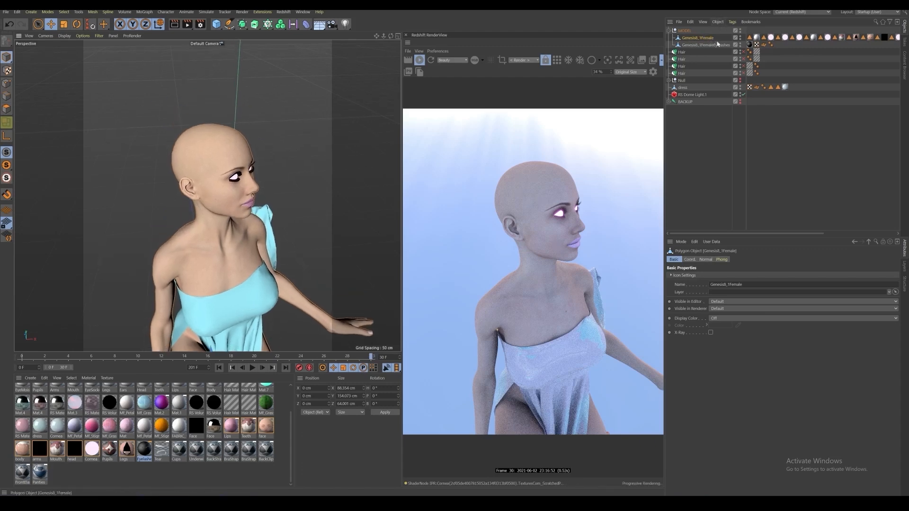
Step: Use Live Selection in Polygons mode to select a patch of scalp polygons on the right side of the female figure's head
{"action": "left_click", "coordinate": [7, 109]}
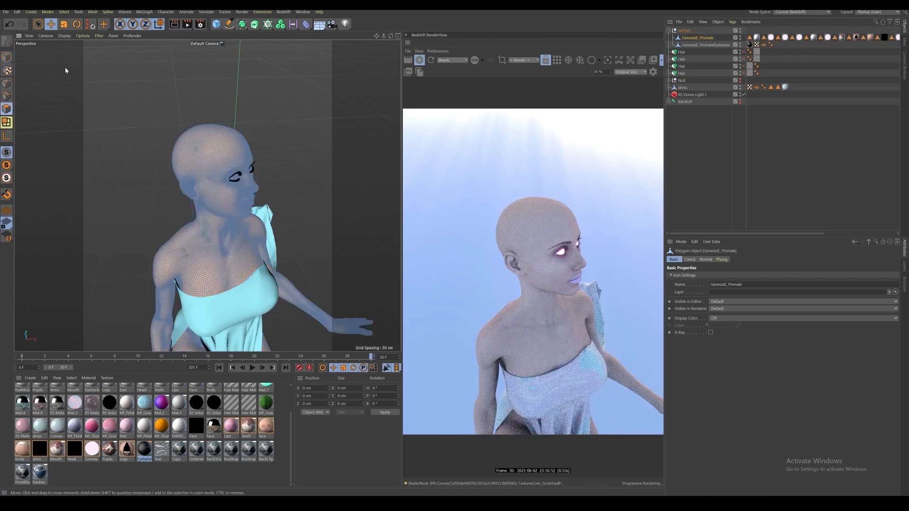
{"action": "left_click", "coordinate": [39, 24]}
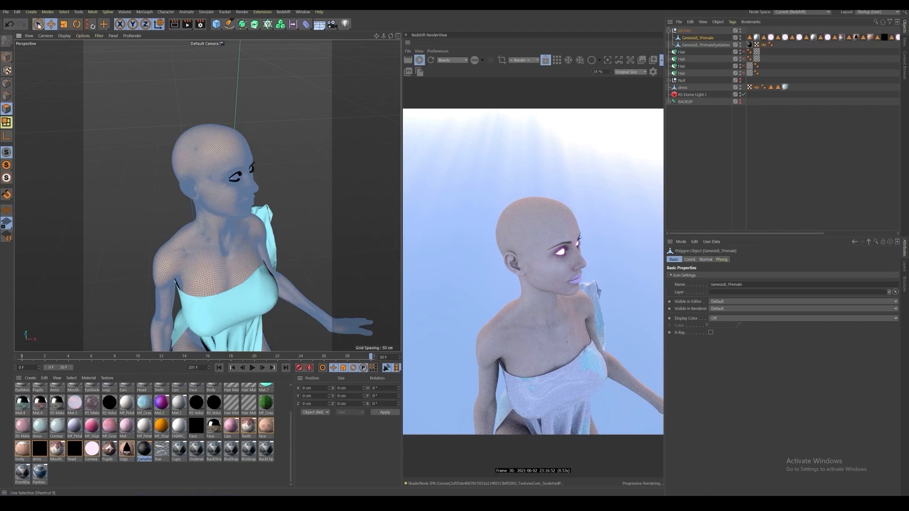
{"action": "left_click", "coordinate": [38, 25]}
{"action": "left_click", "coordinate": [52, 34]}
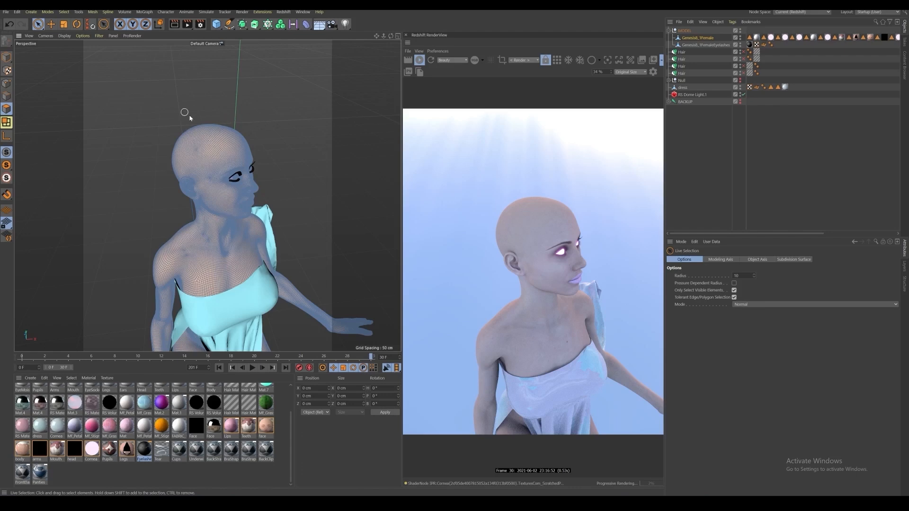
{"action": "left_click_drag", "start_coordinate": [199, 175], "coordinate": [153, 171], "text": "alt"}
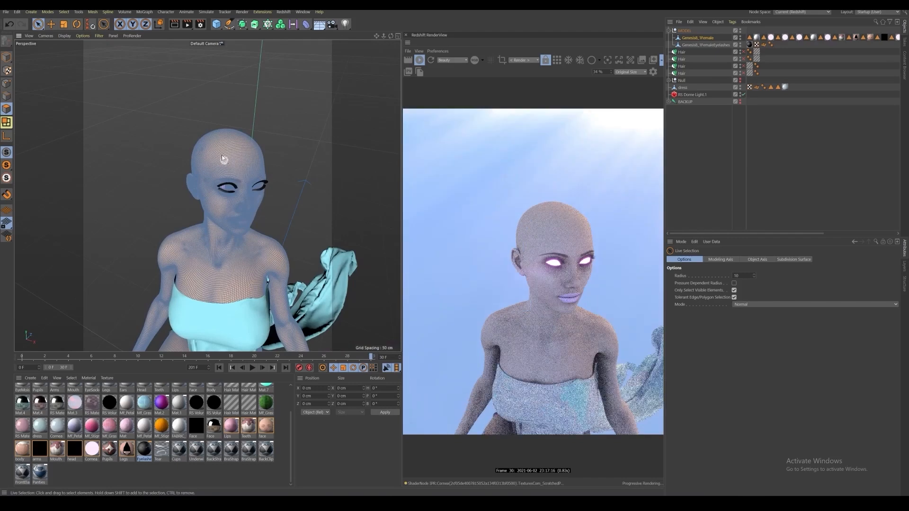
{"action": "left_click_drag", "start_coordinate": [180, 144], "coordinate": [136, 159], "text": "alt"}
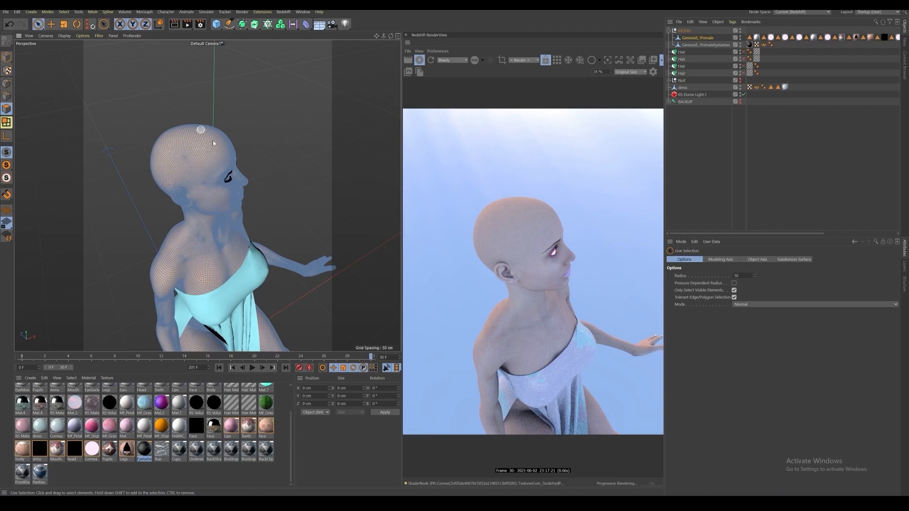
{"action": "mouse_move", "coordinate": [152, 159]}
{"action": "left_mouse_down", "text": "alt"}
{"action": "mouse_move", "coordinate": [270, 148]}
{"action": "mouse_move", "coordinate": [211, 172]}
{"action": "mouse_move", "coordinate": [130, 179]}
{"action": "mouse_move", "coordinate": [152, 154]}
{"action": "left_mouse_up", "text": "alt"}
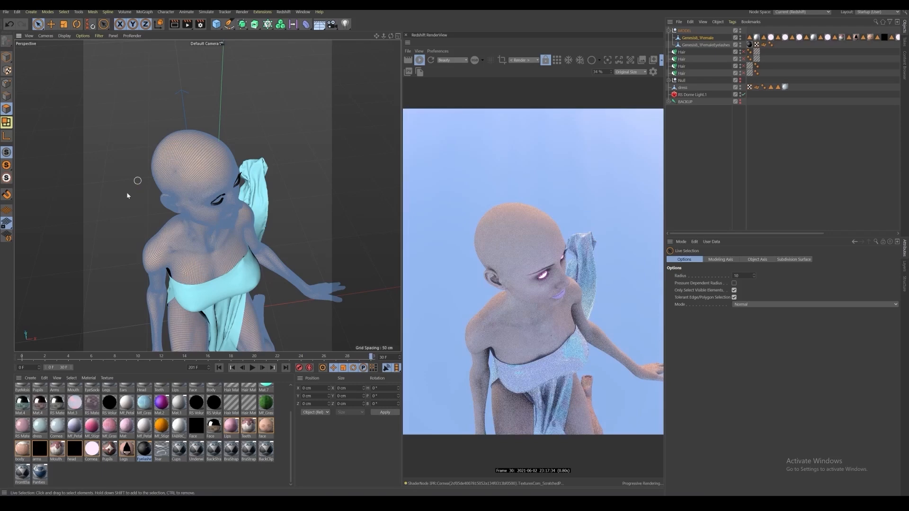
{"action": "left_click_drag", "start_coordinate": [136, 179], "coordinate": [183, 148], "text": "alt"}
{"action": "mouse_move", "coordinate": [177, 196]}
{"action": "left_mouse_down"}
{"action": "mouse_move", "coordinate": [209, 169]}
{"action": "mouse_move", "coordinate": [173, 197]}
{"action": "mouse_move", "coordinate": [188, 185]}
{"action": "left_mouse_up"}
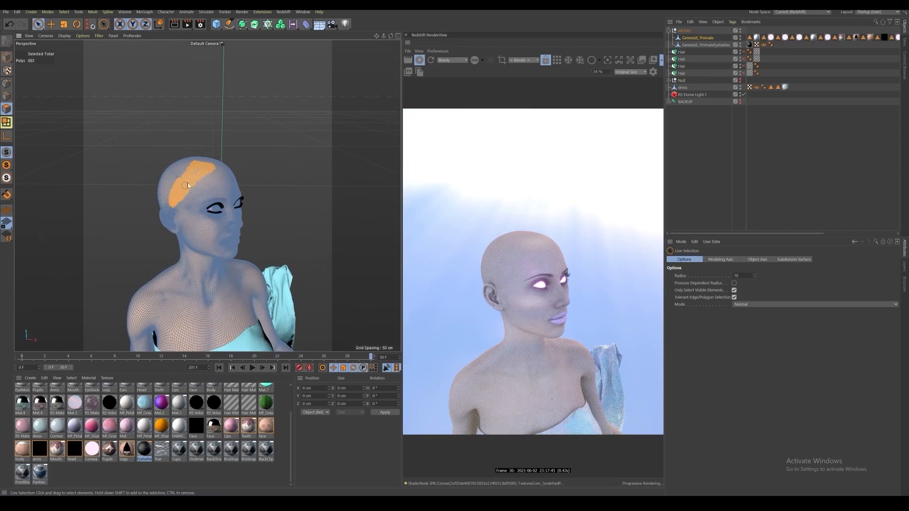
{"action": "left_click", "coordinate": [211, 165], "text": "shift"}
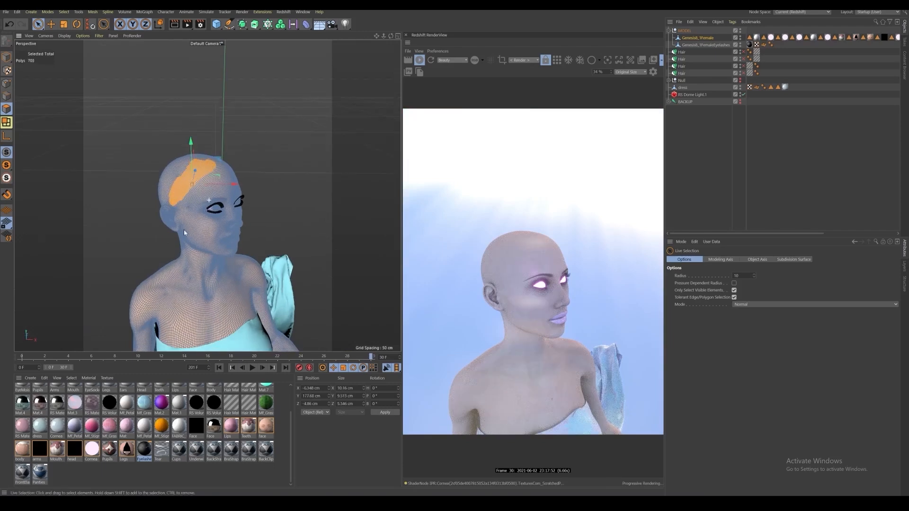
Step: Extend the polygon selection across the front and right side of the scalp up to the head's centre line
{"action": "left_click_drag", "start_coordinate": [184, 232], "coordinate": [218, 189], "text": "alt"}
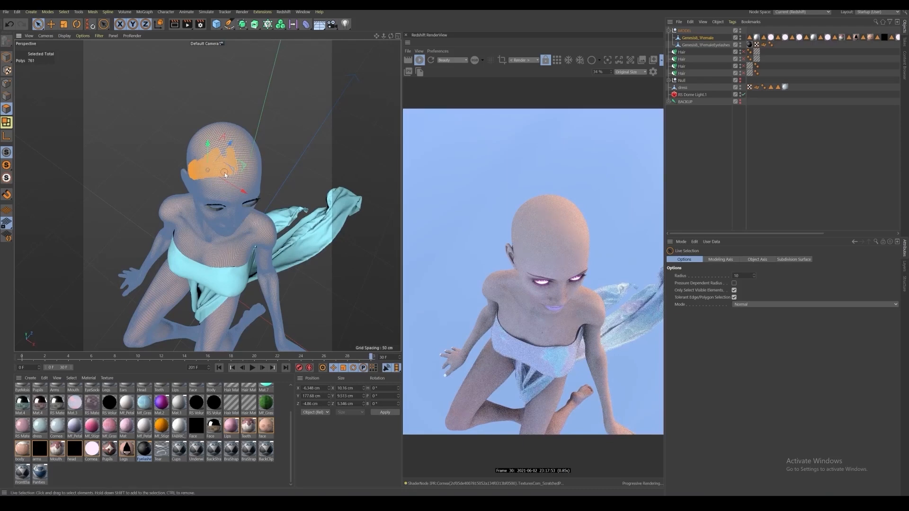
{"action": "mouse_move", "coordinate": [233, 162]}
{"action": "left_mouse_down"}
{"action": "mouse_move", "coordinate": [223, 144]}
{"action": "mouse_move", "coordinate": [232, 194]}
{"action": "left_mouse_up"}
{"action": "mouse_move", "coordinate": [220, 136]}
{"action": "left_mouse_down", "text": "shift"}
{"action": "mouse_move", "coordinate": [229, 152]}
{"action": "mouse_move", "coordinate": [227, 135]}
{"action": "left_mouse_up", "text": "shift"}
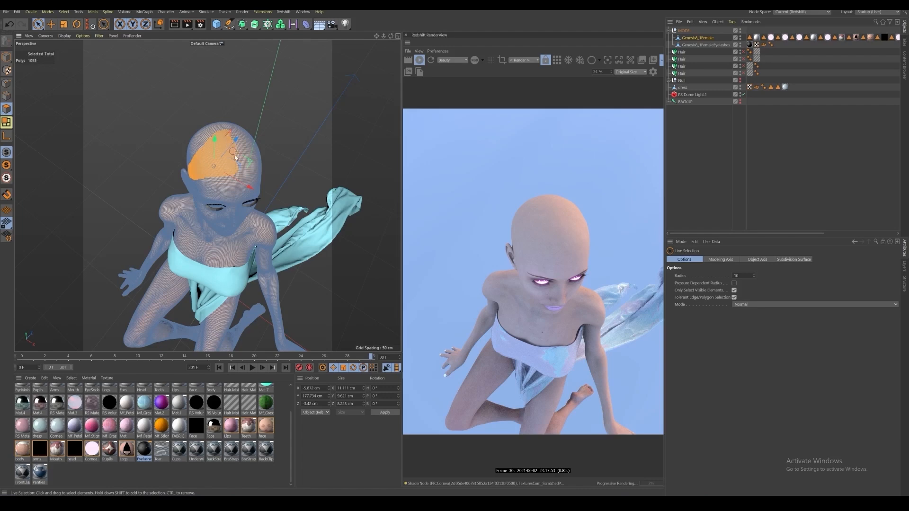
{"action": "mouse_move", "coordinate": [208, 174]}
{"action": "left_mouse_down", "text": "shift"}
{"action": "mouse_move", "coordinate": [203, 166]}
{"action": "mouse_move", "coordinate": [297, 160]}
{"action": "left_mouse_up", "text": "shift"}
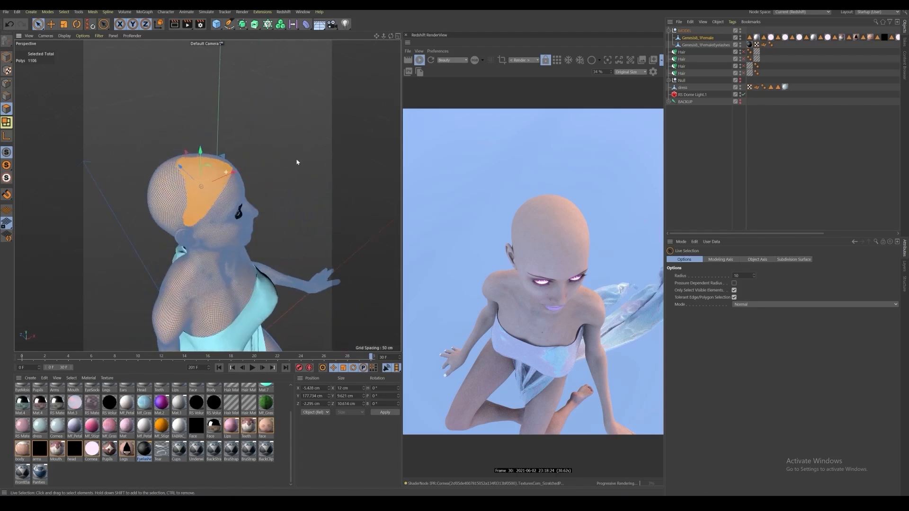
{"action": "mouse_move", "coordinate": [204, 202]}
{"action": "left_mouse_down", "text": "alt"}
{"action": "mouse_move", "coordinate": [308, 160]}
{"action": "mouse_move", "coordinate": [263, 184]}
{"action": "mouse_move", "coordinate": [248, 135]}
{"action": "left_mouse_up", "text": "alt"}
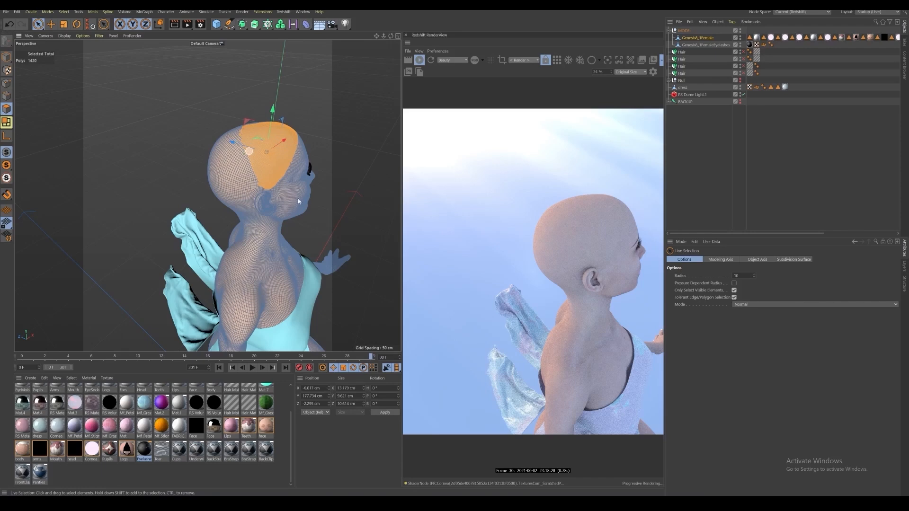
{"action": "left_click_drag", "start_coordinate": [259, 199], "coordinate": [176, 221], "text": "alt"}
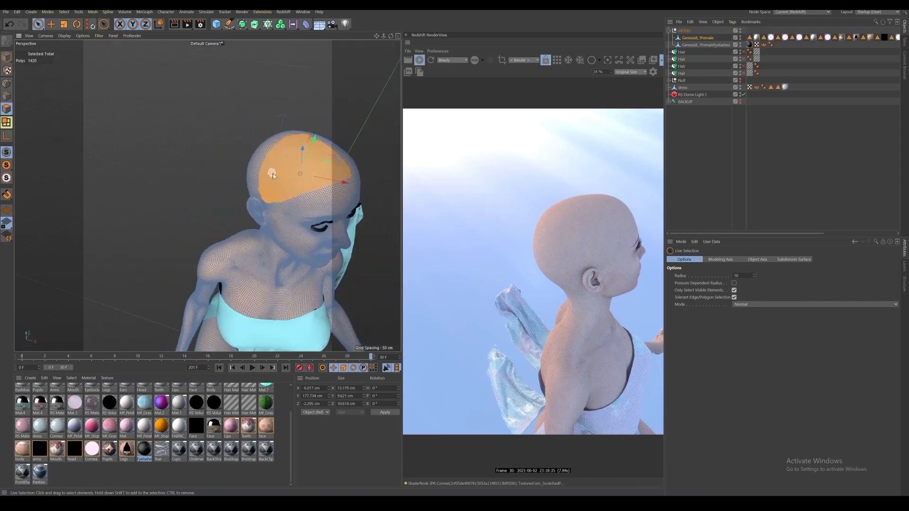
{"action": "left_click_drag", "start_coordinate": [273, 173], "coordinate": [171, 193], "text": "alt"}
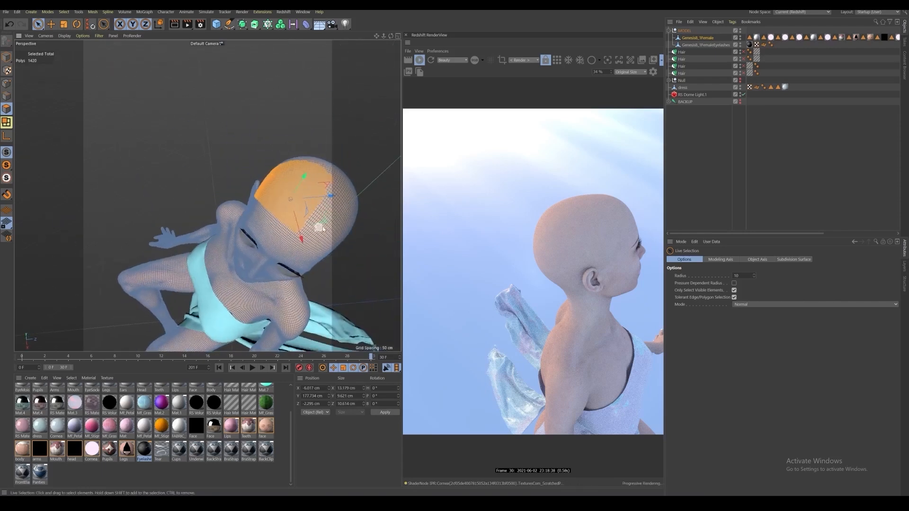
{"action": "left_click_drag", "start_coordinate": [322, 226], "coordinate": [244, 187], "text": "alt"}
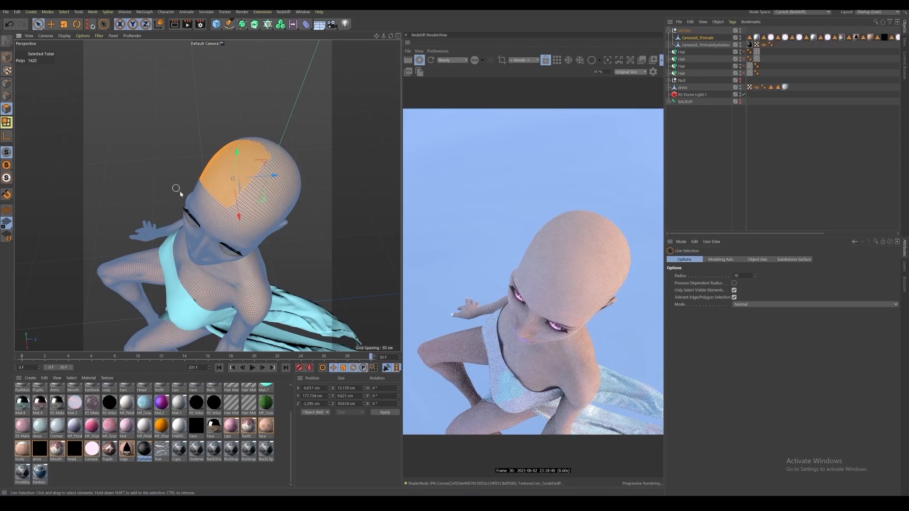
{"action": "left_click_drag", "start_coordinate": [178, 189], "coordinate": [277, 189], "text": "alt"}
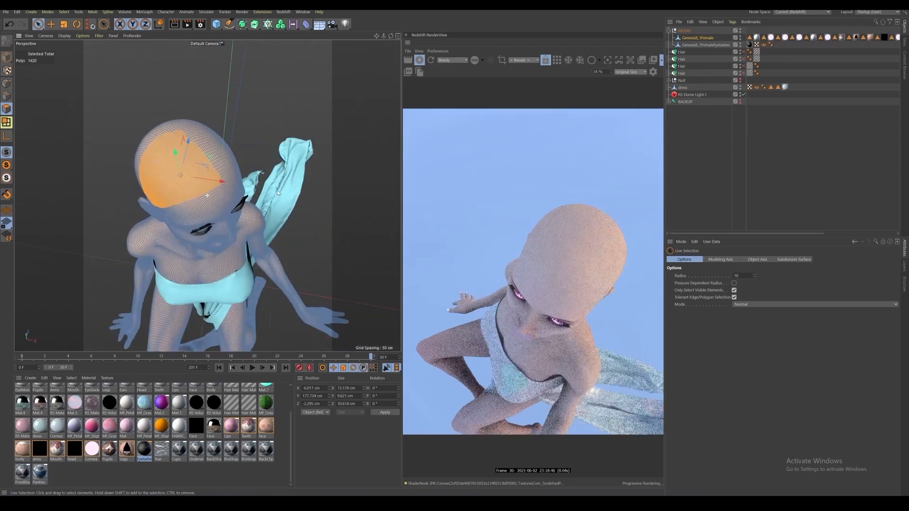
Step: Detach the Hair Objects commands as a floating palette and add a Hair object to the selected right-side scalp polygons
{"action": "left_click", "coordinate": [242, 12]}
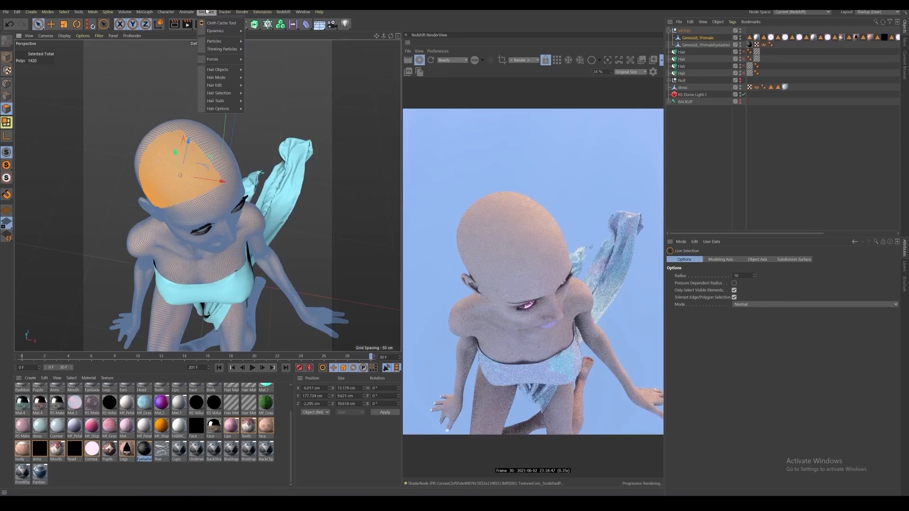
{"action": "mouse_move", "coordinate": [225, 70]}
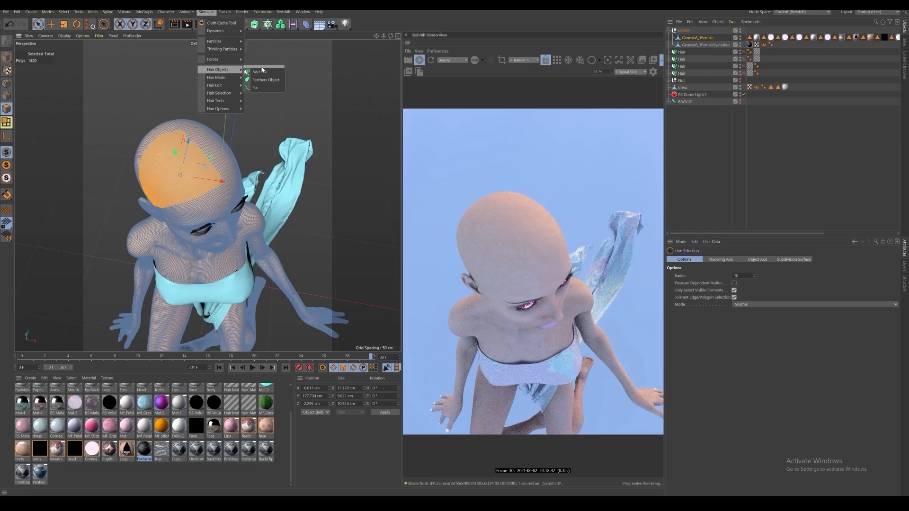
{"action": "left_click", "coordinate": [261, 68]}
{"action": "left_click_drag", "start_coordinate": [258, 60], "coordinate": [703, 346]}
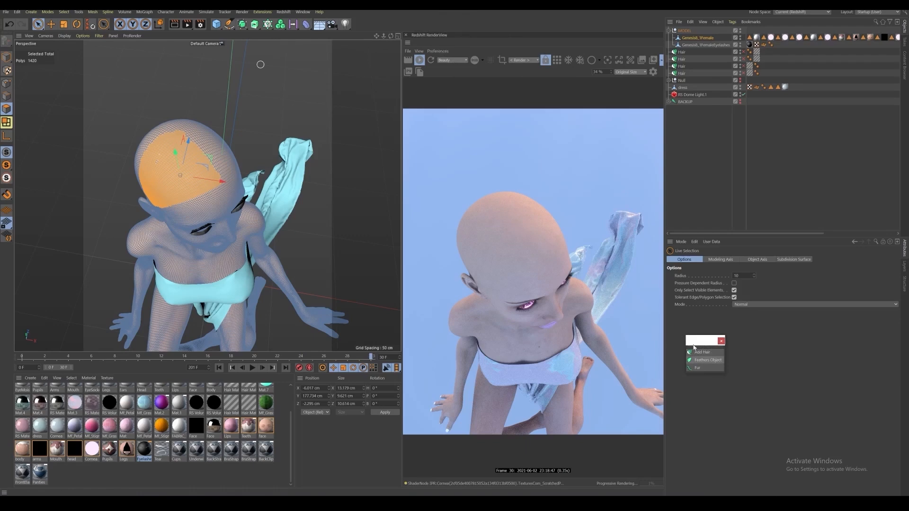
{"action": "left_click", "coordinate": [703, 353]}
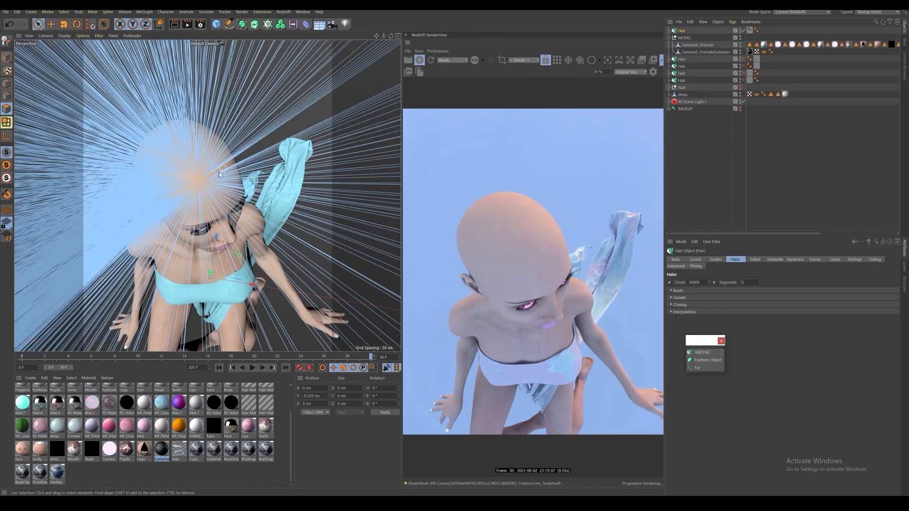
Step: Examine the new guides growing from the right side of the scalp and disable that Hair object
{"action": "right_click_drag", "start_coordinate": [212, 135], "coordinate": [221, 267], "text": "alt"}
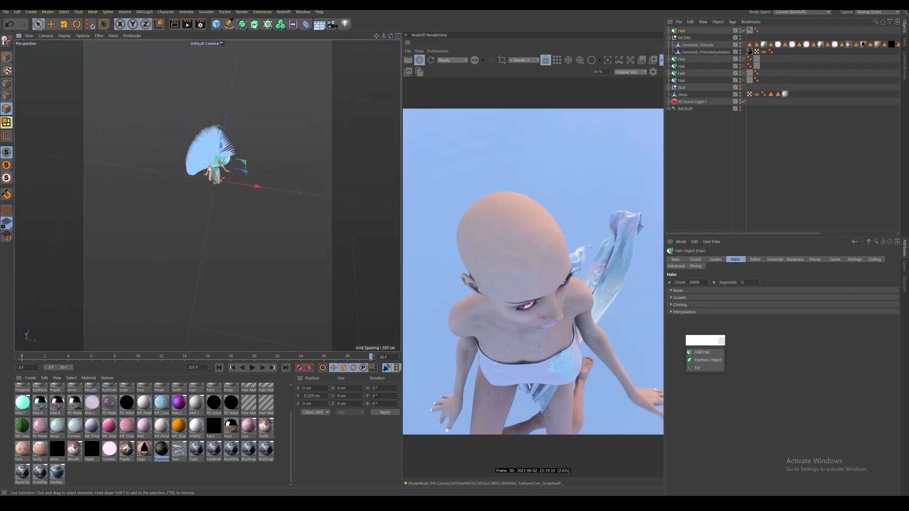
{"action": "right_click_drag", "start_coordinate": [208, 168], "coordinate": [223, 124], "text": "alt"}
{"action": "left_click_drag", "start_coordinate": [223, 124], "coordinate": [240, 147], "text": "alt"}
{"action": "right_click_drag", "start_coordinate": [240, 147], "coordinate": [248, 111], "text": "alt"}
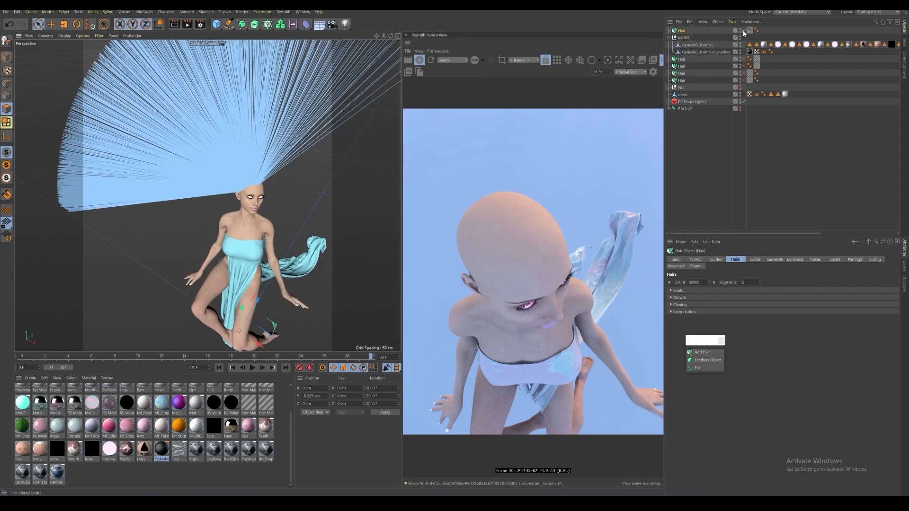
{"action": "right_click_drag", "start_coordinate": [256, 168], "coordinate": [273, 141], "text": "alt"}
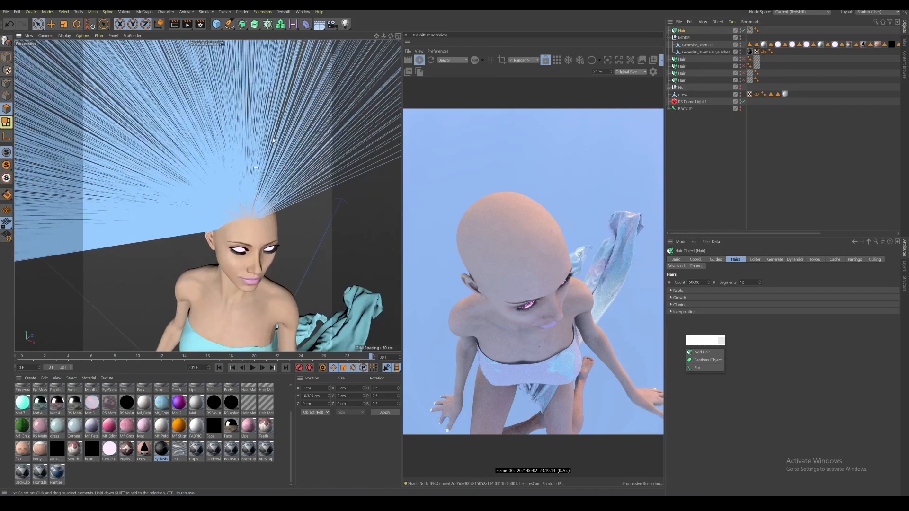
{"action": "left_click", "coordinate": [742, 30]}
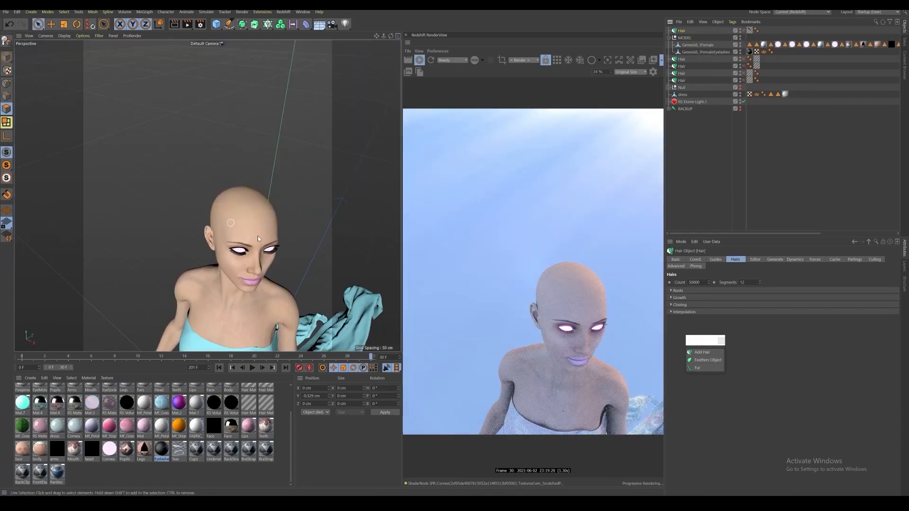
Step: Reselect the Genesis8_1Female mesh and clear its right-side scalp polygon selection
{"action": "left_click", "coordinate": [698, 44]}
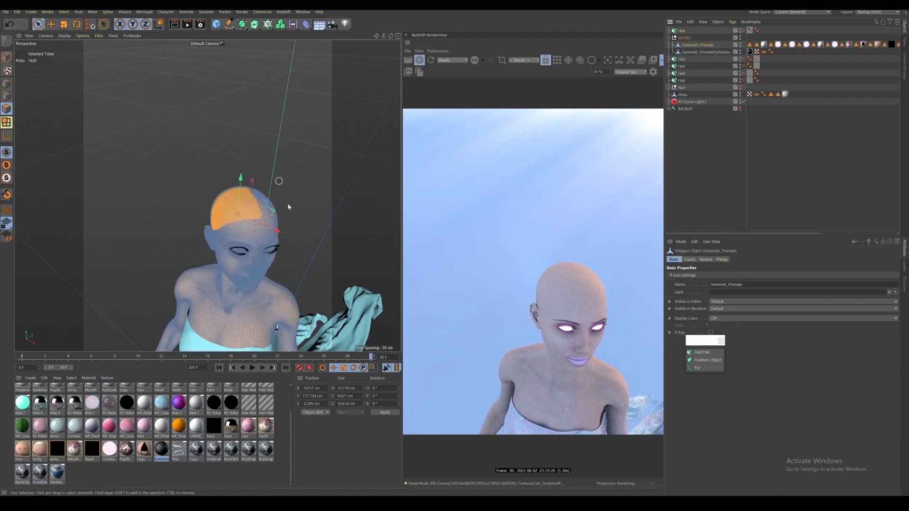
{"action": "left_click_drag", "start_coordinate": [286, 186], "coordinate": [180, 200], "text": "alt"}
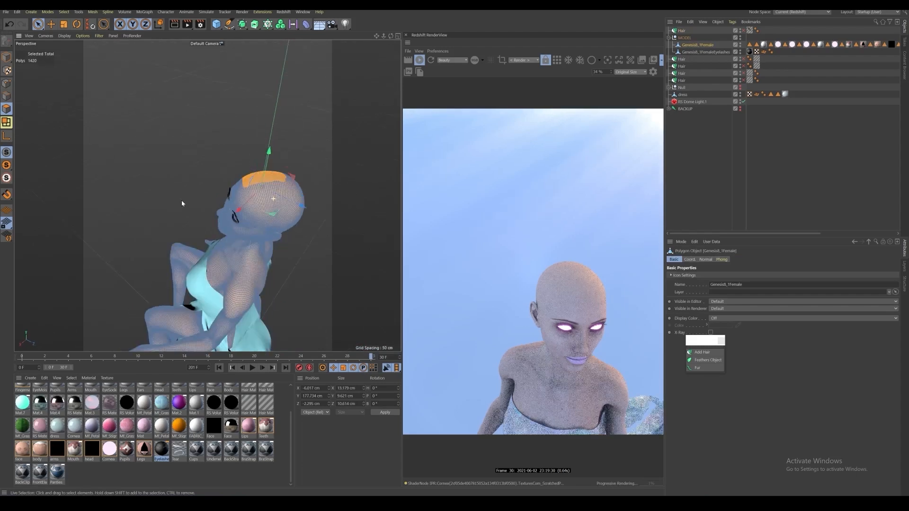
{"action": "left_click", "coordinate": [294, 150]}
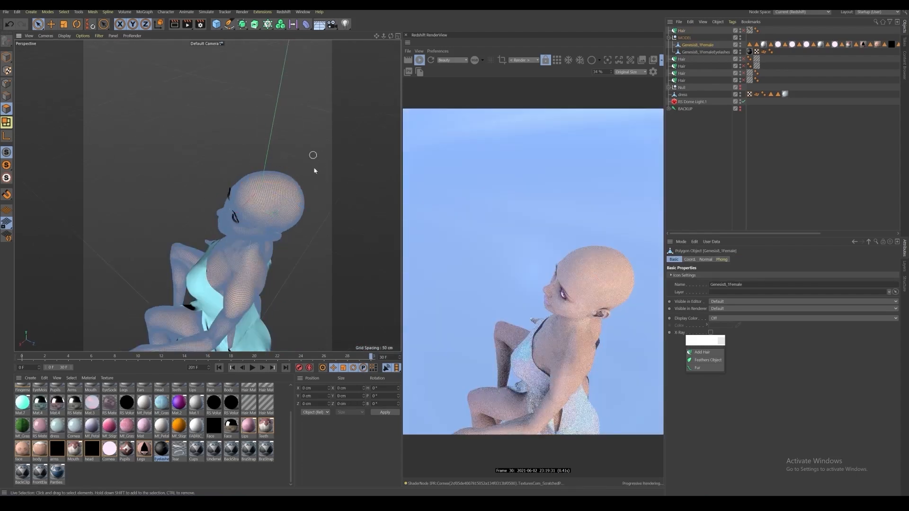
Step: Paint a new polygon selection with Live Selection over the left side of the scalp, from the temple to behind the ear
{"action": "left_click_drag", "start_coordinate": [256, 201], "coordinate": [302, 232], "text": "alt"}
{"action": "scroll", "coordinate": [297, 219], "scroll_direction": "up", "scroll_amount": 5}
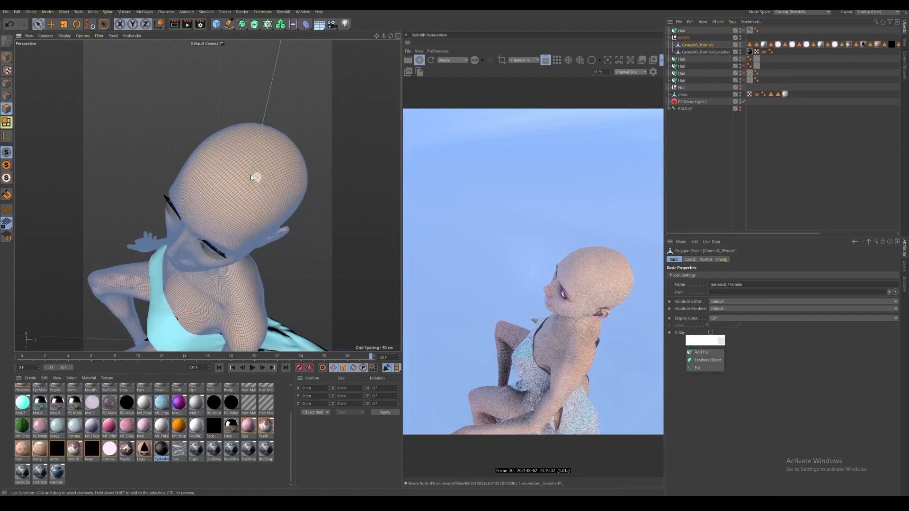
{"action": "mouse_move", "coordinate": [251, 177]}
{"action": "left_mouse_down", "text": "alt"}
{"action": "mouse_move", "coordinate": [165, 193]}
{"action": "mouse_move", "coordinate": [138, 142]}
{"action": "left_mouse_up", "text": "alt"}
{"action": "mouse_move", "coordinate": [225, 235]}
{"action": "left_mouse_down"}
{"action": "mouse_move", "coordinate": [201, 194]}
{"action": "mouse_move", "coordinate": [230, 233]}
{"action": "mouse_move", "coordinate": [242, 183]}
{"action": "left_mouse_up"}
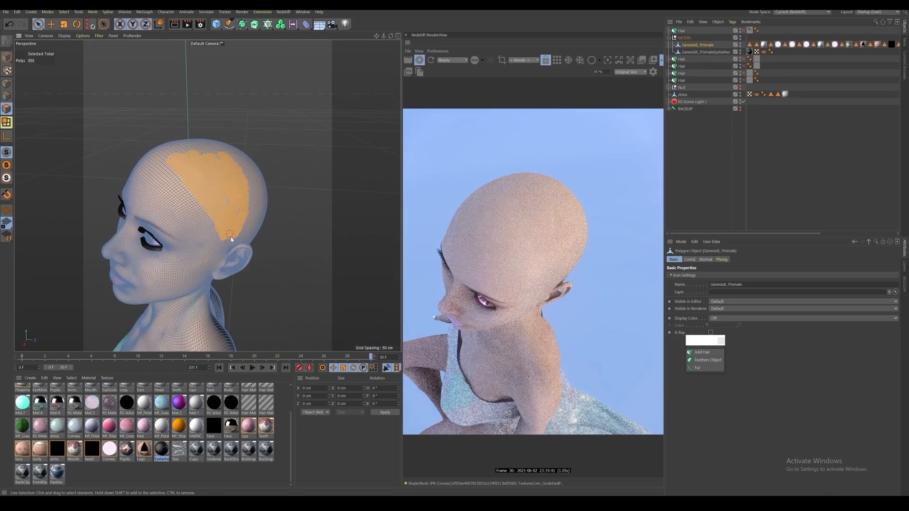
{"action": "mouse_move", "coordinate": [230, 239]}
{"action": "left_mouse_down"}
{"action": "mouse_move", "coordinate": [219, 221]}
{"action": "mouse_move", "coordinate": [178, 209]}
{"action": "left_mouse_up"}
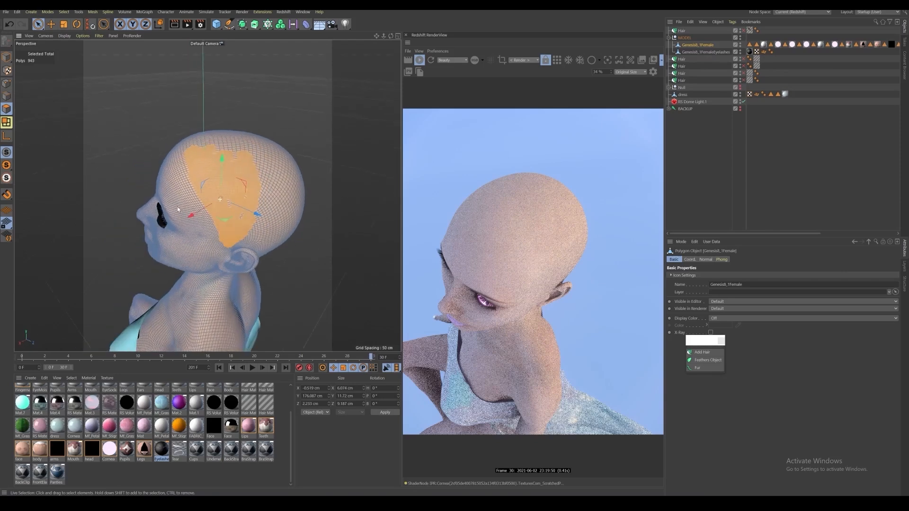
{"action": "scroll", "coordinate": [223, 176], "scroll_direction": "down", "scroll_amount": 5}
{"action": "mouse_move", "coordinate": [227, 180]}
{"action": "left_mouse_down", "text": "alt"}
{"action": "mouse_move", "coordinate": [224, 172]}
{"action": "mouse_move", "coordinate": [208, 182]}
{"action": "left_mouse_up", "text": "alt"}
{"action": "scroll", "coordinate": [217, 163], "scroll_direction": "up", "scroll_amount": 4}
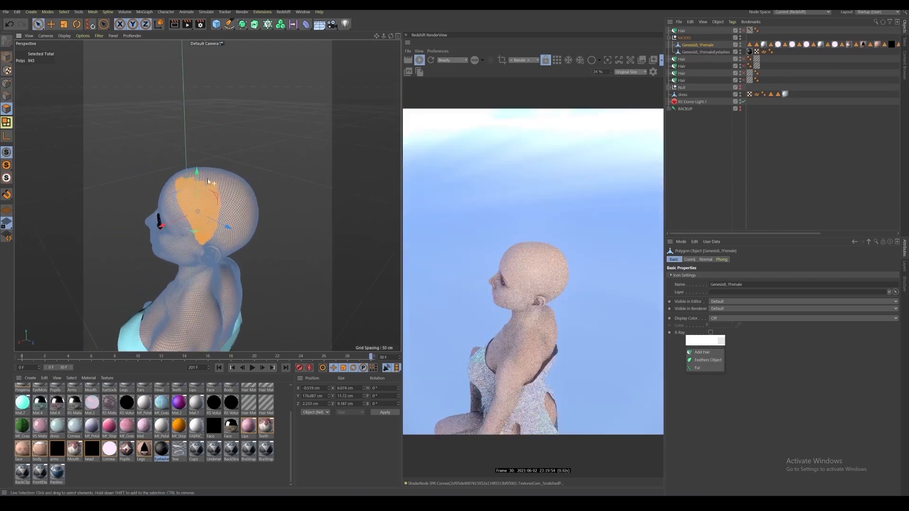
{"action": "mouse_move", "coordinate": [223, 227]}
{"action": "left_mouse_down"}
{"action": "mouse_move", "coordinate": [225, 188]}
{"action": "mouse_move", "coordinate": [189, 175]}
{"action": "mouse_move", "coordinate": [217, 186]}
{"action": "left_mouse_up"}
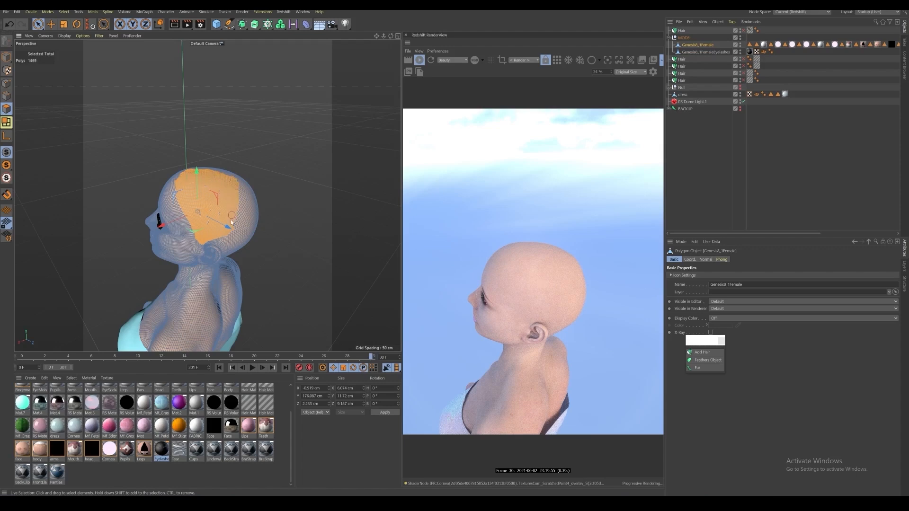
{"action": "left_click_drag", "start_coordinate": [231, 219], "coordinate": [232, 235]}
Step: Refine the left-side scalp selection along the head's centre line and rear edge, filling in missed polygons above the ear
{"action": "left_click_drag", "start_coordinate": [391, 36], "coordinate": [315, 224]}
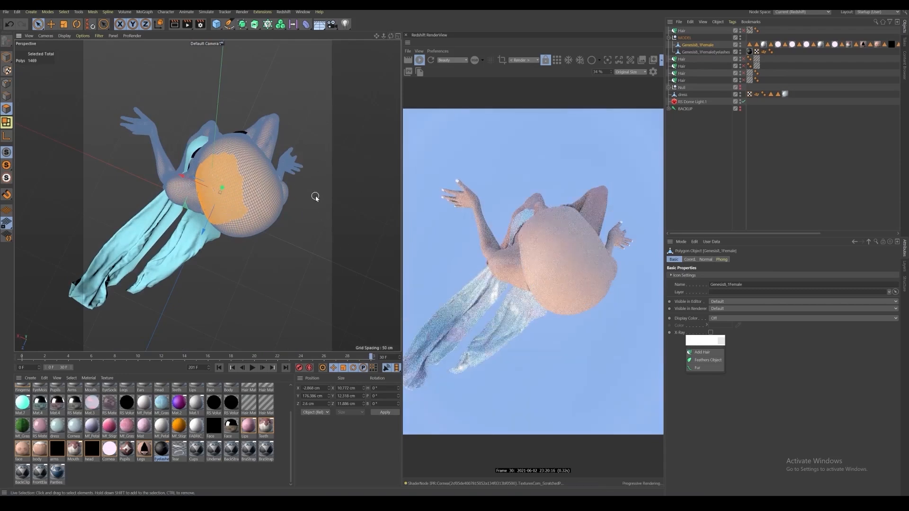
{"action": "left_click_drag", "start_coordinate": [220, 237], "coordinate": [275, 165], "text": "alt"}
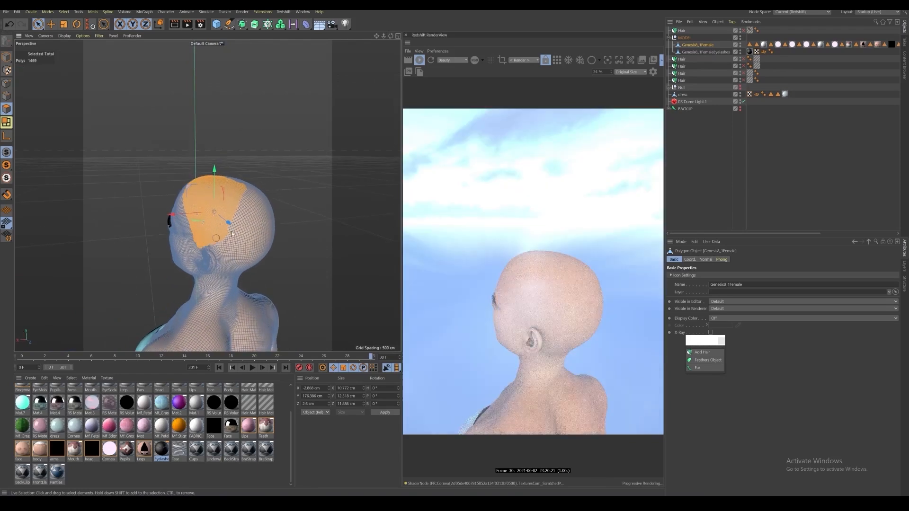
{"action": "left_click_drag", "start_coordinate": [212, 205], "coordinate": [240, 185], "text": "alt"}
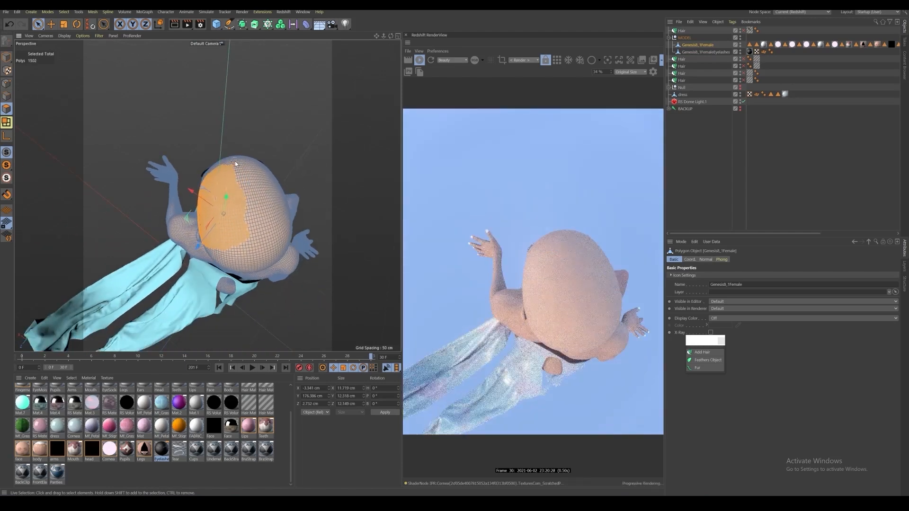
{"action": "left_click_drag", "start_coordinate": [235, 161], "coordinate": [250, 239], "text": "ctrl"}
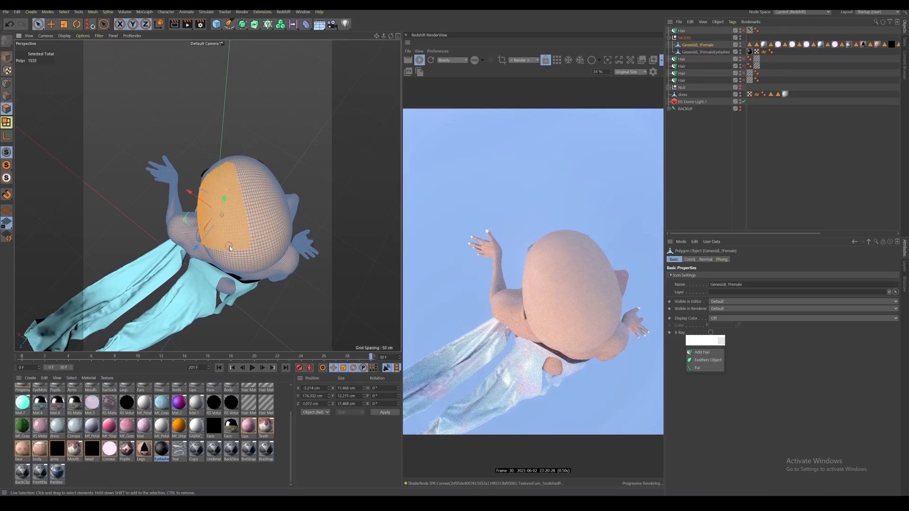
{"action": "left_click_drag", "start_coordinate": [229, 245], "coordinate": [246, 247], "text": "shift"}
{"action": "left_click_drag", "start_coordinate": [225, 203], "coordinate": [305, 128], "text": "alt"}
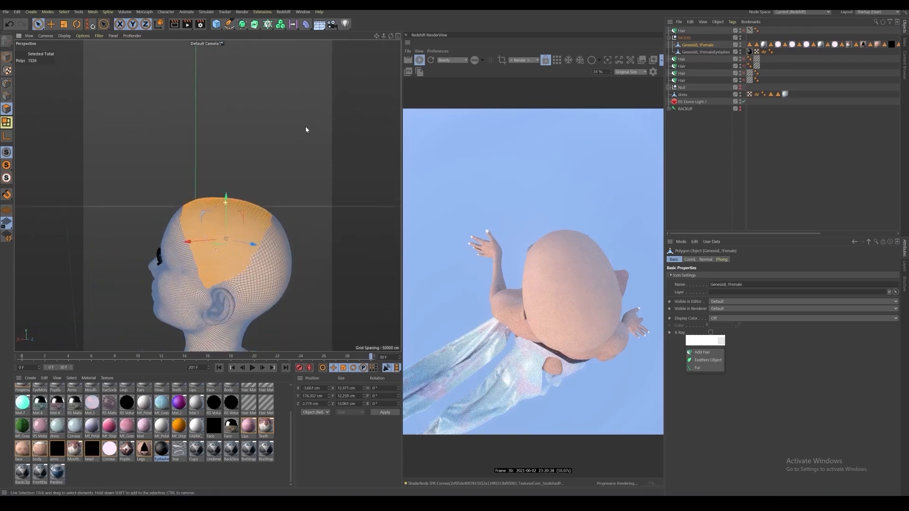
{"action": "left_click", "coordinate": [216, 277], "text": "shift"}
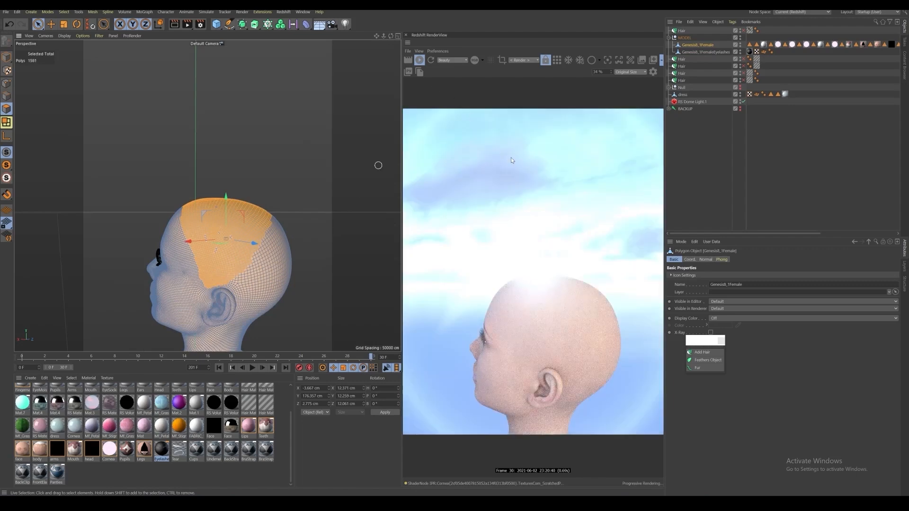
Step: Add a second Hair object to the selected left-side scalp polygons and disable it
{"action": "left_click_drag", "start_coordinate": [698, 343], "coordinate": [693, 354]}
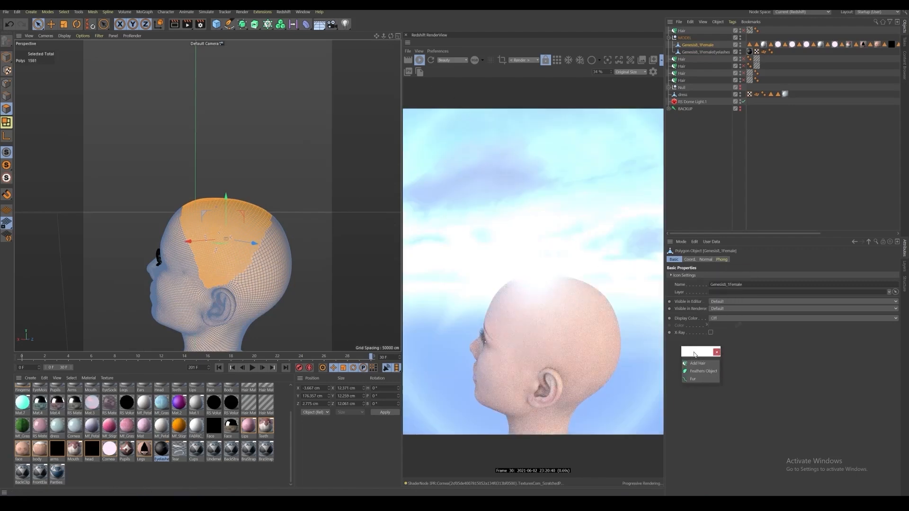
{"action": "left_click", "coordinate": [698, 363]}
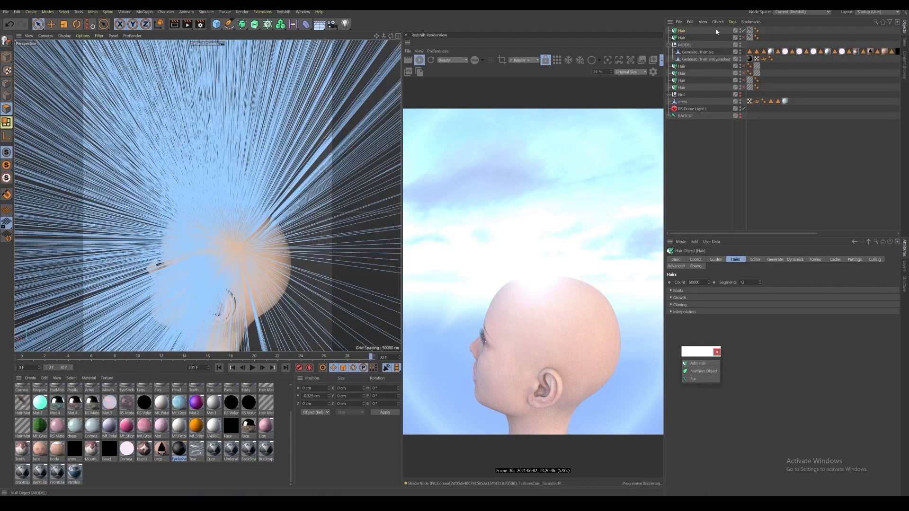
{"action": "left_click", "coordinate": [743, 31]}
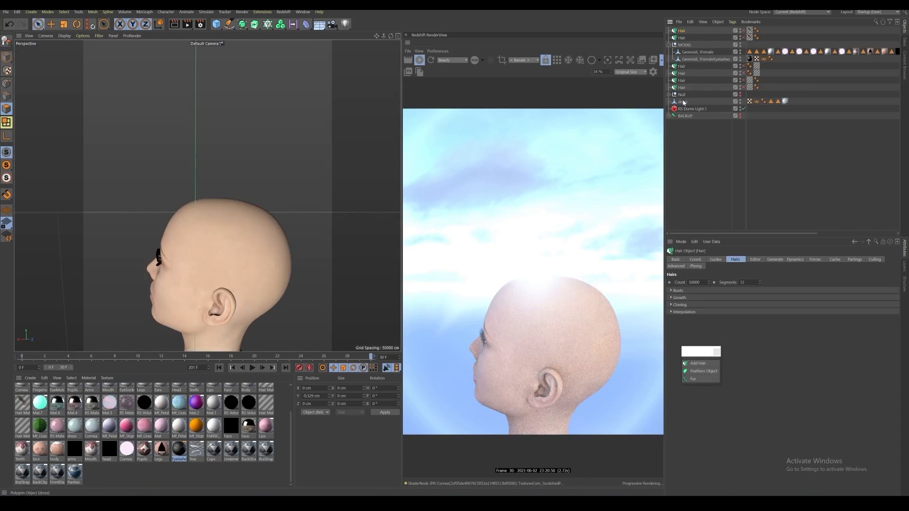
Step: Reselect the Genesis8_1Female mesh and try a new Live Selection over the left half of the back of the head
{"action": "left_click", "coordinate": [697, 52]}
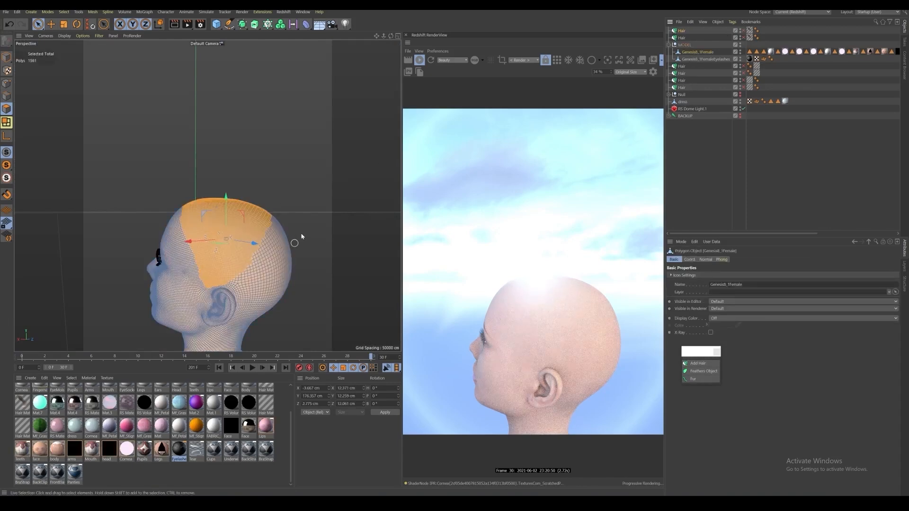
{"action": "left_click_drag", "start_coordinate": [245, 276], "coordinate": [171, 248], "text": "alt"}
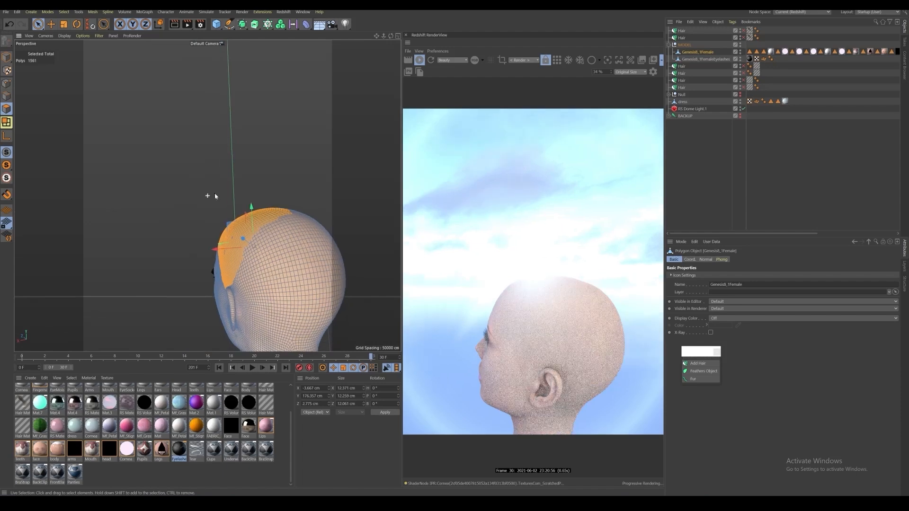
{"action": "left_click_drag", "start_coordinate": [215, 193], "coordinate": [198, 132], "text": "alt"}
{"action": "left_click", "coordinate": [184, 126]}
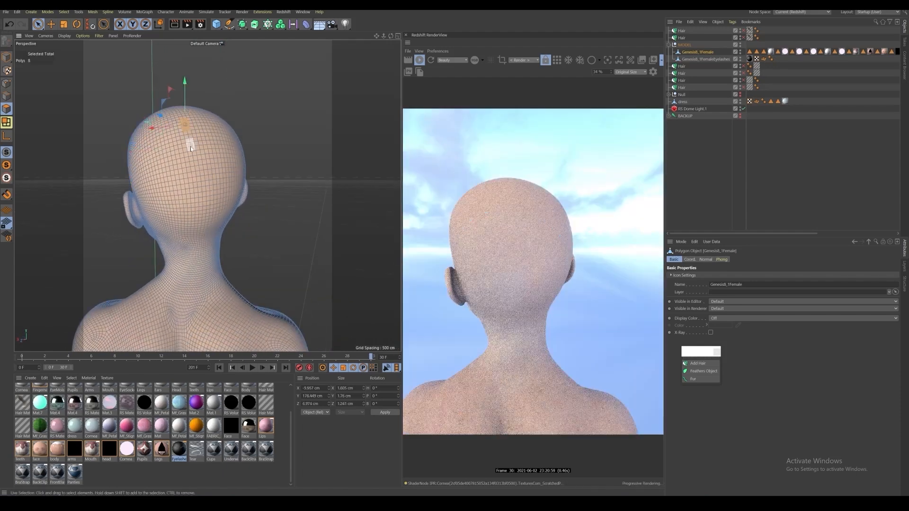
{"action": "mouse_move", "coordinate": [195, 234]}
{"action": "left_mouse_down"}
{"action": "mouse_move", "coordinate": [189, 159]}
{"action": "mouse_move", "coordinate": [166, 155]}
{"action": "mouse_move", "coordinate": [177, 135]}
{"action": "left_mouse_up"}
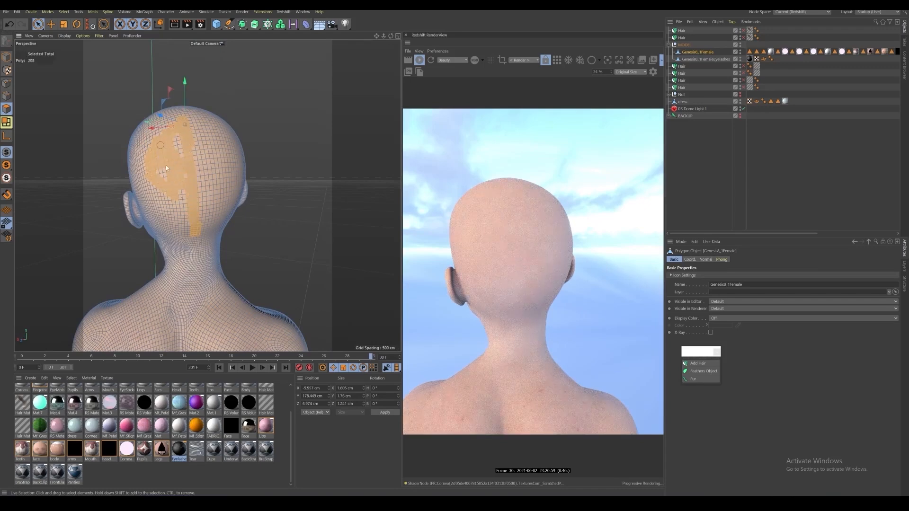
{"action": "mouse_move", "coordinate": [187, 236]}
{"action": "left_mouse_down", "text": "shift"}
{"action": "mouse_move", "coordinate": [158, 184]}
{"action": "mouse_move", "coordinate": [169, 192]}
{"action": "mouse_move", "coordinate": [211, 178]}
{"action": "mouse_move", "coordinate": [198, 177]}
{"action": "left_mouse_up", "text": "shift"}
Step: Paint a polygon selection from low behind the left ear up to the crown, filling the area between its outlines
{"action": "left_click_drag", "start_coordinate": [149, 205], "coordinate": [218, 226], "text": "alt"}
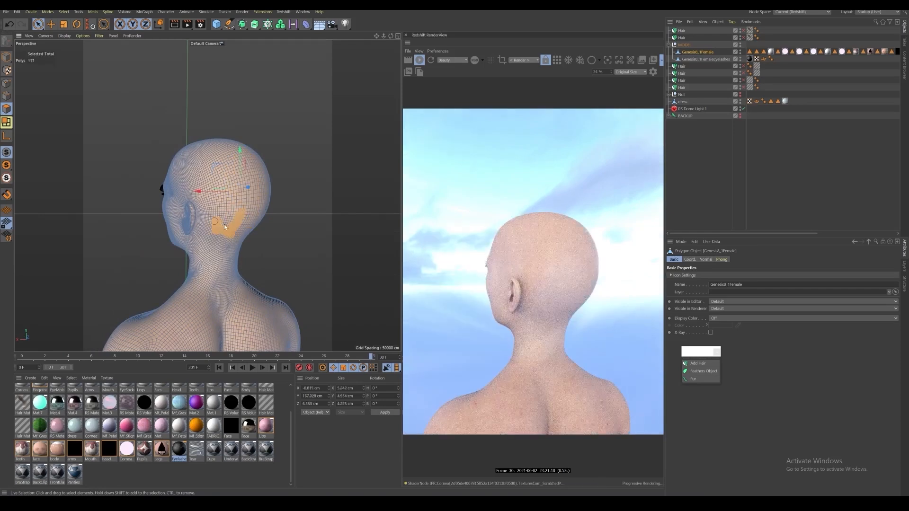
{"action": "mouse_move", "coordinate": [220, 208]}
{"action": "right_mouse_down", "text": "alt"}
{"action": "mouse_move", "coordinate": [242, 203]}
{"action": "mouse_move", "coordinate": [222, 208]}
{"action": "right_mouse_up", "text": "alt"}
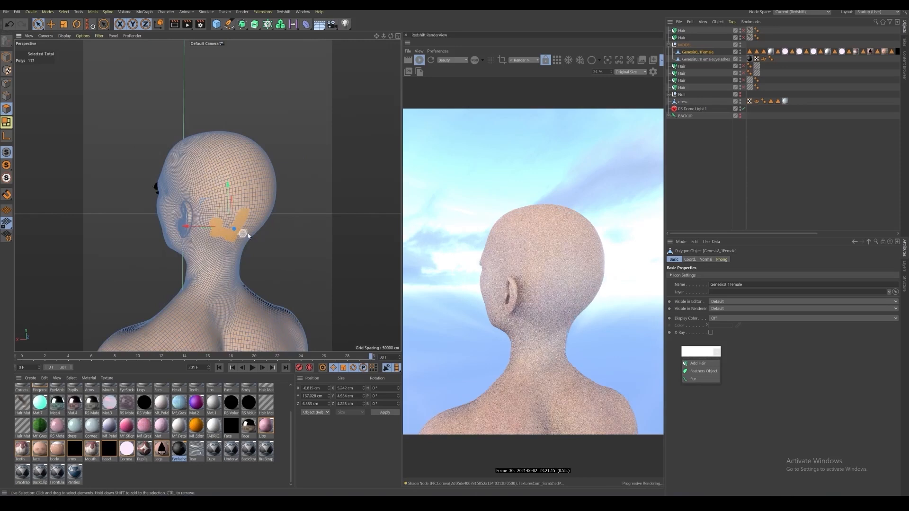
{"action": "left_click_drag", "start_coordinate": [252, 203], "coordinate": [238, 232], "text": "shift"}
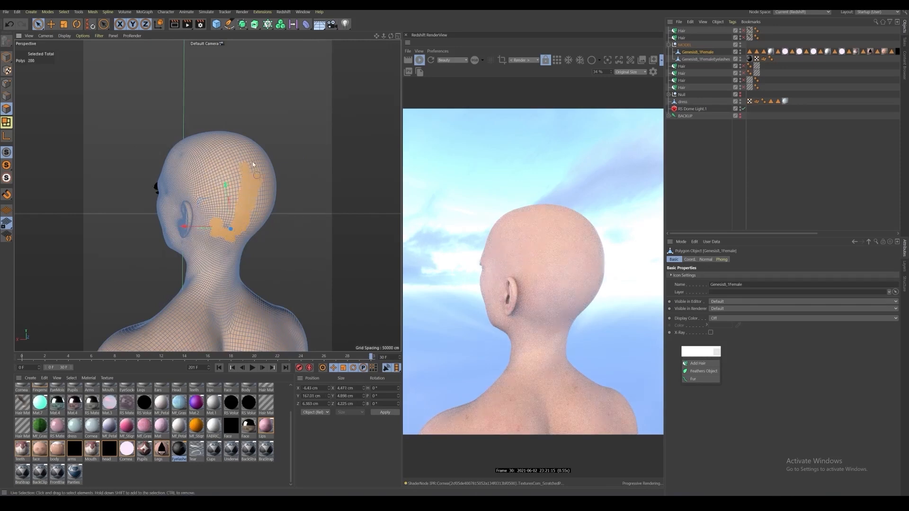
{"action": "mouse_move", "coordinate": [230, 159]}
{"action": "left_mouse_down", "text": "shift"}
{"action": "mouse_move", "coordinate": [198, 208]}
{"action": "mouse_move", "coordinate": [199, 229]}
{"action": "mouse_move", "coordinate": [209, 230]}
{"action": "left_mouse_up", "text": "shift"}
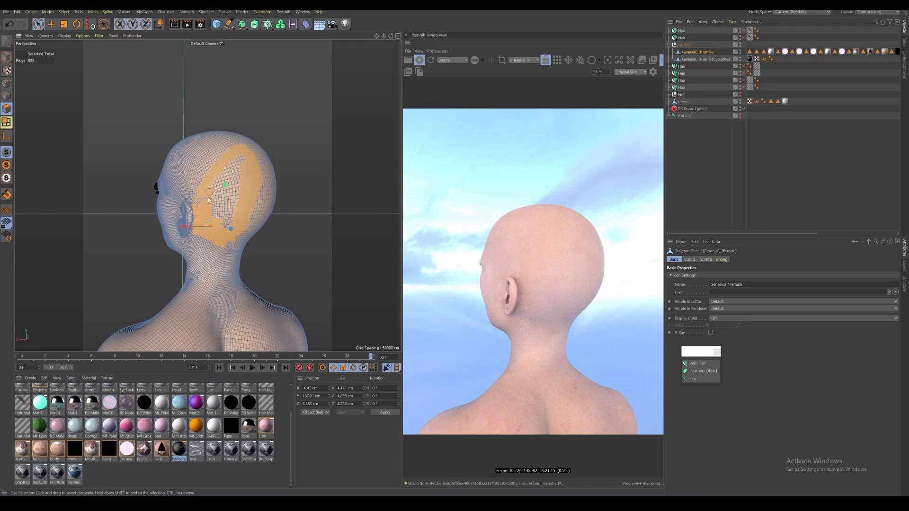
{"action": "mouse_move", "coordinate": [208, 198]}
{"action": "left_mouse_down", "text": "shift"}
{"action": "mouse_move", "coordinate": [217, 187]}
{"action": "mouse_move", "coordinate": [221, 225]}
{"action": "left_mouse_up", "text": "shift"}
{"action": "mouse_move", "coordinate": [197, 200]}
{"action": "left_mouse_down", "text": "shift"}
{"action": "mouse_move", "coordinate": [187, 216]}
{"action": "mouse_move", "coordinate": [212, 243]}
{"action": "mouse_move", "coordinate": [231, 245]}
{"action": "left_mouse_up", "text": "shift"}
{"action": "left_click_drag", "start_coordinate": [246, 147], "coordinate": [246, 171], "text": "shift"}
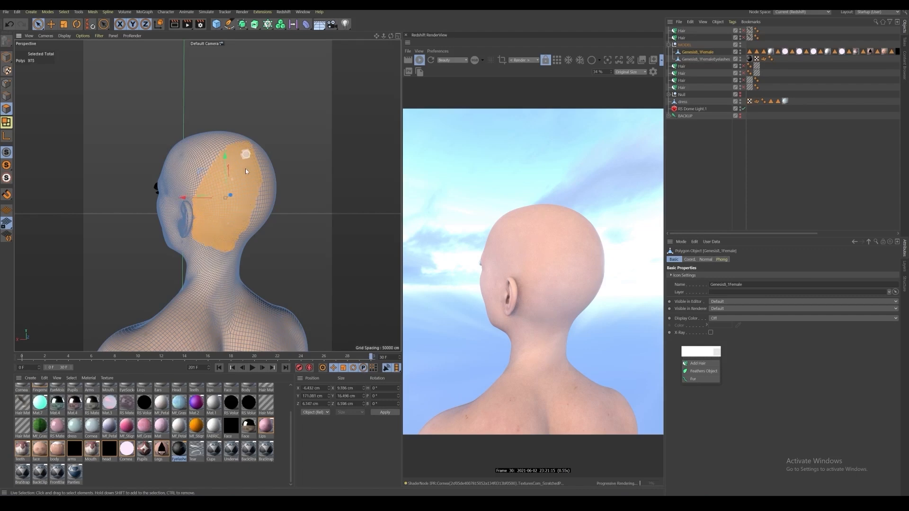
Step: Extend the back-left scalp selection to the head's centre line and nape, and fill in its edge above the ear
{"action": "left_click_drag", "start_coordinate": [197, 200], "coordinate": [154, 217], "text": "alt"}
{"action": "left_click_drag", "start_coordinate": [254, 147], "coordinate": [256, 202], "text": "shift"}
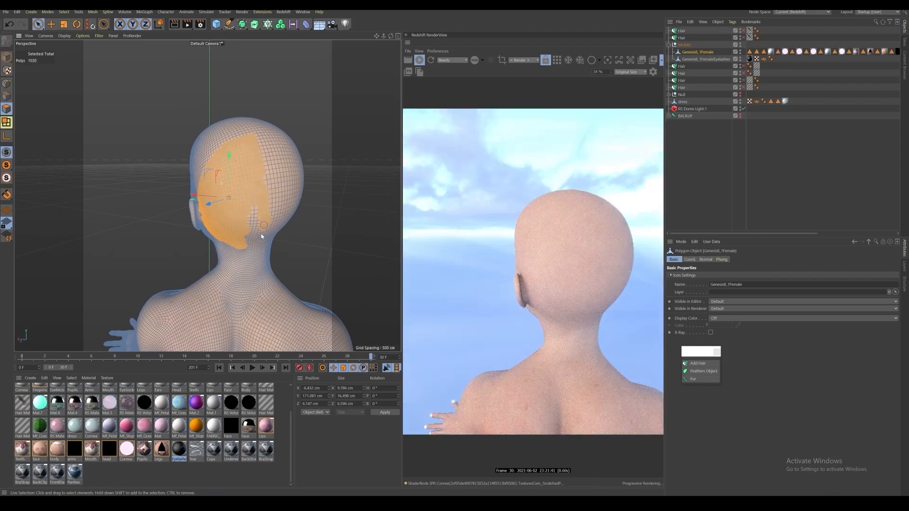
{"action": "left_click_drag", "start_coordinate": [254, 243], "coordinate": [245, 245], "text": "shift"}
{"action": "mouse_move", "coordinate": [261, 178]}
{"action": "left_mouse_down", "text": "shift"}
{"action": "mouse_move", "coordinate": [263, 166]}
{"action": "mouse_move", "coordinate": [199, 164]}
{"action": "mouse_move", "coordinate": [300, 166]}
{"action": "mouse_move", "coordinate": [262, 173]}
{"action": "left_mouse_up", "text": "shift"}
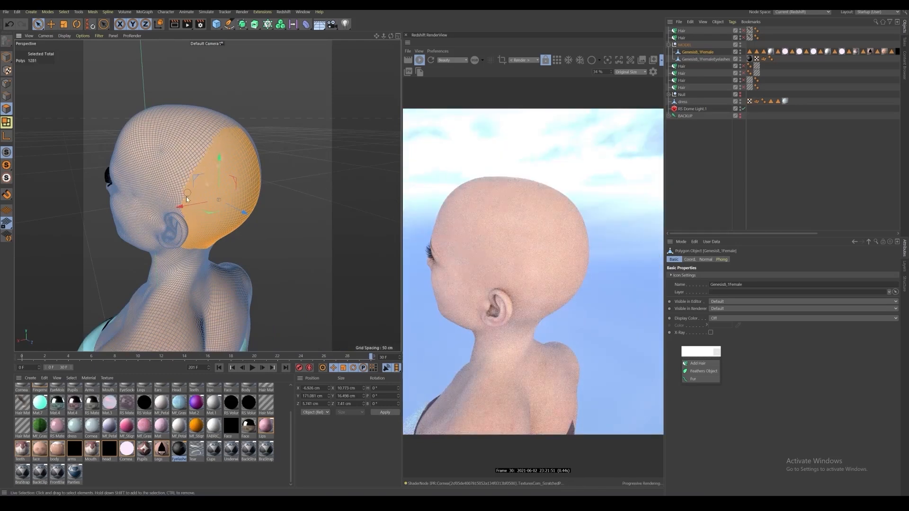
{"action": "left_click_drag", "start_coordinate": [186, 197], "coordinate": [183, 205], "text": "shift"}
Step: Add a third Hair object to the selected back-left scalp polygons and disable it
{"action": "left_click_drag", "start_coordinate": [226, 140], "coordinate": [176, 129], "text": "alt"}
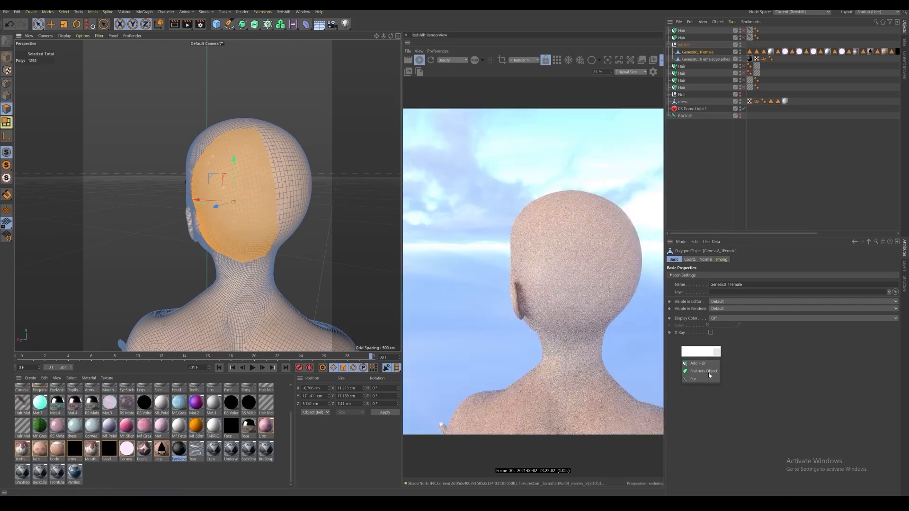
{"action": "left_click", "coordinate": [699, 363]}
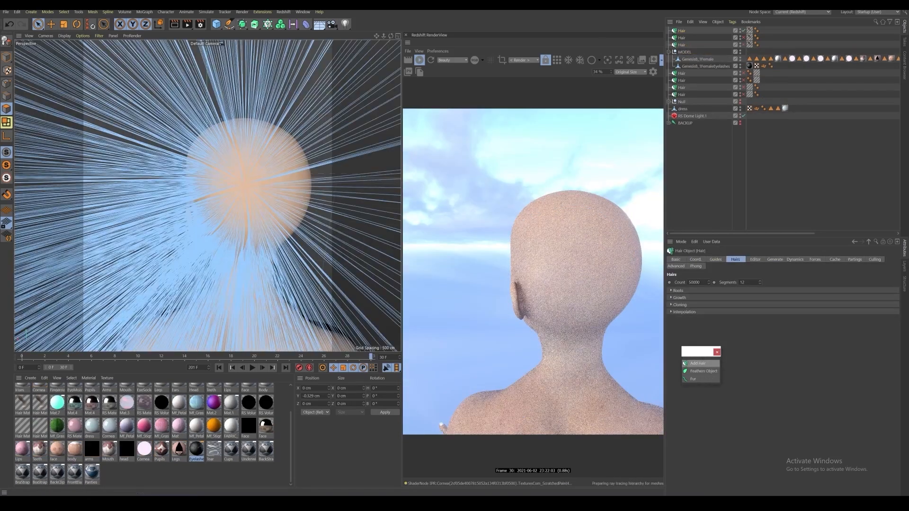
{"action": "left_click", "coordinate": [743, 31]}
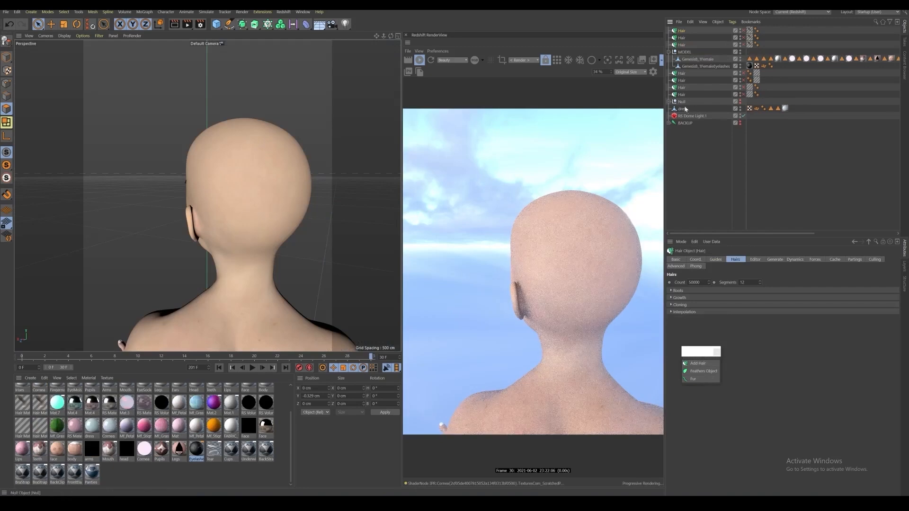
Step: Reselect the Genesis8_1Female mesh and paint a new polygon selection over the right half of the back of the head
{"action": "left_click", "coordinate": [689, 59]}
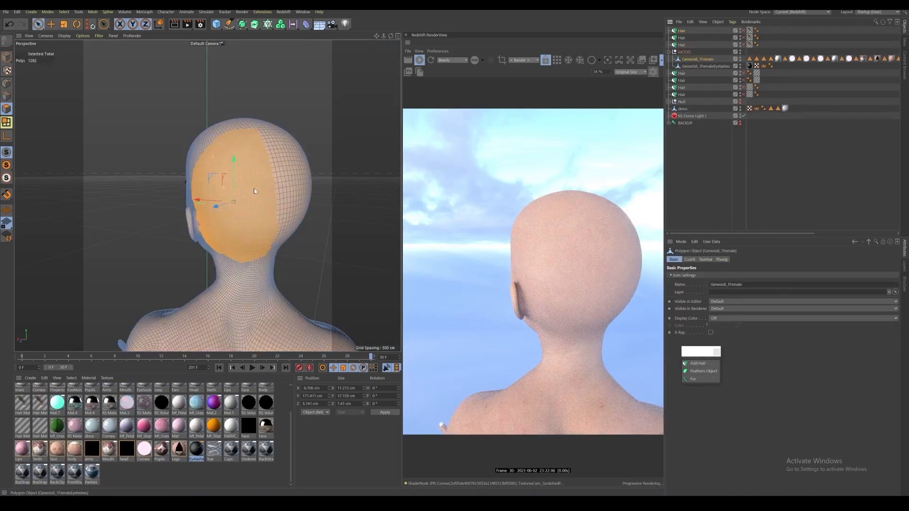
{"action": "left_click_drag", "start_coordinate": [254, 192], "coordinate": [212, 195], "text": "alt"}
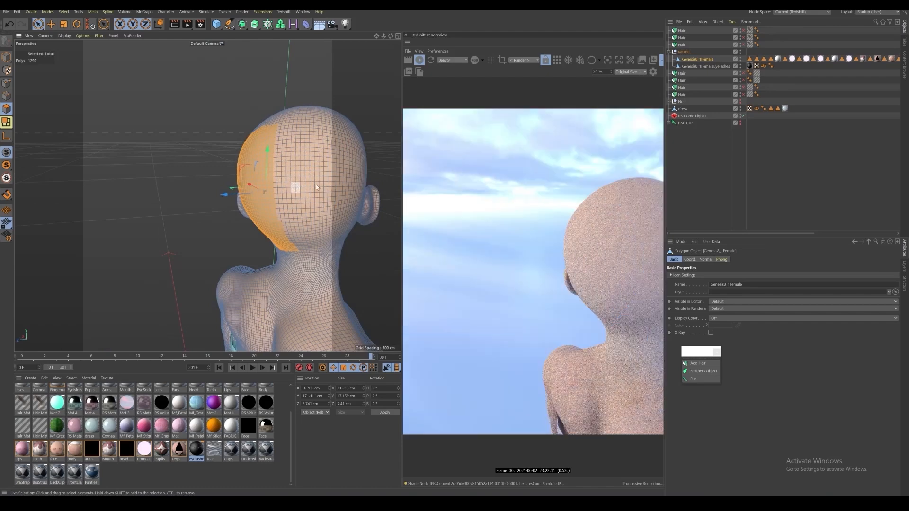
{"action": "left_click_drag", "start_coordinate": [316, 186], "coordinate": [264, 171], "text": "alt"}
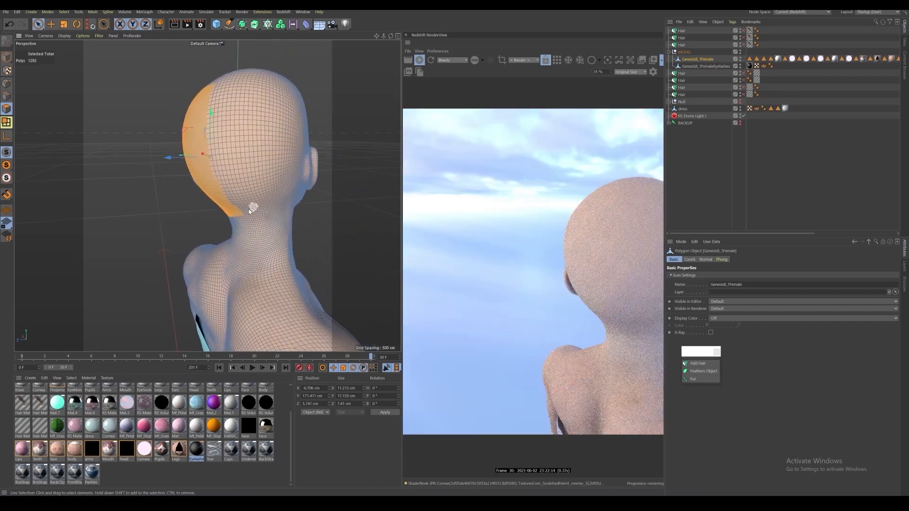
{"action": "mouse_move", "coordinate": [248, 209]}
{"action": "left_mouse_down"}
{"action": "mouse_move", "coordinate": [299, 150]}
{"action": "mouse_move", "coordinate": [287, 117]}
{"action": "mouse_move", "coordinate": [271, 179]}
{"action": "mouse_move", "coordinate": [264, 168]}
{"action": "mouse_move", "coordinate": [237, 170]}
{"action": "mouse_move", "coordinate": [240, 181]}
{"action": "mouse_move", "coordinate": [260, 182]}
{"action": "mouse_move", "coordinate": [245, 190]}
{"action": "left_mouse_up"}
{"action": "scroll", "coordinate": [262, 184], "scroll_direction": "down", "scroll_amount": 5}
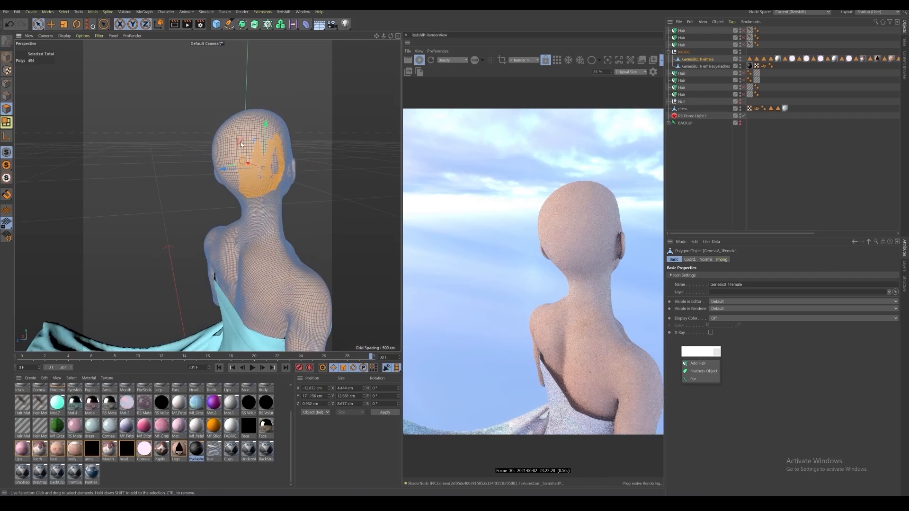
{"action": "mouse_move", "coordinate": [240, 144]}
{"action": "left_mouse_down", "text": "shift"}
{"action": "mouse_move", "coordinate": [257, 124]}
{"action": "mouse_move", "coordinate": [254, 152]}
{"action": "mouse_move", "coordinate": [268, 137]}
{"action": "mouse_move", "coordinate": [279, 156]}
{"action": "mouse_move", "coordinate": [270, 165]}
{"action": "left_mouse_up", "text": "shift"}
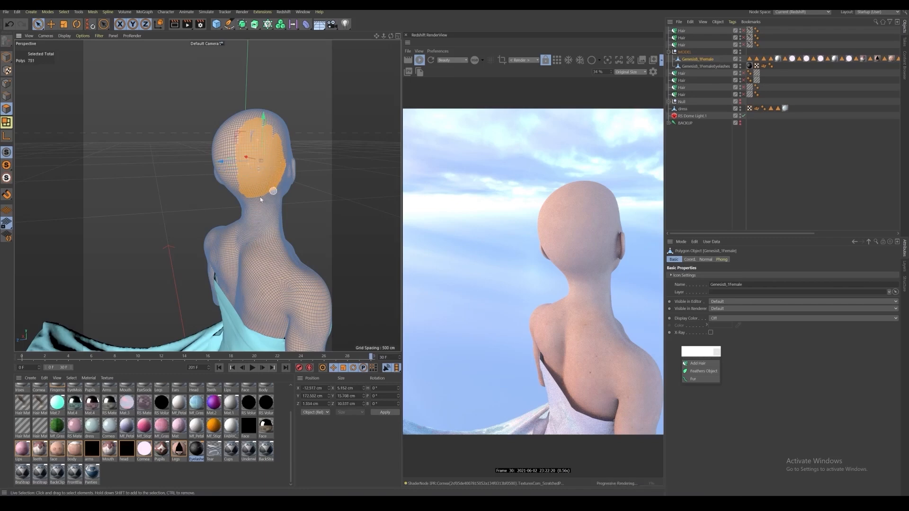
Step: Extend the back-right scalp selection forward to the right ear and up to the crown, filling in missed polygons
{"action": "left_click_drag", "start_coordinate": [260, 199], "coordinate": [166, 208], "text": "alt"}
{"action": "mouse_move", "coordinate": [262, 196]}
{"action": "left_mouse_down", "text": "shift"}
{"action": "mouse_move", "coordinate": [273, 192]}
{"action": "mouse_move", "coordinate": [274, 160]}
{"action": "mouse_move", "coordinate": [258, 124]}
{"action": "mouse_move", "coordinate": [278, 158]}
{"action": "left_mouse_up", "text": "shift"}
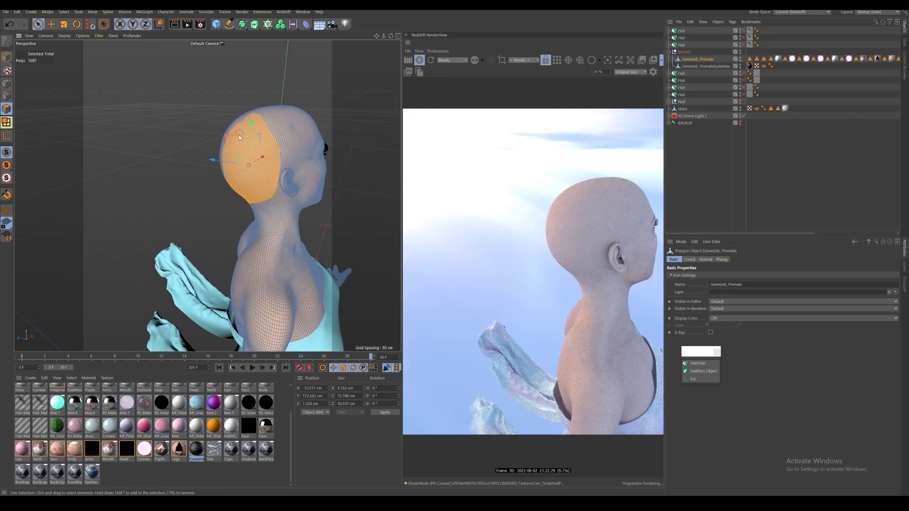
{"action": "mouse_move", "coordinate": [248, 141]}
{"action": "left_mouse_down", "text": "alt"}
{"action": "mouse_move", "coordinate": [341, 152]}
{"action": "mouse_move", "coordinate": [240, 150]}
{"action": "mouse_move", "coordinate": [243, 132]}
{"action": "mouse_move", "coordinate": [246, 190]}
{"action": "mouse_move", "coordinate": [238, 142]}
{"action": "mouse_move", "coordinate": [171, 174]}
{"action": "mouse_move", "coordinate": [296, 168]}
{"action": "mouse_move", "coordinate": [282, 164]}
{"action": "left_mouse_up", "text": "alt"}
{"action": "left_click_drag", "start_coordinate": [301, 198], "coordinate": [311, 195], "text": "shift"}
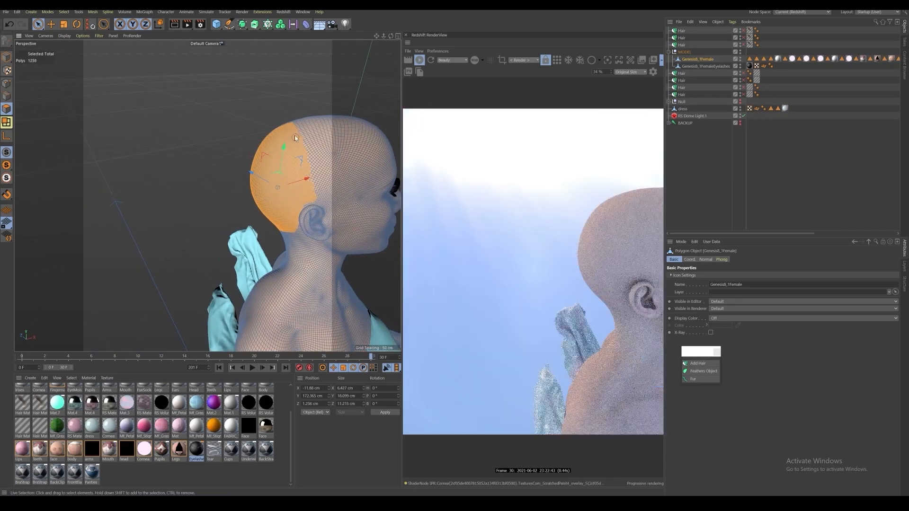
{"action": "mouse_move", "coordinate": [303, 145]}
{"action": "left_mouse_down", "text": "shift"}
{"action": "mouse_move", "coordinate": [320, 193]}
{"action": "mouse_move", "coordinate": [287, 146]}
{"action": "mouse_move", "coordinate": [278, 158]}
{"action": "mouse_move", "coordinate": [289, 181]}
{"action": "mouse_move", "coordinate": [230, 138]}
{"action": "left_mouse_up", "text": "shift"}
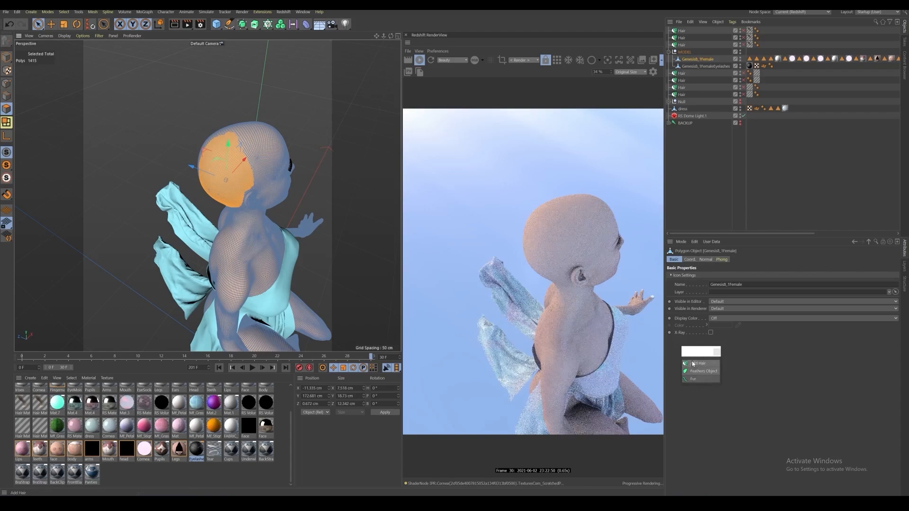
Step: Add a fourth Hair object to the selected back-right scalp polygons and enable the three other new Hair objects
{"action": "left_click", "coordinate": [698, 363]}
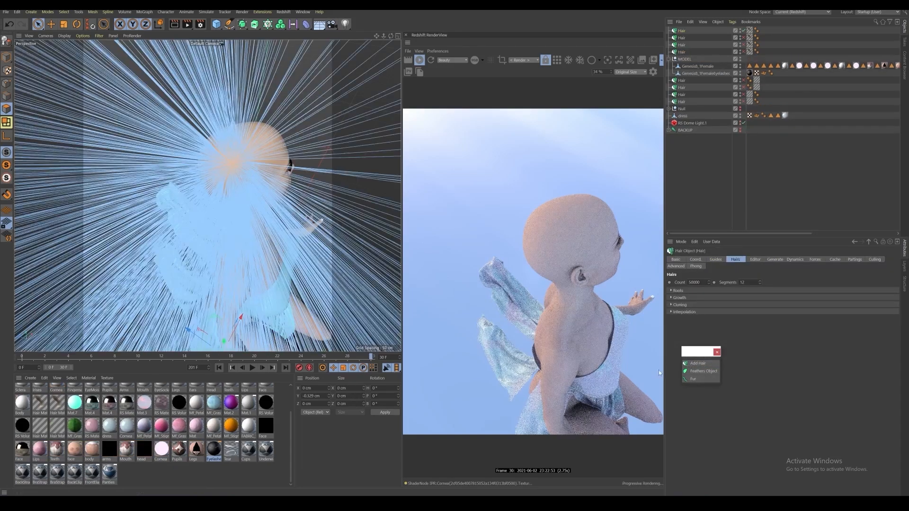
{"action": "right_click_drag", "start_coordinate": [260, 156], "coordinate": [194, 173], "text": "alt"}
{"action": "left_click_drag", "start_coordinate": [270, 182], "coordinate": [160, 156], "text": "alt"}
{"action": "left_click_drag", "start_coordinate": [297, 172], "coordinate": [213, 173], "text": "alt"}
{"action": "middle_click_drag", "start_coordinate": [294, 173], "coordinate": [207, 164], "text": "alt"}
{"action": "left_click_drag", "start_coordinate": [235, 194], "coordinate": [294, 154], "text": "alt"}
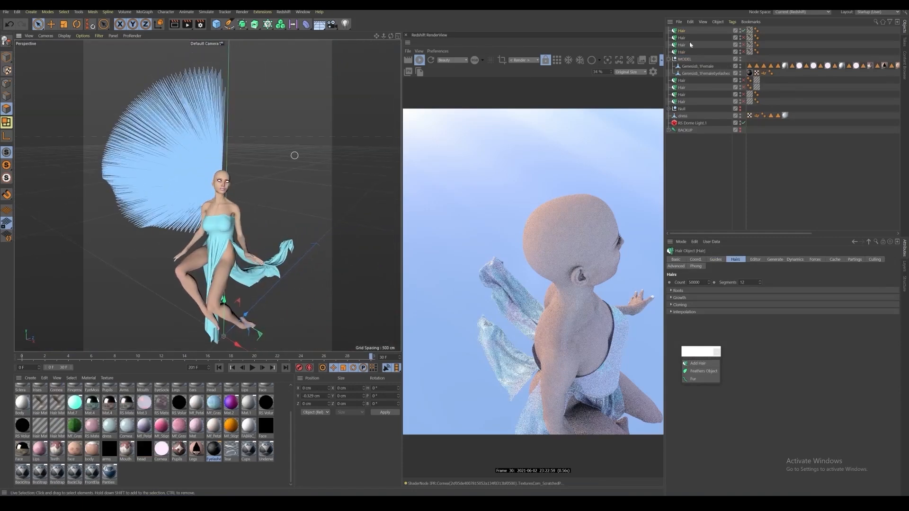
{"action": "left_click_drag", "start_coordinate": [743, 38], "coordinate": [743, 52]}
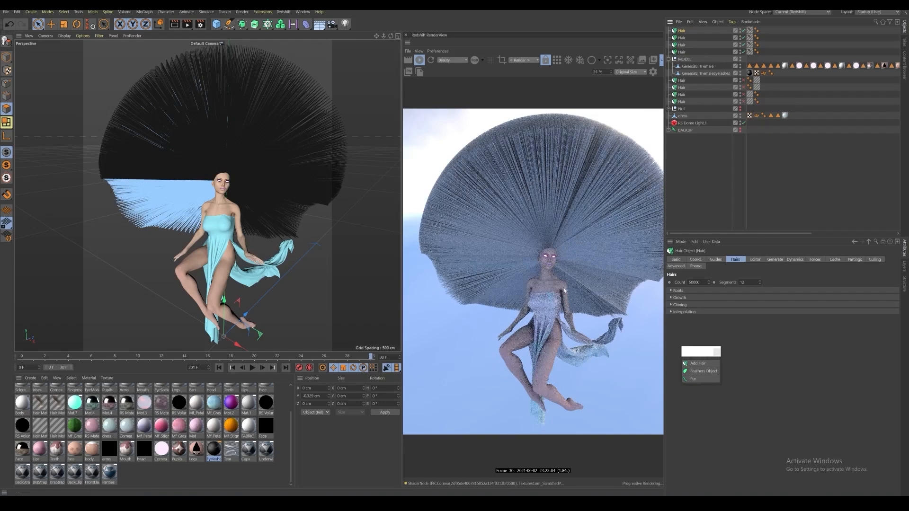
Step: Set the hair count to 5000 on all four new Hair objects together
{"action": "left_click", "coordinate": [683, 54], "text": "shift"}
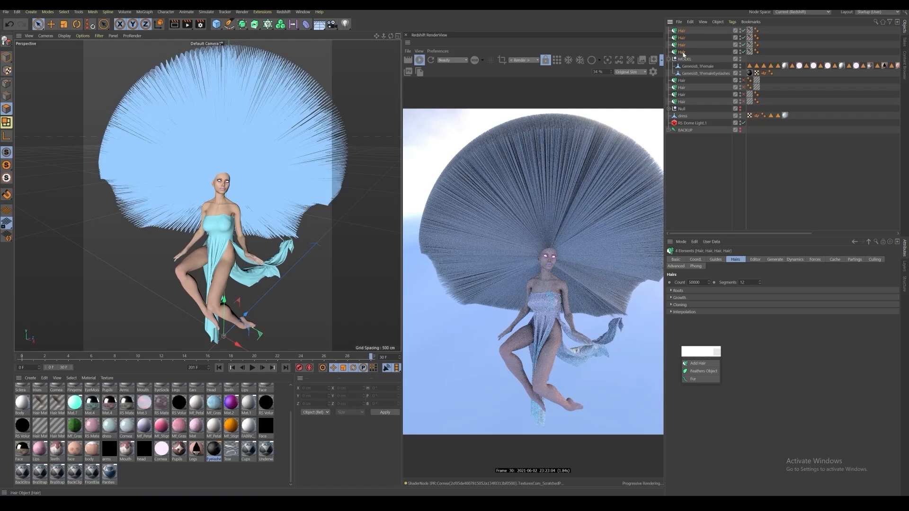
{"action": "left_click", "coordinate": [683, 53]}
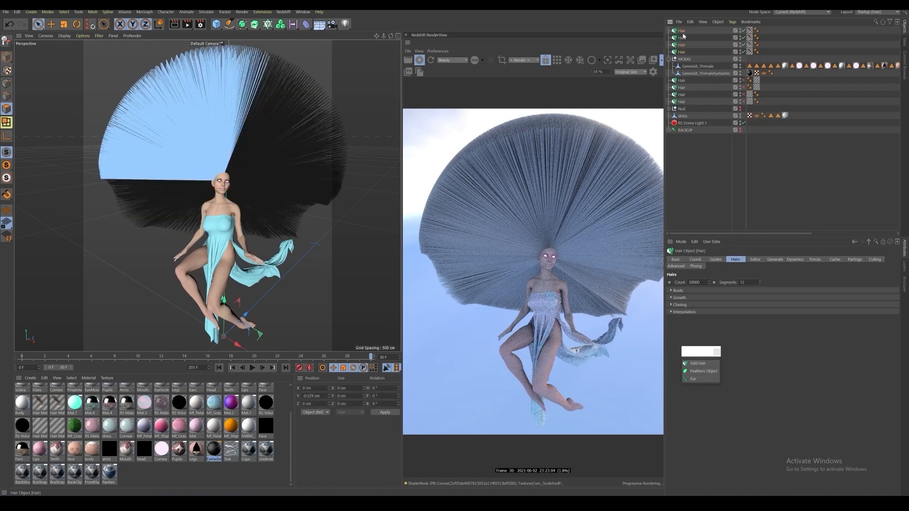
{"action": "left_click", "coordinate": [683, 31], "text": "shift"}
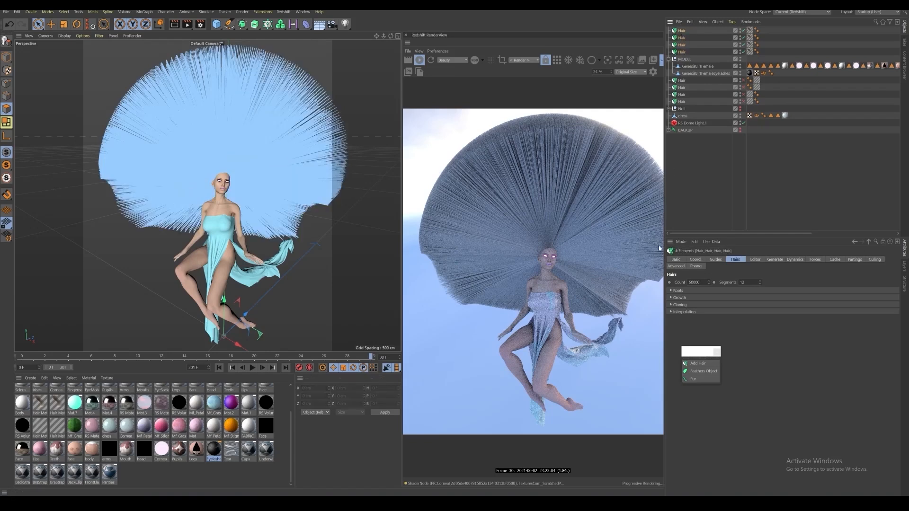
{"action": "left_click_drag", "start_coordinate": [698, 349], "coordinate": [757, 378]}
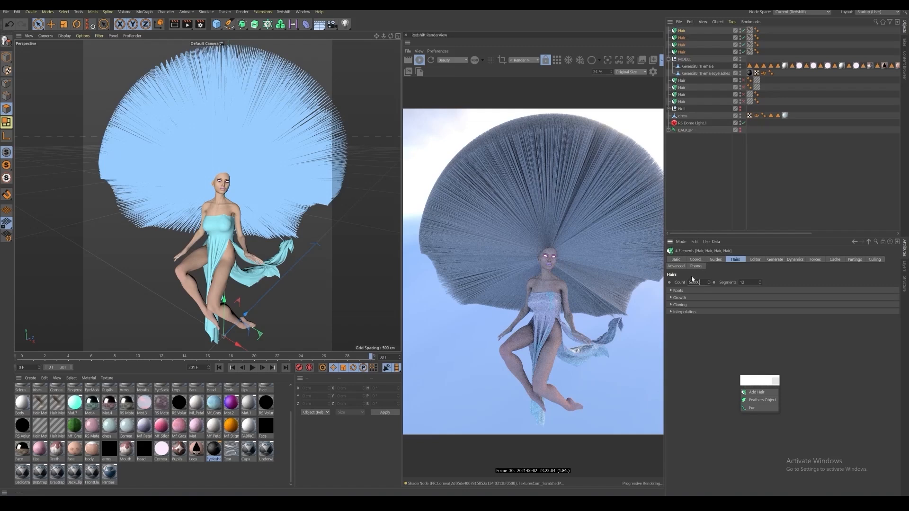
{"action": "left_click", "coordinate": [719, 137]}
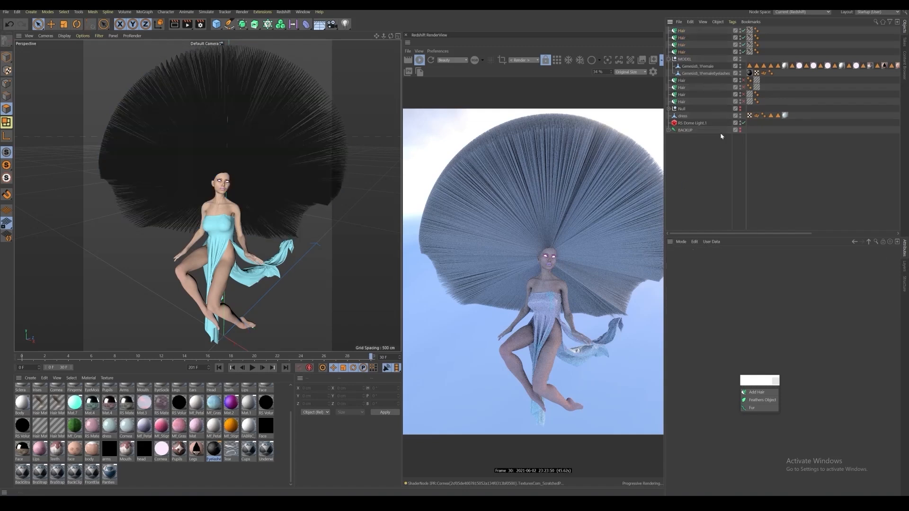
Step: Reselect the four new Hair objects and set their hair segments to 30
{"action": "left_click", "coordinate": [681, 53]}
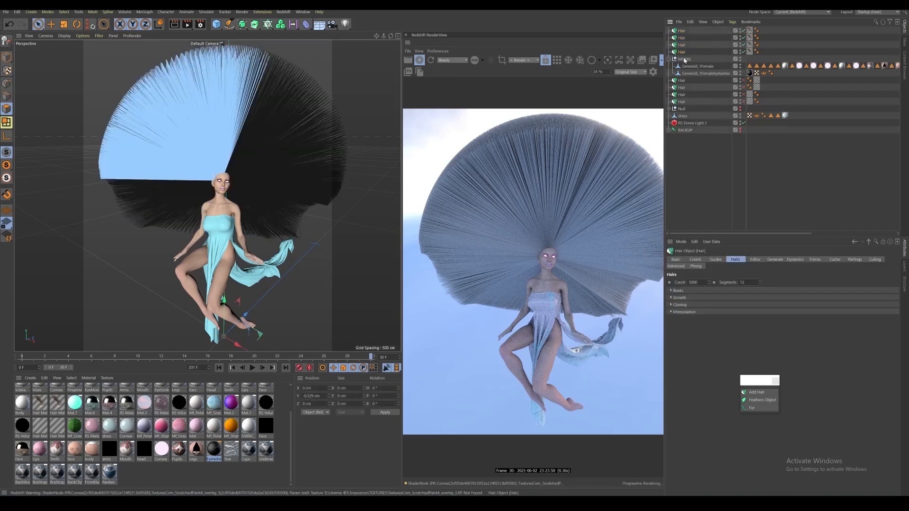
{"action": "left_click", "coordinate": [681, 31], "text": "shift"}
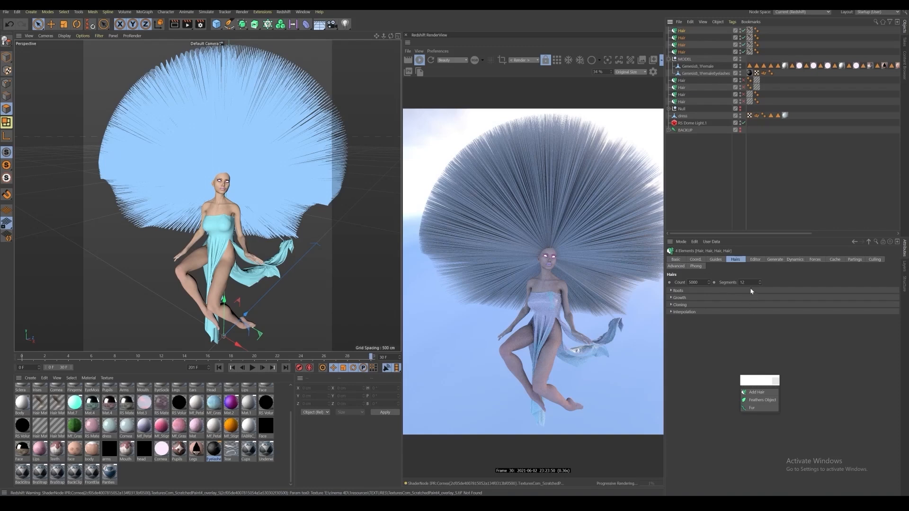
{"action": "left_click_drag", "start_coordinate": [746, 283], "coordinate": [651, 326]}
{"action": "type", "text": "30"}
{"action": "key", "text": "Return"}
Step: Set the guides of the four new Hair objects to 20 segments and 40 cm length, and save the scene
{"action": "left_click", "coordinate": [715, 259]}
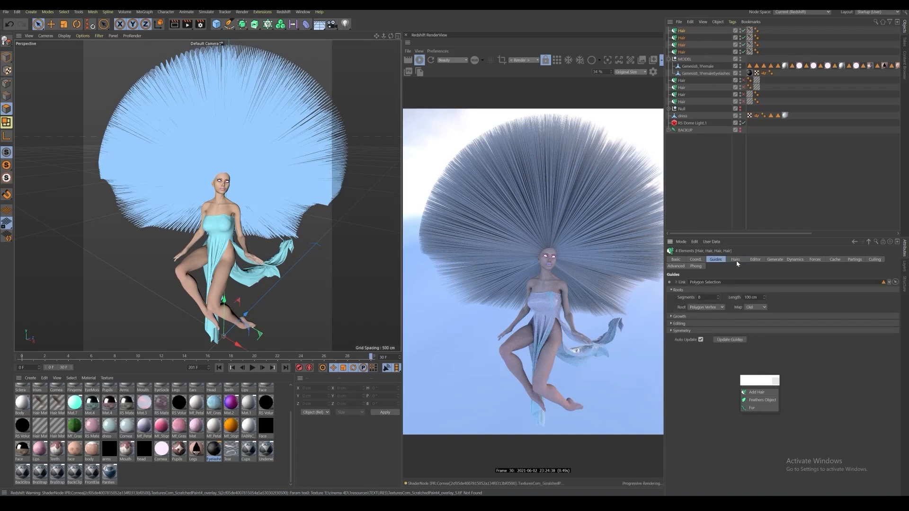
{"action": "left_click", "coordinate": [735, 260]}
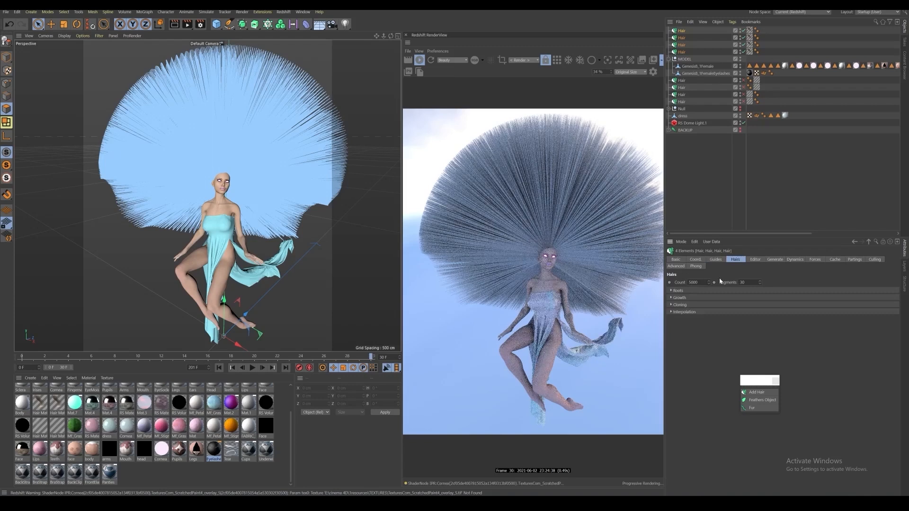
{"action": "left_click", "coordinate": [718, 260]}
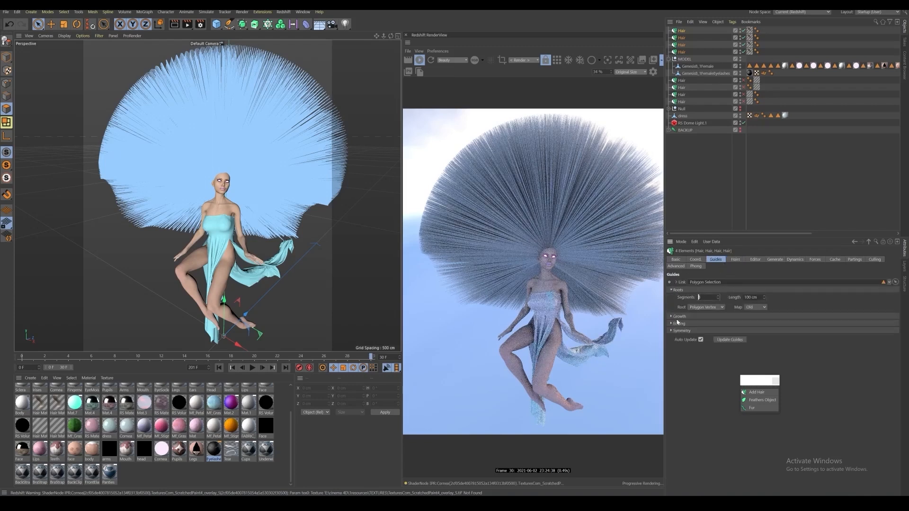
{"action": "type", "text": "20"}
{"action": "key", "text": "Return"}
{"action": "mouse_move", "coordinate": [764, 297]}
{"action": "left_mouse_down"}
{"action": "mouse_move", "coordinate": [760, 309]}
{"action": "mouse_move", "coordinate": [763, 299]}
{"action": "left_mouse_up"}
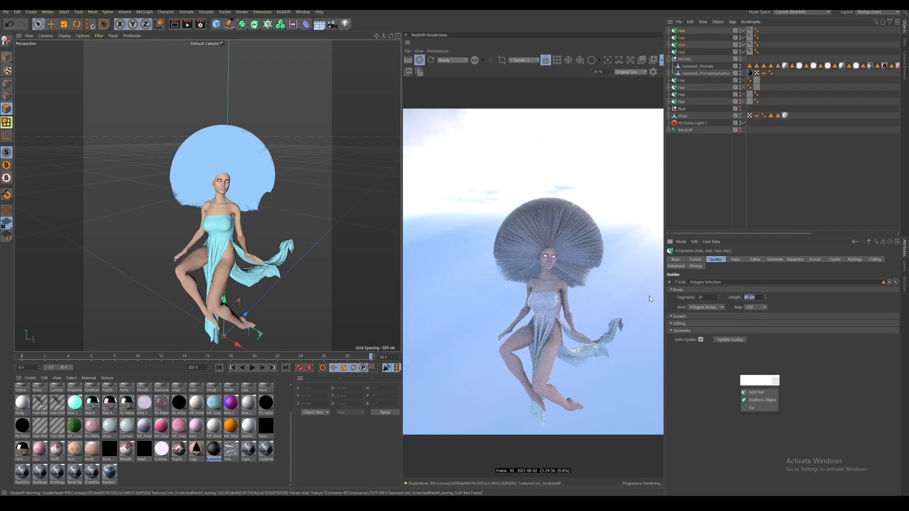
{"action": "type", "text": "40"}
{"action": "key", "text": "Return"}
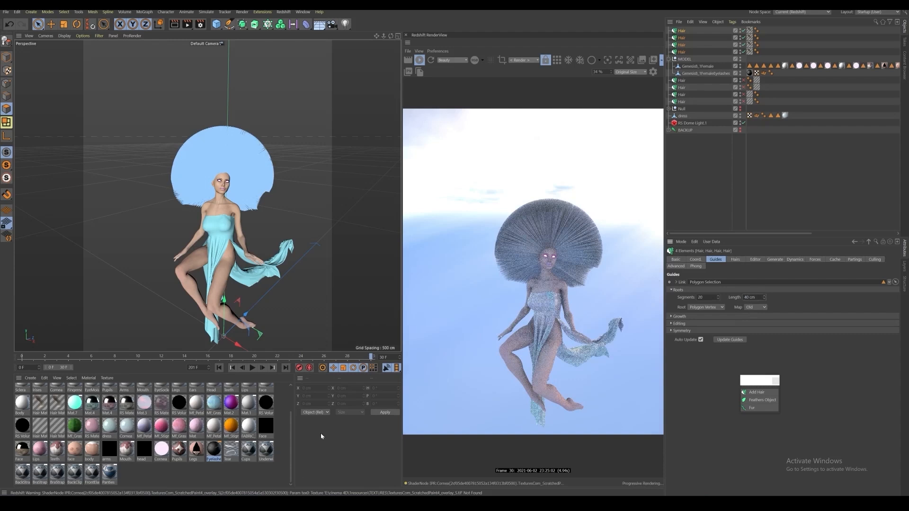
{"action": "scroll", "coordinate": [289, 438], "scroll_direction": "up", "scroll_amount": 2}
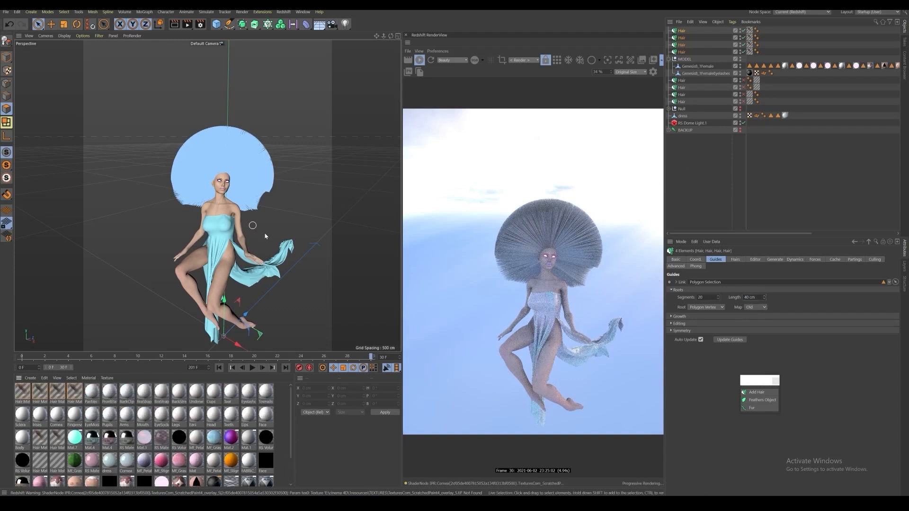
{"action": "key", "text": "ctrl+s"}
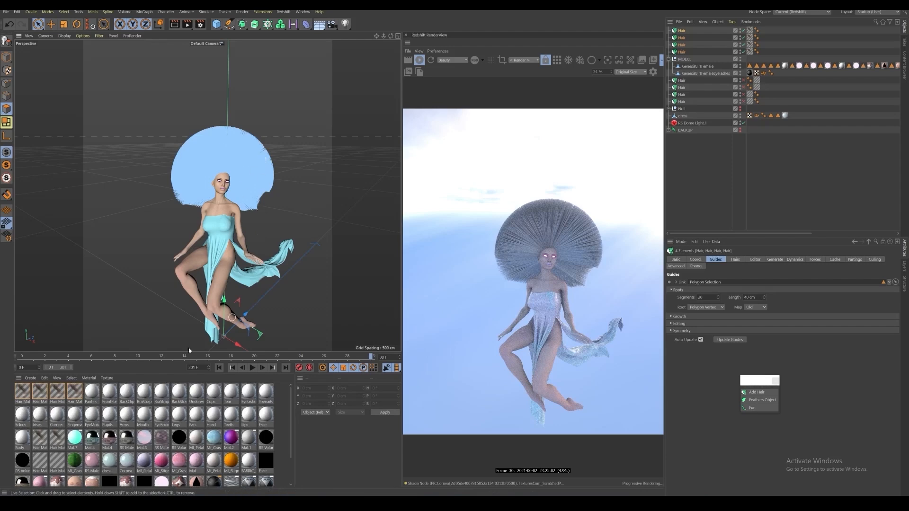
Step: Delete three of the four new hair materials, keeping only the first one in the material list
{"action": "scroll", "coordinate": [225, 169], "scroll_direction": "up", "scroll_amount": 5}
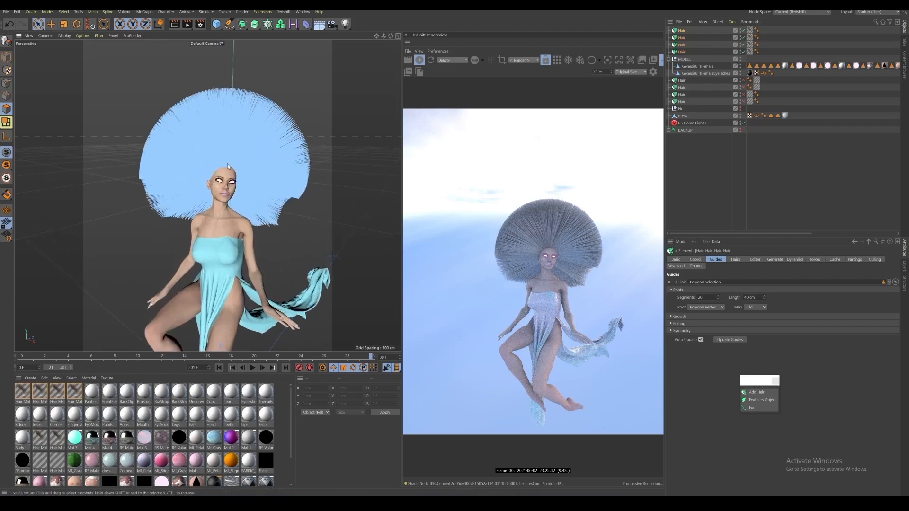
{"action": "scroll", "coordinate": [225, 157], "scroll_direction": "up", "scroll_amount": 4}
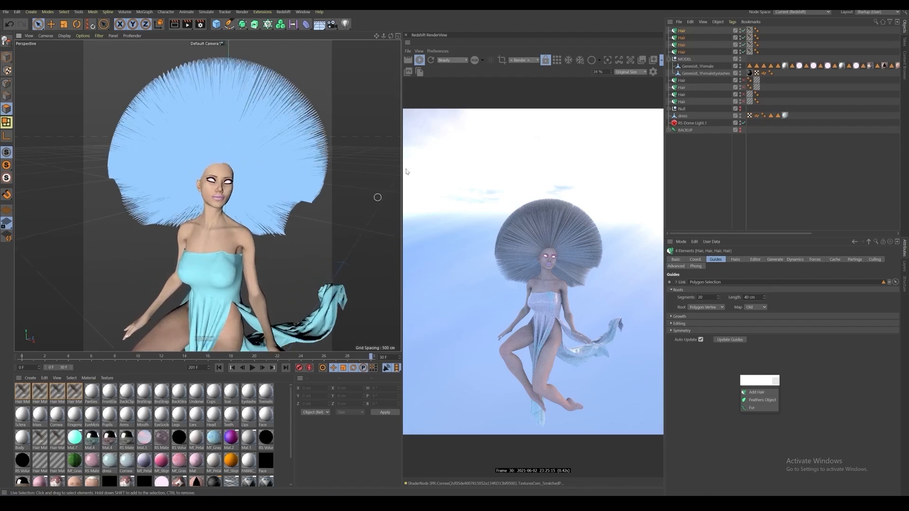
{"action": "left_click", "coordinate": [682, 31]}
{"action": "left_click", "coordinate": [749, 53]}
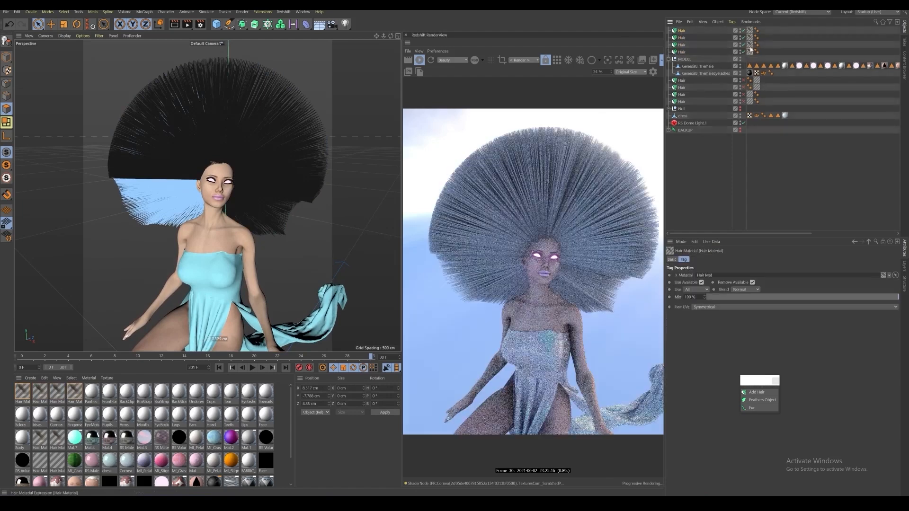
{"action": "left_click", "coordinate": [59, 393]}
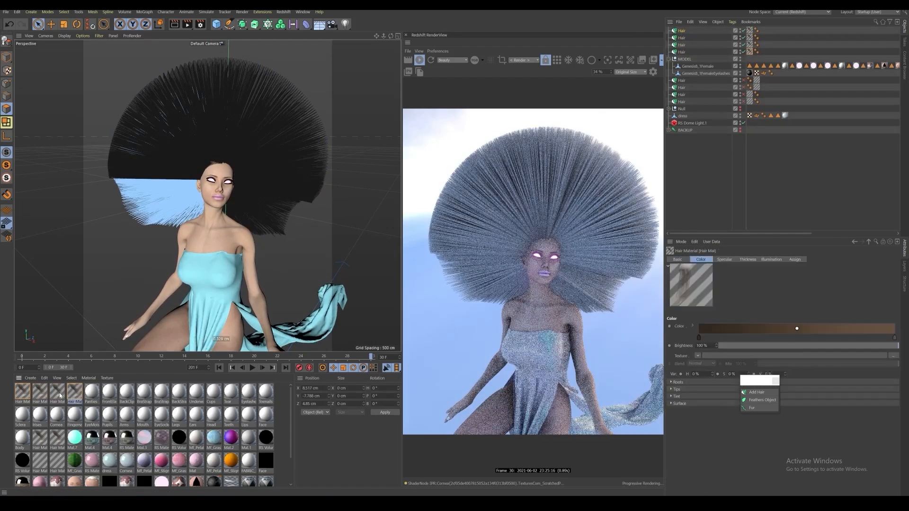
{"action": "left_click", "coordinate": [30, 396]}
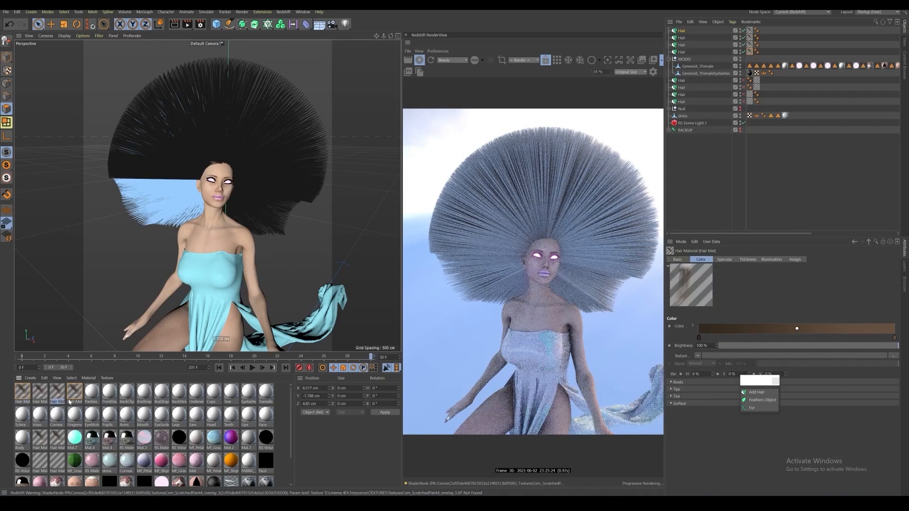
{"action": "key", "text": "Delete"}
{"action": "left_click", "coordinate": [54, 402]}
{"action": "key", "text": "Delete"}
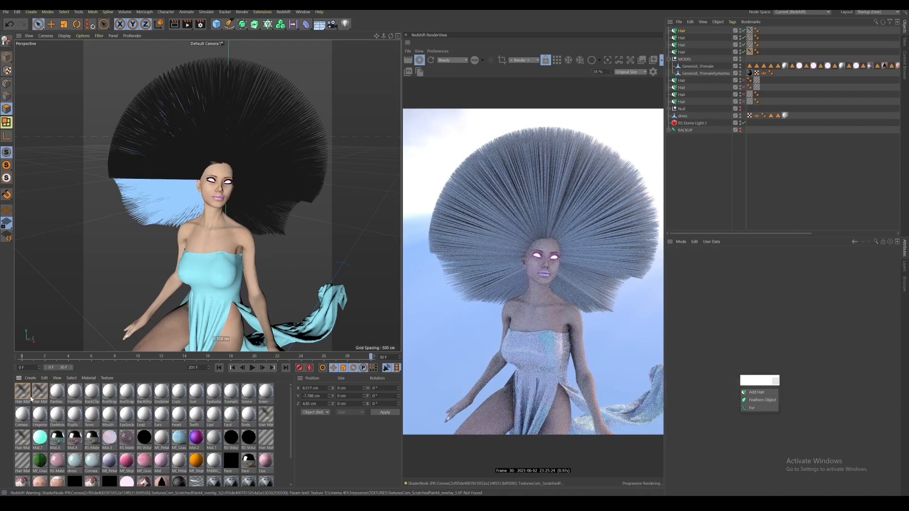
{"action": "left_click", "coordinate": [40, 396]}
{"action": "key", "text": "Delete"}
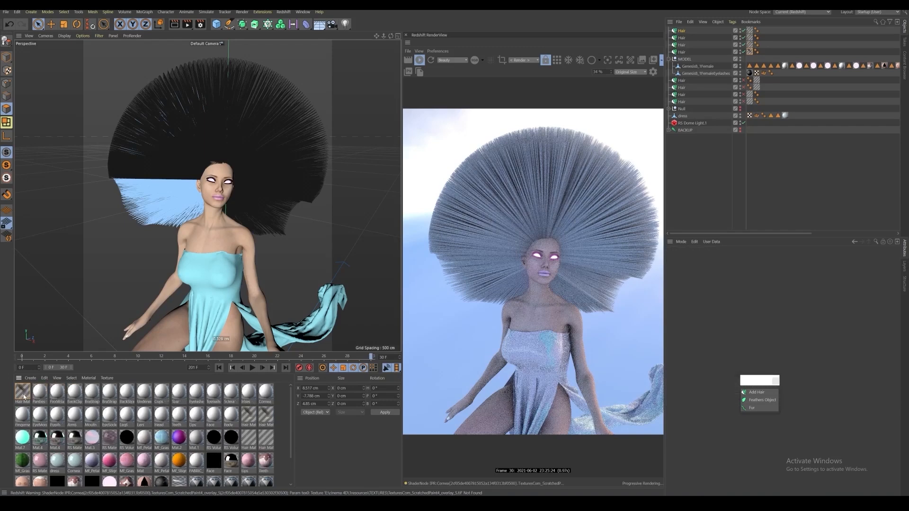
Step: Assign the remaining new hair material to the three new Hair objects that lost theirs
{"action": "left_click_drag", "start_coordinate": [23, 397], "coordinate": [765, 31]}
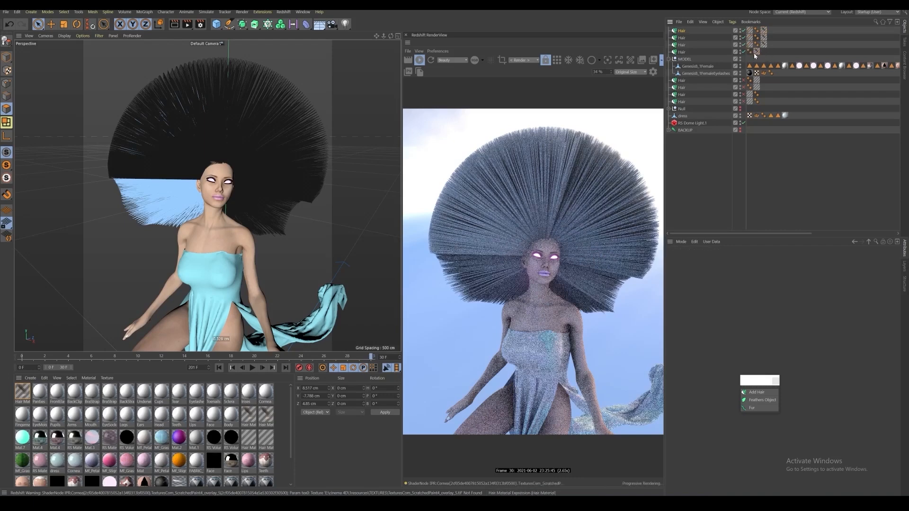
{"action": "left_click", "coordinate": [679, 46]}
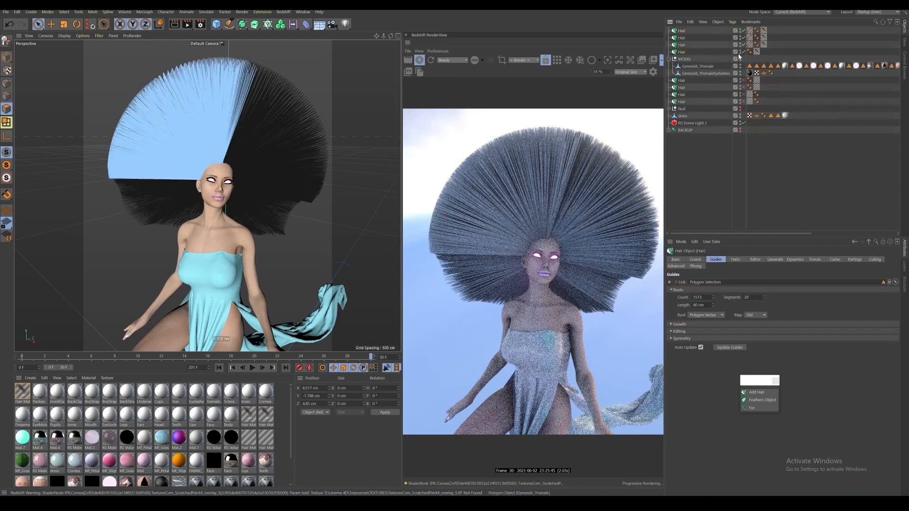
{"action": "left_click", "coordinate": [758, 52]}
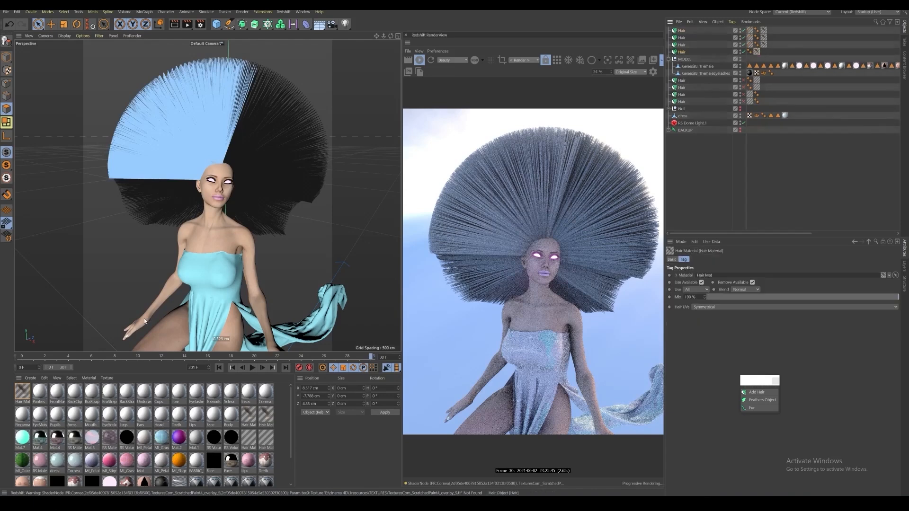
Step: Set the shared hair material's thickness to 0.02 cm at the root and 0 cm at the tip
{"action": "left_click", "coordinate": [23, 395]}
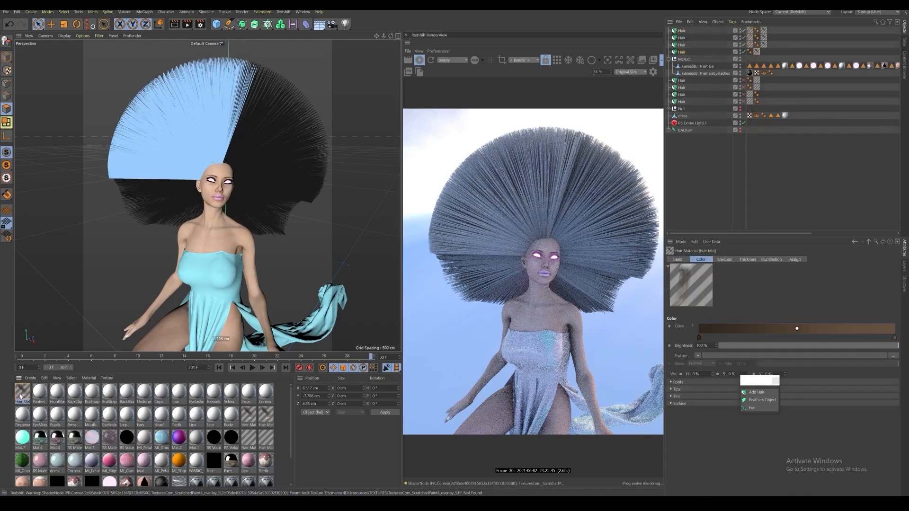
{"action": "double_click", "coordinate": [23, 395]}
{"action": "left_click_drag", "start_coordinate": [213, 50], "coordinate": [273, 93]}
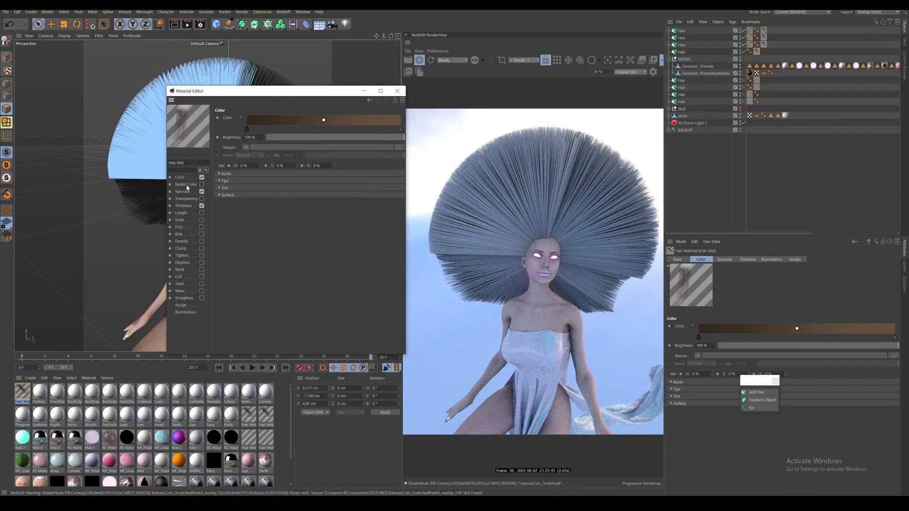
{"action": "left_click", "coordinate": [184, 206]}
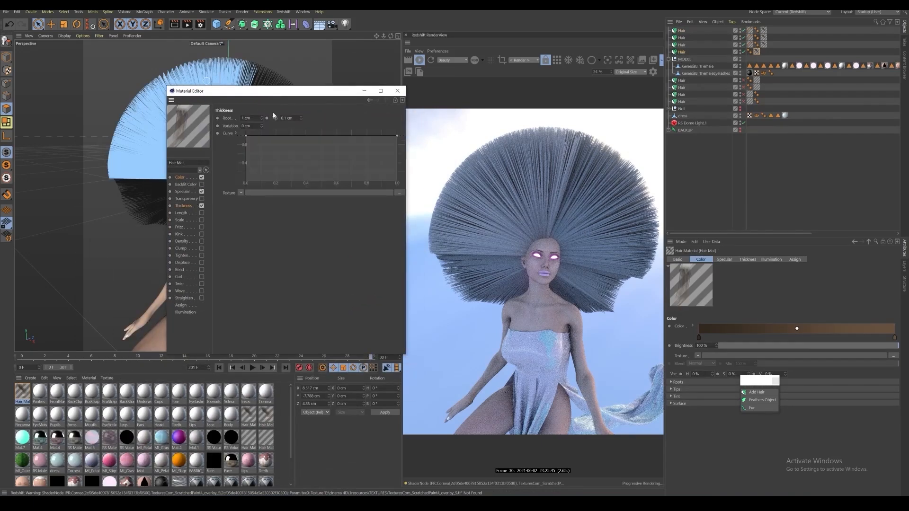
{"action": "left_click_drag", "start_coordinate": [283, 93], "coordinate": [265, 95]}
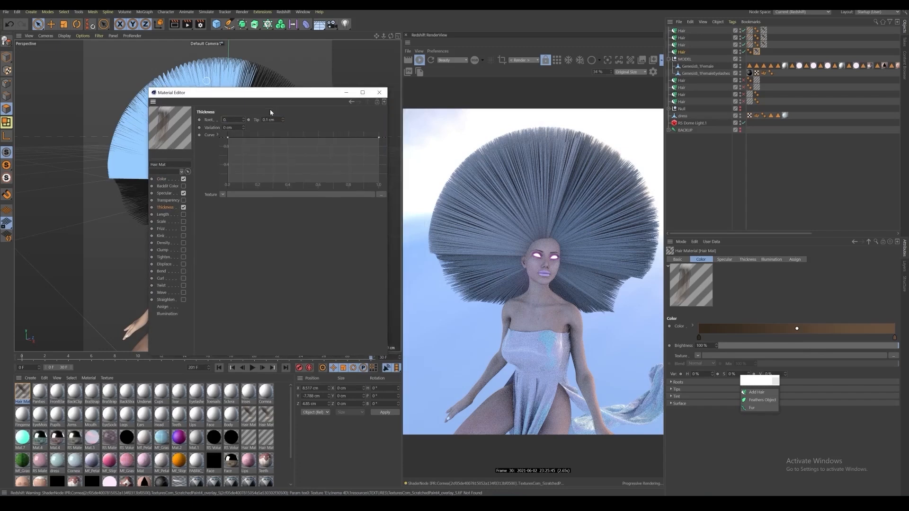
{"action": "key", "text": "Return"}
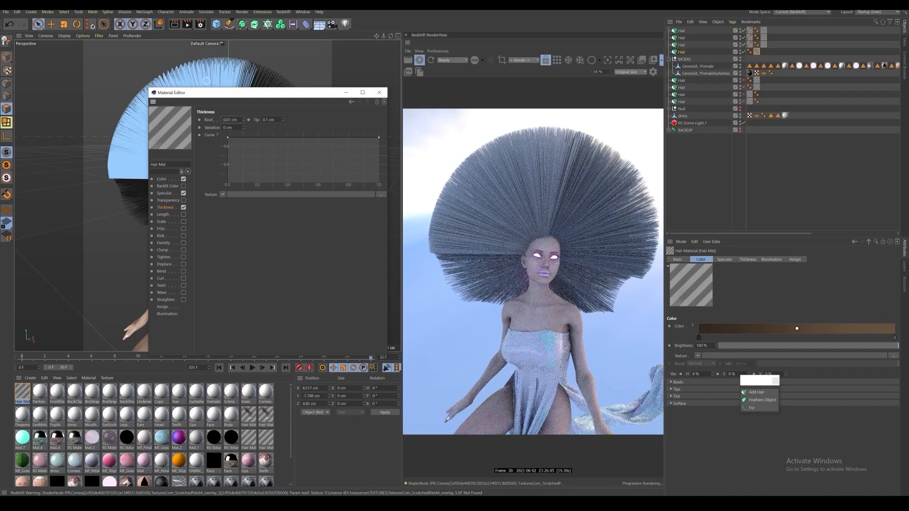
{"action": "key", "text": "Return"}
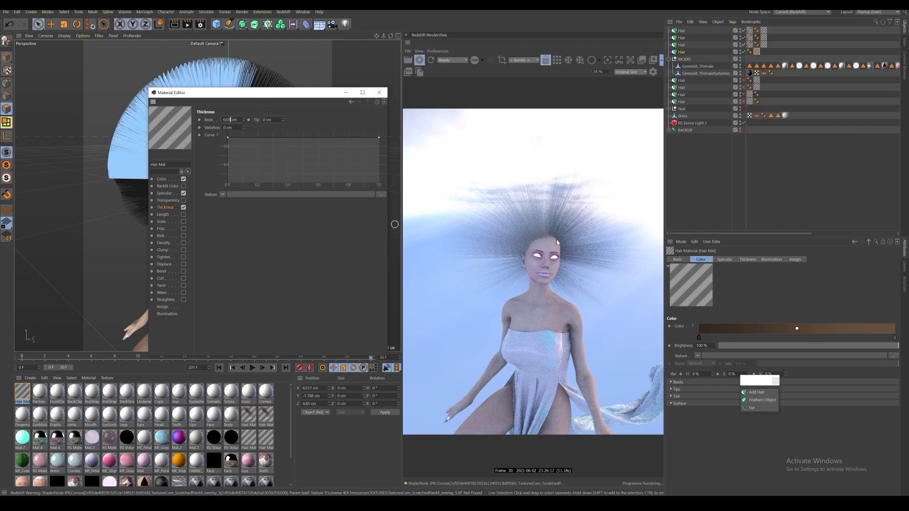
{"action": "type", "text": "2"}
{"action": "key", "text": "Return"}
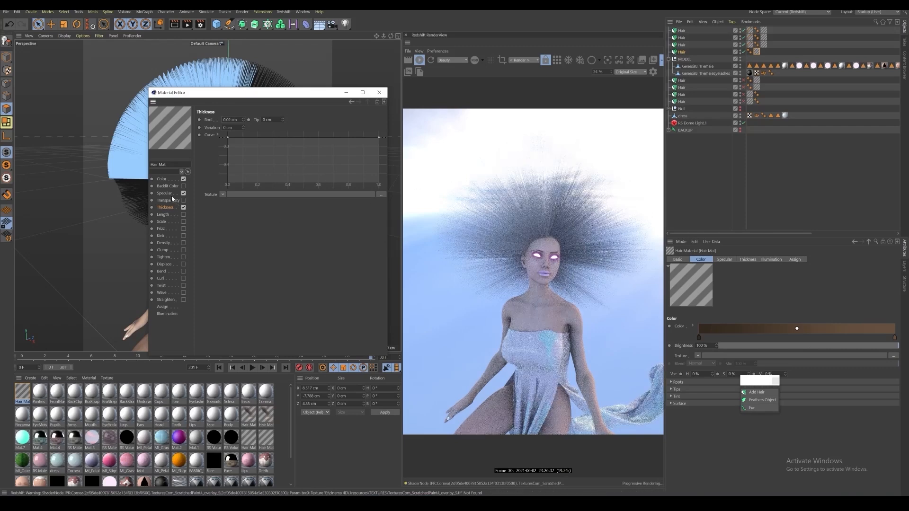
{"action": "left_click", "coordinate": [347, 93]}
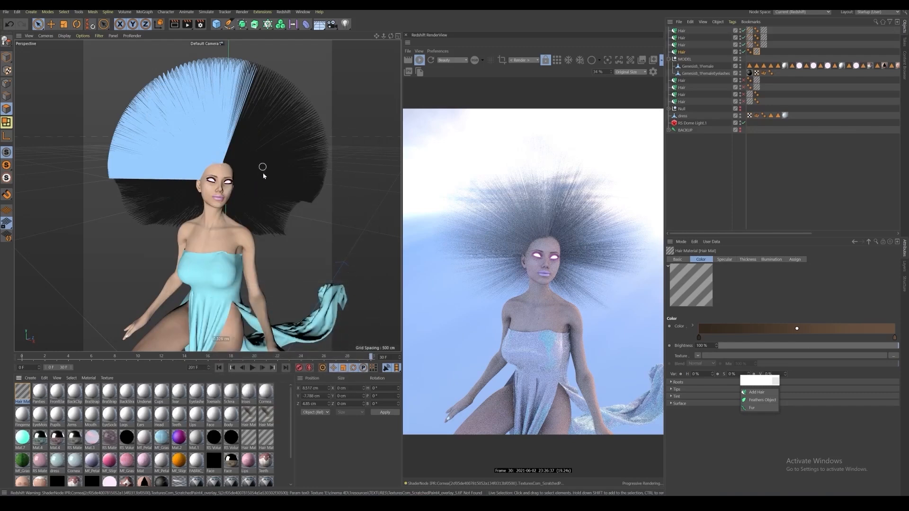
Step: Detach the Hair Tools commands as a floating palette and place the Hair Objects palette beneath it over the render view
{"action": "scroll", "coordinate": [233, 170], "scroll_direction": "down", "scroll_amount": 3}
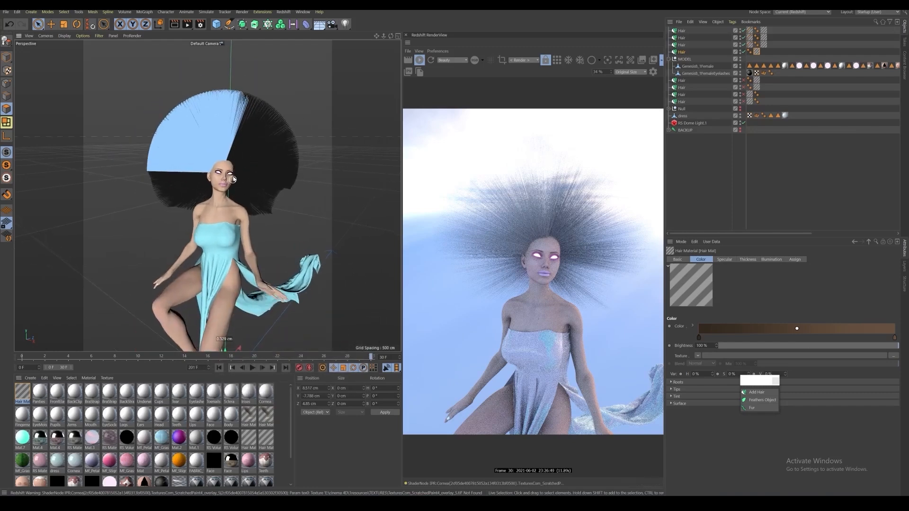
{"action": "scroll", "coordinate": [227, 180], "scroll_direction": "up", "scroll_amount": 3}
{"action": "left_click_drag", "start_coordinate": [204, 192], "coordinate": [211, 198], "text": "alt"}
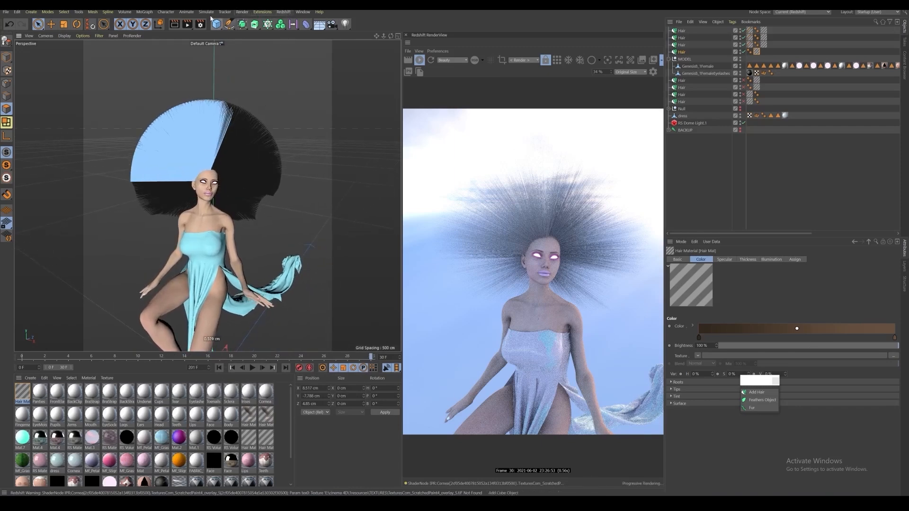
{"action": "left_click", "coordinate": [208, 12]}
{"action": "mouse_move", "coordinate": [228, 101]}
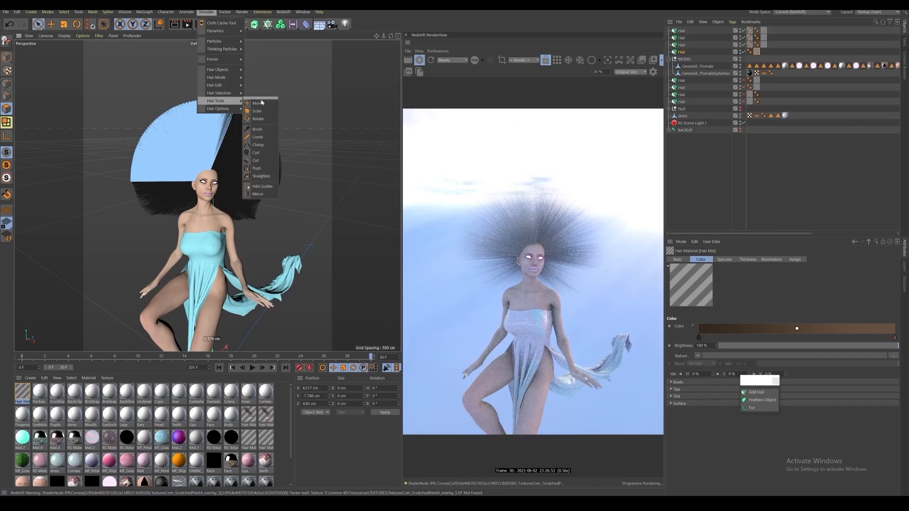
{"action": "left_click", "coordinate": [261, 98]}
{"action": "left_click_drag", "start_coordinate": [252, 90], "coordinate": [642, 309]}
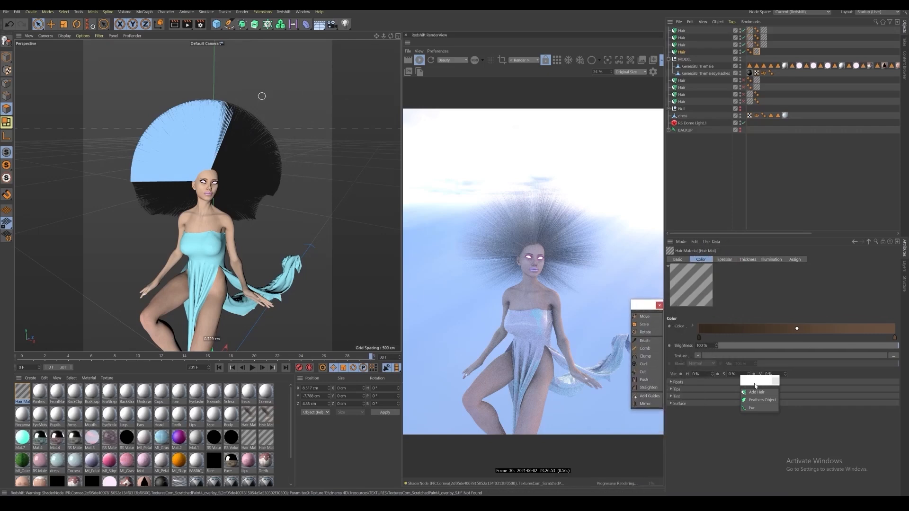
{"action": "left_click_drag", "start_coordinate": [755, 385], "coordinate": [647, 426]}
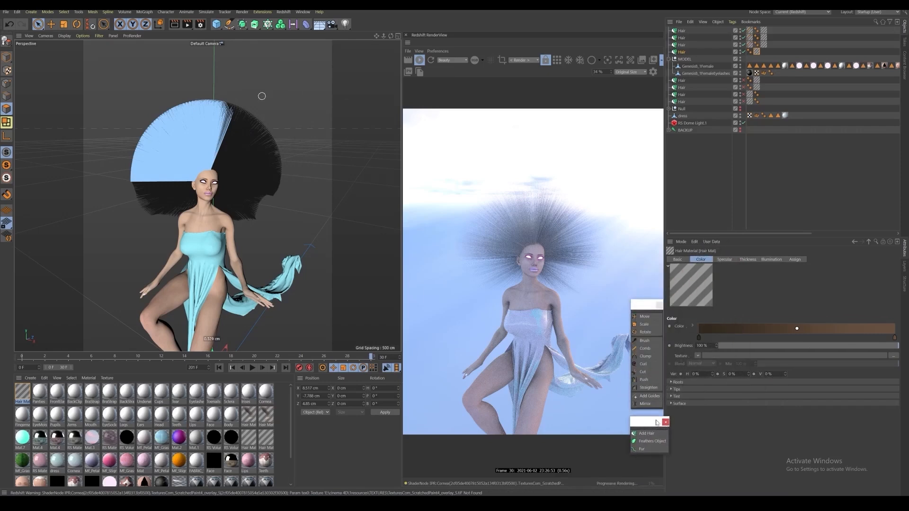
Step: Detach the Hair Mode commands as a floating palette and place it above the Hair Tools palette
{"action": "left_click", "coordinate": [201, 12]}
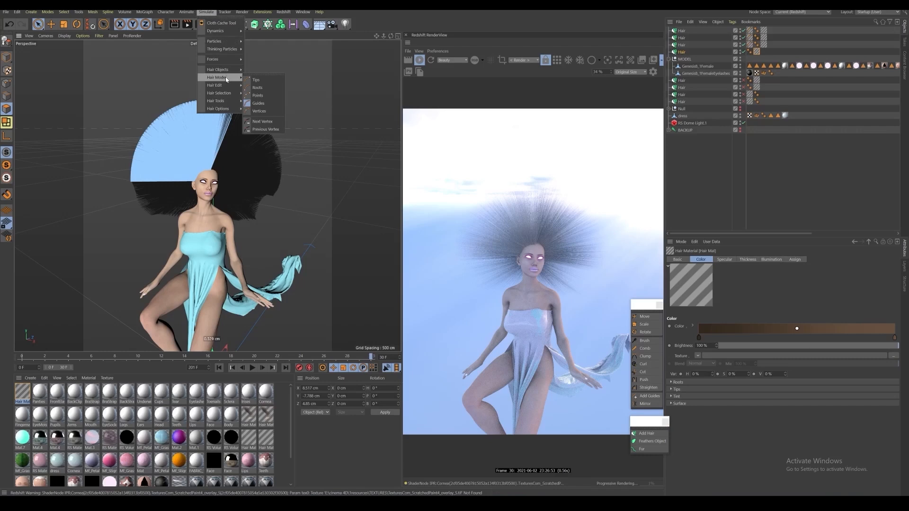
{"action": "left_click", "coordinate": [266, 75]}
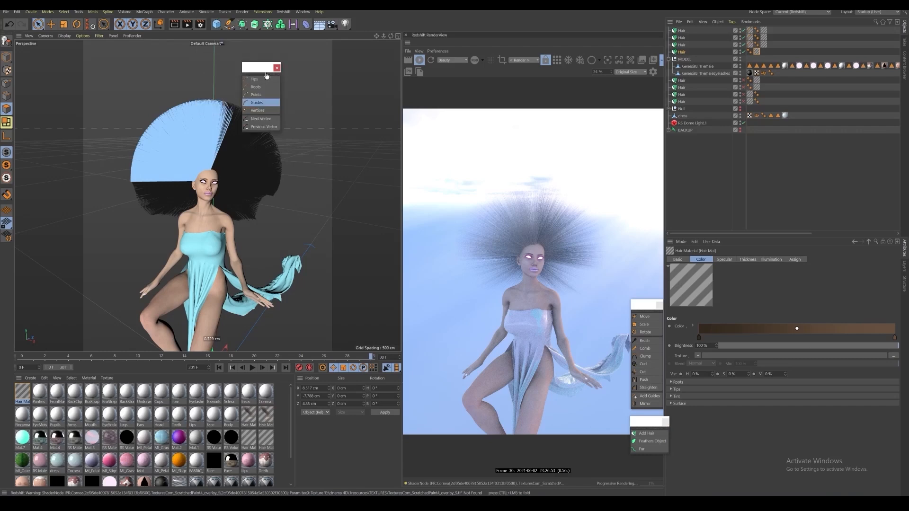
{"action": "left_click_drag", "start_coordinate": [262, 70], "coordinate": [651, 229]}
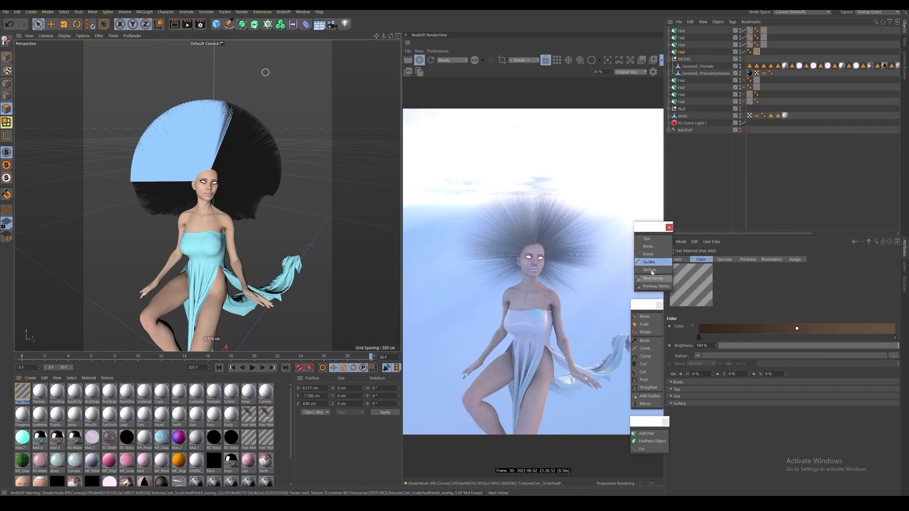
Step: With the hair Brush in Guides mode, comb the front hair section on the figure's right side down beside her face
{"action": "left_click", "coordinate": [651, 239]}
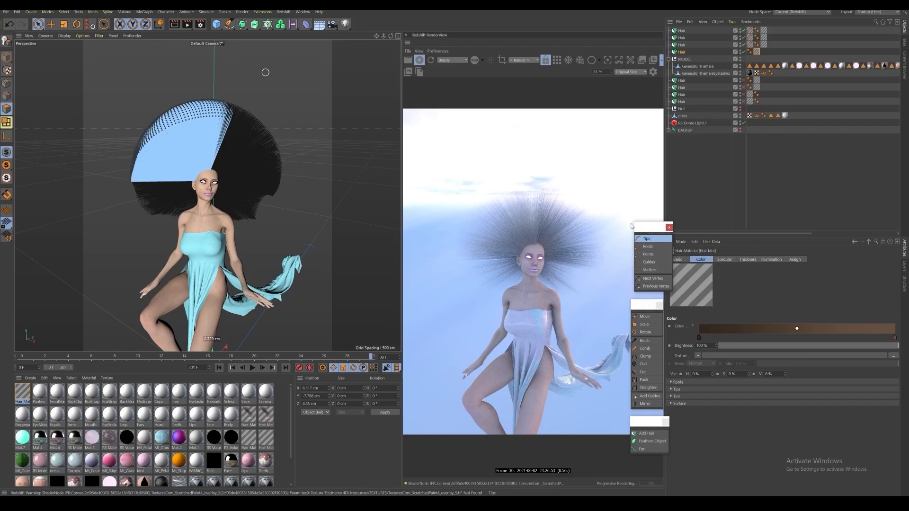
{"action": "left_click", "coordinate": [660, 342]}
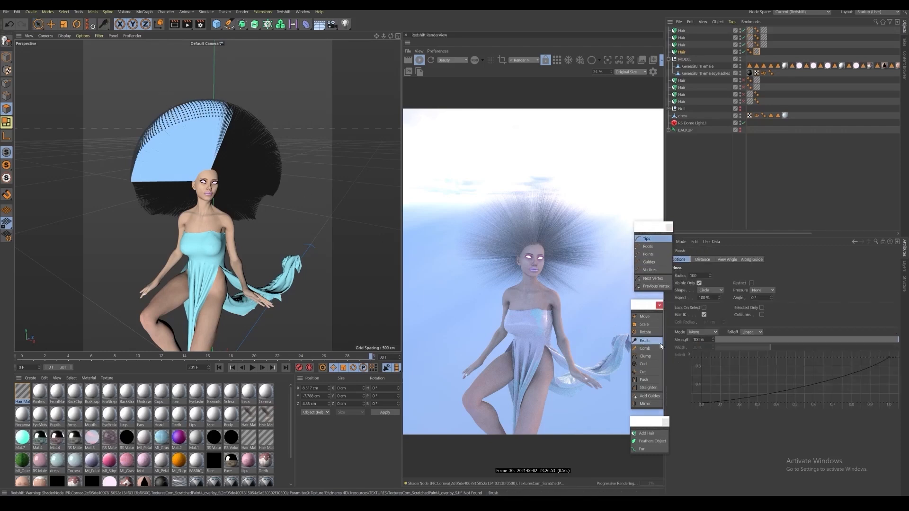
{"action": "mouse_move", "coordinate": [220, 106]}
{"action": "left_mouse_down"}
{"action": "mouse_move", "coordinate": [203, 101]}
{"action": "mouse_move", "coordinate": [166, 118]}
{"action": "mouse_move", "coordinate": [162, 127]}
{"action": "mouse_move", "coordinate": [187, 132]}
{"action": "mouse_move", "coordinate": [163, 130]}
{"action": "mouse_move", "coordinate": [231, 116]}
{"action": "mouse_move", "coordinate": [161, 144]}
{"action": "mouse_move", "coordinate": [218, 119]}
{"action": "mouse_move", "coordinate": [200, 134]}
{"action": "left_mouse_up"}
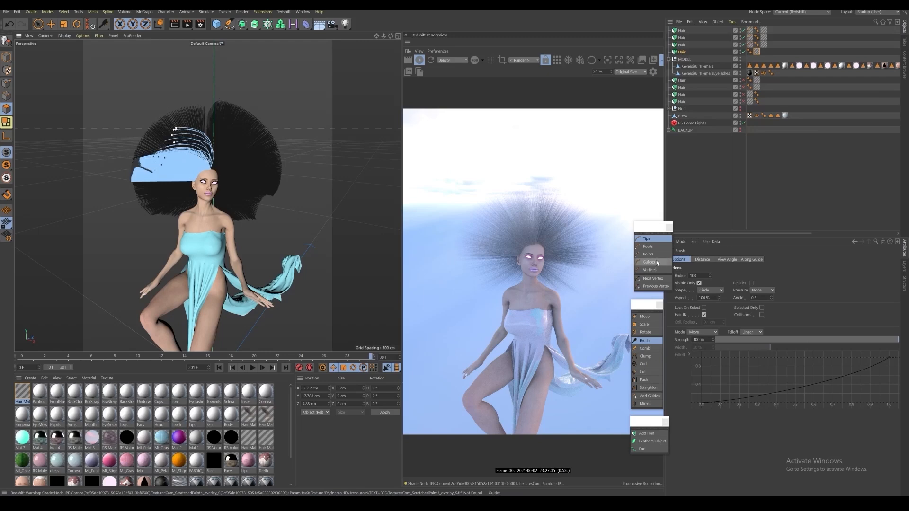
{"action": "left_click", "coordinate": [657, 266]}
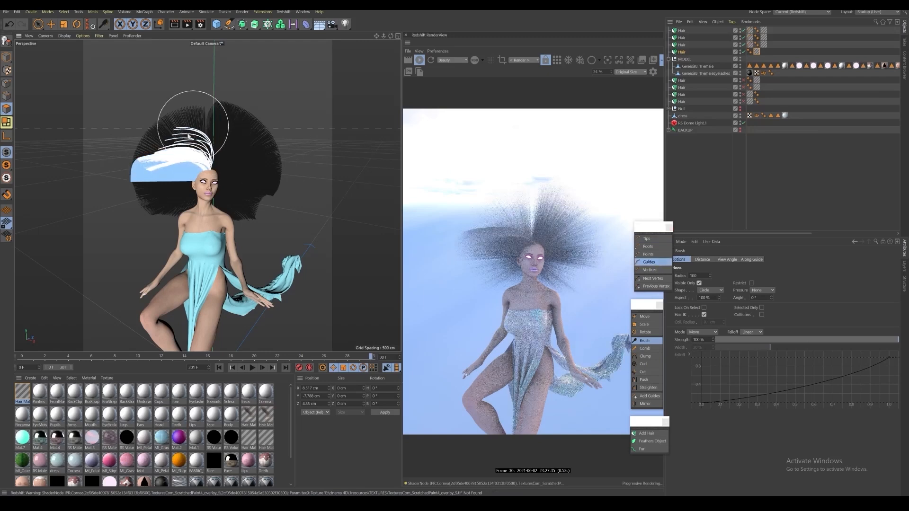
{"action": "mouse_move", "coordinate": [162, 187]}
{"action": "left_mouse_down"}
{"action": "mouse_move", "coordinate": [203, 126]}
{"action": "mouse_move", "coordinate": [152, 203]}
{"action": "mouse_move", "coordinate": [209, 146]}
{"action": "mouse_move", "coordinate": [212, 167]}
{"action": "left_mouse_up"}
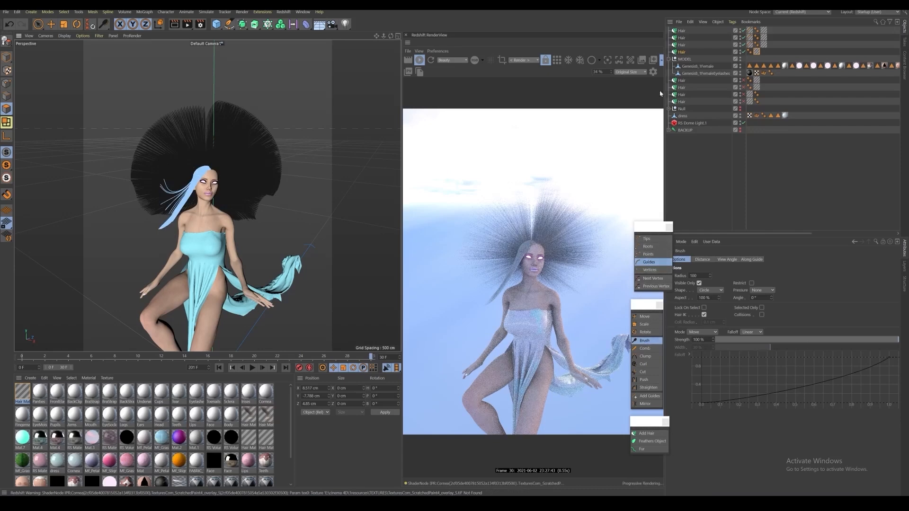
Step: Brush the front hair section on the figure's left side down beside her face to her shoulder
{"action": "left_click", "coordinate": [679, 52]}
{"action": "left_click_drag", "start_coordinate": [188, 105], "coordinate": [256, 155]}
{"action": "mouse_move", "coordinate": [189, 135]}
{"action": "left_mouse_down"}
{"action": "mouse_move", "coordinate": [265, 185]}
{"action": "mouse_move", "coordinate": [264, 208]}
{"action": "mouse_move", "coordinate": [208, 166]}
{"action": "left_mouse_up"}
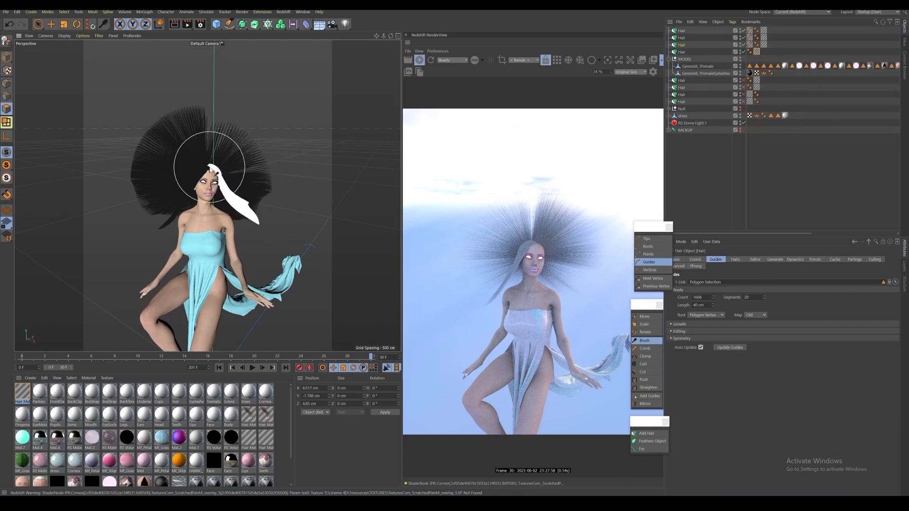
{"action": "mouse_move", "coordinate": [242, 203]}
{"action": "left_mouse_down"}
{"action": "mouse_move", "coordinate": [265, 206]}
{"action": "mouse_move", "coordinate": [234, 166]}
{"action": "mouse_move", "coordinate": [220, 177]}
{"action": "mouse_move", "coordinate": [243, 178]}
{"action": "mouse_move", "coordinate": [145, 227]}
{"action": "mouse_move", "coordinate": [243, 152]}
{"action": "mouse_move", "coordinate": [290, 229]}
{"action": "left_mouse_up"}
Step: Brush the rear hair section on the figure's left side down behind her shoulder
{"action": "left_click", "coordinate": [681, 39]}
{"action": "mouse_move", "coordinate": [241, 154]}
{"action": "left_mouse_down"}
{"action": "mouse_move", "coordinate": [298, 228]}
{"action": "mouse_move", "coordinate": [282, 246]}
{"action": "left_mouse_up"}
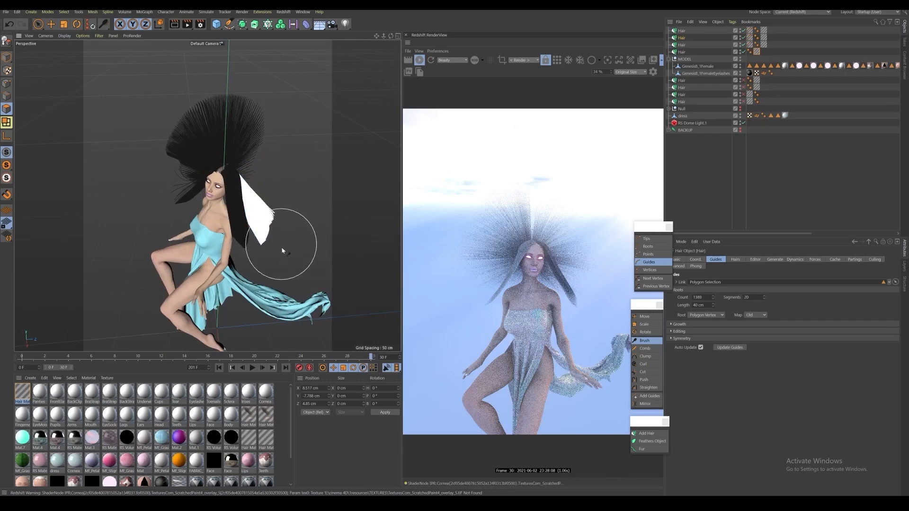
{"action": "left_click_drag", "start_coordinate": [224, 165], "coordinate": [261, 231]}
{"action": "left_click_drag", "start_coordinate": [203, 163], "coordinate": [316, 199], "text": "alt"}
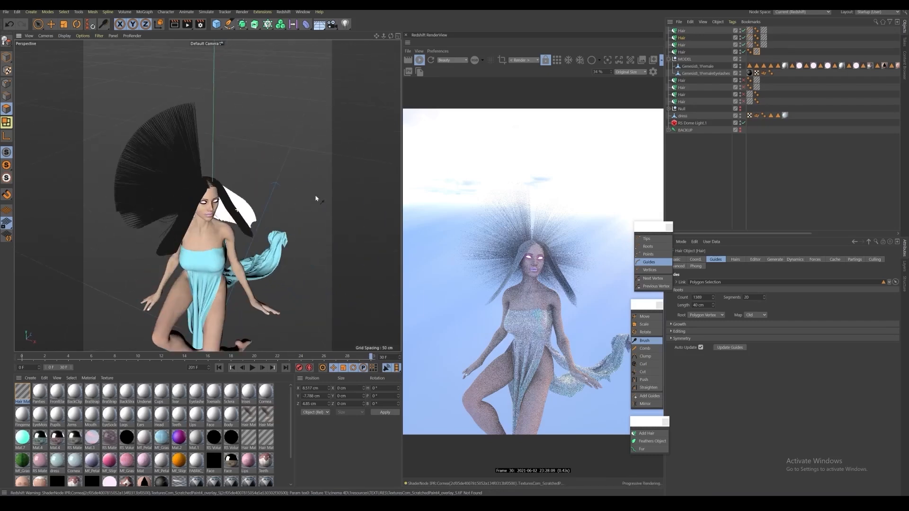
Step: Brush the rear hair section on the figure's right side down behind her shoulder
{"action": "left_click", "coordinate": [681, 30]}
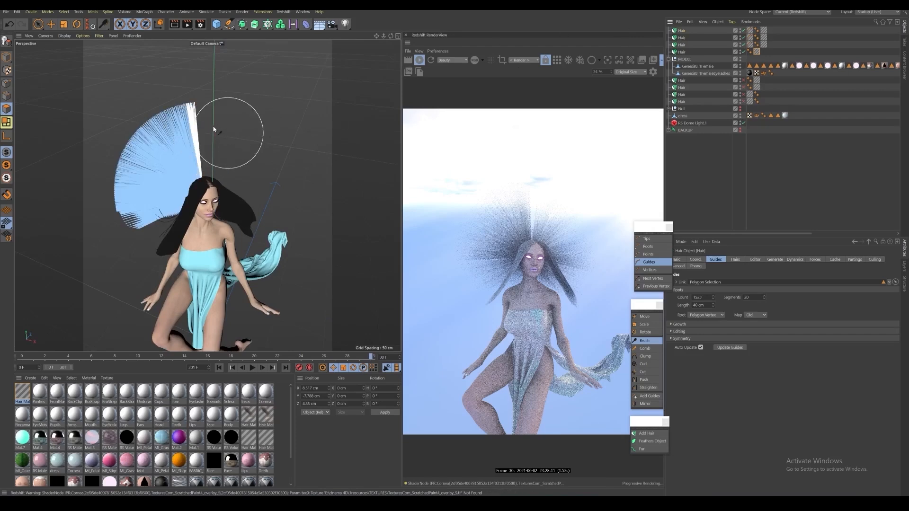
{"action": "mouse_move", "coordinate": [223, 128]}
{"action": "left_mouse_down"}
{"action": "mouse_move", "coordinate": [151, 190]}
{"action": "mouse_move", "coordinate": [162, 146]}
{"action": "mouse_move", "coordinate": [152, 186]}
{"action": "mouse_move", "coordinate": [164, 220]}
{"action": "mouse_move", "coordinate": [168, 199]}
{"action": "mouse_move", "coordinate": [158, 213]}
{"action": "mouse_move", "coordinate": [152, 204]}
{"action": "mouse_move", "coordinate": [166, 282]}
{"action": "left_mouse_up"}
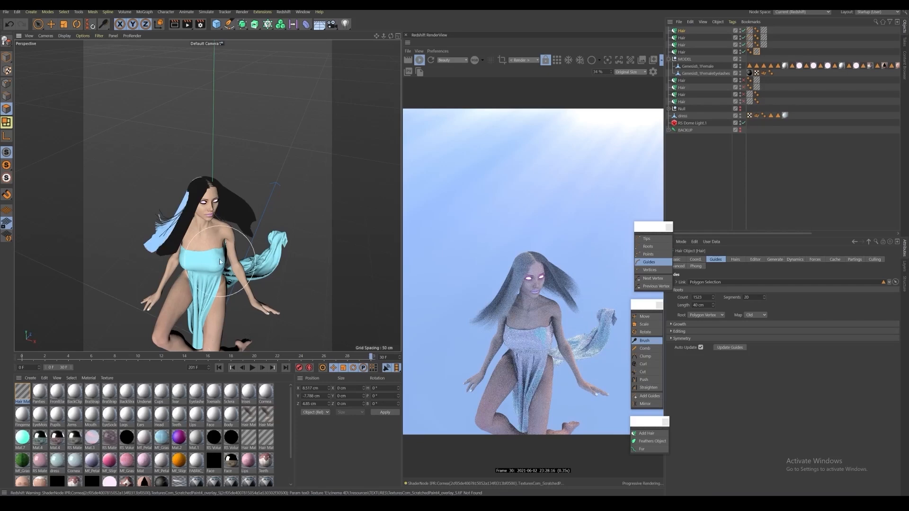
{"action": "left_click_drag", "start_coordinate": [190, 193], "coordinate": [195, 196]}
Step: Set the hair count to 10000 for all four active Hair objects together and reposition the Hair Mode palette over the render view
{"action": "scroll", "coordinate": [203, 190], "scroll_direction": "up", "scroll_amount": 6}
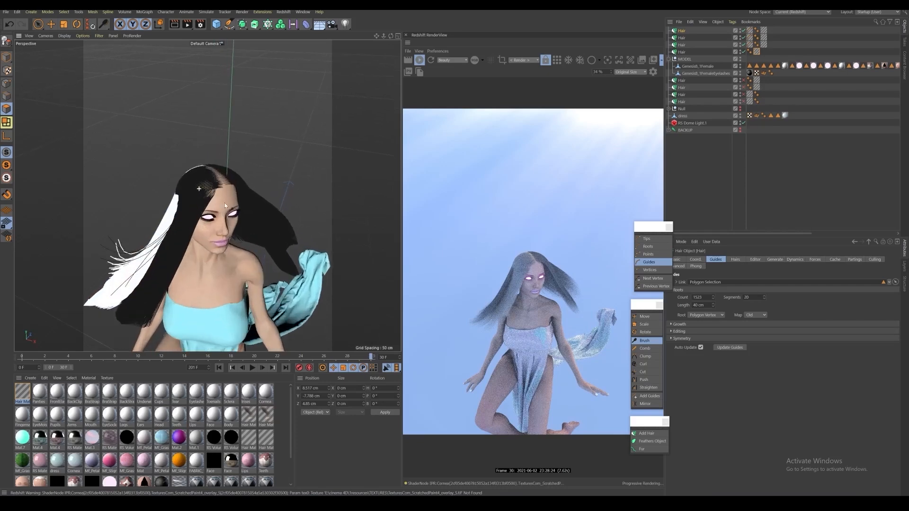
{"action": "mouse_move", "coordinate": [232, 221]}
{"action": "middle_mouse_down", "text": "alt"}
{"action": "mouse_move", "coordinate": [235, 116]}
{"action": "mouse_move", "coordinate": [225, 141]}
{"action": "middle_mouse_up", "text": "alt"}
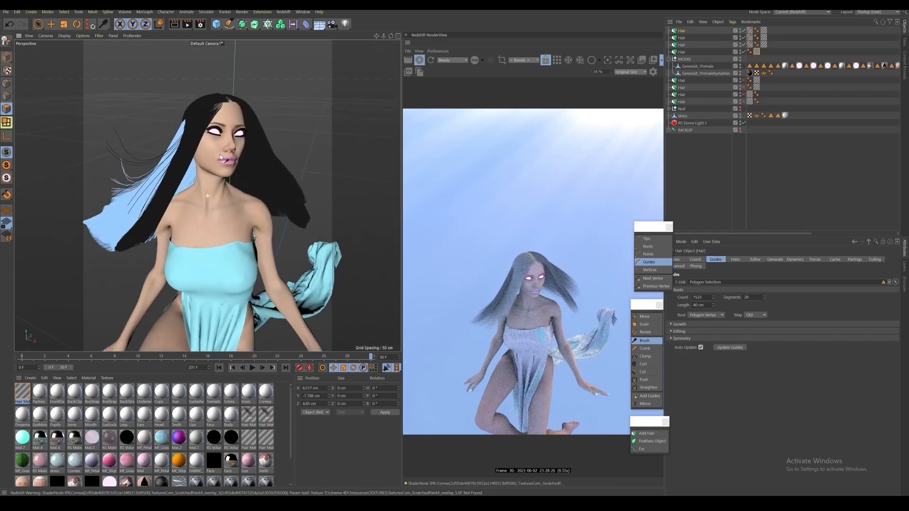
{"action": "scroll", "coordinate": [225, 141], "scroll_direction": "up", "scroll_amount": 2}
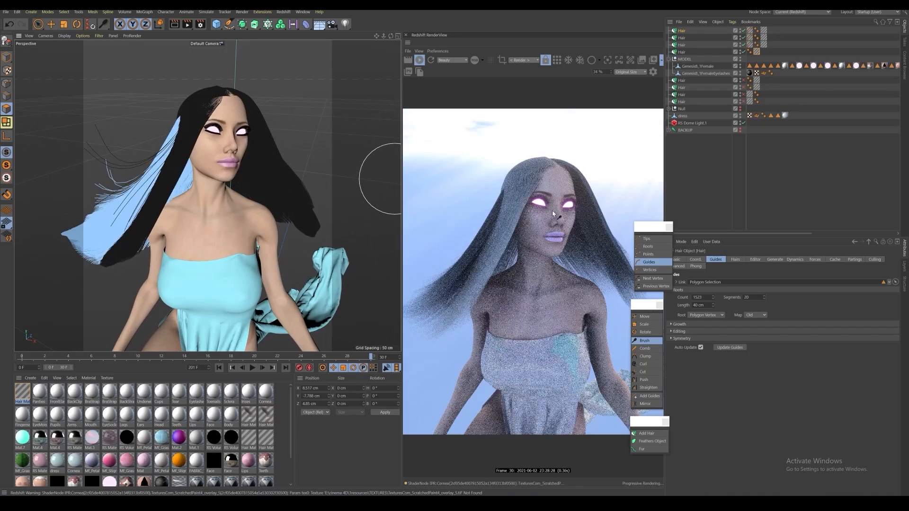
{"action": "left_click_drag", "start_coordinate": [651, 229], "coordinate": [624, 250]}
{"action": "left_click", "coordinate": [681, 52], "text": "shift"}
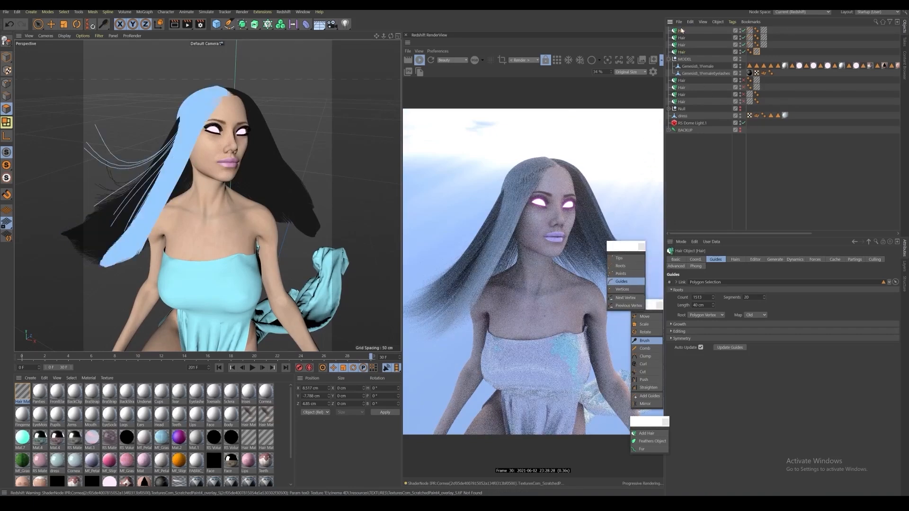
{"action": "left_click", "coordinate": [735, 260]}
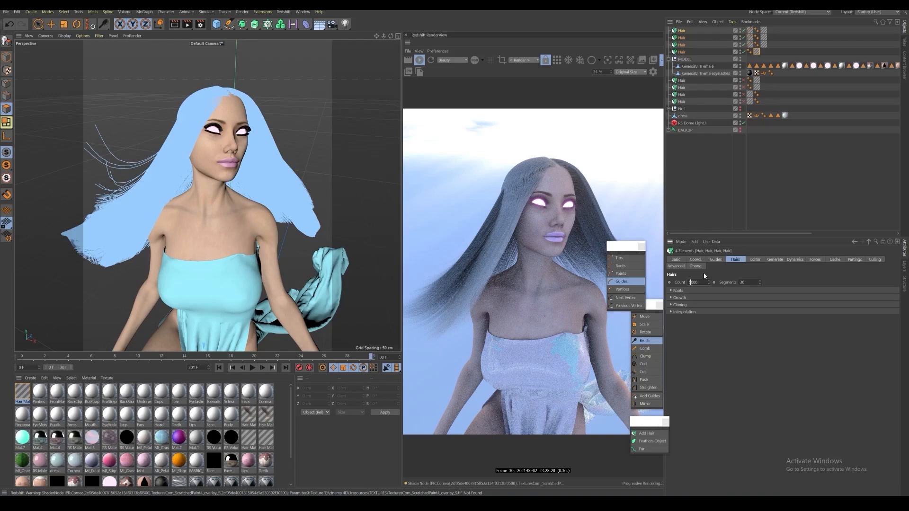
{"action": "key", "text": "ctrl+z"}
{"action": "key", "text": "0"}
{"action": "key", "text": "space"}
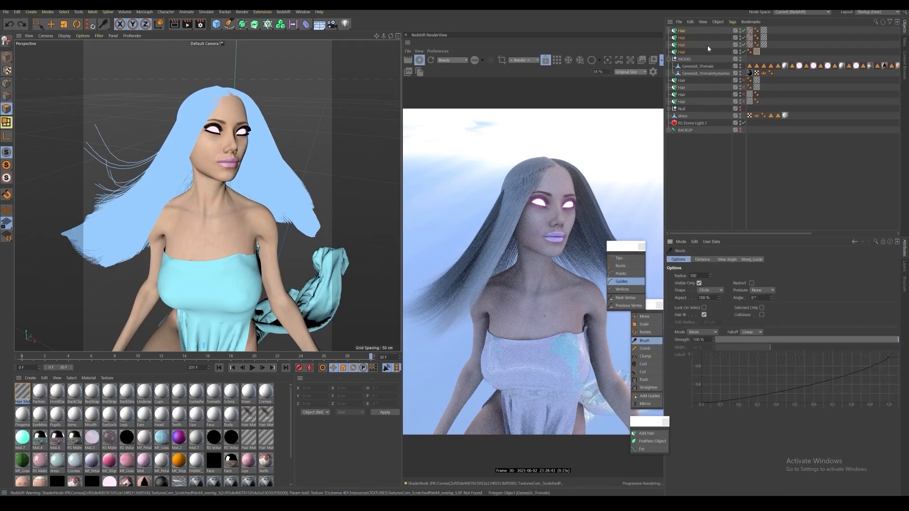
{"action": "left_click", "coordinate": [682, 52]}
{"action": "left_click", "coordinate": [685, 32], "text": "shift"}
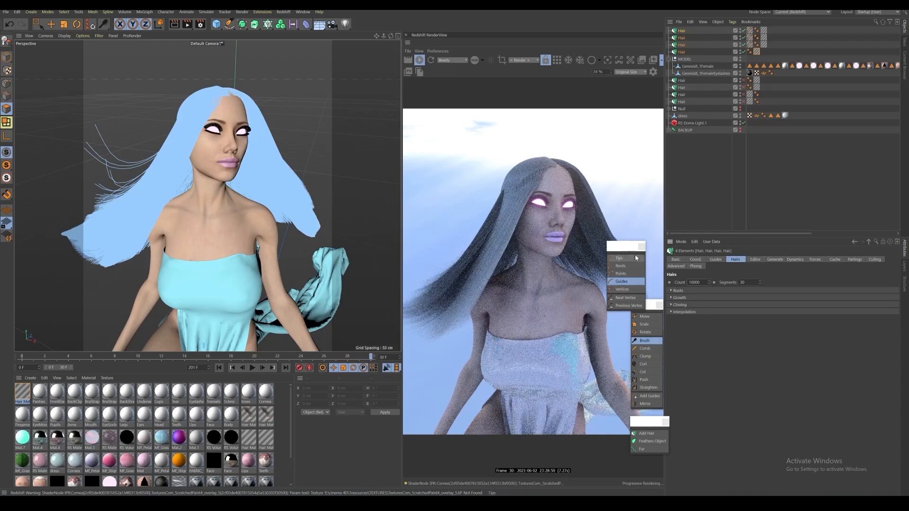
{"action": "left_click_drag", "start_coordinate": [624, 246], "coordinate": [640, 226]}
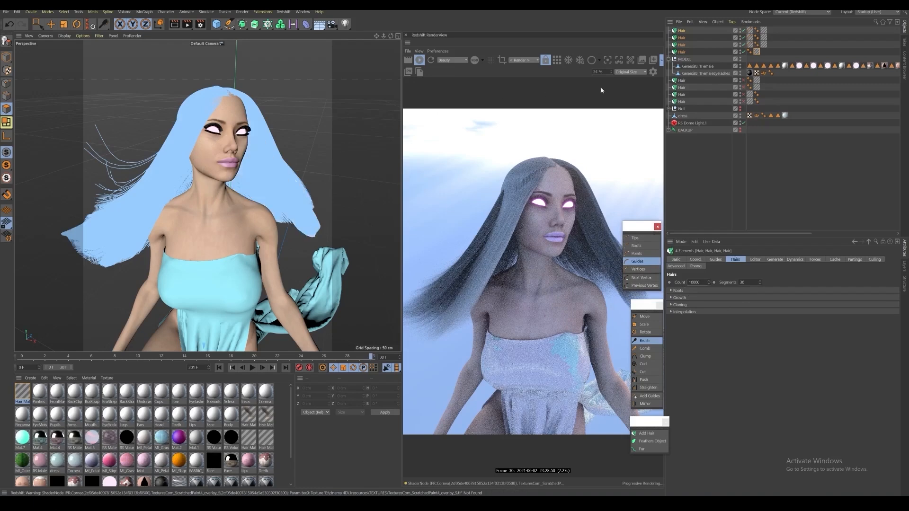
Step: Brush the front hair section on the figure's right side forward so its ends flow over her shoulder and chest
{"action": "left_click", "coordinate": [682, 52]}
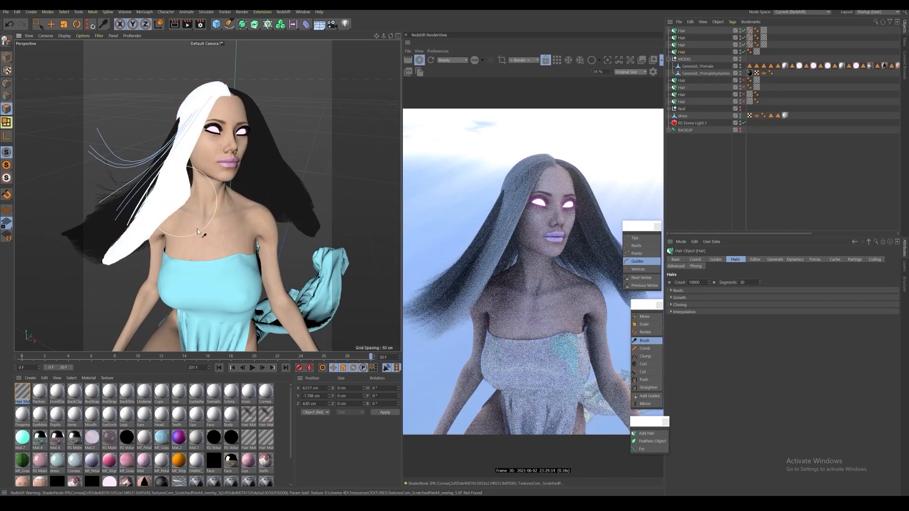
{"action": "mouse_move", "coordinate": [197, 229]}
{"action": "left_mouse_down", "text": "alt"}
{"action": "mouse_move", "coordinate": [218, 229]}
{"action": "mouse_move", "coordinate": [140, 222]}
{"action": "left_mouse_up", "text": "alt"}
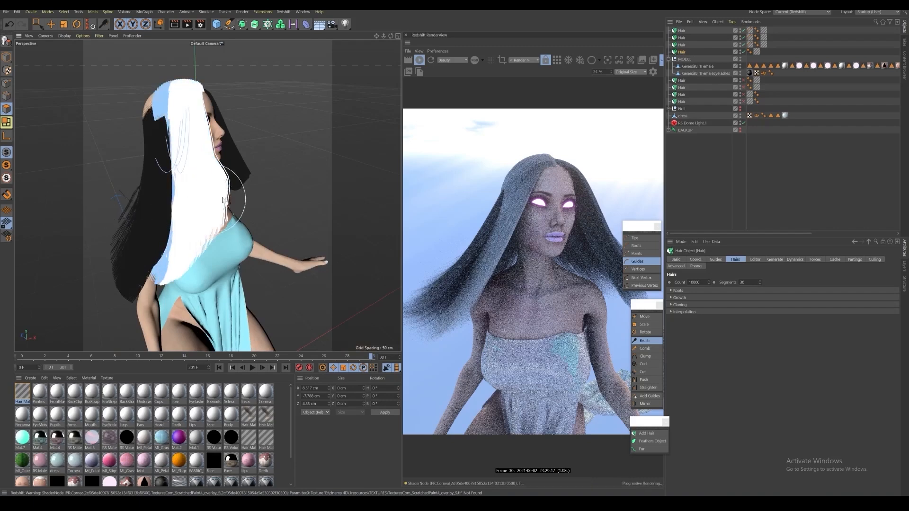
{"action": "left_click_drag", "start_coordinate": [204, 156], "coordinate": [274, 180]}
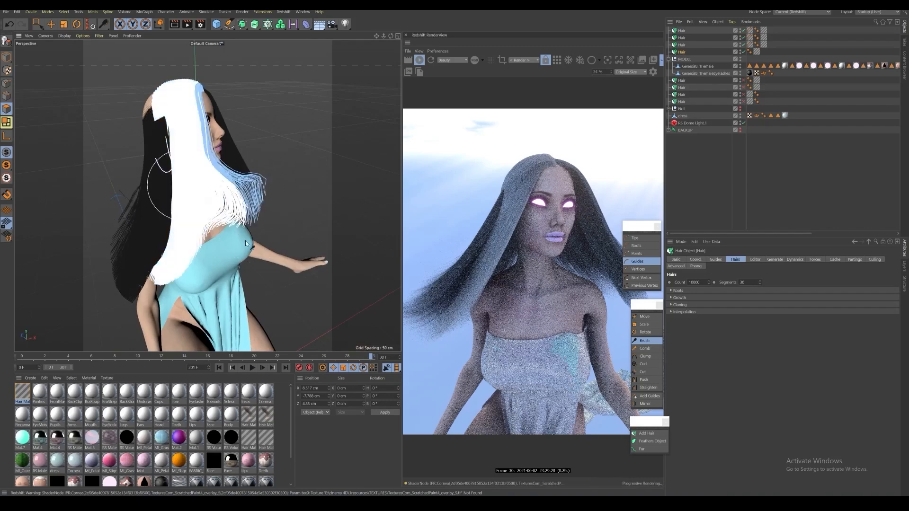
{"action": "mouse_move", "coordinate": [190, 185]}
{"action": "left_mouse_down"}
{"action": "mouse_move", "coordinate": [247, 237]}
{"action": "mouse_move", "coordinate": [126, 203]}
{"action": "mouse_move", "coordinate": [102, 206]}
{"action": "mouse_move", "coordinate": [200, 199]}
{"action": "left_mouse_up"}
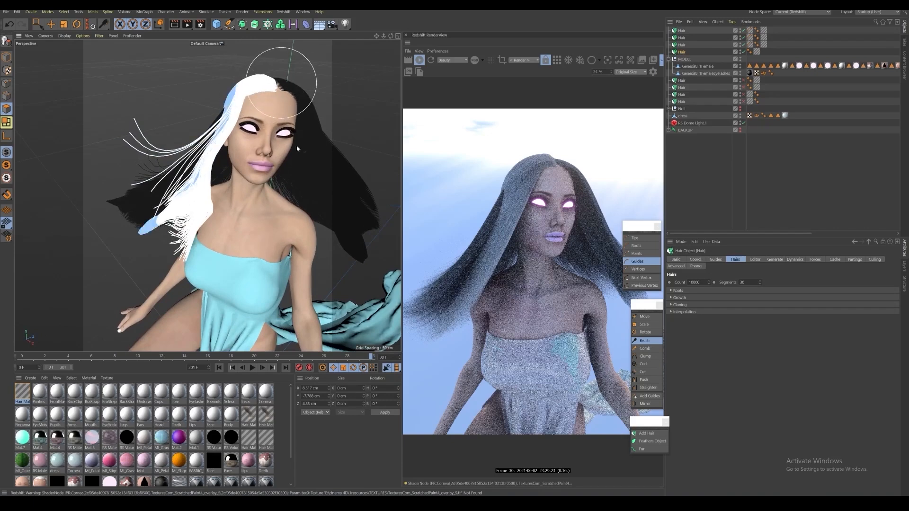
{"action": "mouse_move", "coordinate": [263, 185]}
{"action": "right_mouse_down", "text": "alt"}
{"action": "mouse_move", "coordinate": [247, 198]}
{"action": "mouse_move", "coordinate": [254, 186]}
{"action": "right_mouse_up", "text": "alt"}
{"action": "middle_click_drag", "start_coordinate": [243, 194], "coordinate": [235, 200], "text": "alt"}
{"action": "mouse_move", "coordinate": [236, 199]}
{"action": "left_mouse_down", "text": "alt"}
{"action": "mouse_move", "coordinate": [199, 177]}
{"action": "mouse_move", "coordinate": [184, 227]}
{"action": "left_mouse_up", "text": "alt"}
{"action": "left_click_drag", "start_coordinate": [212, 186], "coordinate": [198, 227]}
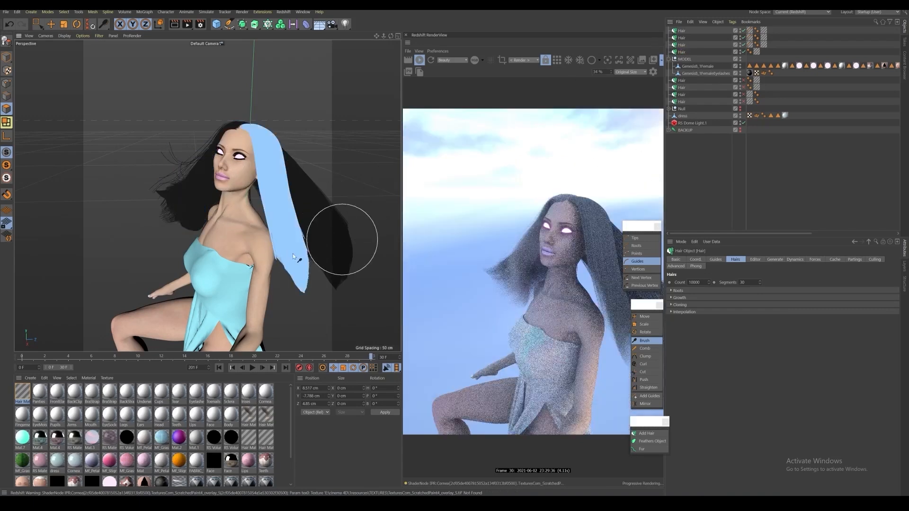
Step: Brush the front hair section on the figure's left side into a wave that sweeps forward over her face and shoulder
{"action": "mouse_move", "coordinate": [289, 239]}
{"action": "left_mouse_down"}
{"action": "mouse_move", "coordinate": [263, 190]}
{"action": "mouse_move", "coordinate": [231, 204]}
{"action": "left_mouse_up"}
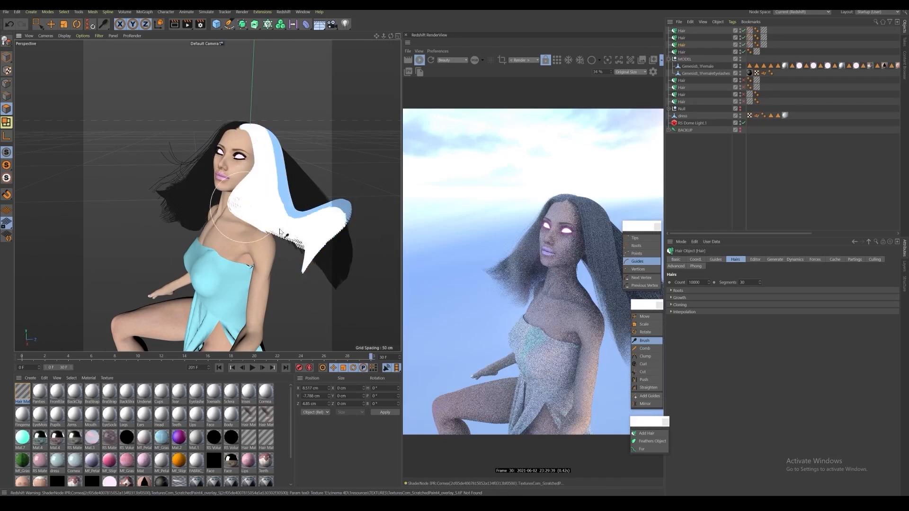
{"action": "scroll", "coordinate": [294, 220], "scroll_direction": "up", "scroll_amount": 5}
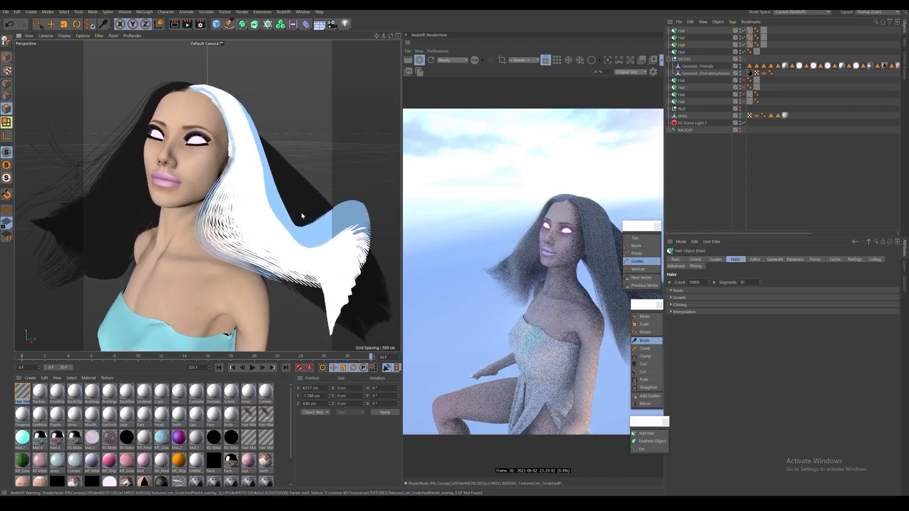
{"action": "left_click_drag", "start_coordinate": [301, 216], "coordinate": [317, 207], "text": "alt"}
{"action": "mouse_move", "coordinate": [222, 124]}
{"action": "left_mouse_down"}
{"action": "mouse_move", "coordinate": [176, 90]}
{"action": "mouse_move", "coordinate": [201, 107]}
{"action": "mouse_move", "coordinate": [147, 128]}
{"action": "left_mouse_up"}
{"action": "mouse_move", "coordinate": [201, 104]}
{"action": "left_mouse_down"}
{"action": "mouse_move", "coordinate": [207, 82]}
{"action": "mouse_move", "coordinate": [222, 163]}
{"action": "mouse_move", "coordinate": [196, 188]}
{"action": "mouse_move", "coordinate": [194, 221]}
{"action": "mouse_move", "coordinate": [229, 219]}
{"action": "mouse_move", "coordinate": [272, 260]}
{"action": "mouse_move", "coordinate": [259, 235]}
{"action": "left_mouse_up"}
{"action": "mouse_move", "coordinate": [244, 167]}
{"action": "left_mouse_down"}
{"action": "mouse_move", "coordinate": [225, 164]}
{"action": "mouse_move", "coordinate": [224, 200]}
{"action": "mouse_move", "coordinate": [193, 172]}
{"action": "mouse_move", "coordinate": [205, 175]}
{"action": "left_mouse_up"}
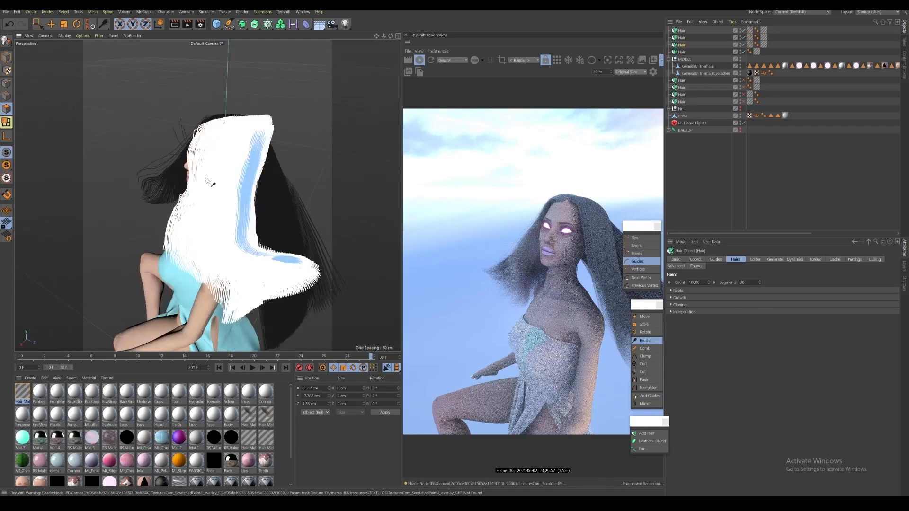
{"action": "mouse_move", "coordinate": [267, 189]}
{"action": "left_mouse_down"}
{"action": "mouse_move", "coordinate": [269, 126]}
{"action": "mouse_move", "coordinate": [268, 171]}
{"action": "left_mouse_up"}
Step: Brush the rear hair section on the figure's left side across the back of her head toward the middle of her back
{"action": "left_click", "coordinate": [681, 51]}
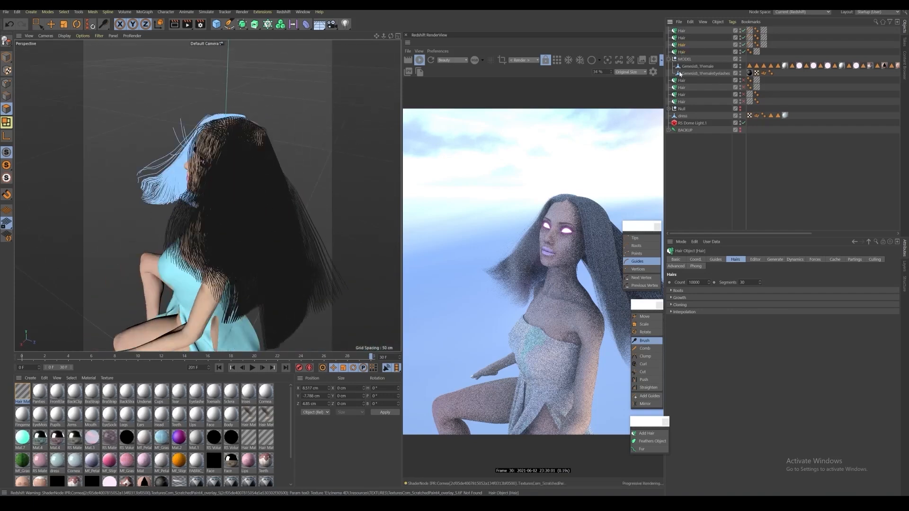
{"action": "left_click", "coordinate": [682, 37]}
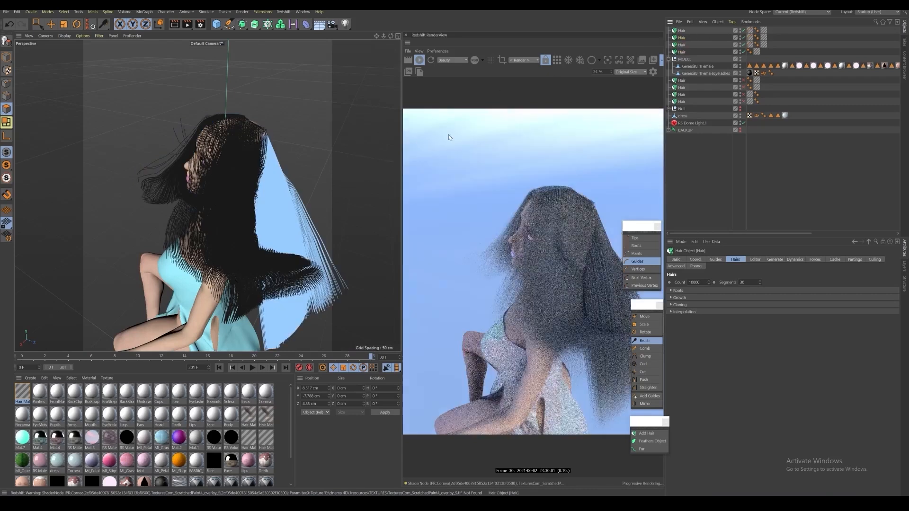
{"action": "mouse_move", "coordinate": [292, 226]}
{"action": "left_mouse_down"}
{"action": "mouse_move", "coordinate": [305, 178]}
{"action": "mouse_move", "coordinate": [288, 205]}
{"action": "mouse_move", "coordinate": [329, 274]}
{"action": "mouse_move", "coordinate": [182, 236]}
{"action": "left_mouse_up"}
{"action": "mouse_move", "coordinate": [308, 254]}
{"action": "left_mouse_down"}
{"action": "mouse_move", "coordinate": [257, 225]}
{"action": "mouse_move", "coordinate": [169, 215]}
{"action": "left_mouse_up"}
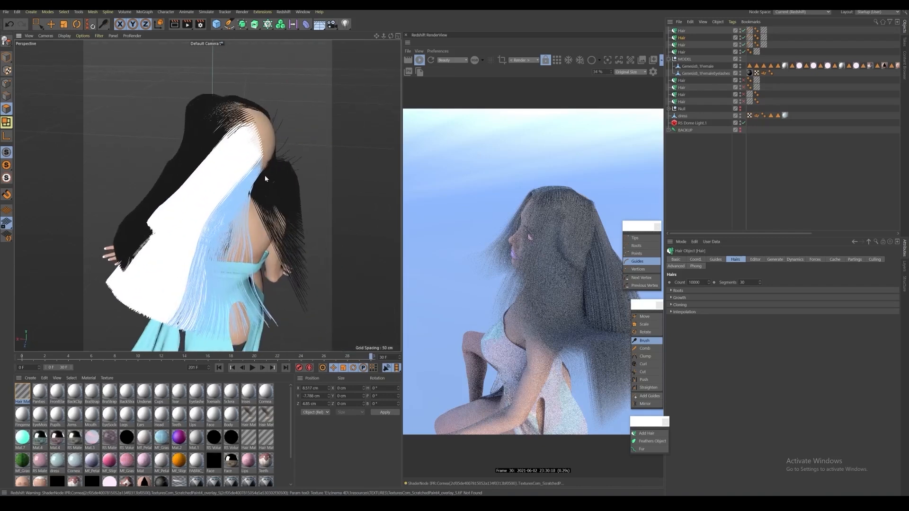
{"action": "left_click_drag", "start_coordinate": [255, 158], "coordinate": [264, 146]}
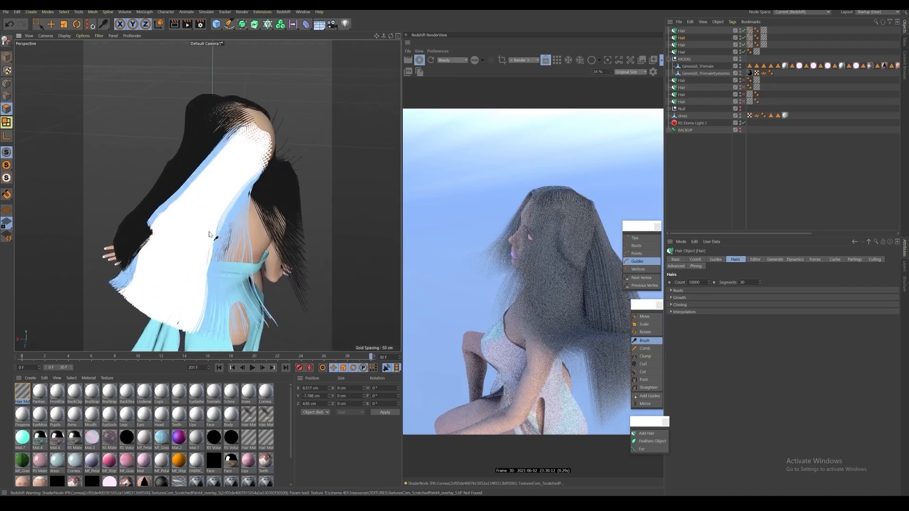
{"action": "mouse_move", "coordinate": [209, 234]}
{"action": "left_mouse_down"}
{"action": "mouse_move", "coordinate": [188, 215]}
{"action": "mouse_move", "coordinate": [171, 233]}
{"action": "mouse_move", "coordinate": [228, 246]}
{"action": "mouse_move", "coordinate": [234, 236]}
{"action": "left_mouse_up"}
{"action": "scroll", "coordinate": [188, 215], "scroll_direction": "down", "scroll_amount": 6}
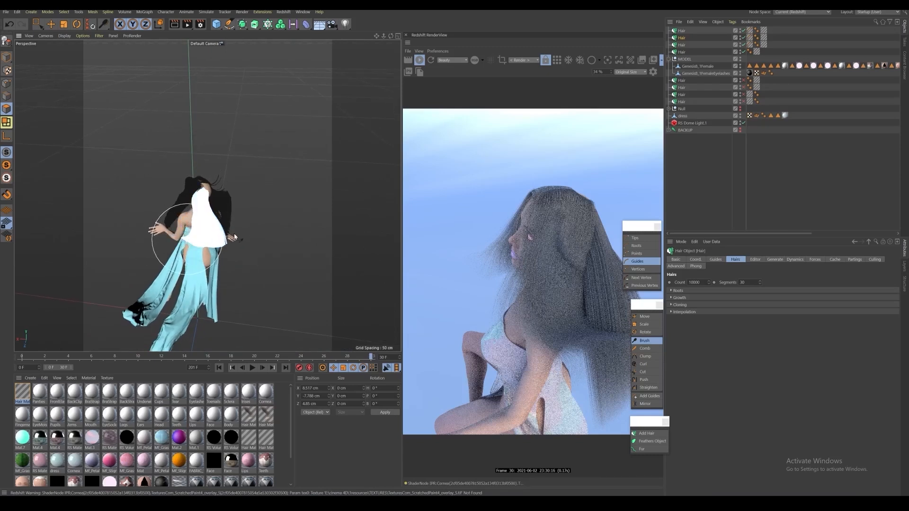
Step: Brush the rear hair section on the figure's right side inward over the bare parting at the back of her head
{"action": "left_click", "coordinate": [682, 46]}
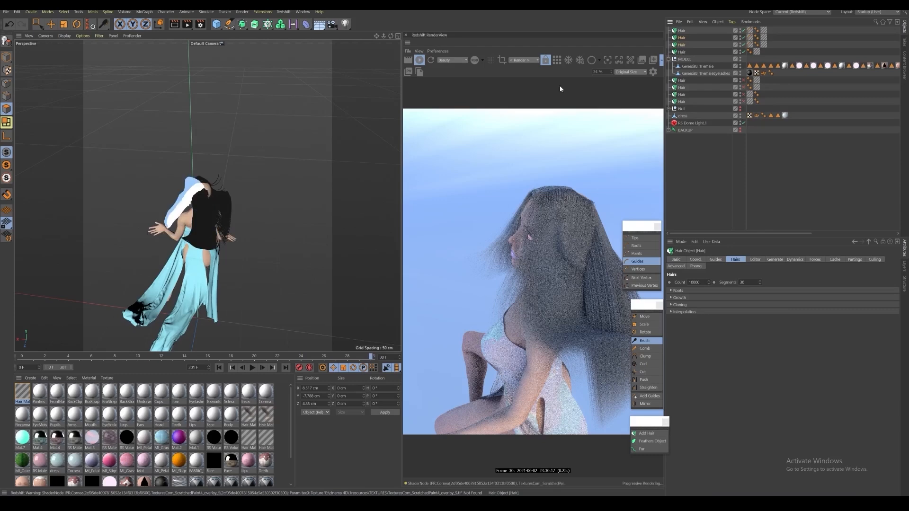
{"action": "scroll", "coordinate": [213, 163], "scroll_direction": "up", "scroll_amount": 5}
{"action": "left_click_drag", "start_coordinate": [220, 145], "coordinate": [136, 205], "text": "alt"}
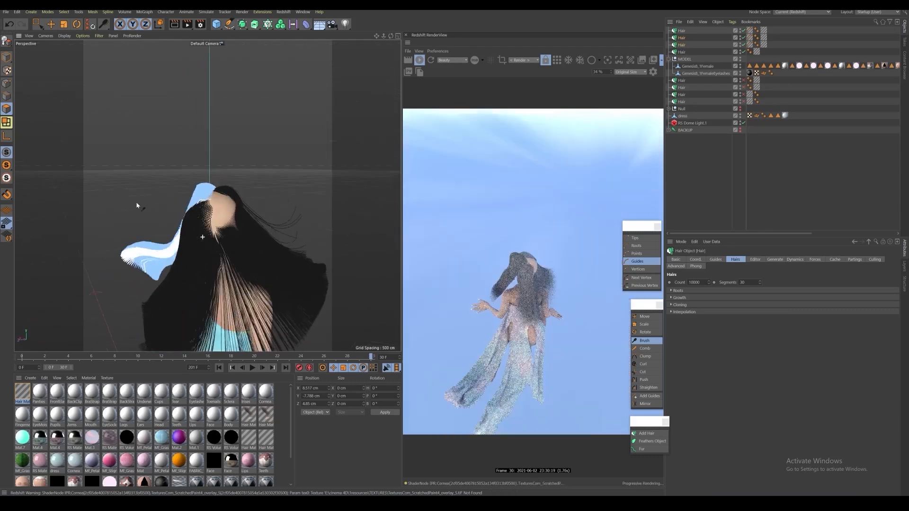
{"action": "mouse_move", "coordinate": [225, 208]}
{"action": "left_mouse_down", "text": "alt"}
{"action": "mouse_move", "coordinate": [229, 190]}
{"action": "mouse_move", "coordinate": [240, 224]}
{"action": "mouse_move", "coordinate": [212, 195]}
{"action": "left_mouse_up", "text": "alt"}
{"action": "left_click", "coordinate": [679, 53]}
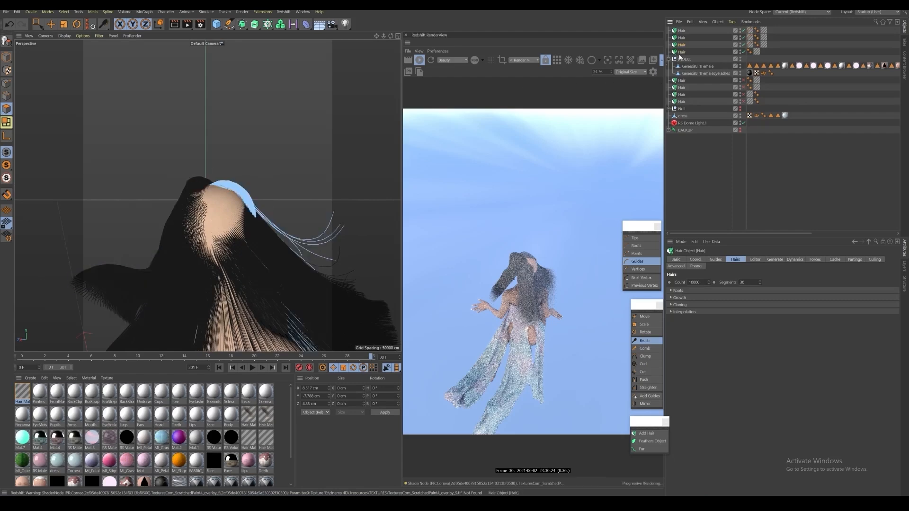
{"action": "left_click", "coordinate": [680, 45]}
{"action": "mouse_move", "coordinate": [209, 215]}
{"action": "left_mouse_down", "text": "alt"}
{"action": "mouse_move", "coordinate": [227, 213]}
{"action": "mouse_move", "coordinate": [215, 235]}
{"action": "mouse_move", "coordinate": [262, 203]}
{"action": "mouse_move", "coordinate": [219, 167]}
{"action": "mouse_move", "coordinate": [232, 191]}
{"action": "mouse_move", "coordinate": [200, 184]}
{"action": "mouse_move", "coordinate": [217, 233]}
{"action": "mouse_move", "coordinate": [161, 239]}
{"action": "left_mouse_up", "text": "alt"}
{"action": "left_click_drag", "start_coordinate": [264, 173], "coordinate": [245, 226]}
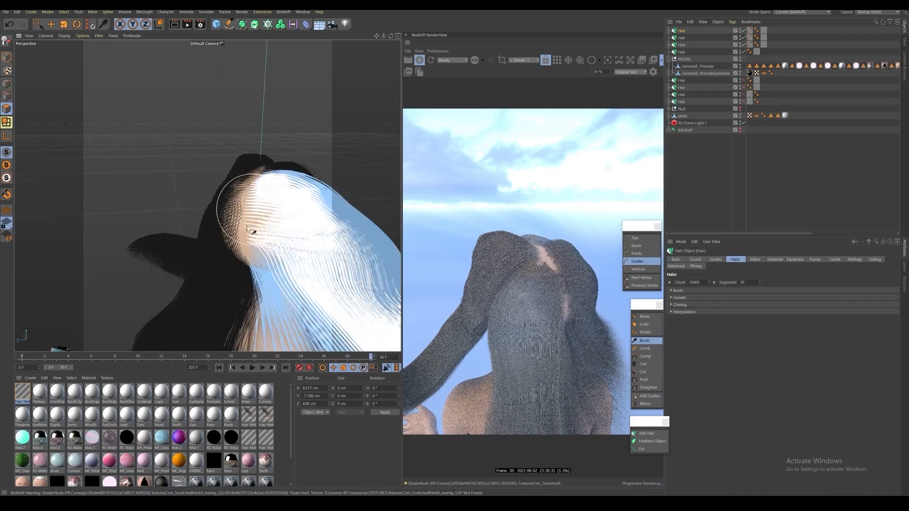
Step: Set the Push tool's surface distance to 3 cm and reshape its strength curve to begin low and rise
{"action": "mouse_move", "coordinate": [228, 221]}
{"action": "right_mouse_down", "text": "alt"}
{"action": "mouse_move", "coordinate": [288, 241]}
{"action": "mouse_move", "coordinate": [235, 225]}
{"action": "right_mouse_up", "text": "alt"}
{"action": "mouse_move", "coordinate": [236, 227]}
{"action": "left_mouse_down", "text": "alt"}
{"action": "mouse_move", "coordinate": [311, 248]}
{"action": "mouse_move", "coordinate": [228, 203]}
{"action": "left_mouse_up", "text": "alt"}
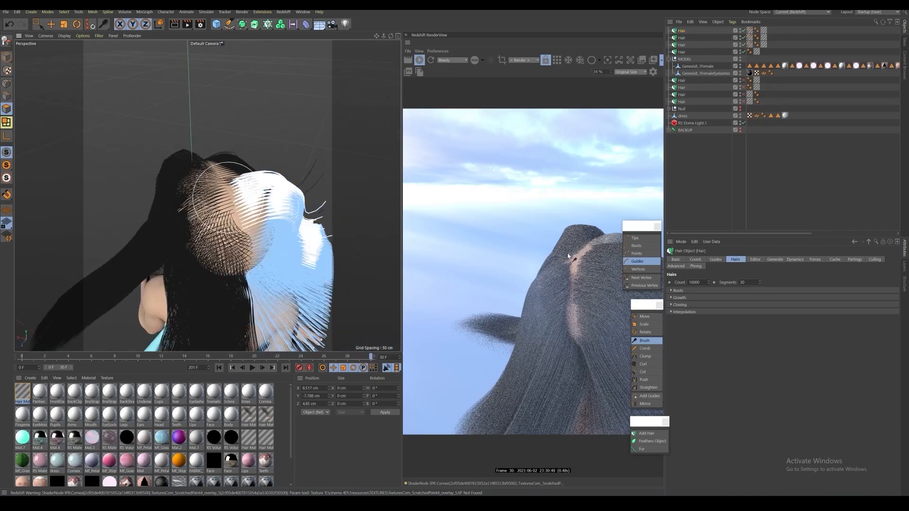
{"action": "left_click", "coordinate": [648, 380]}
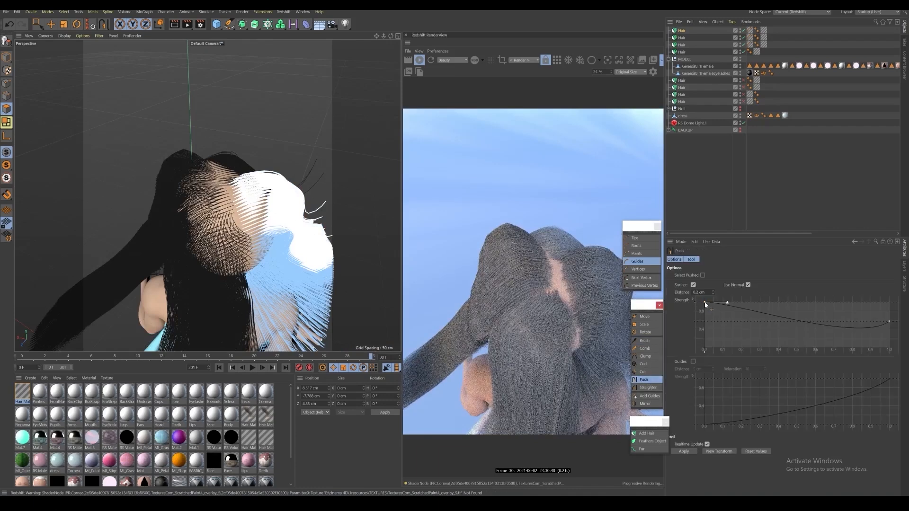
{"action": "left_click_drag", "start_coordinate": [705, 303], "coordinate": [731, 330]}
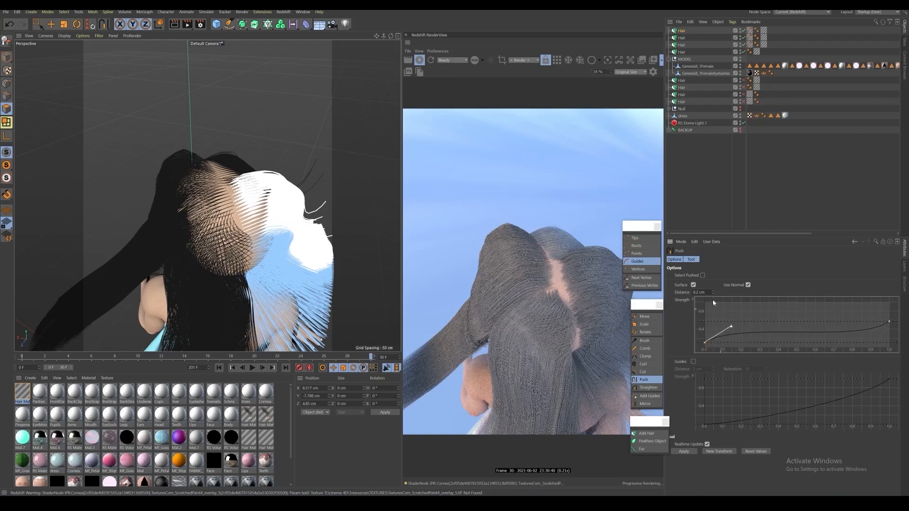
{"action": "left_click_drag", "start_coordinate": [706, 292], "coordinate": [660, 311]}
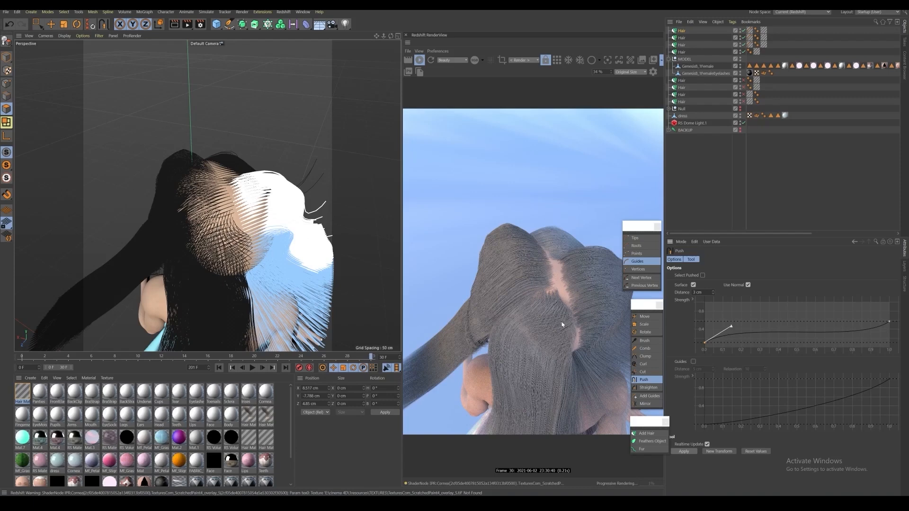
Step: Brush the roots of the figure's right rear hair section across the exposed scalp toward the center parting
{"action": "left_click", "coordinate": [644, 340]}
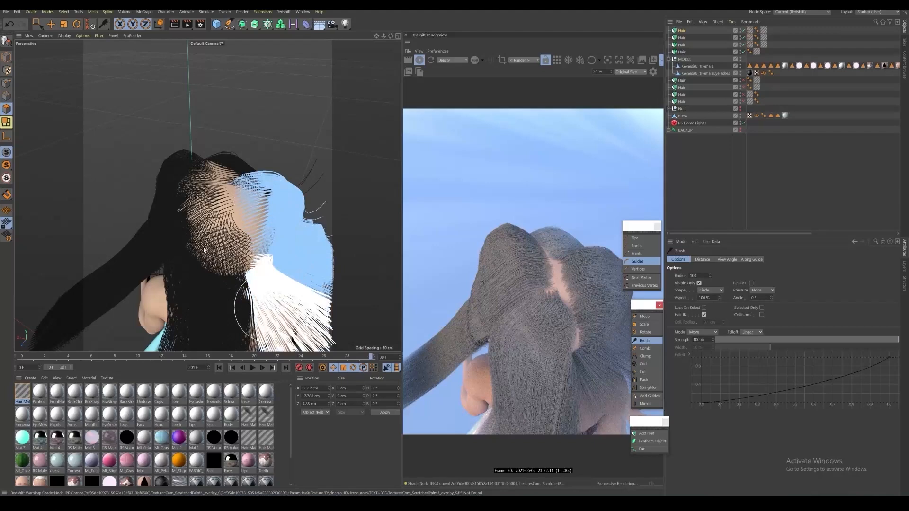
{"action": "mouse_move", "coordinate": [174, 233]}
{"action": "left_mouse_down"}
{"action": "mouse_move", "coordinate": [227, 213]}
{"action": "mouse_move", "coordinate": [203, 236]}
{"action": "mouse_move", "coordinate": [223, 237]}
{"action": "mouse_move", "coordinate": [201, 207]}
{"action": "mouse_move", "coordinate": [207, 235]}
{"action": "mouse_move", "coordinate": [218, 197]}
{"action": "mouse_move", "coordinate": [241, 219]}
{"action": "mouse_move", "coordinate": [186, 223]}
{"action": "mouse_move", "coordinate": [192, 218]}
{"action": "left_mouse_up"}
{"action": "scroll", "coordinate": [223, 202], "scroll_direction": "up", "scroll_amount": 3}
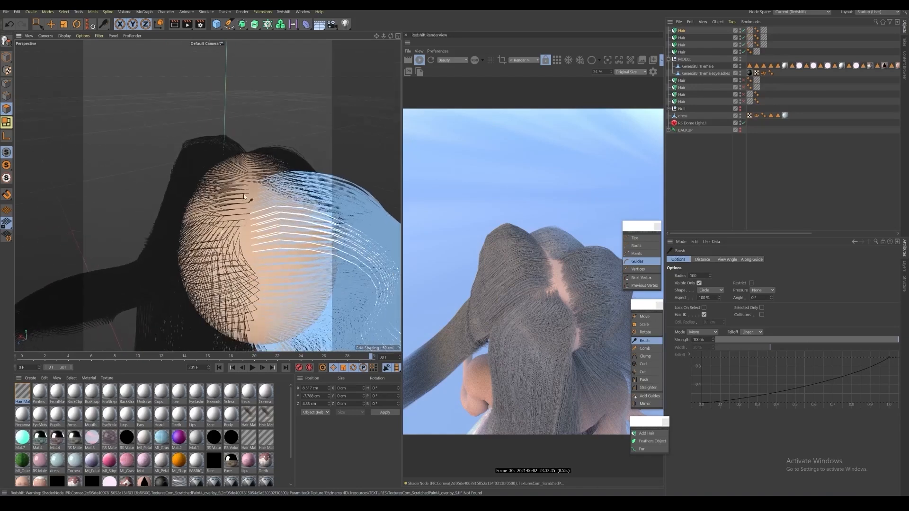
{"action": "mouse_move", "coordinate": [250, 200]}
{"action": "left_mouse_down"}
{"action": "mouse_move", "coordinate": [236, 225]}
{"action": "mouse_move", "coordinate": [266, 247]}
{"action": "mouse_move", "coordinate": [236, 188]}
{"action": "mouse_move", "coordinate": [166, 204]}
{"action": "mouse_move", "coordinate": [149, 231]}
{"action": "mouse_move", "coordinate": [251, 166]}
{"action": "mouse_move", "coordinate": [276, 194]}
{"action": "mouse_move", "coordinate": [297, 155]}
{"action": "mouse_move", "coordinate": [166, 181]}
{"action": "mouse_move", "coordinate": [212, 192]}
{"action": "mouse_move", "coordinate": [210, 203]}
{"action": "mouse_move", "coordinate": [251, 163]}
{"action": "mouse_move", "coordinate": [239, 197]}
{"action": "mouse_move", "coordinate": [245, 208]}
{"action": "left_mouse_up"}
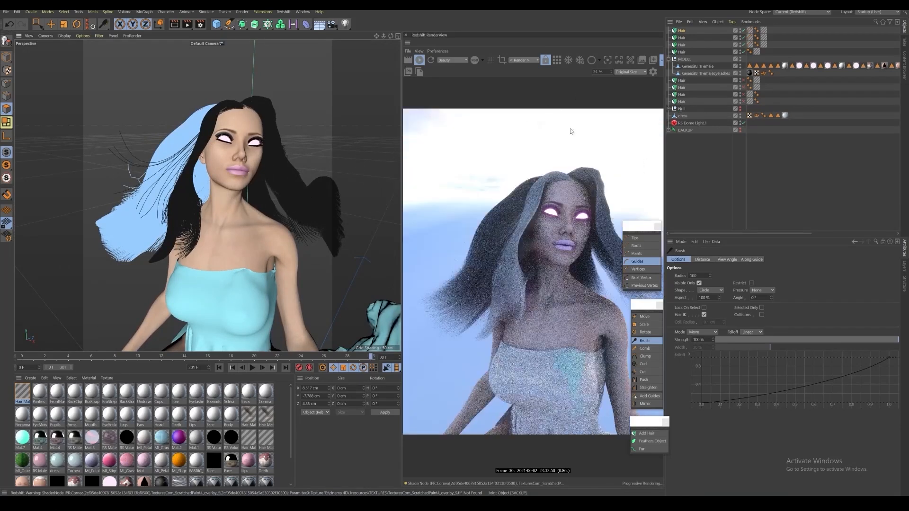
Step: Add a camera at the current front view, look through it, and set the Redshift render view to use it
{"action": "left_click", "coordinate": [332, 23]}
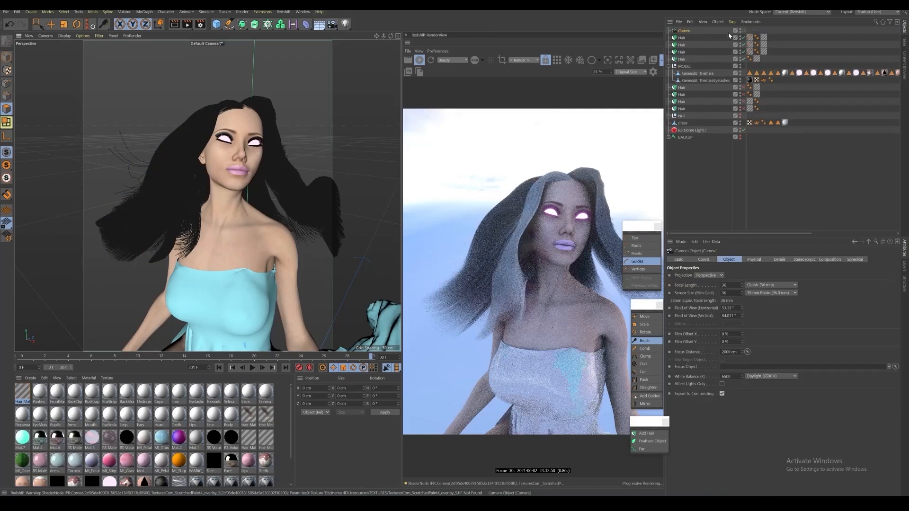
{"action": "left_click", "coordinate": [742, 32]}
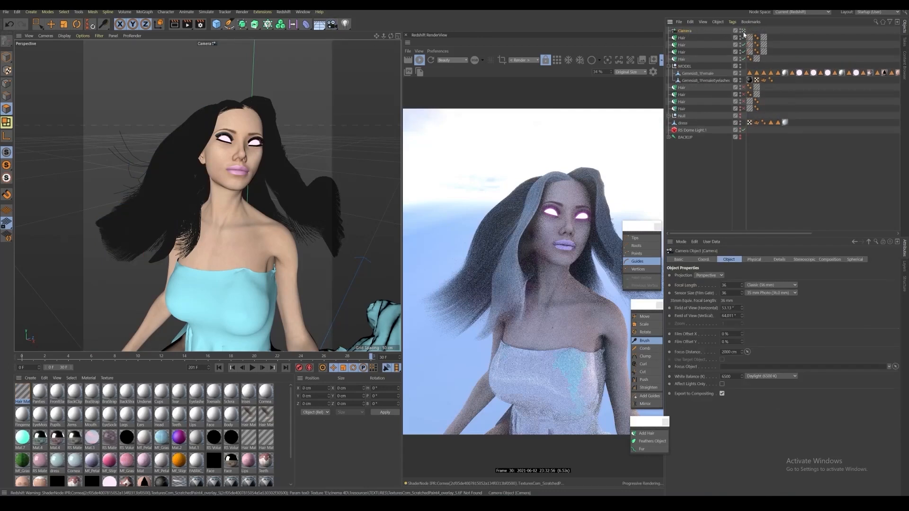
{"action": "left_click", "coordinate": [530, 60]}
{"action": "left_click", "coordinate": [535, 77]}
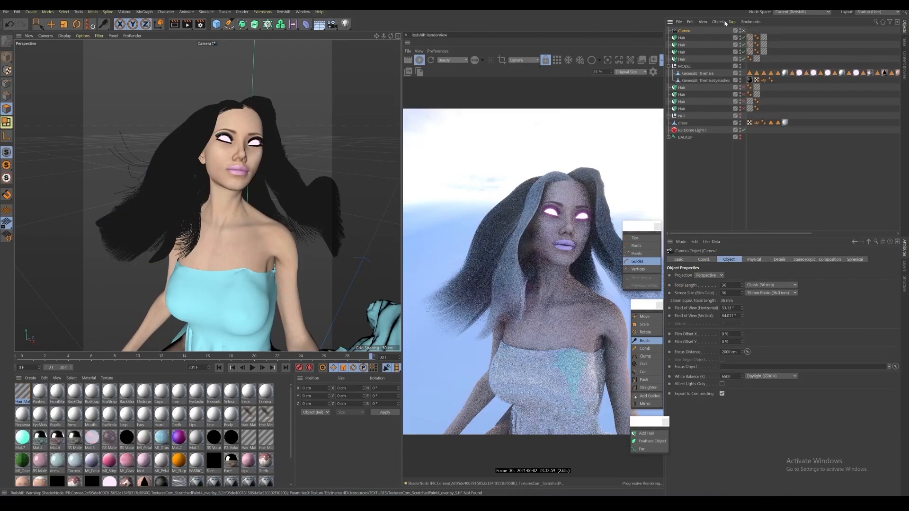
Step: Toggle the camera view to orbit the viewport independently of the render, and hide the camera object
{"action": "left_click", "coordinate": [743, 31]}
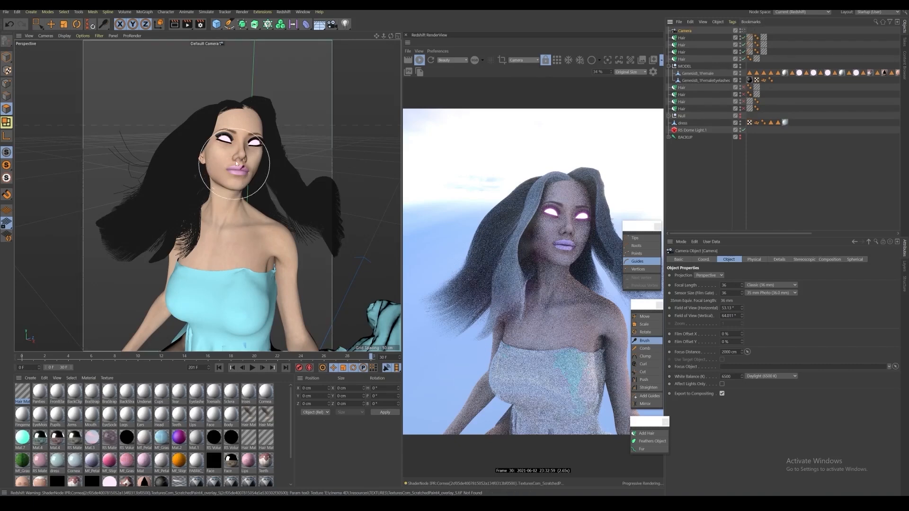
{"action": "scroll", "coordinate": [244, 184], "scroll_direction": "down", "scroll_amount": 1}
{"action": "left_click_drag", "start_coordinate": [279, 184], "coordinate": [152, 200], "text": "alt"}
{"action": "left_click", "coordinate": [740, 30]}
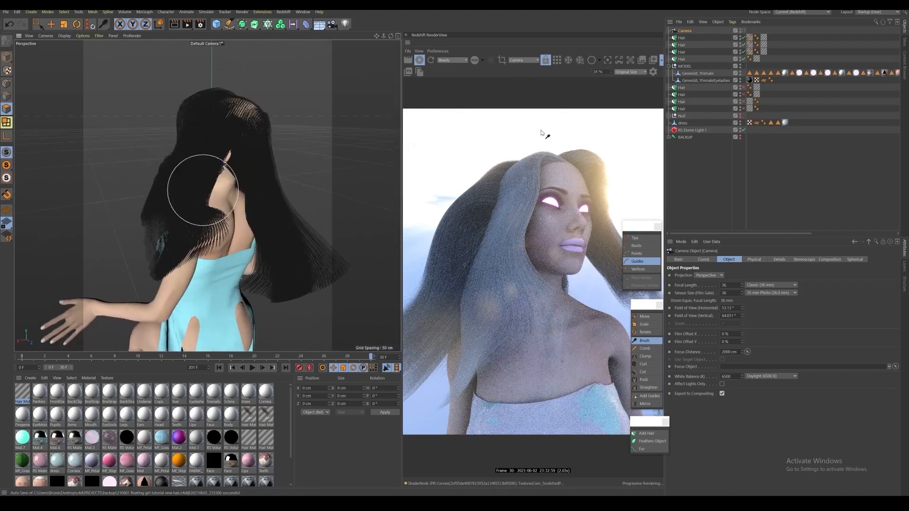
{"action": "left_click", "coordinate": [743, 31]}
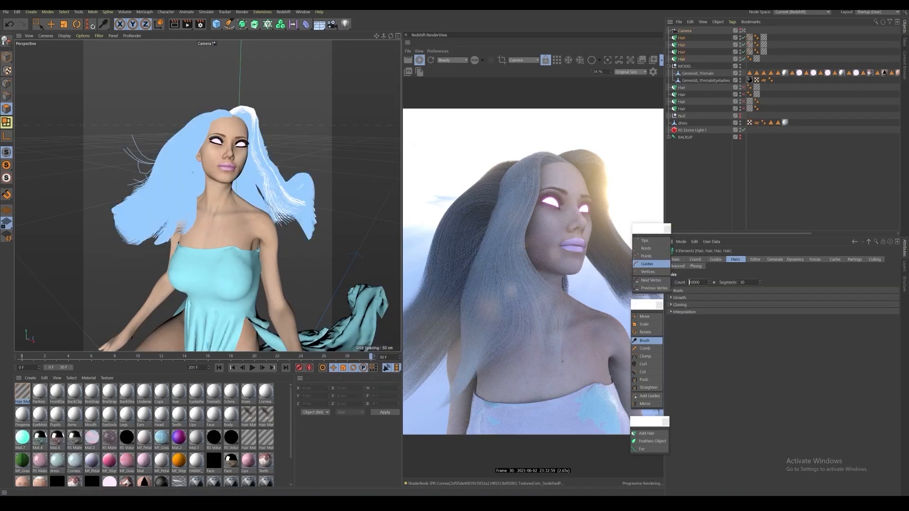
Step: Set the hair count to 7000 for all four active Hair objects and check the Hair Mat material's thickness settings
{"action": "key", "text": "Return"}
{"action": "left_click", "coordinate": [697, 269]}
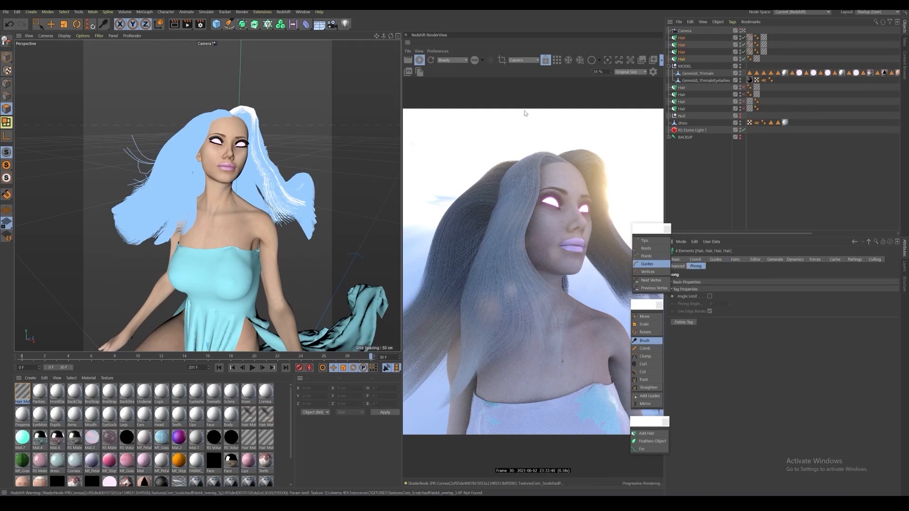
{"action": "left_click", "coordinate": [682, 38]}
{"action": "left_click", "coordinate": [682, 60], "text": "shift"}
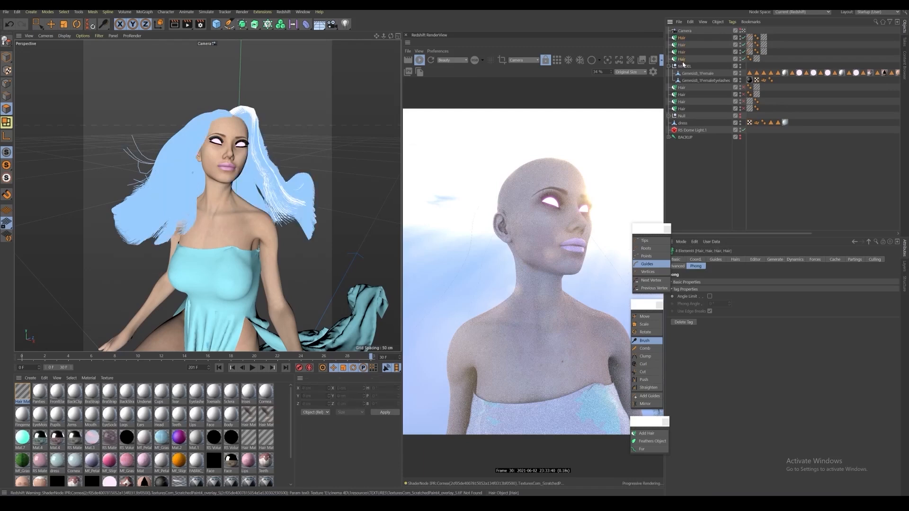
{"action": "left_click", "coordinate": [735, 259]}
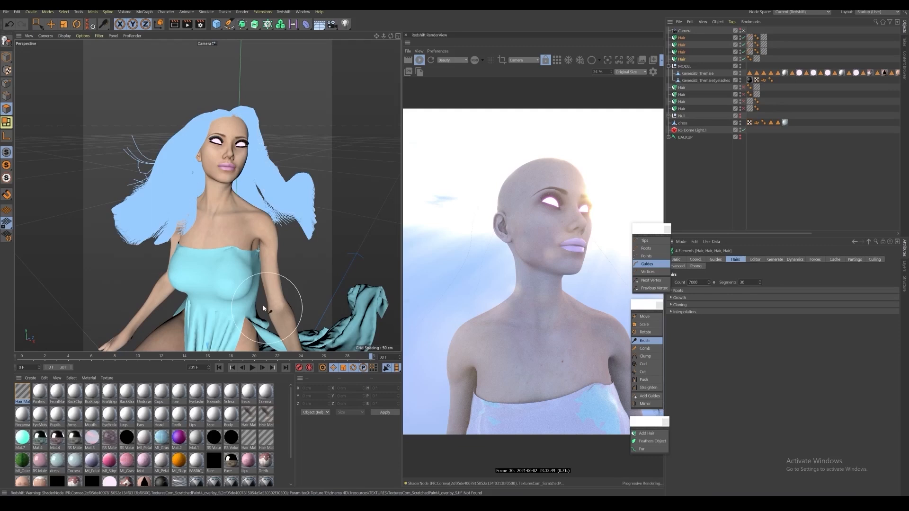
{"action": "double_click", "coordinate": [24, 396]}
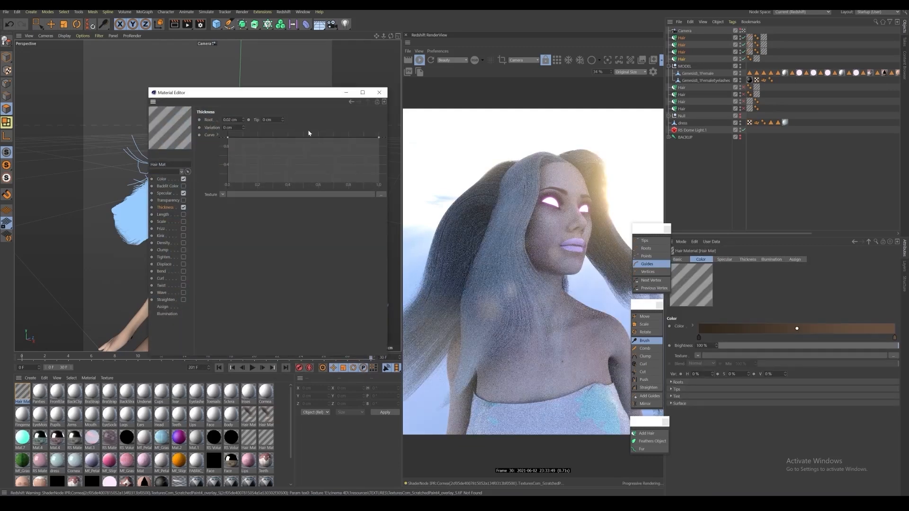
{"action": "left_click", "coordinate": [346, 93]}
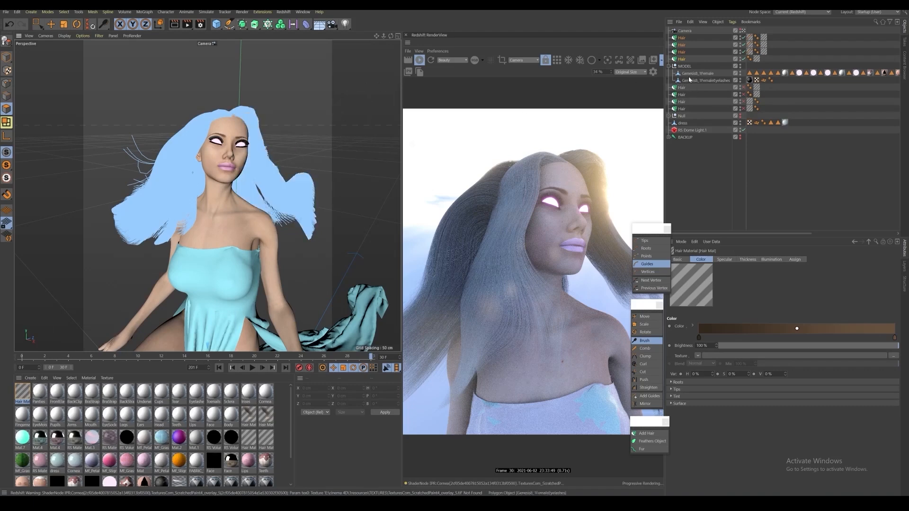
Step: Brush the ends of the front hair section on the figure's left side outward and shape its roots near the forehead
{"action": "left_click", "coordinate": [684, 58]}
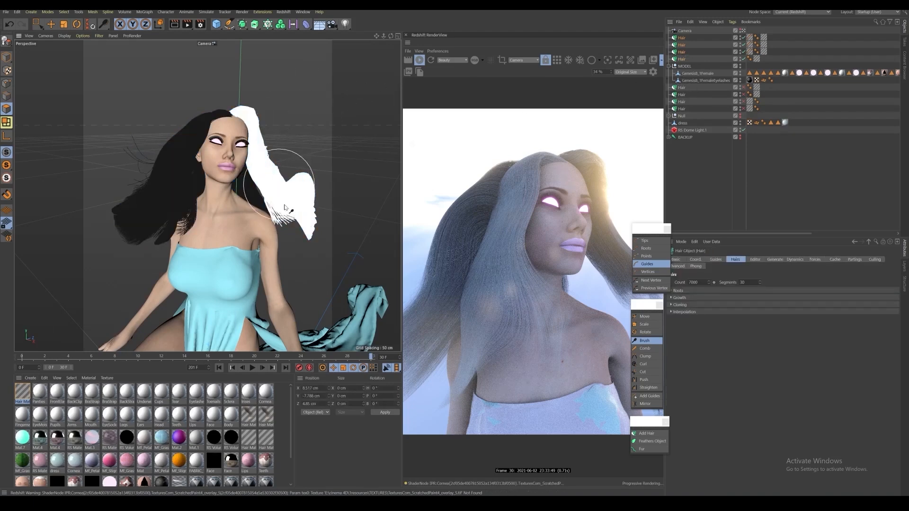
{"action": "left_click_drag", "start_coordinate": [296, 197], "coordinate": [333, 214]}
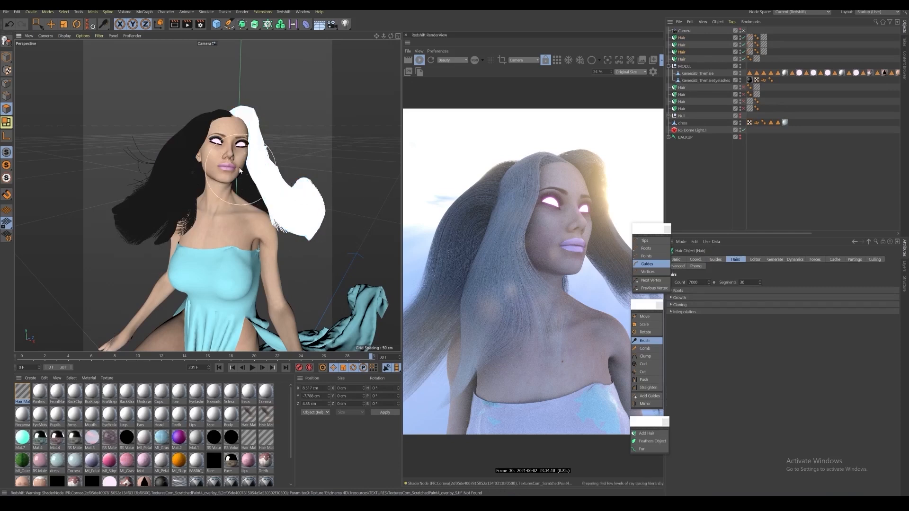
{"action": "mouse_move", "coordinate": [274, 193]}
{"action": "left_mouse_down", "text": "alt"}
{"action": "mouse_move", "coordinate": [246, 186]}
{"action": "mouse_move", "coordinate": [257, 171]}
{"action": "left_mouse_up", "text": "alt"}
{"action": "left_click_drag", "start_coordinate": [235, 126], "coordinate": [250, 141]}
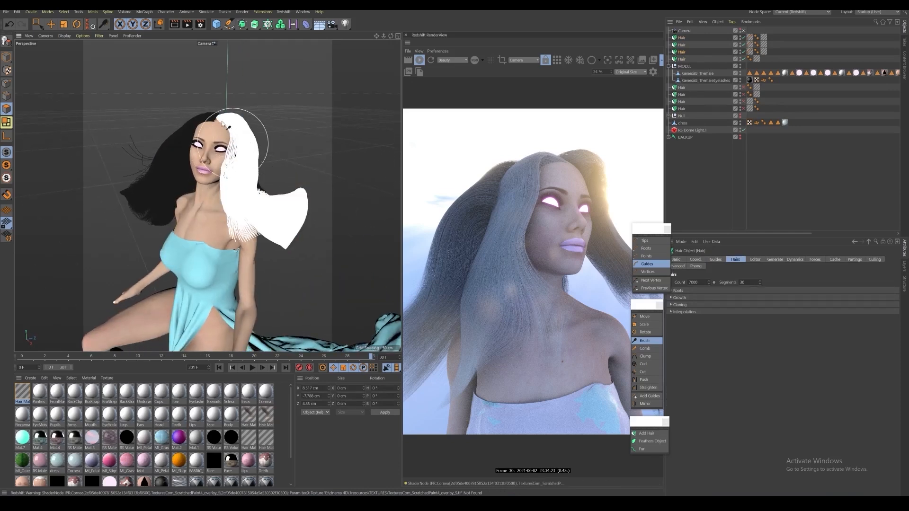
Step: Brush the lengths of the figure's left front hair section down beside her arm and sweep the ends slightly back
{"action": "left_click_drag", "start_coordinate": [248, 213], "coordinate": [163, 205], "text": "alt"}
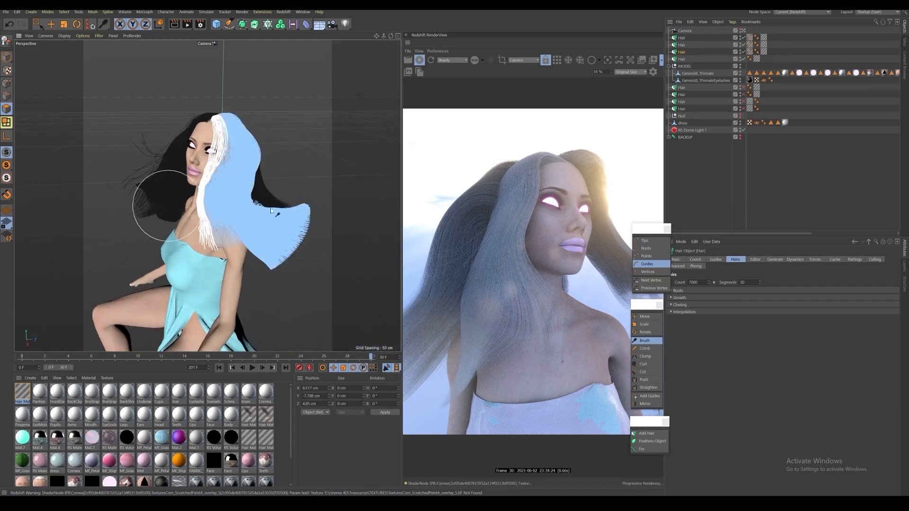
{"action": "left_click_drag", "start_coordinate": [286, 223], "coordinate": [284, 261]}
{"action": "left_click_drag", "start_coordinate": [296, 207], "coordinate": [288, 270]}
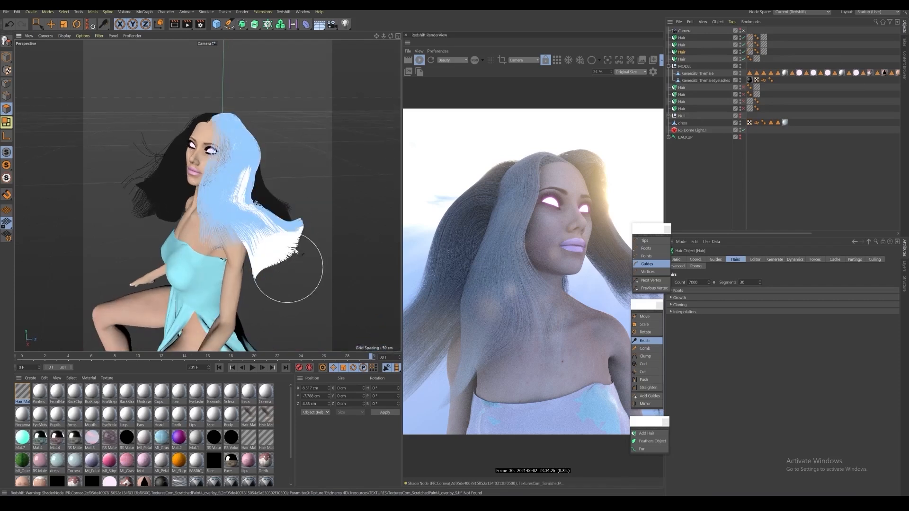
{"action": "scroll", "coordinate": [260, 225], "scroll_direction": "down", "scroll_amount": 4}
{"action": "left_click_drag", "start_coordinate": [262, 219], "coordinate": [277, 258]}
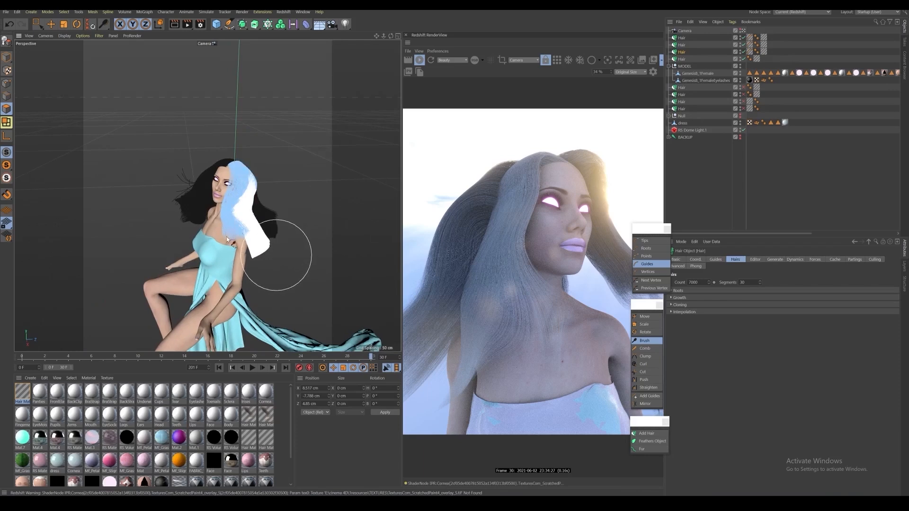
{"action": "mouse_move", "coordinate": [225, 237]}
{"action": "left_mouse_down"}
{"action": "mouse_move", "coordinate": [263, 254]}
{"action": "mouse_move", "coordinate": [293, 232]}
{"action": "left_mouse_up"}
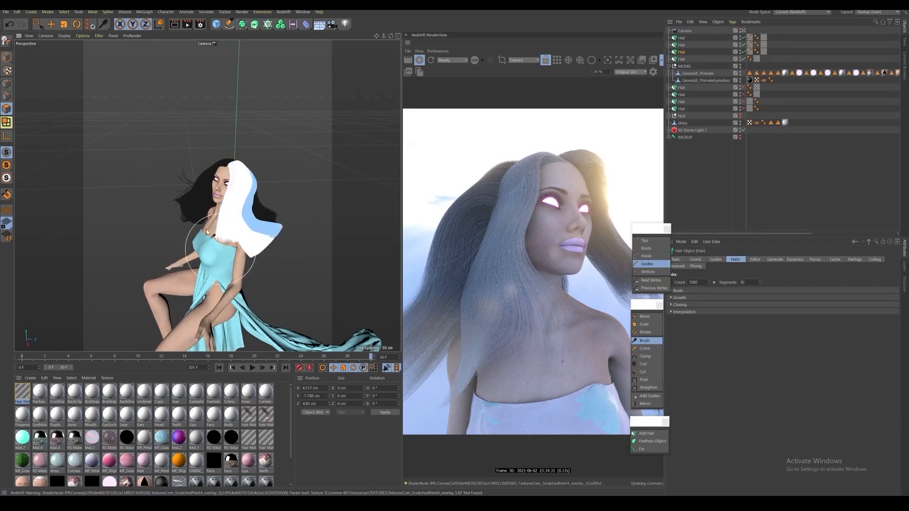
Step: Brush the rear hair section on the figure's right side down and inward toward her shoulder
{"action": "mouse_move", "coordinate": [192, 226]}
{"action": "left_mouse_down", "text": "alt"}
{"action": "mouse_move", "coordinate": [269, 218]}
{"action": "mouse_move", "coordinate": [244, 214]}
{"action": "mouse_move", "coordinate": [258, 217]}
{"action": "left_mouse_up", "text": "alt"}
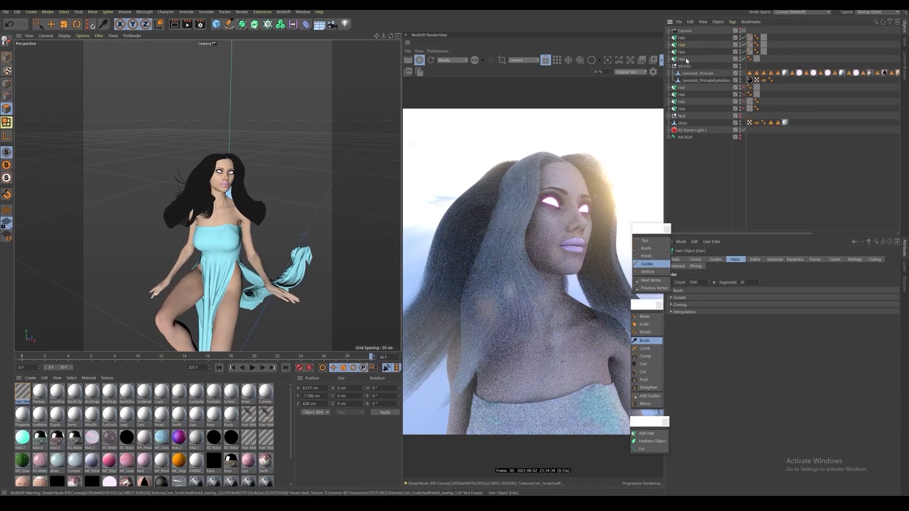
{"action": "left_click", "coordinate": [680, 44]}
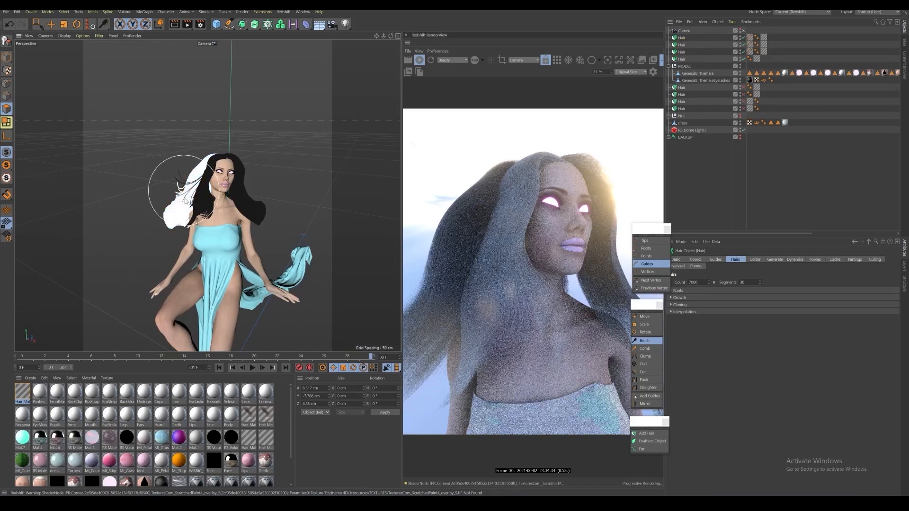
{"action": "mouse_move", "coordinate": [188, 202]}
{"action": "left_mouse_down"}
{"action": "mouse_move", "coordinate": [189, 174]}
{"action": "mouse_move", "coordinate": [180, 203]}
{"action": "mouse_move", "coordinate": [192, 219]}
{"action": "left_mouse_up"}
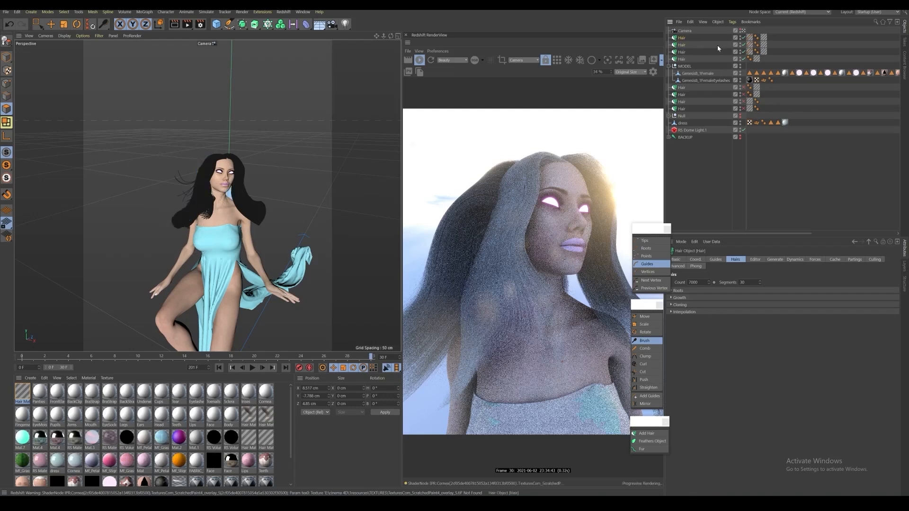
Step: Brush the front hair section on the figure's right side around her shoulder and lift its roots near the forehead
{"action": "left_click", "coordinate": [685, 58], "text": "shift"}
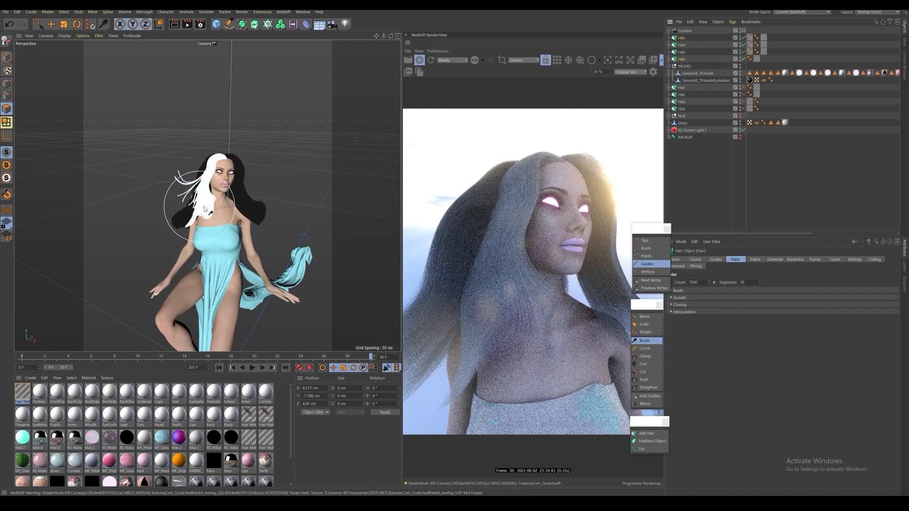
{"action": "left_click_drag", "start_coordinate": [204, 218], "coordinate": [176, 222]}
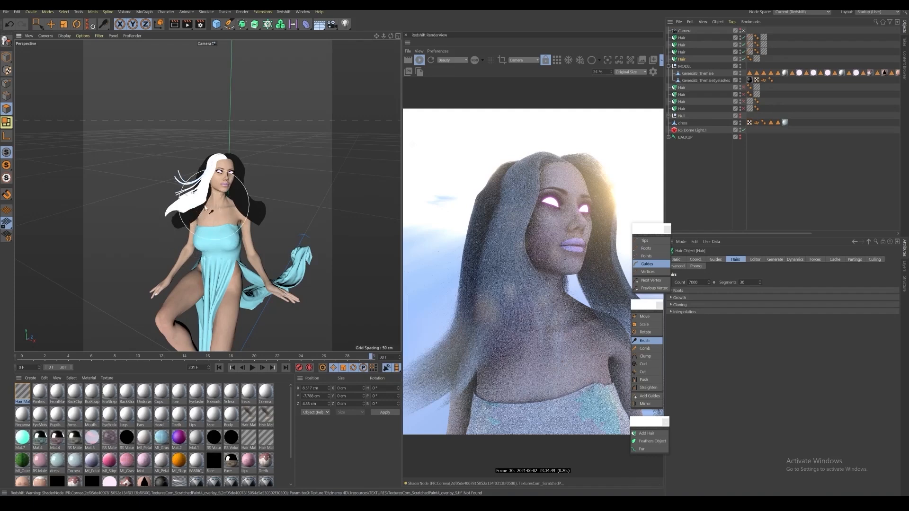
{"action": "mouse_move", "coordinate": [215, 178]}
{"action": "left_mouse_down"}
{"action": "mouse_move", "coordinate": [199, 164]}
{"action": "mouse_move", "coordinate": [194, 199]}
{"action": "mouse_move", "coordinate": [210, 186]}
{"action": "mouse_move", "coordinate": [208, 214]}
{"action": "mouse_move", "coordinate": [203, 189]}
{"action": "mouse_move", "coordinate": [225, 163]}
{"action": "left_mouse_up"}
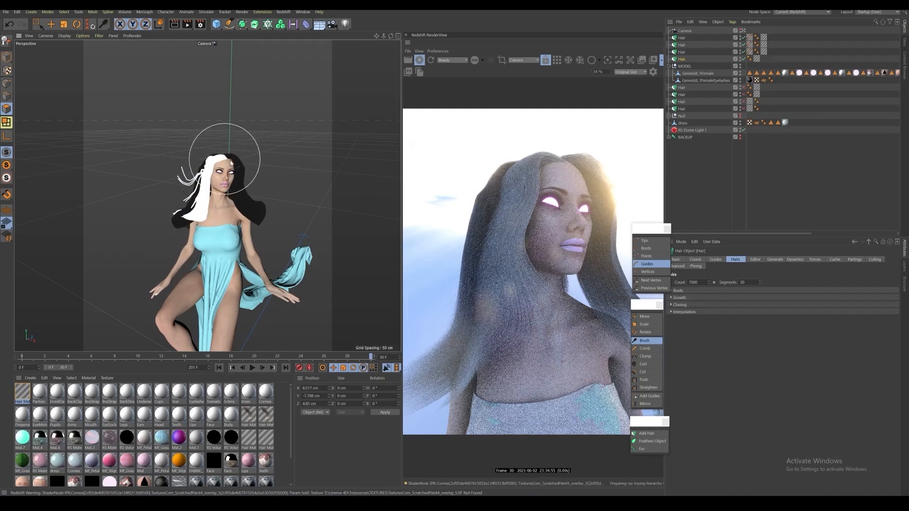
Step: Rework the front hair section on the figure's right side so its lengths hang straight down past her shoulder
{"action": "scroll", "coordinate": [229, 160], "scroll_direction": "up", "scroll_amount": 5}
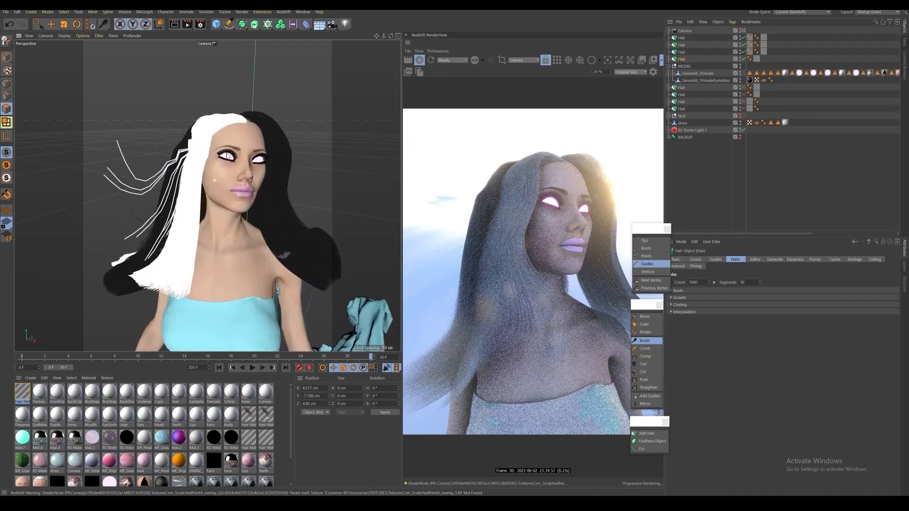
{"action": "mouse_move", "coordinate": [227, 155]}
{"action": "left_mouse_down", "text": "alt"}
{"action": "mouse_move", "coordinate": [212, 183]}
{"action": "mouse_move", "coordinate": [292, 221]}
{"action": "mouse_move", "coordinate": [281, 200]}
{"action": "left_mouse_up", "text": "alt"}
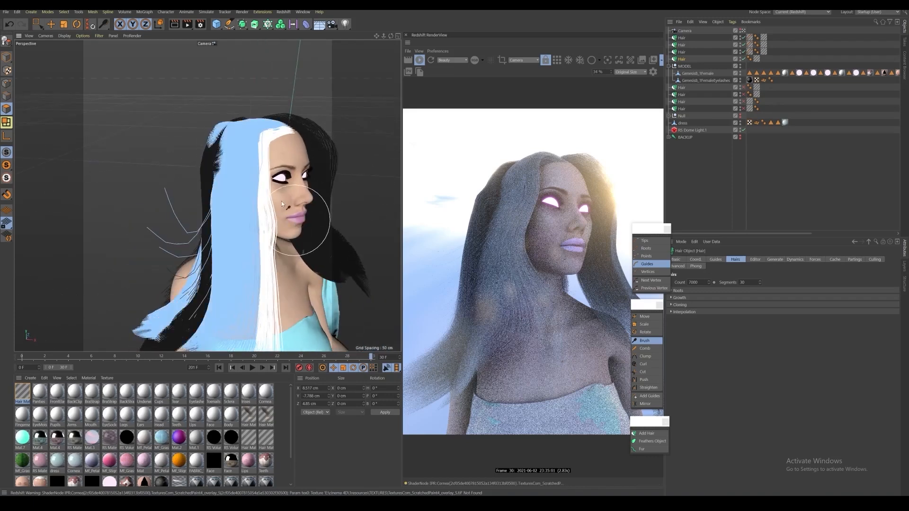
{"action": "scroll", "coordinate": [294, 219], "scroll_direction": "down", "scroll_amount": 3}
{"action": "key", "text": "u"}
{"action": "key", "text": "y"}
{"action": "key", "text": "u"}
{"action": "key", "text": "y"}
{"action": "key", "text": "u"}
{"action": "key", "text": "y"}
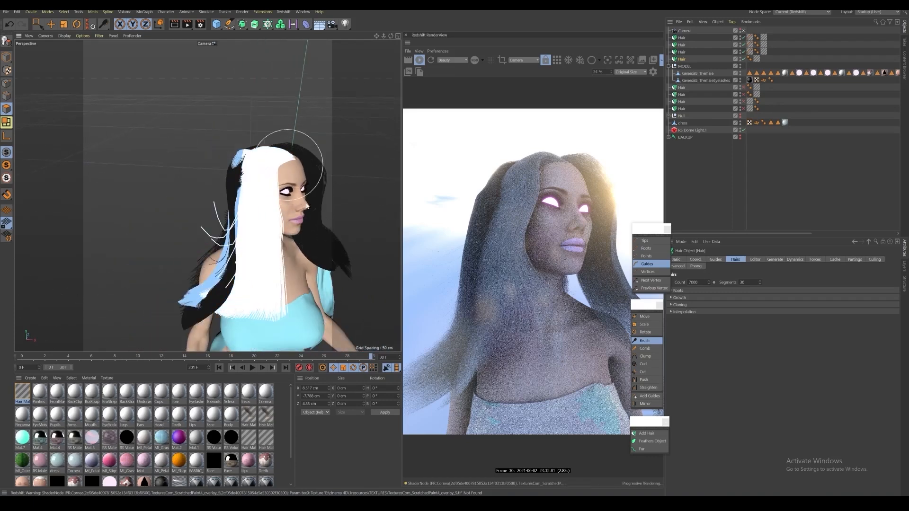
Step: Brush the rear hair section on the figure's right side backward and sweep its ends away from her shoulder
{"action": "left_click", "coordinate": [681, 60]}
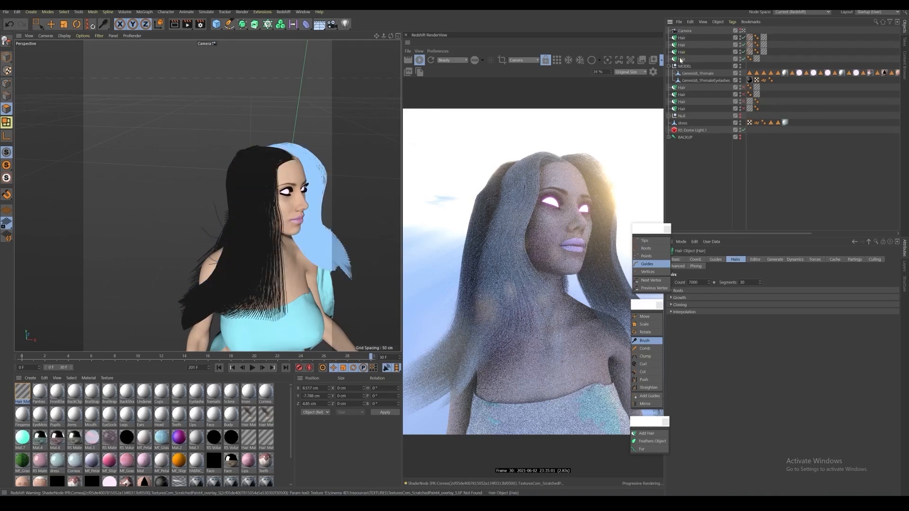
{"action": "left_click", "coordinate": [683, 44]}
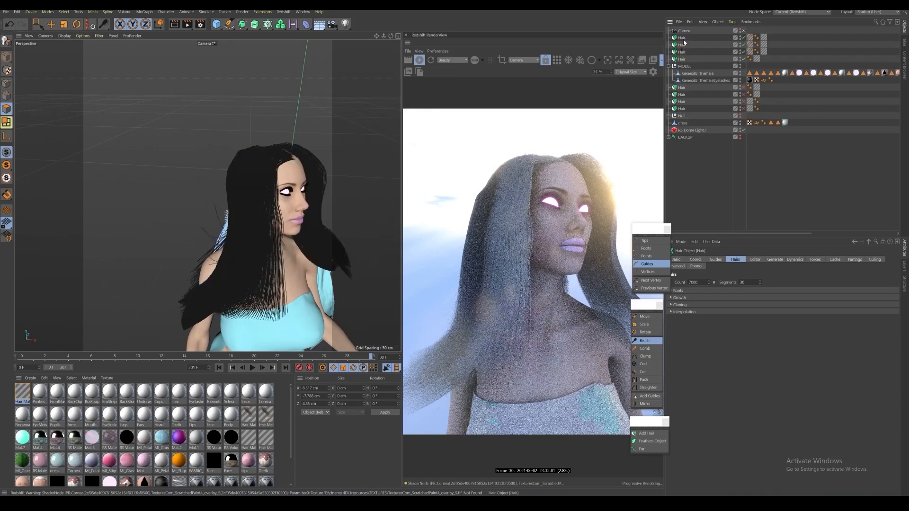
{"action": "left_click", "coordinate": [684, 45]}
{"action": "mouse_move", "coordinate": [270, 177]}
{"action": "left_mouse_down", "text": "alt"}
{"action": "mouse_move", "coordinate": [265, 226]}
{"action": "mouse_move", "coordinate": [322, 236]}
{"action": "left_mouse_up", "text": "alt"}
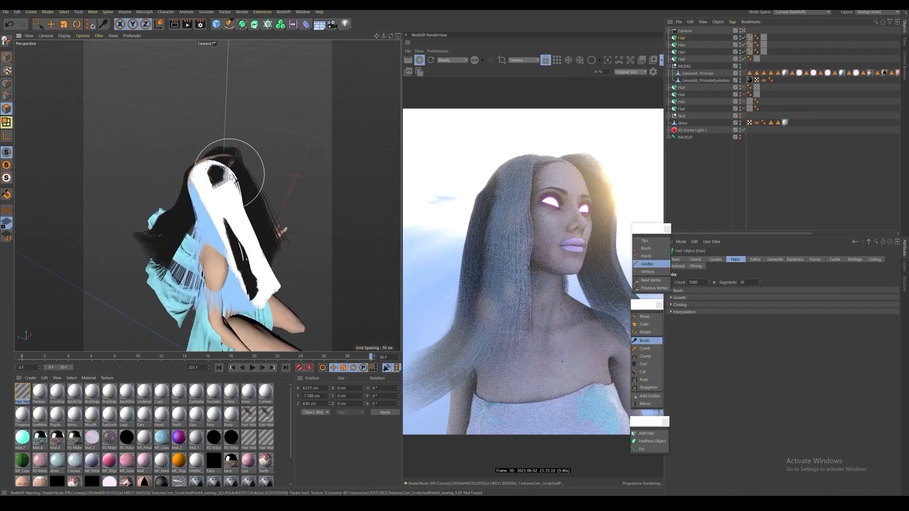
{"action": "mouse_move", "coordinate": [241, 215]}
{"action": "left_mouse_down"}
{"action": "mouse_move", "coordinate": [280, 228]}
{"action": "mouse_move", "coordinate": [284, 276]}
{"action": "mouse_move", "coordinate": [174, 245]}
{"action": "left_mouse_up"}
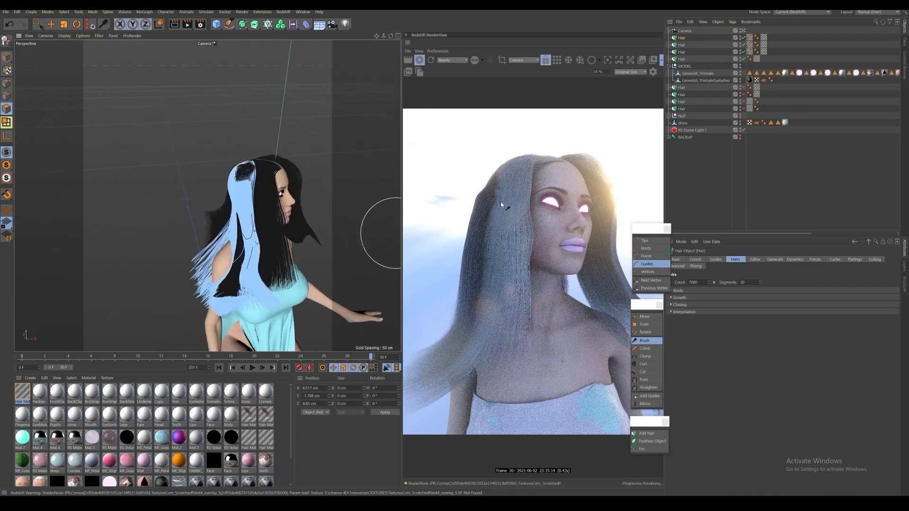
{"action": "scroll", "coordinate": [510, 214], "scroll_direction": "down", "scroll_amount": 1}
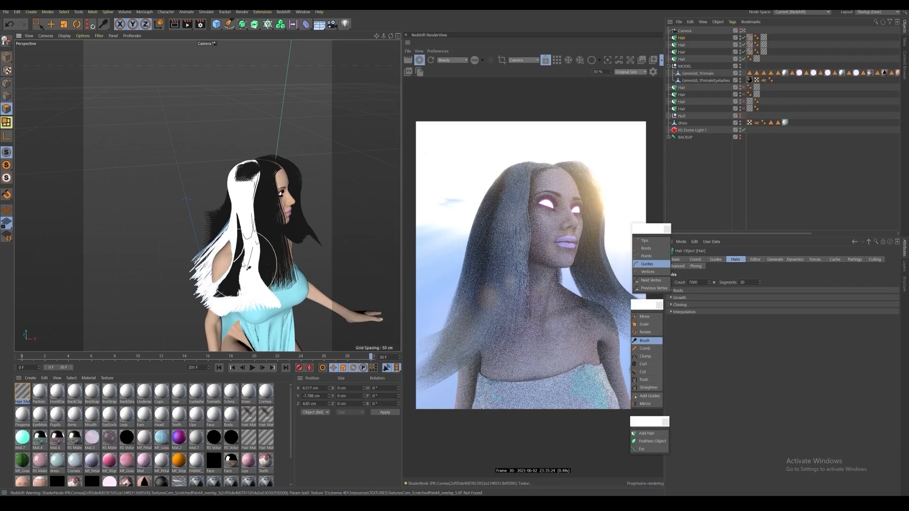
{"action": "left_click_drag", "start_coordinate": [223, 281], "coordinate": [184, 270]}
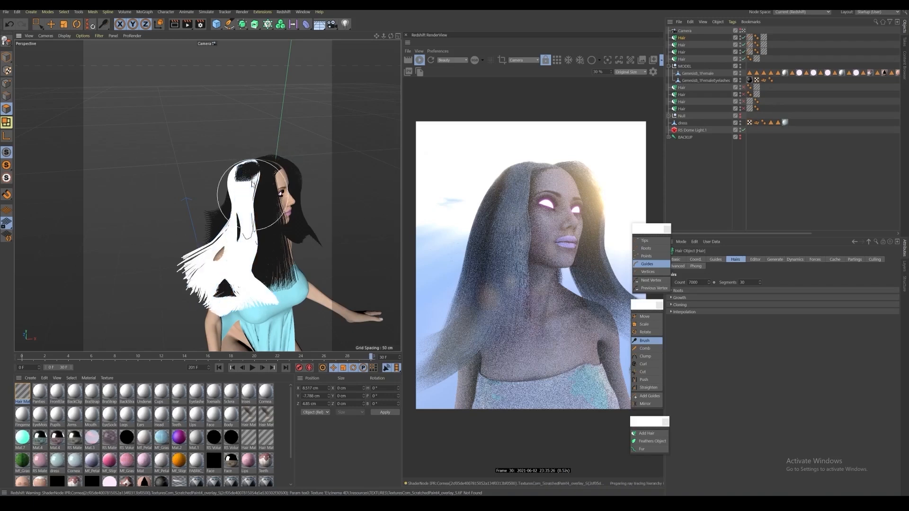
{"action": "left_click_drag", "start_coordinate": [254, 194], "coordinate": [178, 196], "text": "alt"}
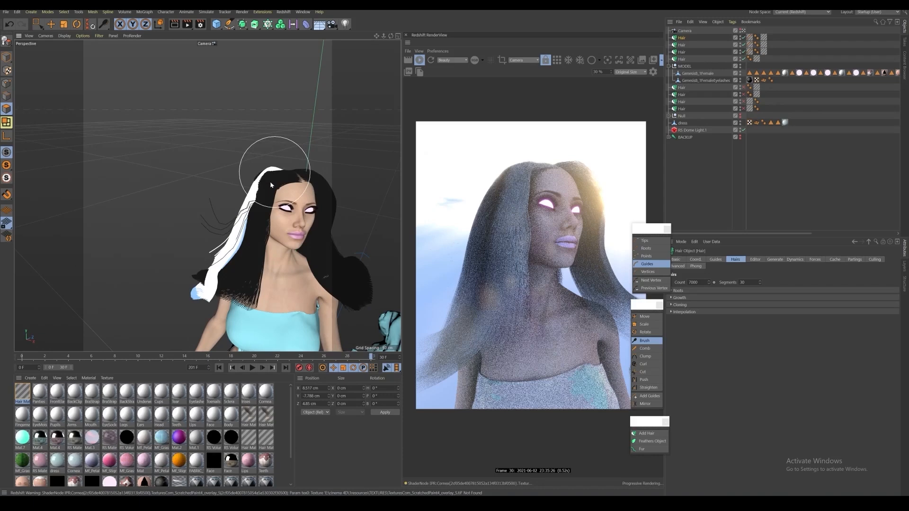
Step: Brush the roots of the front hair section on the figure's right side back from the forehead
{"action": "left_click_drag", "start_coordinate": [252, 181], "coordinate": [310, 265], "text": "alt"}
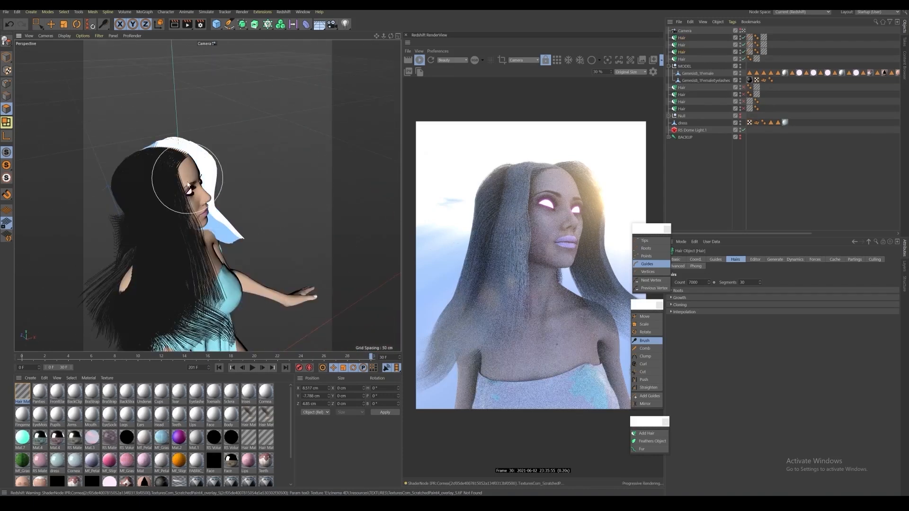
{"action": "left_click_drag", "start_coordinate": [162, 197], "coordinate": [118, 204], "text": "alt"}
{"action": "scroll", "coordinate": [147, 204], "scroll_direction": "up", "scroll_amount": 3}
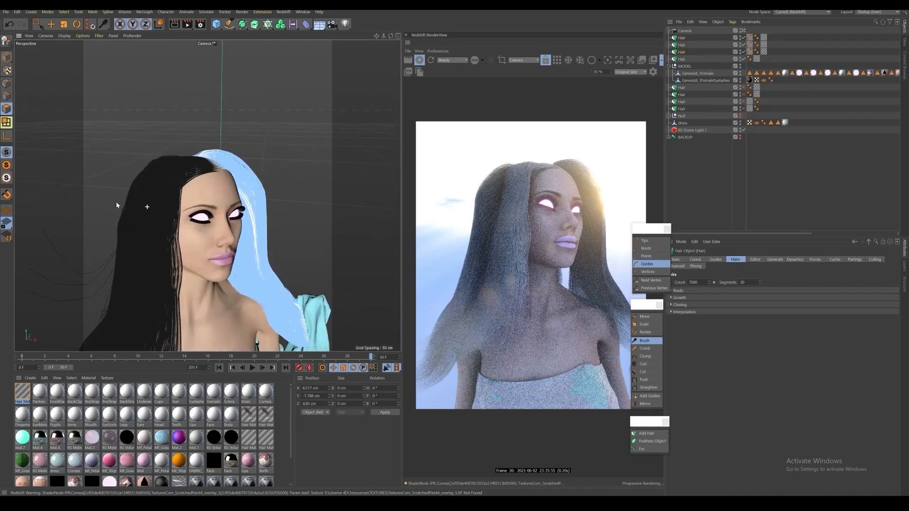
{"action": "left_click", "coordinate": [684, 59]}
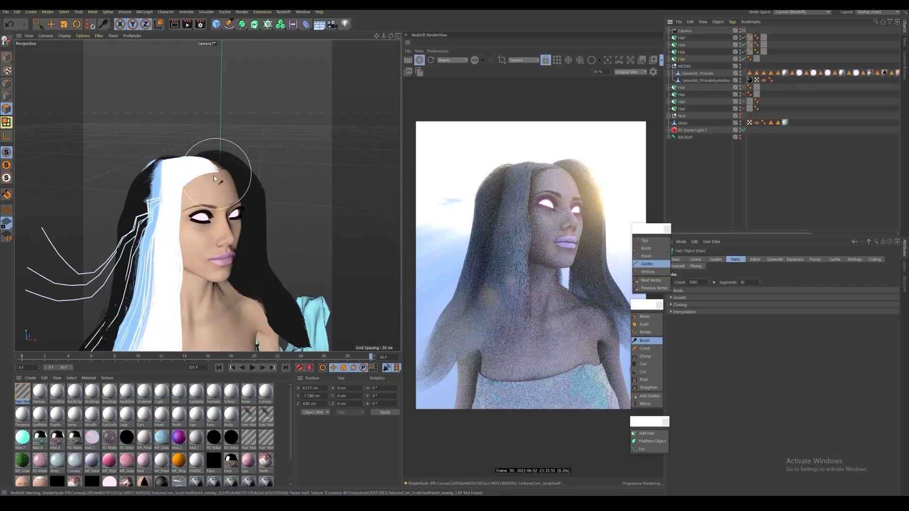
{"action": "mouse_move", "coordinate": [216, 172]}
{"action": "left_mouse_down"}
{"action": "mouse_move", "coordinate": [206, 179]}
{"action": "mouse_move", "coordinate": [204, 169]}
{"action": "mouse_move", "coordinate": [216, 172]}
{"action": "mouse_move", "coordinate": [191, 178]}
{"action": "mouse_move", "coordinate": [178, 194]}
{"action": "left_mouse_up"}
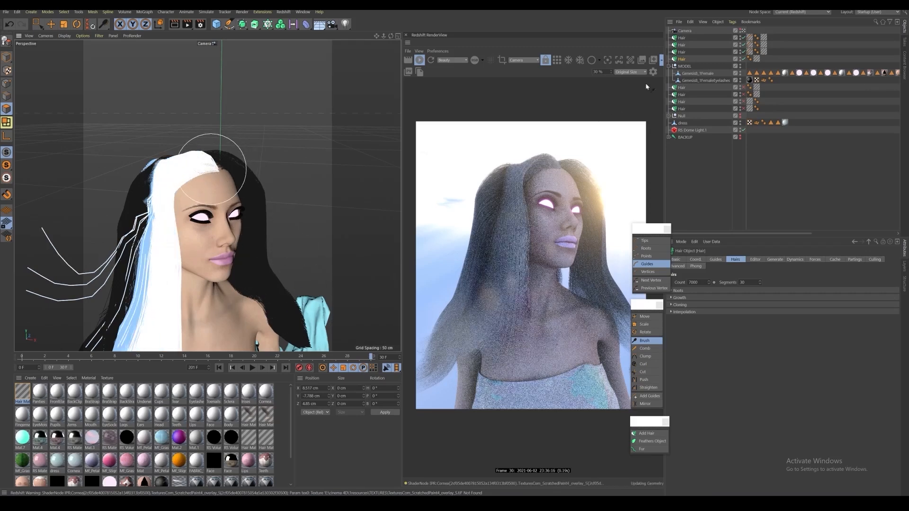
Step: Brush the front hair section on the figure's left side backward and down over the back of her shoulder
{"action": "left_click", "coordinate": [681, 53]}
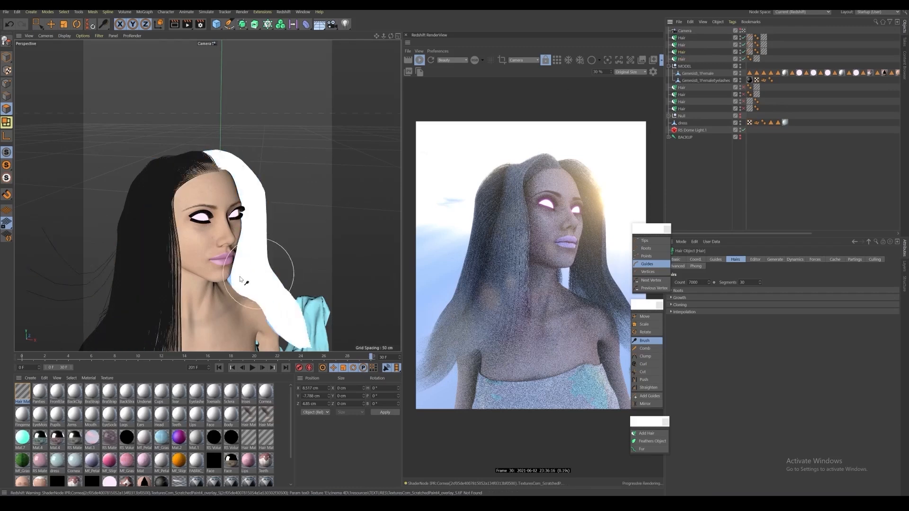
{"action": "left_click_drag", "start_coordinate": [202, 266], "coordinate": [150, 152], "text": "alt"}
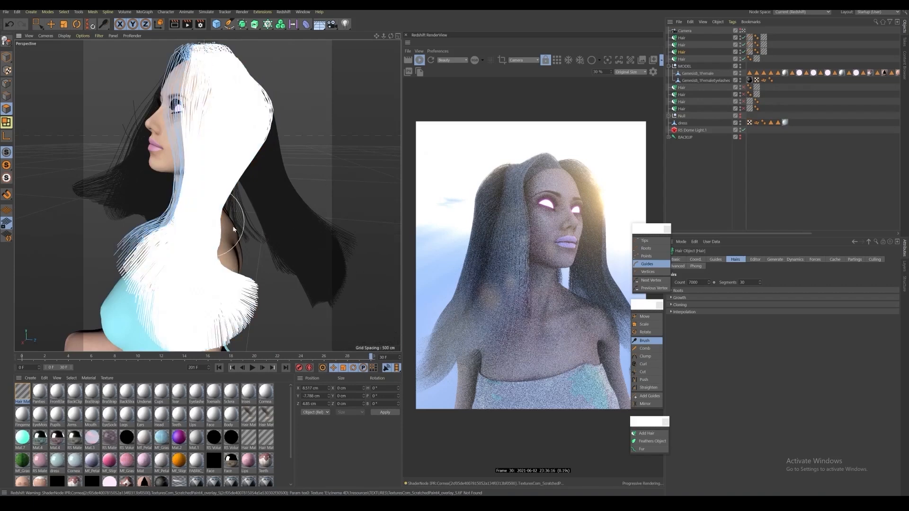
{"action": "mouse_move", "coordinate": [263, 226]}
{"action": "left_mouse_down"}
{"action": "mouse_move", "coordinate": [275, 223]}
{"action": "mouse_move", "coordinate": [266, 239]}
{"action": "mouse_move", "coordinate": [272, 274]}
{"action": "mouse_move", "coordinate": [256, 258]}
{"action": "left_mouse_up"}
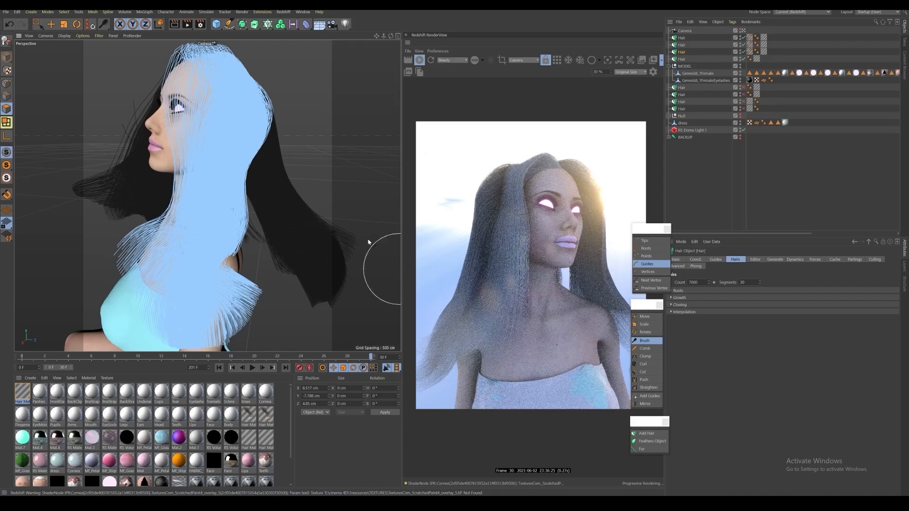
{"action": "mouse_move", "coordinate": [202, 223]}
{"action": "left_mouse_down"}
{"action": "mouse_move", "coordinate": [207, 243]}
{"action": "mouse_move", "coordinate": [267, 259]}
{"action": "mouse_move", "coordinate": [272, 245]}
{"action": "left_mouse_up"}
{"action": "scroll", "coordinate": [227, 264], "scroll_direction": "down", "scroll_amount": 6}
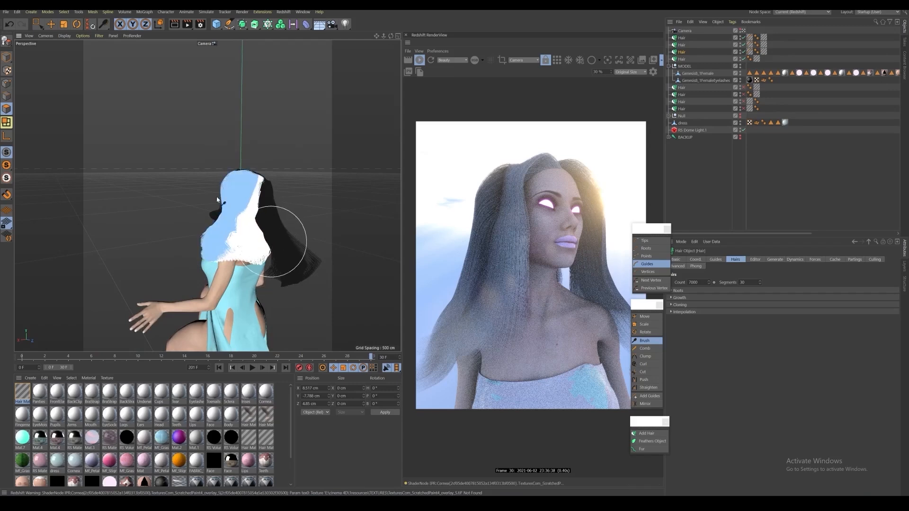
{"action": "left_click_drag", "start_coordinate": [217, 199], "coordinate": [240, 223]}
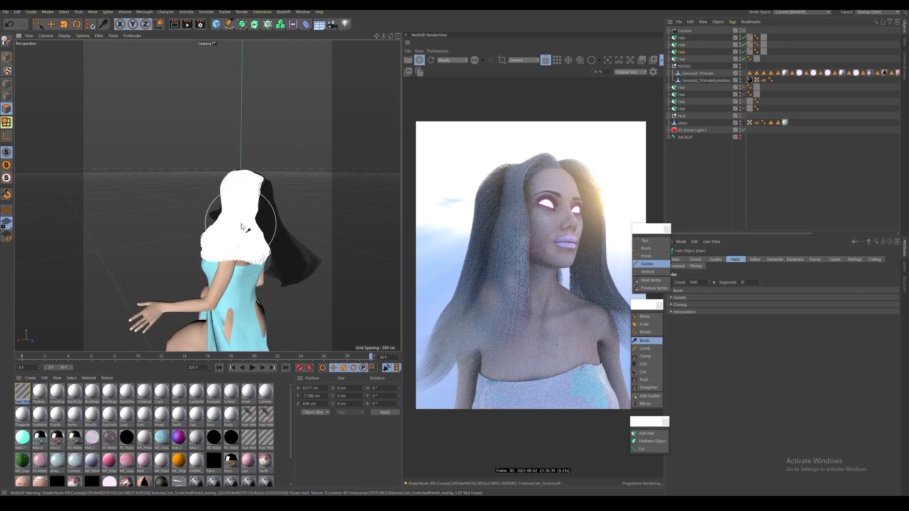
{"action": "left_click_drag", "start_coordinate": [244, 231], "coordinate": [300, 237], "text": "alt"}
{"action": "left_click_drag", "start_coordinate": [201, 235], "coordinate": [223, 227], "text": "alt"}
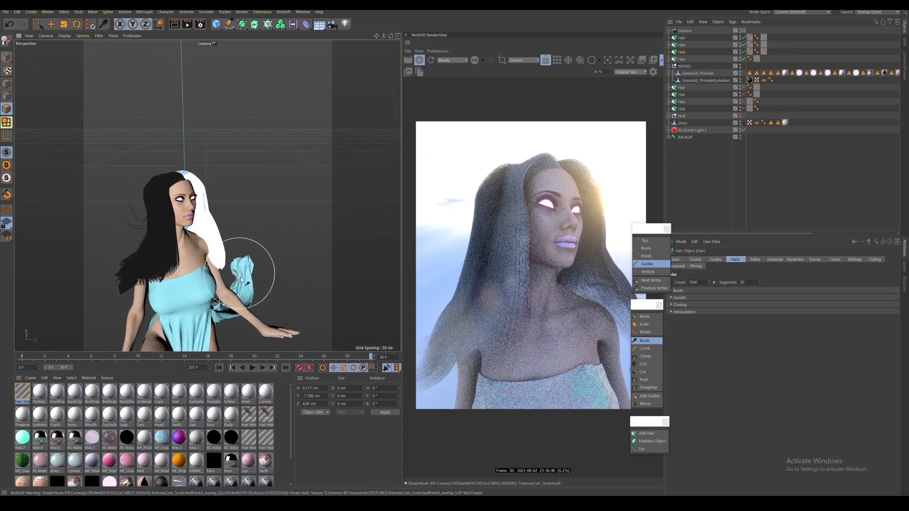
Step: Brush the ends of the left front hair section outward where they rest on her shoulder and upper arm
{"action": "left_click_drag", "start_coordinate": [241, 274], "coordinate": [133, 273]}
{"action": "left_click_drag", "start_coordinate": [206, 282], "coordinate": [205, 279]}
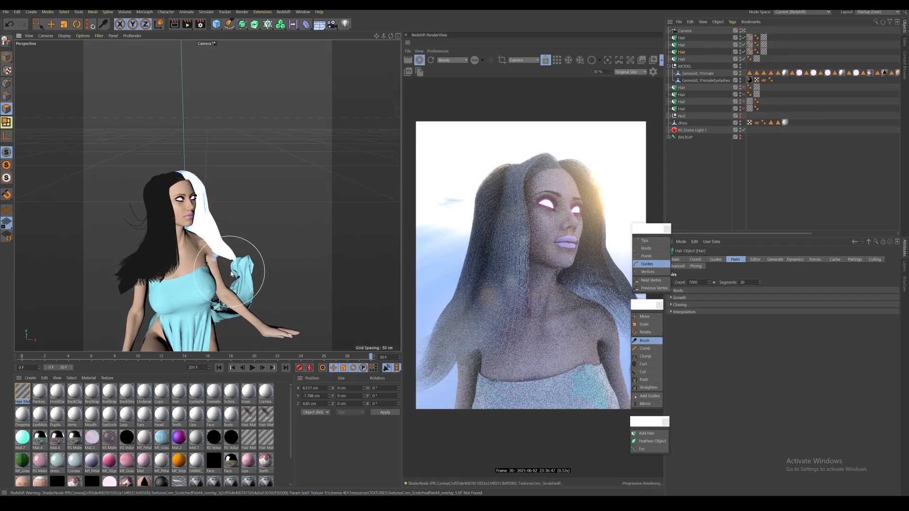
{"action": "right_click_drag", "start_coordinate": [209, 254], "coordinate": [223, 222], "text": "alt"}
{"action": "mouse_move", "coordinate": [217, 243]}
{"action": "left_mouse_down"}
{"action": "mouse_move", "coordinate": [227, 278]}
{"action": "mouse_move", "coordinate": [220, 251]}
{"action": "left_mouse_up"}
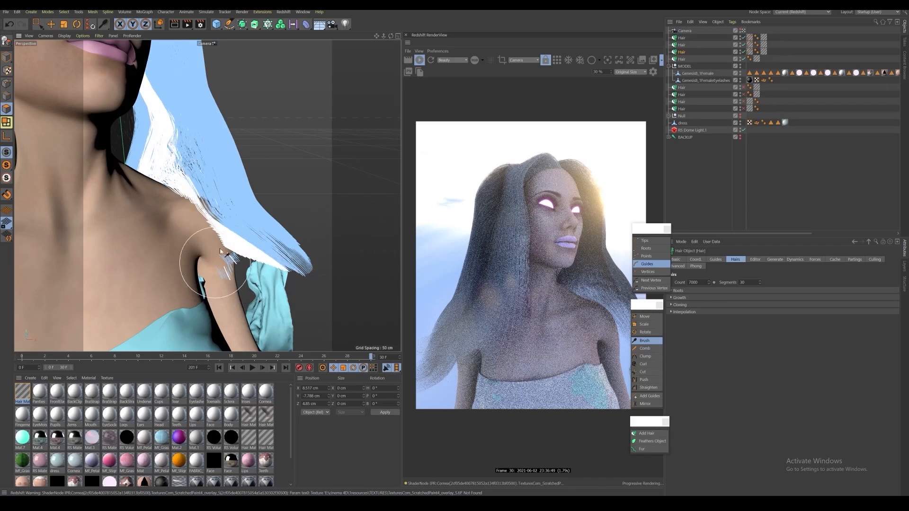
{"action": "mouse_move", "coordinate": [220, 257]}
{"action": "right_mouse_down", "text": "alt"}
{"action": "mouse_move", "coordinate": [229, 247]}
{"action": "mouse_move", "coordinate": [222, 265]}
{"action": "right_mouse_up", "text": "alt"}
{"action": "mouse_move", "coordinate": [224, 268]}
{"action": "left_mouse_down"}
{"action": "mouse_move", "coordinate": [202, 280]}
{"action": "mouse_move", "coordinate": [219, 265]}
{"action": "mouse_move", "coordinate": [232, 273]}
{"action": "left_mouse_up"}
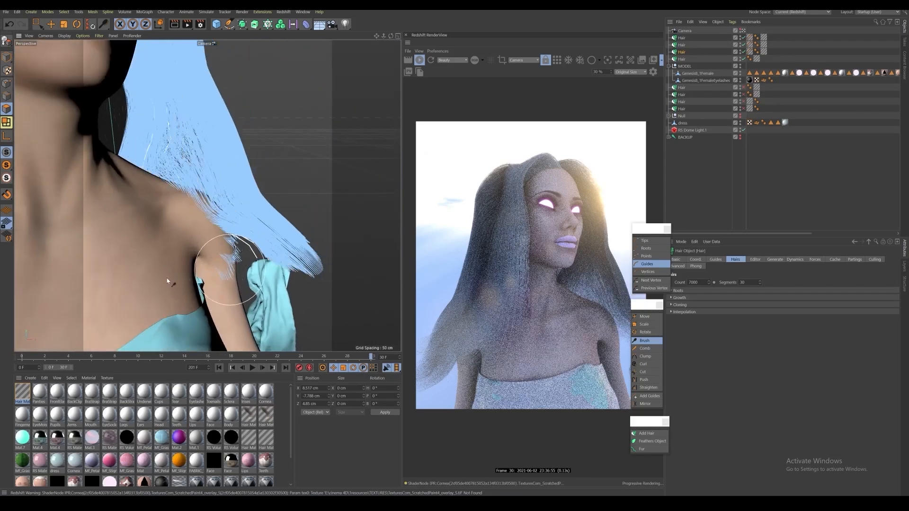
Step: From behind the figure, brush the left hair section's lengths down over her shoulder blade
{"action": "left_click_drag", "start_coordinate": [166, 281], "coordinate": [158, 260], "text": "alt"}
{"action": "right_click_drag", "start_coordinate": [159, 260], "coordinate": [238, 215], "text": "alt"}
{"action": "left_click_drag", "start_coordinate": [238, 215], "coordinate": [178, 239], "text": "alt"}
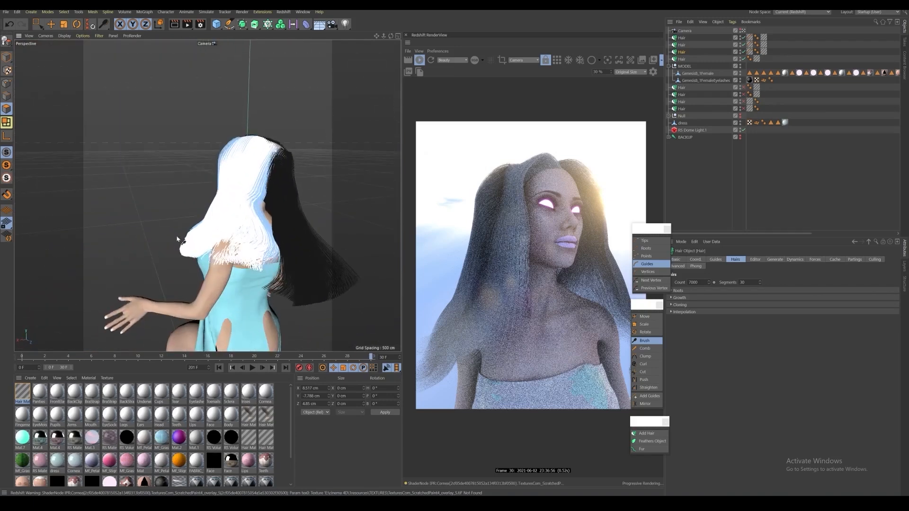
{"action": "mouse_move", "coordinate": [239, 252]}
{"action": "left_mouse_down"}
{"action": "mouse_move", "coordinate": [286, 250]}
{"action": "mouse_move", "coordinate": [228, 263]}
{"action": "left_mouse_up"}
{"action": "mouse_move", "coordinate": [286, 233]}
{"action": "left_mouse_down"}
{"action": "mouse_move", "coordinate": [249, 244]}
{"action": "mouse_move", "coordinate": [265, 246]}
{"action": "mouse_move", "coordinate": [286, 209]}
{"action": "mouse_move", "coordinate": [296, 232]}
{"action": "mouse_move", "coordinate": [282, 260]}
{"action": "mouse_move", "coordinate": [246, 261]}
{"action": "left_mouse_up"}
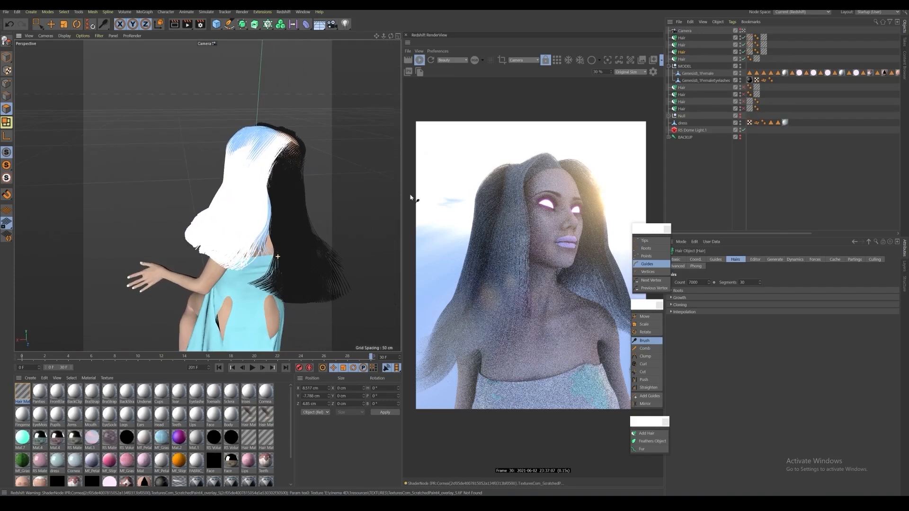
Step: Brush the adjoining rear hair section inward toward the middle of the figure's back, including its upper lengths
{"action": "left_click", "coordinate": [682, 45]}
{"action": "left_click_drag", "start_coordinate": [314, 245], "coordinate": [246, 251]}
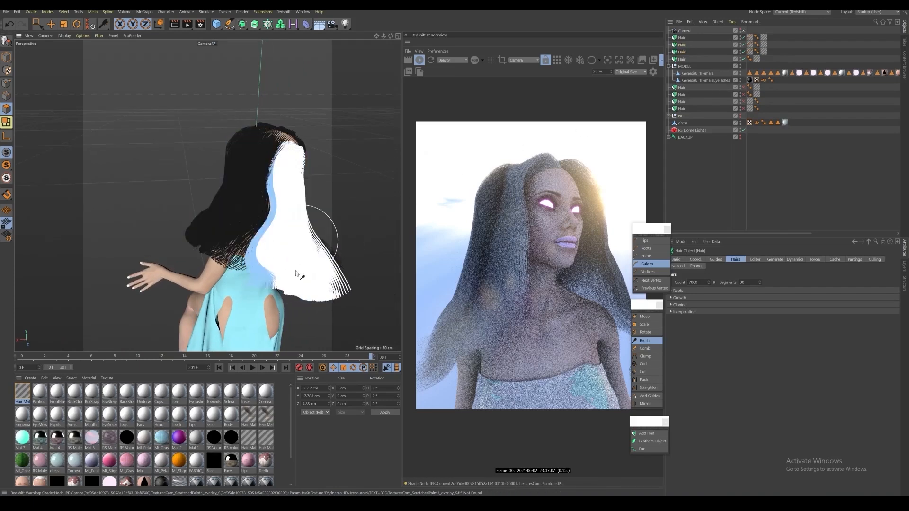
{"action": "left_click_drag", "start_coordinate": [296, 273], "coordinate": [141, 180], "text": "alt"}
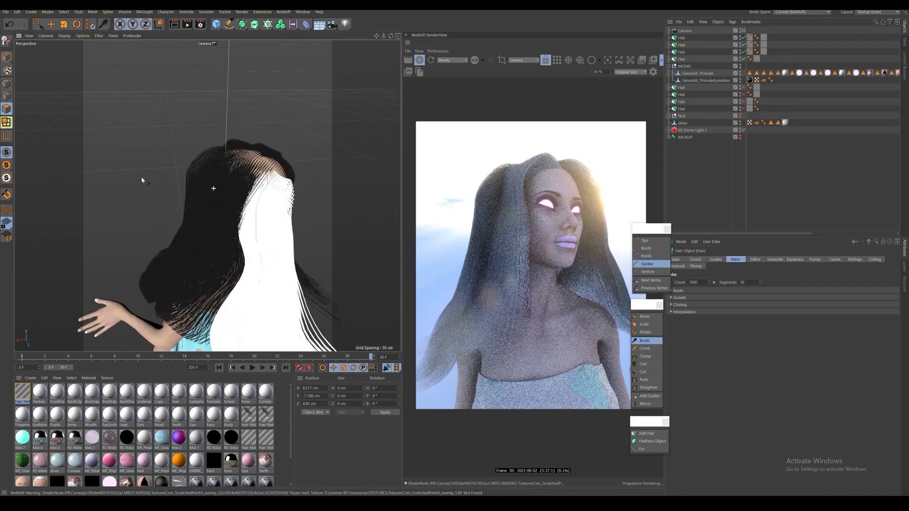
{"action": "left_click_drag", "start_coordinate": [293, 206], "coordinate": [236, 216]}
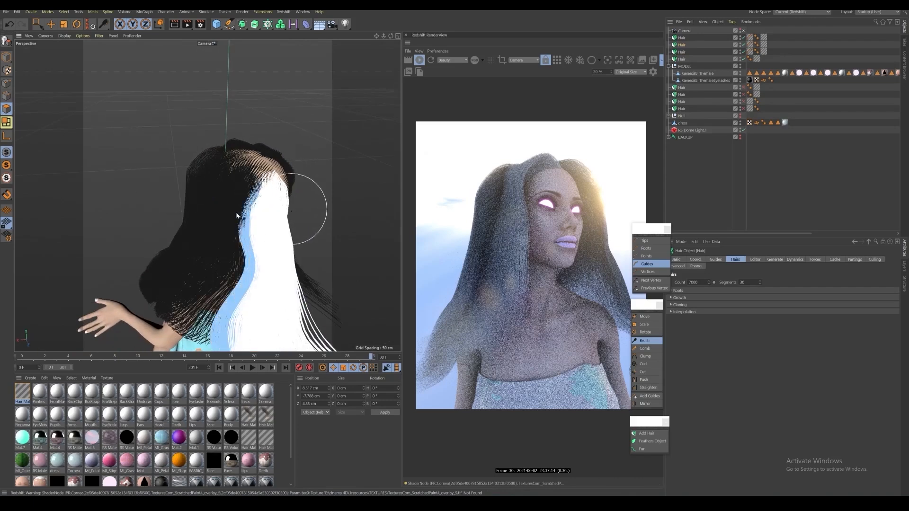
Step: Brush the guides of the hair section at the back of the head so its lower ends spread outward over the shoulders
{"action": "scroll", "coordinate": [236, 216], "scroll_direction": "down", "scroll_amount": 5}
{"action": "mouse_move", "coordinate": [241, 280]}
{"action": "left_mouse_down"}
{"action": "mouse_move", "coordinate": [248, 288]}
{"action": "mouse_move", "coordinate": [229, 296]}
{"action": "mouse_move", "coordinate": [254, 309]}
{"action": "mouse_move", "coordinate": [186, 233]}
{"action": "mouse_move", "coordinate": [122, 214]}
{"action": "mouse_move", "coordinate": [205, 250]}
{"action": "mouse_move", "coordinate": [217, 281]}
{"action": "mouse_move", "coordinate": [216, 326]}
{"action": "left_mouse_up"}
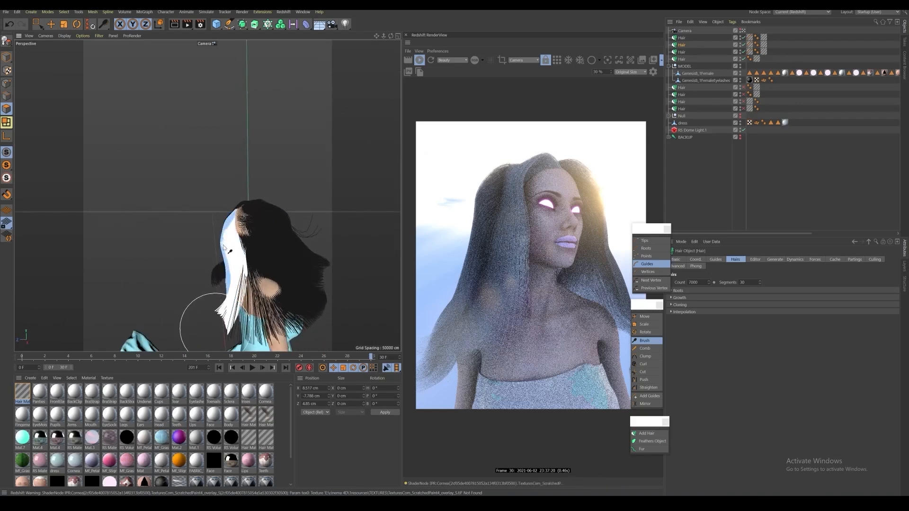
{"action": "left_click_drag", "start_coordinate": [223, 250], "coordinate": [228, 319]}
{"action": "mouse_move", "coordinate": [241, 281]}
{"action": "left_mouse_down", "text": "alt"}
{"action": "mouse_move", "coordinate": [242, 298]}
{"action": "mouse_move", "coordinate": [300, 285]}
{"action": "left_mouse_up", "text": "alt"}
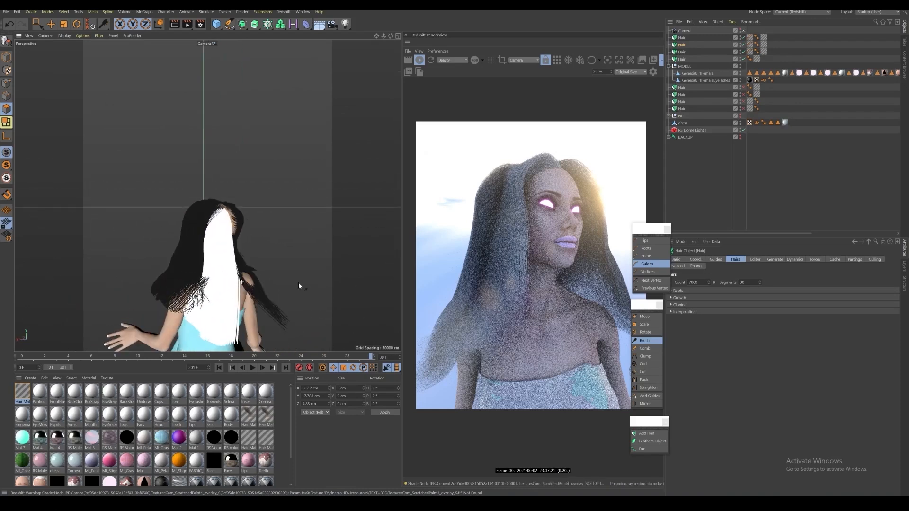
{"action": "mouse_move", "coordinate": [227, 324]}
{"action": "left_mouse_down"}
{"action": "mouse_move", "coordinate": [262, 312]}
{"action": "mouse_move", "coordinate": [218, 331]}
{"action": "left_mouse_up"}
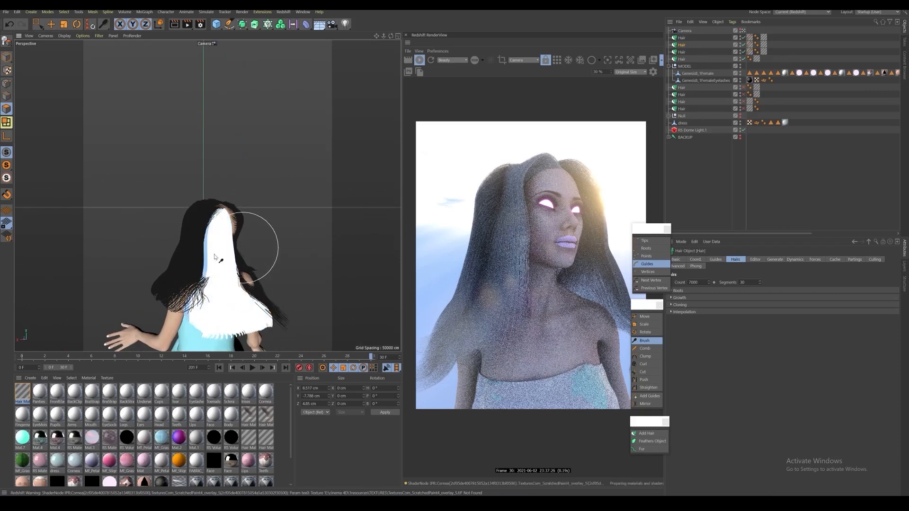
Step: Examine the shape of the brushed hair on the full figure from behind and from the front
{"action": "left_click", "coordinate": [28, 397]}
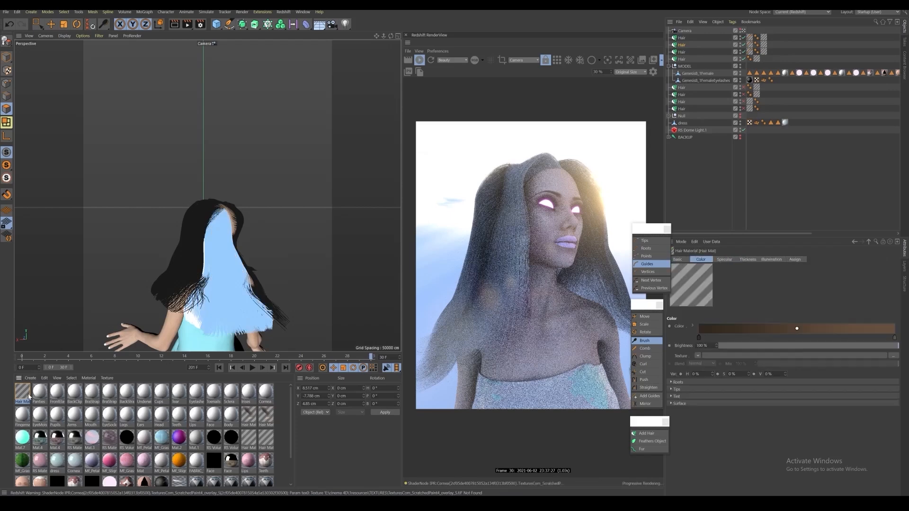
{"action": "double_click", "coordinate": [23, 393]}
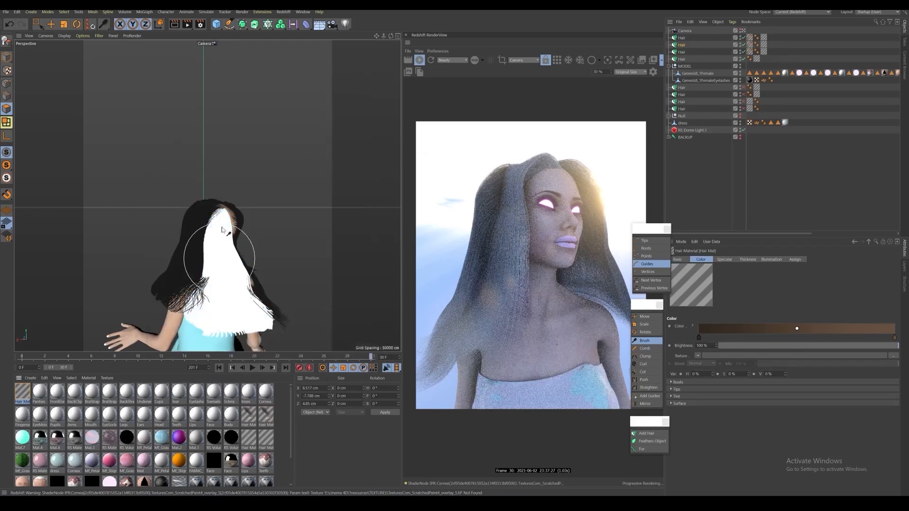
{"action": "left_click_drag", "start_coordinate": [165, 248], "coordinate": [172, 273], "text": "alt"}
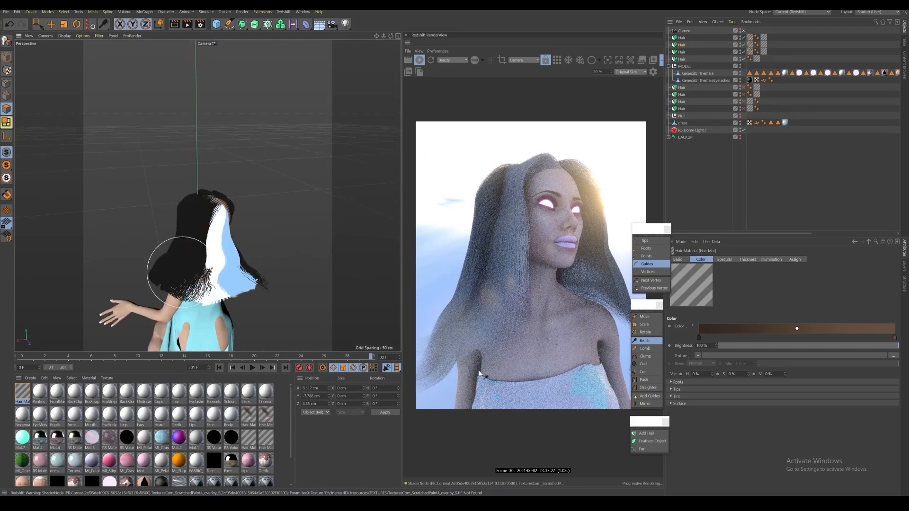
{"action": "mouse_move", "coordinate": [235, 277]}
{"action": "right_mouse_down", "text": "alt"}
{"action": "mouse_move", "coordinate": [197, 260]}
{"action": "mouse_move", "coordinate": [234, 282]}
{"action": "right_mouse_up", "text": "alt"}
{"action": "middle_click_drag", "start_coordinate": [234, 283], "coordinate": [232, 221], "text": "alt"}
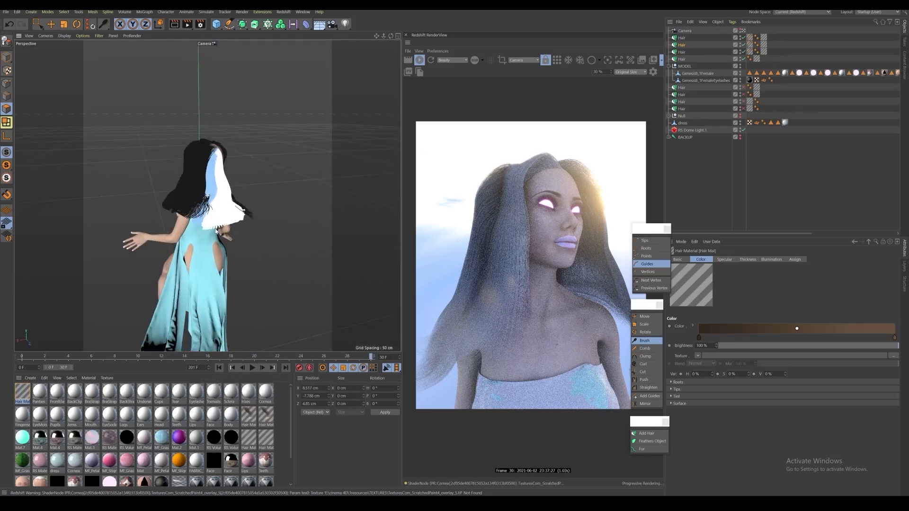
{"action": "right_click_drag", "start_coordinate": [203, 215], "coordinate": [223, 246], "text": "alt"}
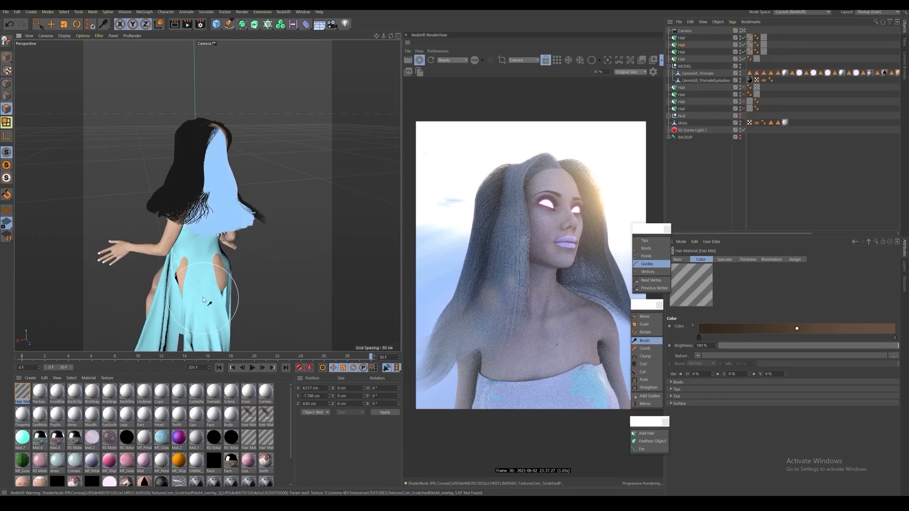
{"action": "key", "text": "0"}
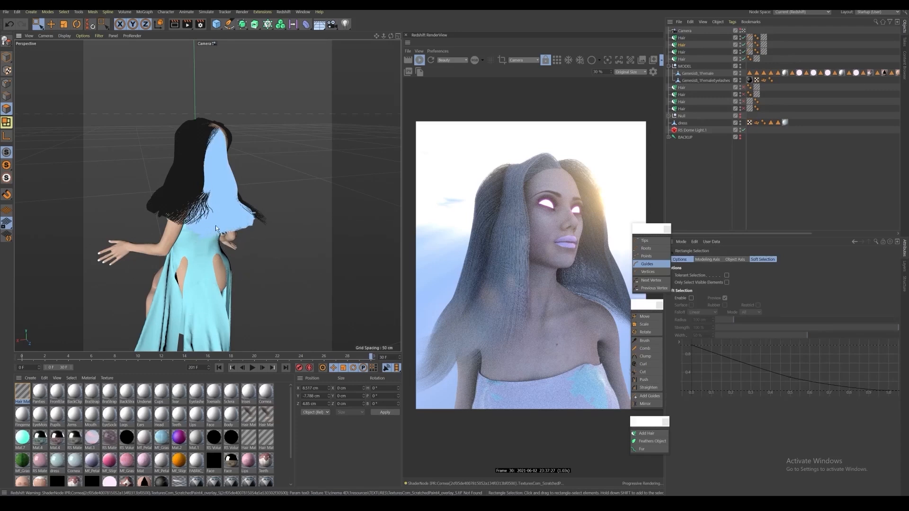
{"action": "left_click_drag", "start_coordinate": [146, 174], "coordinate": [273, 202], "text": "alt"}
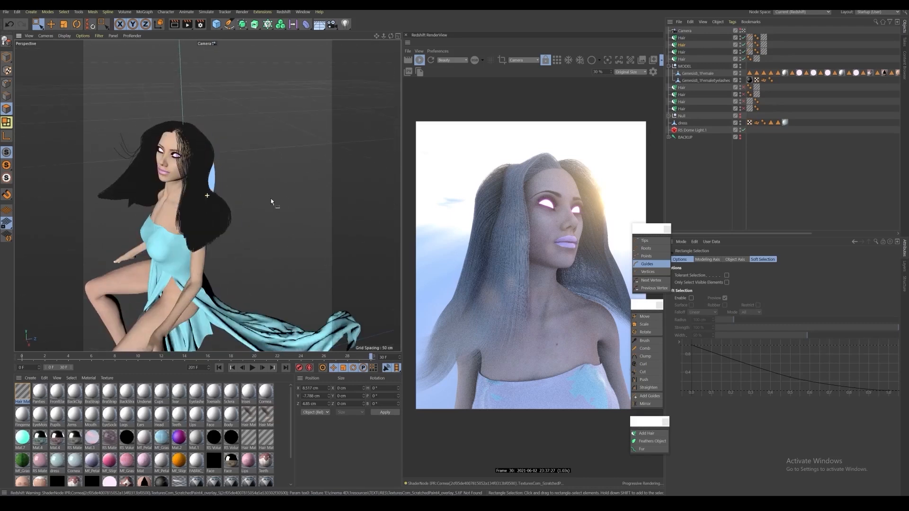
{"action": "left_click_drag", "start_coordinate": [213, 200], "coordinate": [201, 190], "text": "alt"}
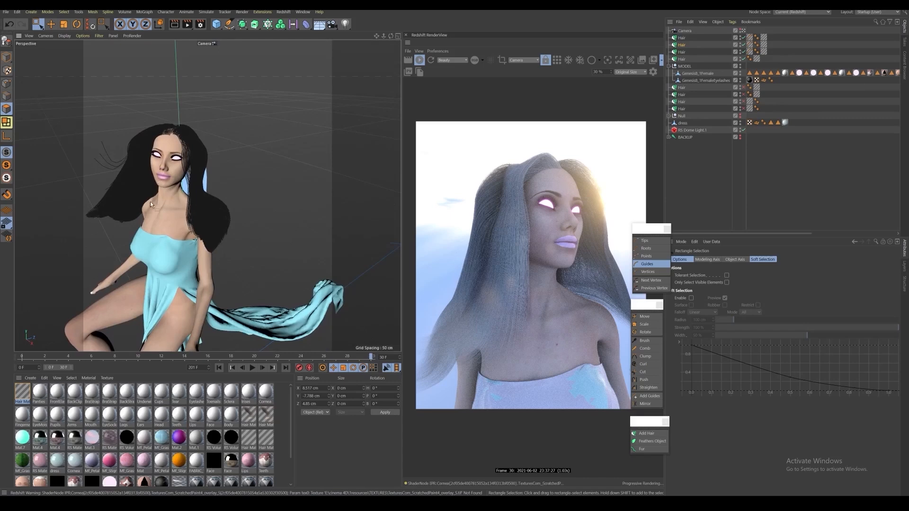
Step: Lower the Hair Mat specular to 17% primary strength, 11% secondary strength and 9% back specular
{"action": "left_click", "coordinate": [26, 392]}
{"action": "double_click", "coordinate": [26, 392]}
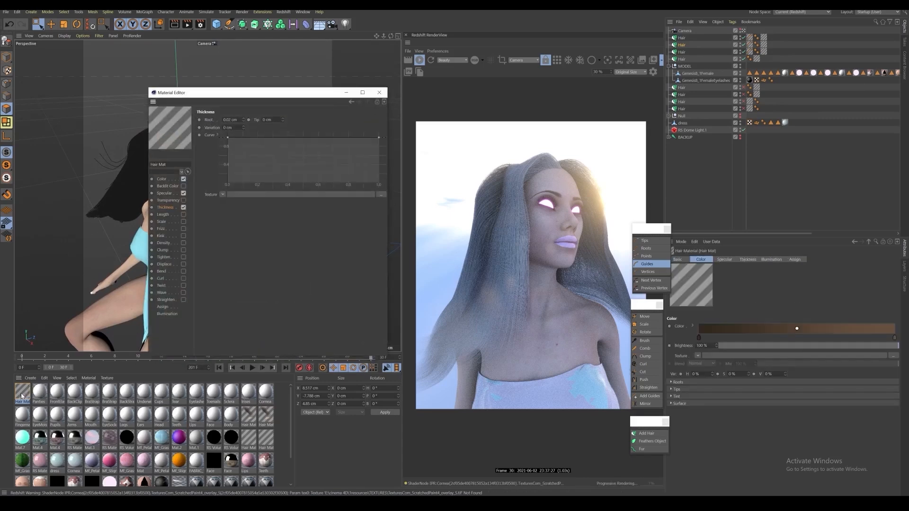
{"action": "left_click_drag", "start_coordinate": [253, 97], "coordinate": [281, 81]}
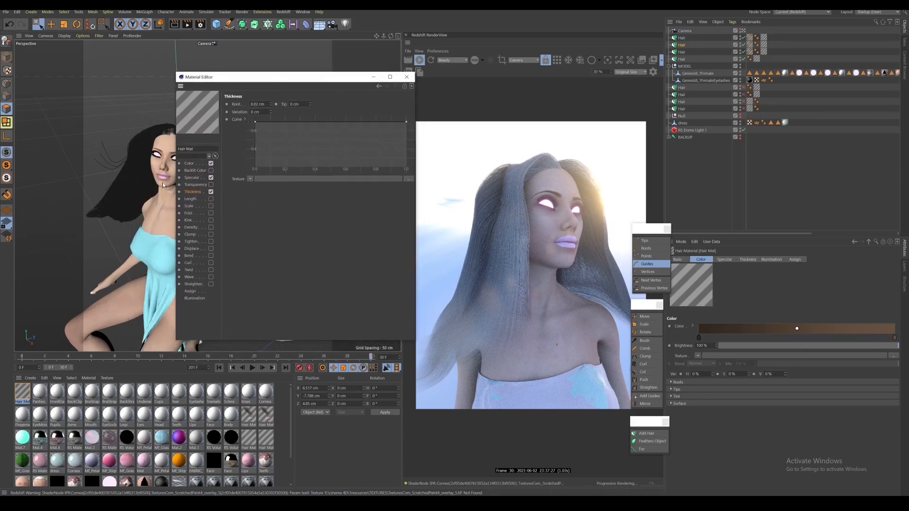
{"action": "left_click", "coordinate": [193, 178]}
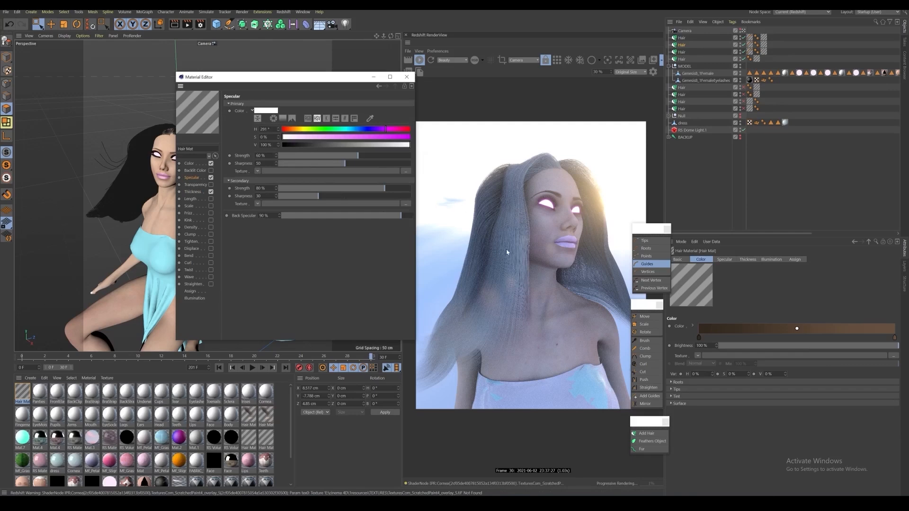
{"action": "left_click", "coordinate": [190, 163]}
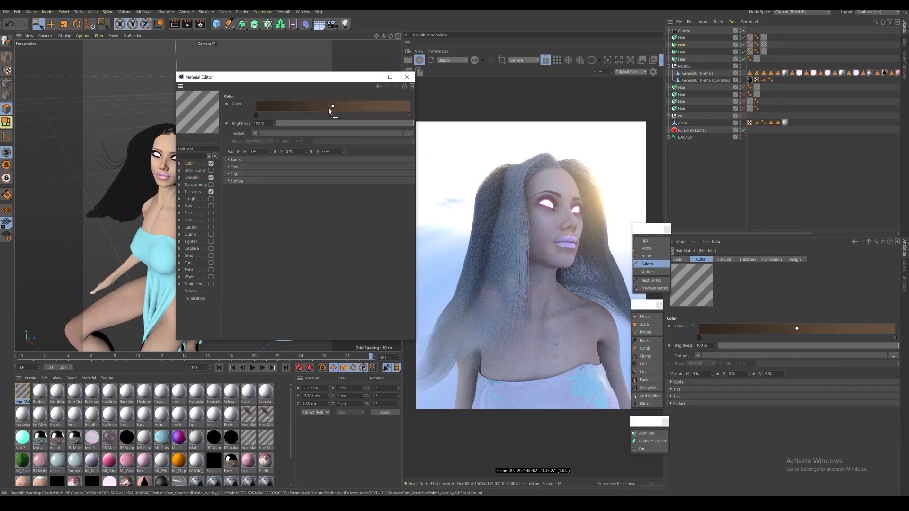
{"action": "left_click", "coordinate": [181, 178]}
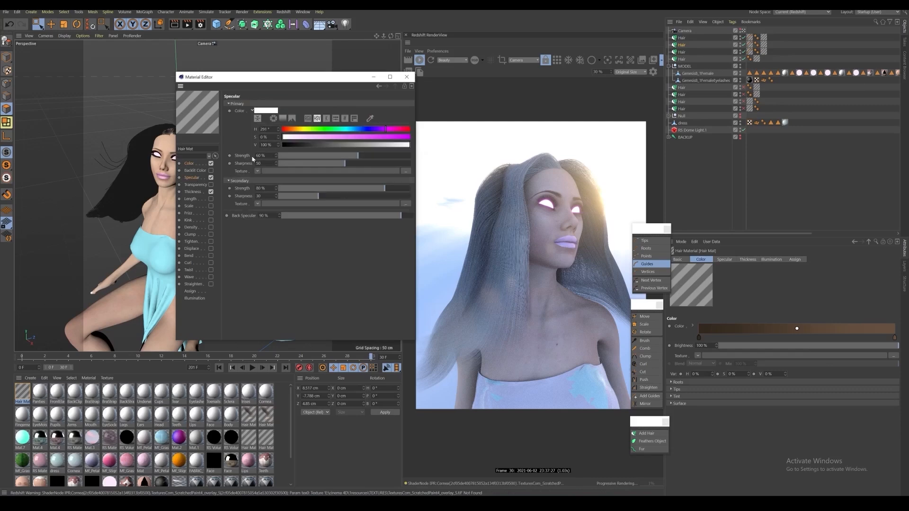
{"action": "left_click", "coordinate": [301, 155]}
{"action": "left_click", "coordinate": [293, 188]}
{"action": "left_click", "coordinate": [294, 215]}
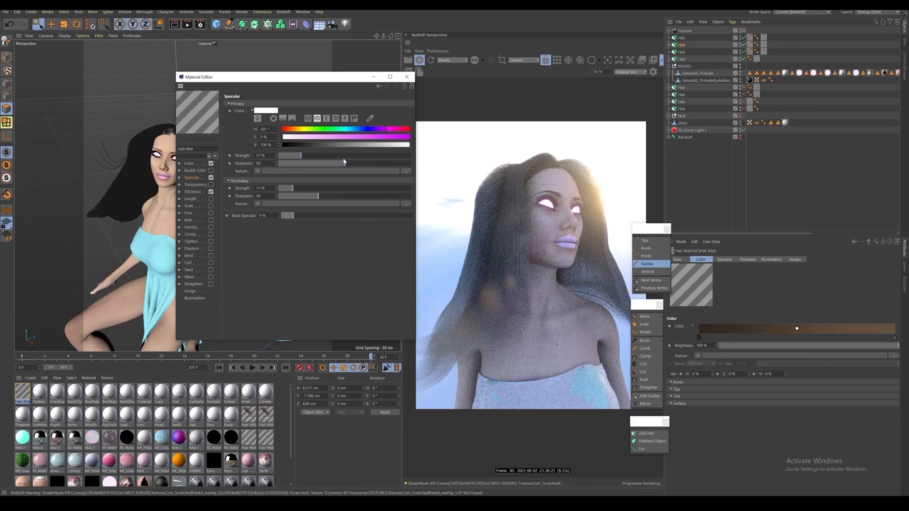
Step: Set the root knot of the hair color gradient to blue with hue 206°, saturation 88% and value 90%
{"action": "left_click", "coordinate": [189, 163]}
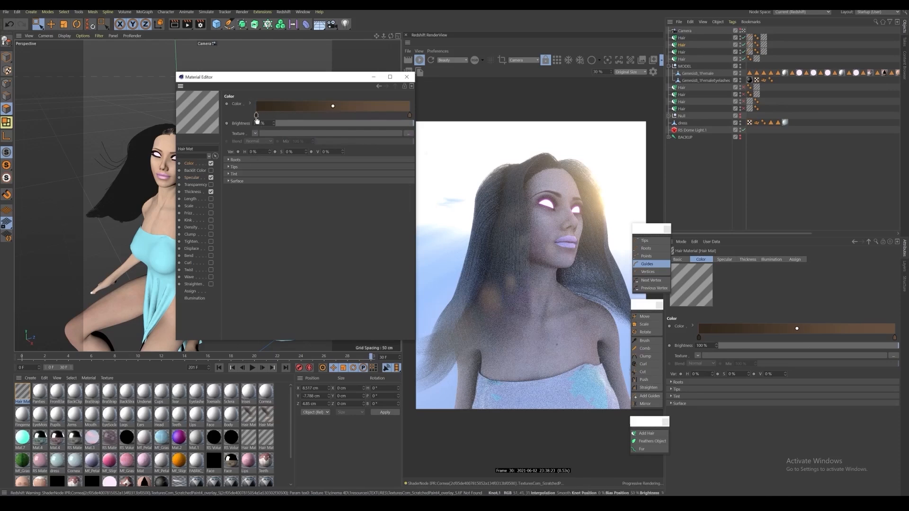
{"action": "double_click", "coordinate": [257, 115]}
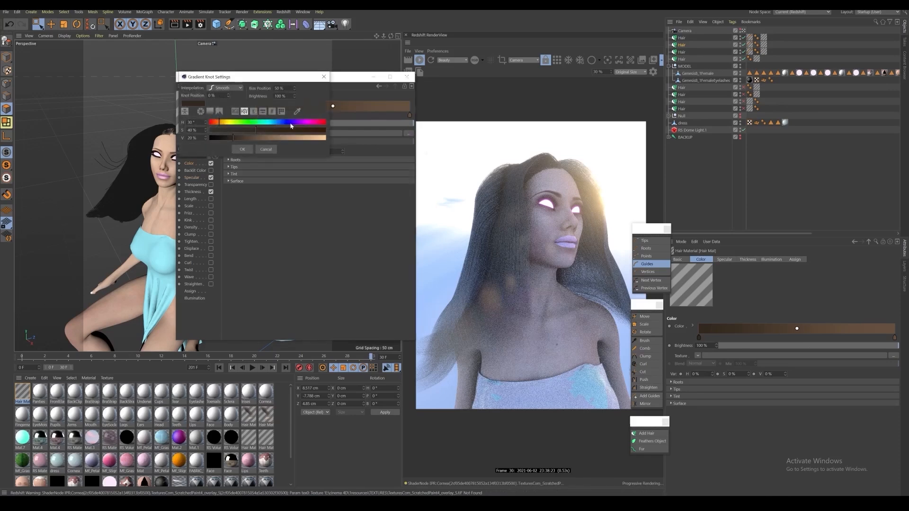
{"action": "mouse_move", "coordinate": [292, 122]}
{"action": "left_mouse_down"}
{"action": "mouse_move", "coordinate": [277, 122]}
{"action": "mouse_move", "coordinate": [314, 138]}
{"action": "left_mouse_up"}
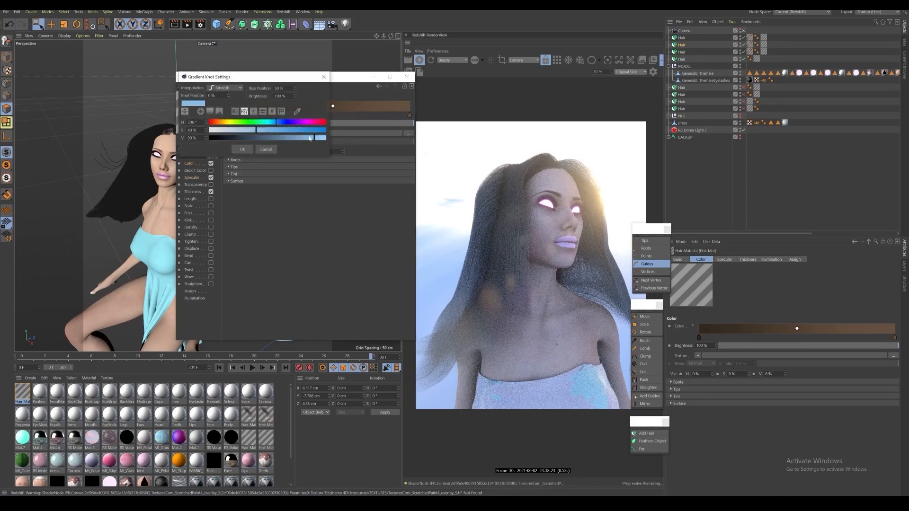
{"action": "left_click", "coordinate": [312, 130]}
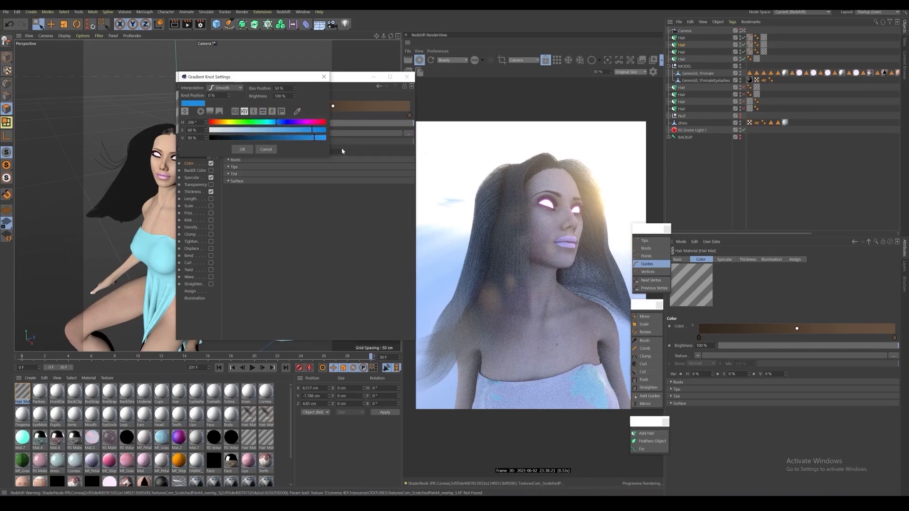
{"action": "left_click", "coordinate": [246, 150]}
Step: Set the tip knot of the hair color gradient to light purple with hue 273°, saturation 37.5% and value 95%
{"action": "double_click", "coordinate": [410, 116]}
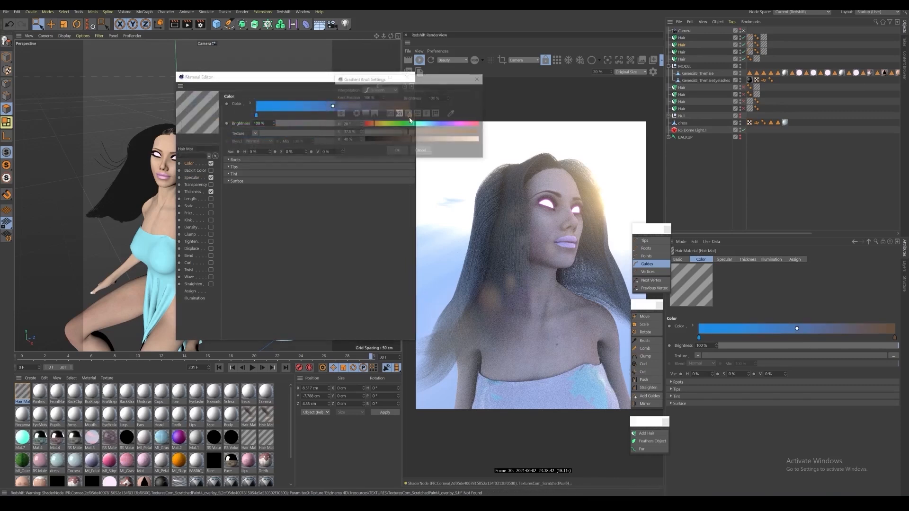
{"action": "left_click", "coordinate": [453, 124]}
{"action": "left_click", "coordinate": [475, 140]}
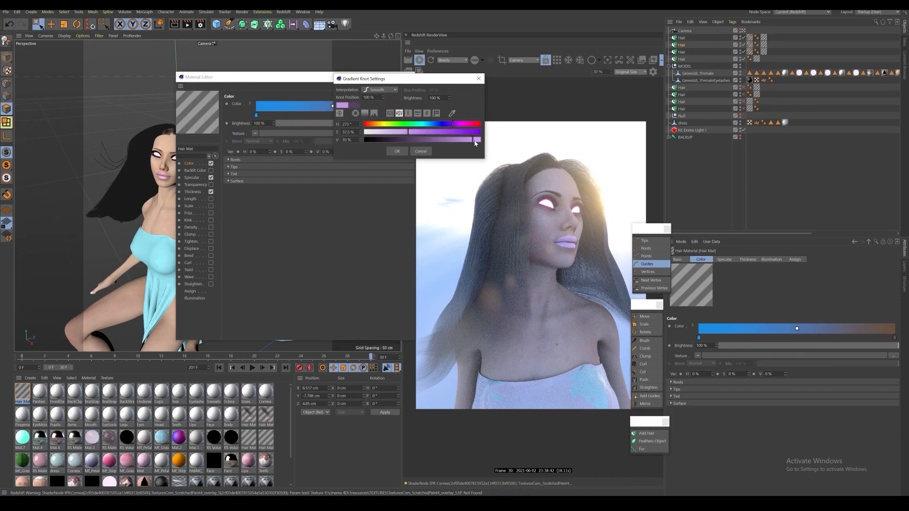
{"action": "left_click", "coordinate": [397, 152]}
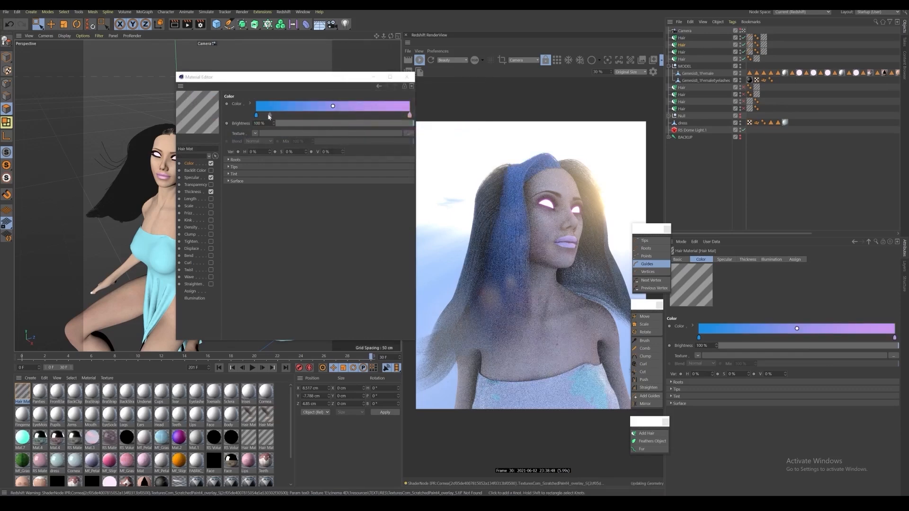
Step: Remove the purple tip knot from the hair color gradient and add a new knot close to the tip end
{"action": "left_click", "coordinate": [250, 103]}
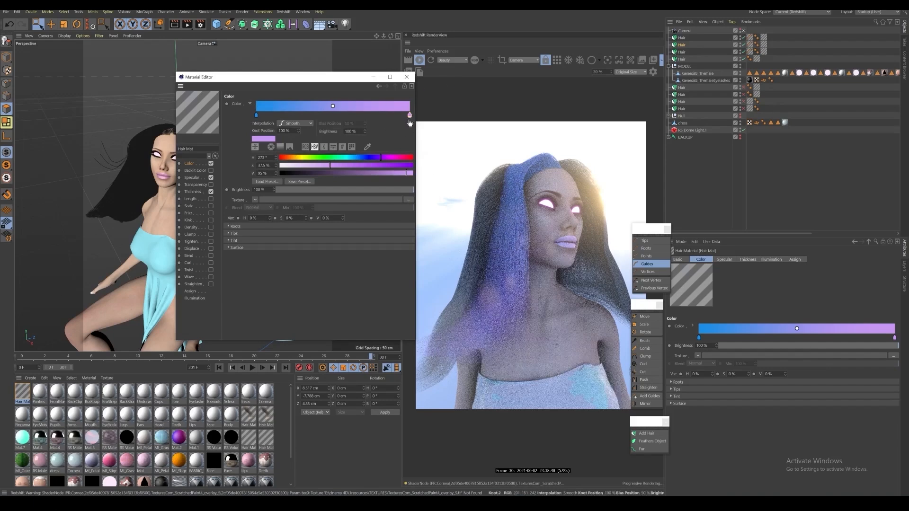
{"action": "left_click_drag", "start_coordinate": [409, 115], "coordinate": [404, 159]}
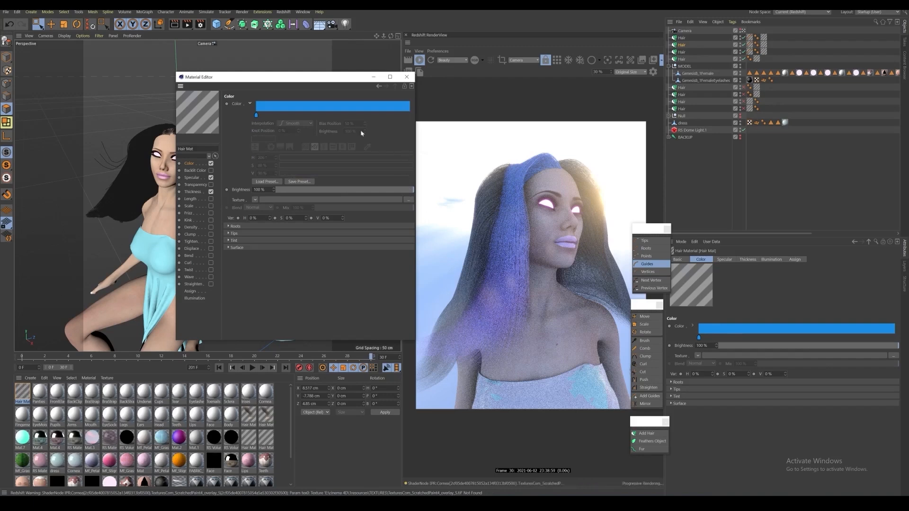
{"action": "left_click", "coordinate": [408, 115]}
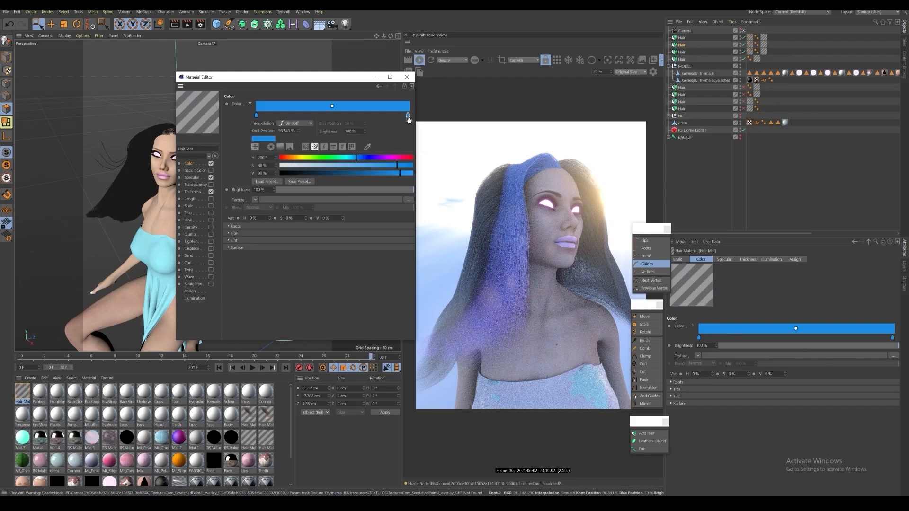
Step: Color the new tip knot pink with hue 302°, saturation 43% and value 90%
{"action": "double_click", "coordinate": [408, 116]}
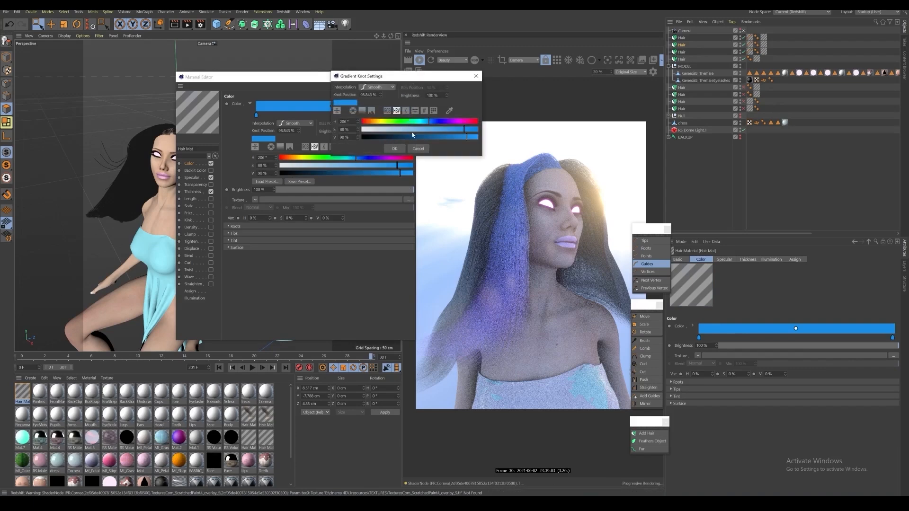
{"action": "left_click_drag", "start_coordinate": [418, 81], "coordinate": [363, 75]}
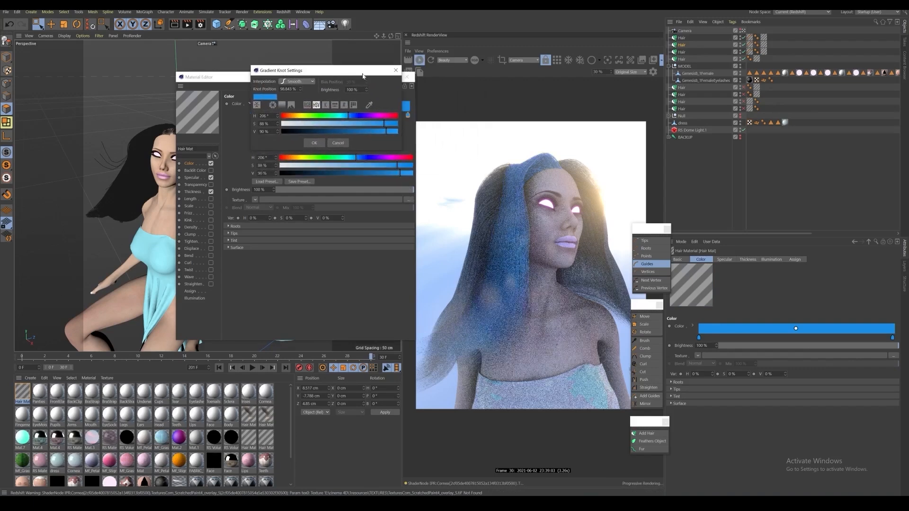
{"action": "left_click", "coordinate": [375, 116]}
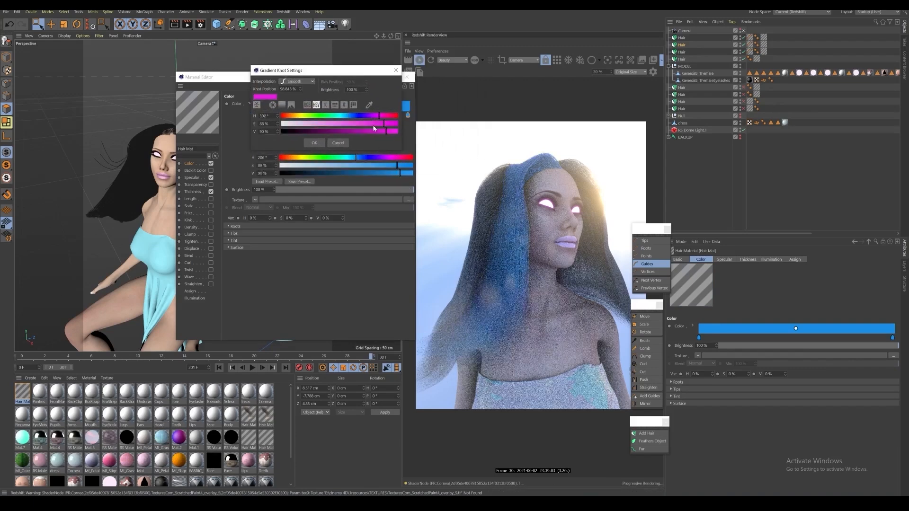
{"action": "left_click", "coordinate": [314, 143]}
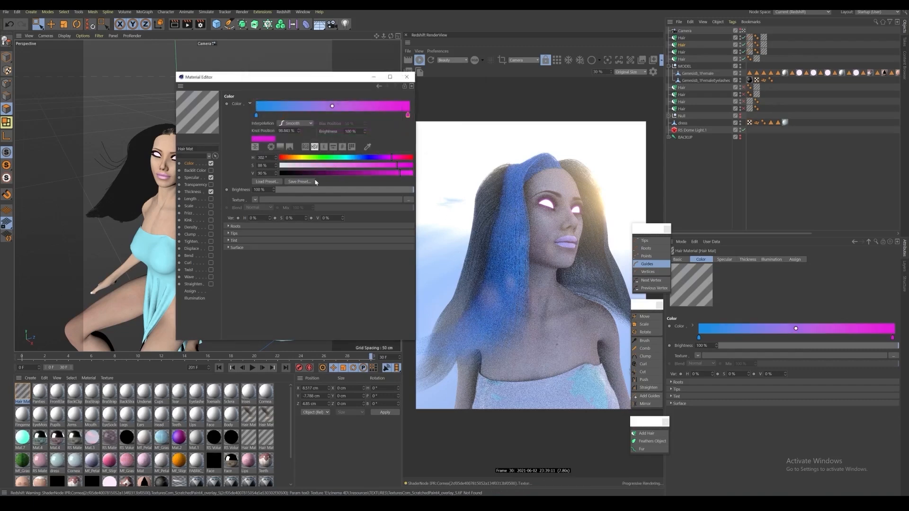
{"action": "left_click", "coordinate": [335, 168]}
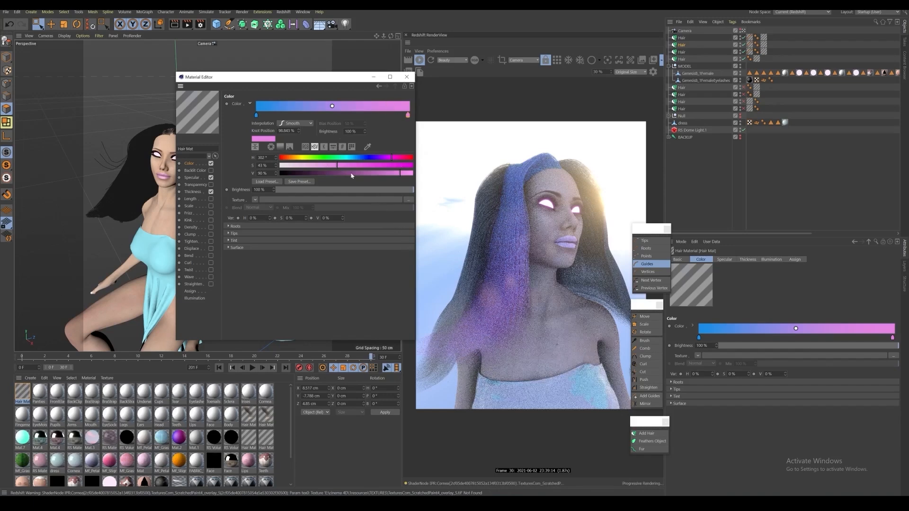
{"action": "left_click", "coordinate": [251, 104]}
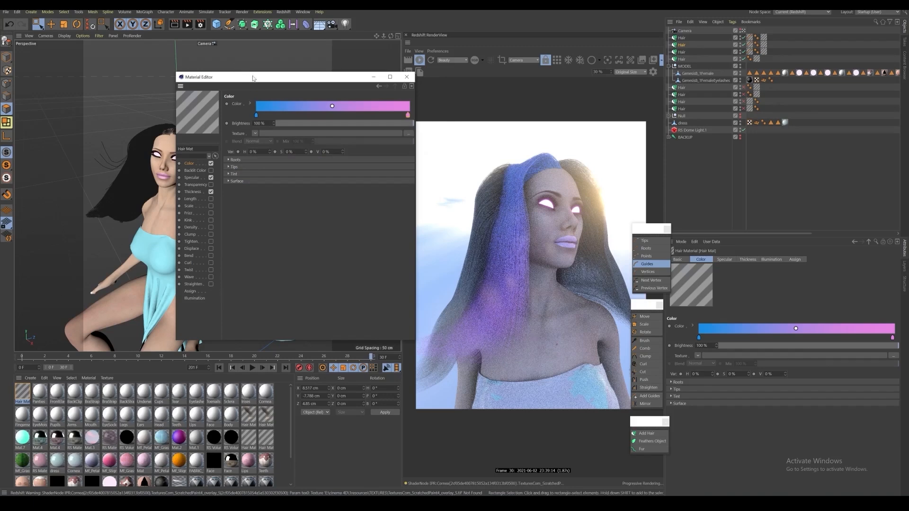
Step: Enable Clump on the blue-to-pink hair material and clear the floating mode and brush palettes off the render preview
{"action": "left_click_drag", "start_coordinate": [232, 78], "coordinate": [196, 54]}
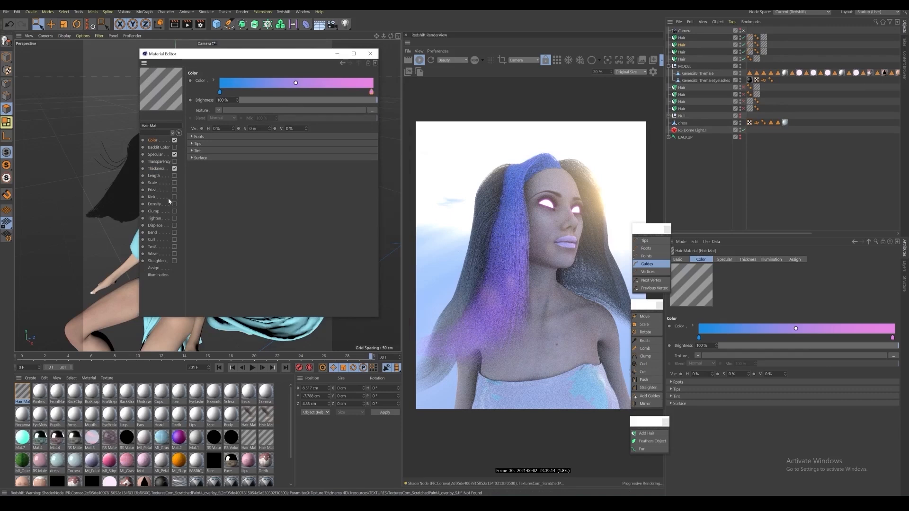
{"action": "left_click", "coordinate": [153, 190]}
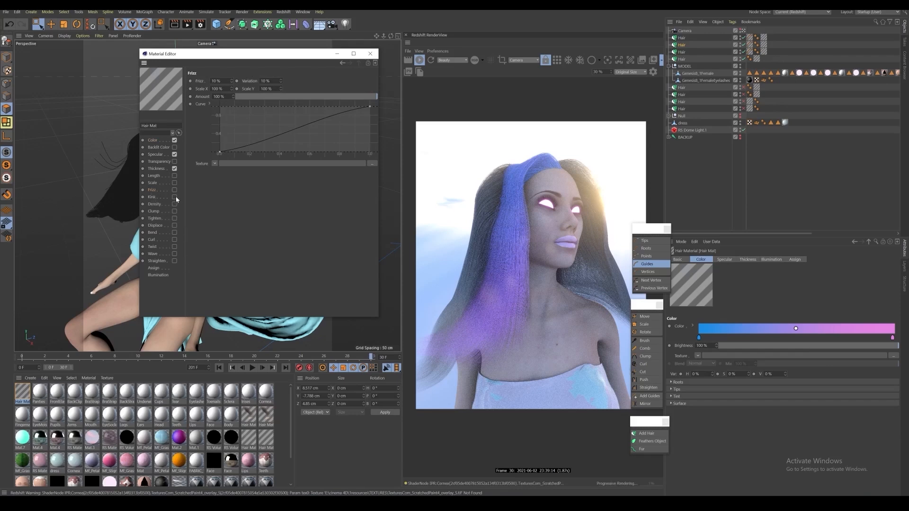
{"action": "left_click", "coordinate": [154, 211]}
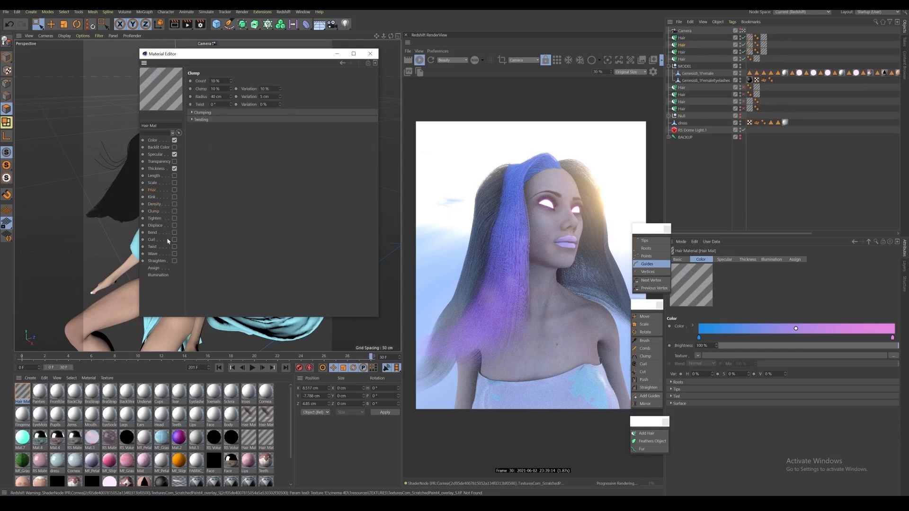
{"action": "left_click", "coordinate": [153, 254]}
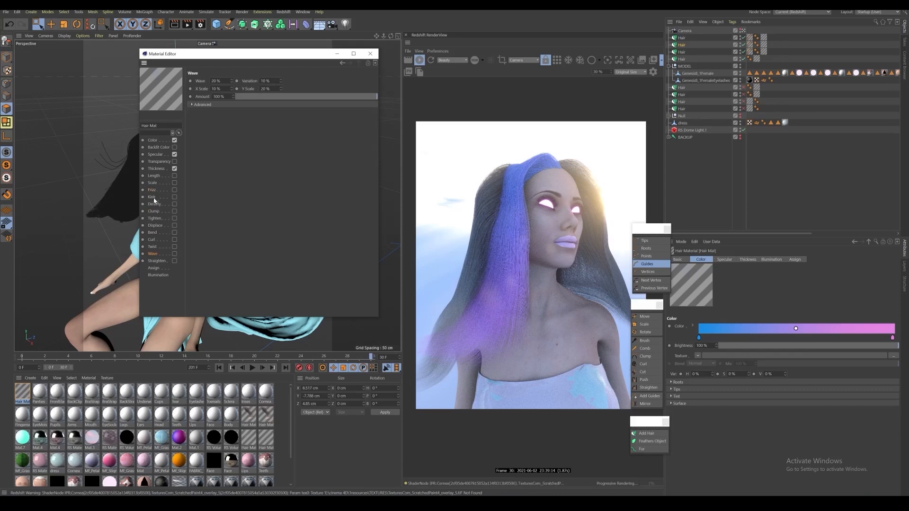
{"action": "left_click", "coordinate": [174, 211]}
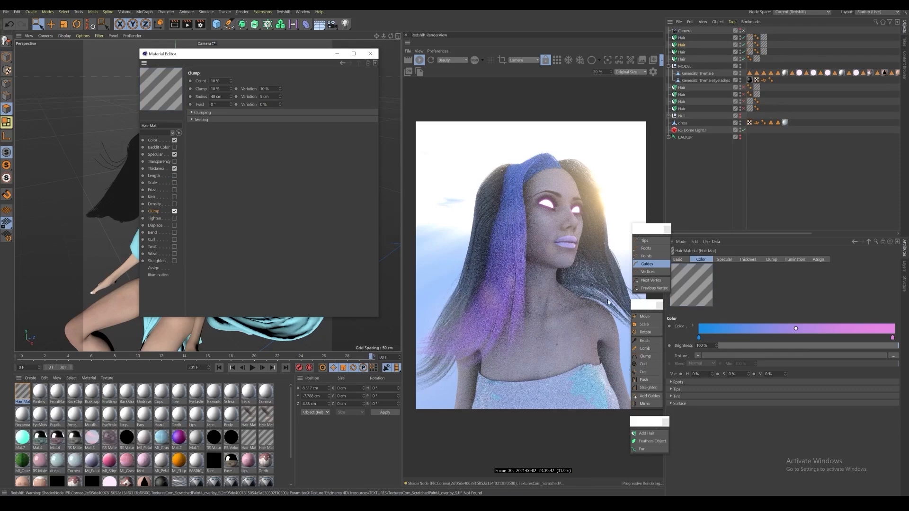
{"action": "left_click_drag", "start_coordinate": [644, 305], "coordinate": [712, 312]}
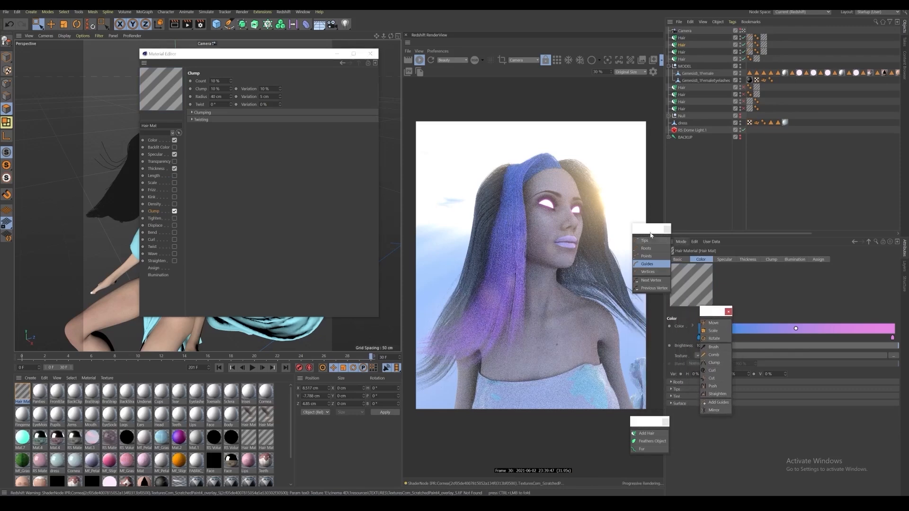
{"action": "left_click_drag", "start_coordinate": [650, 234], "coordinate": [694, 257]}
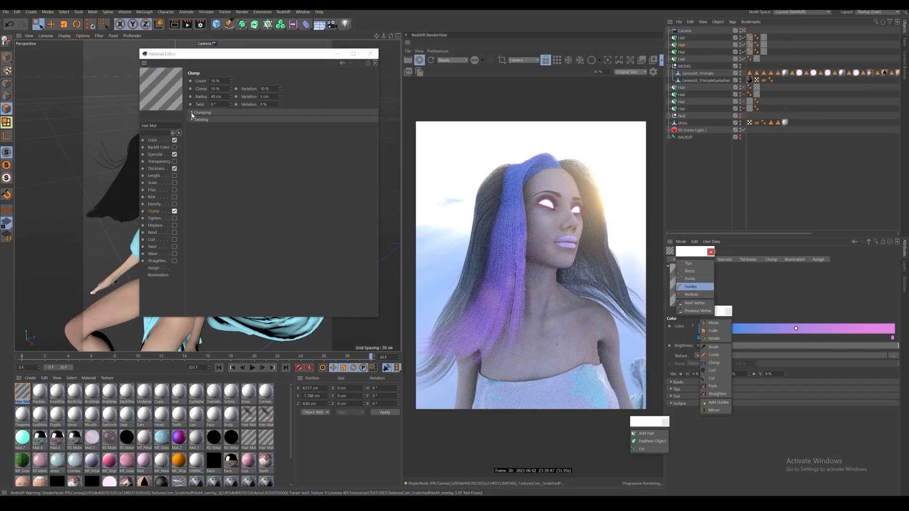
Step: Expand the Clumping settings and raise the root end of the Clump curve
{"action": "left_click", "coordinate": [192, 112]}
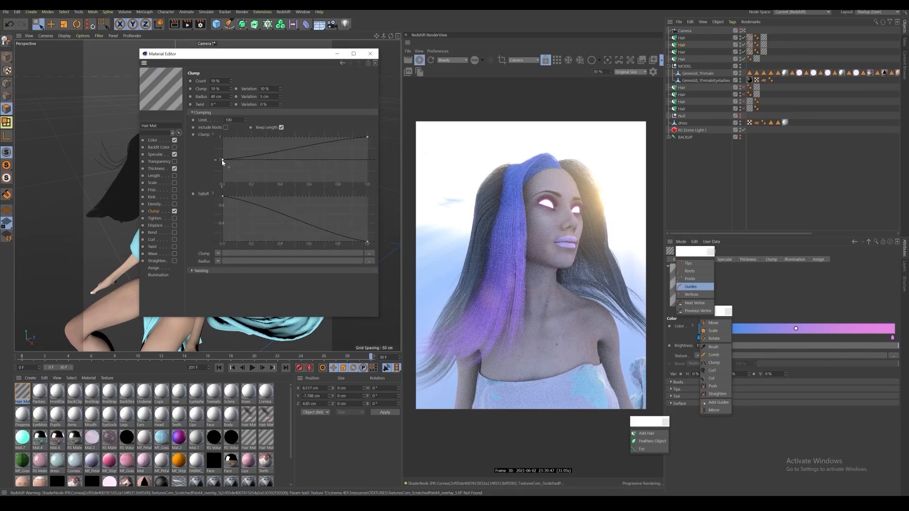
{"action": "left_click_drag", "start_coordinate": [223, 159], "coordinate": [223, 157]}
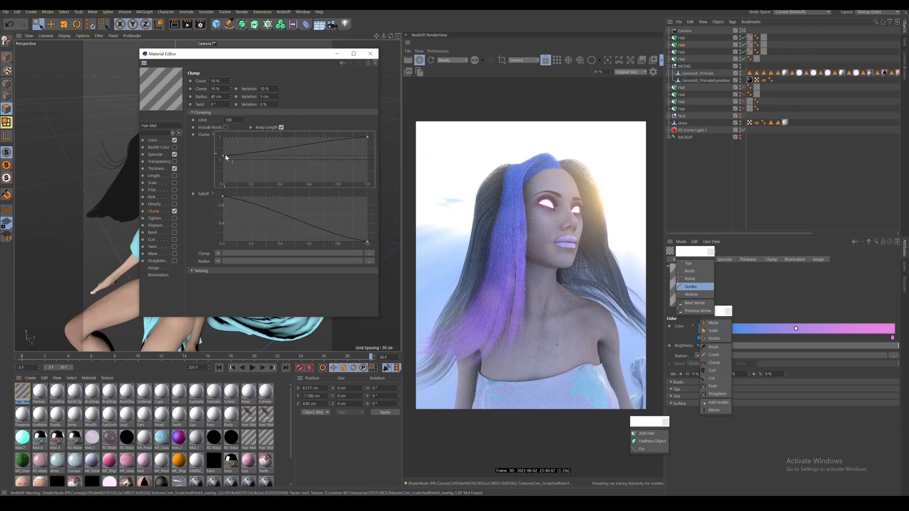
{"action": "left_click_drag", "start_coordinate": [223, 155], "coordinate": [216, 155]}
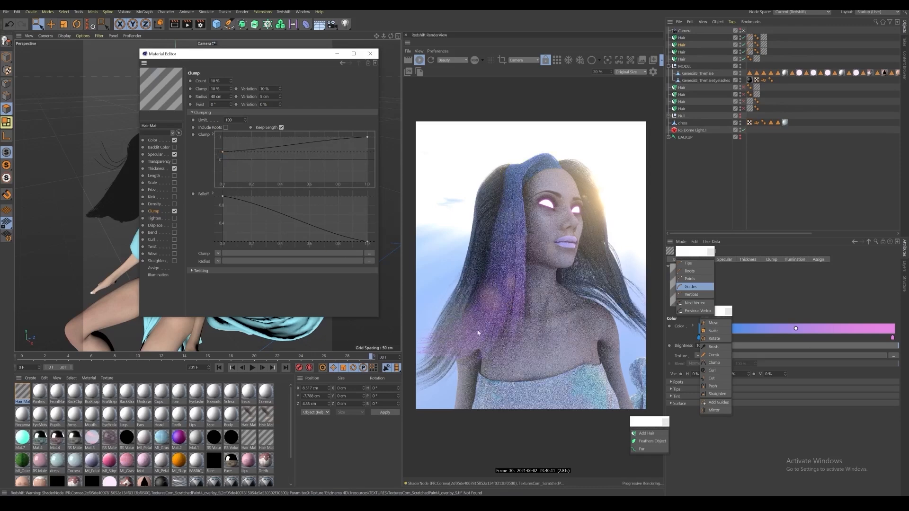
Step: Set the hair material's Clump amount to 40% and its clump Count to 30%
{"action": "double_click", "coordinate": [216, 89]}
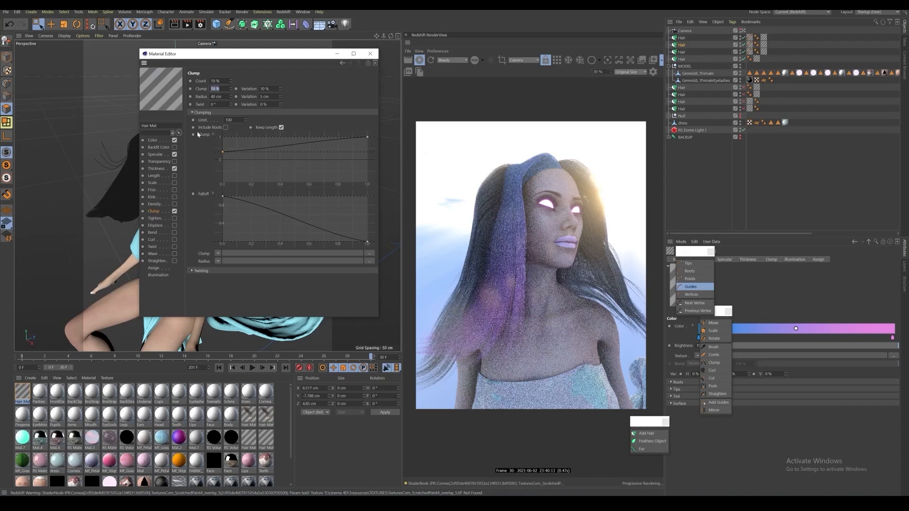
{"action": "key", "text": "BackSpace"}
{"action": "type", "text": "4"}
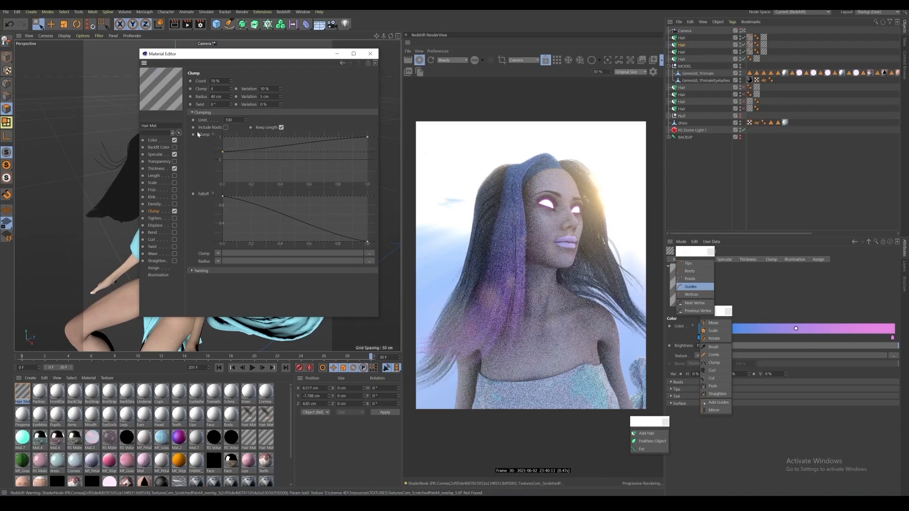
{"action": "type", "text": "0"}
{"action": "key", "text": "Return"}
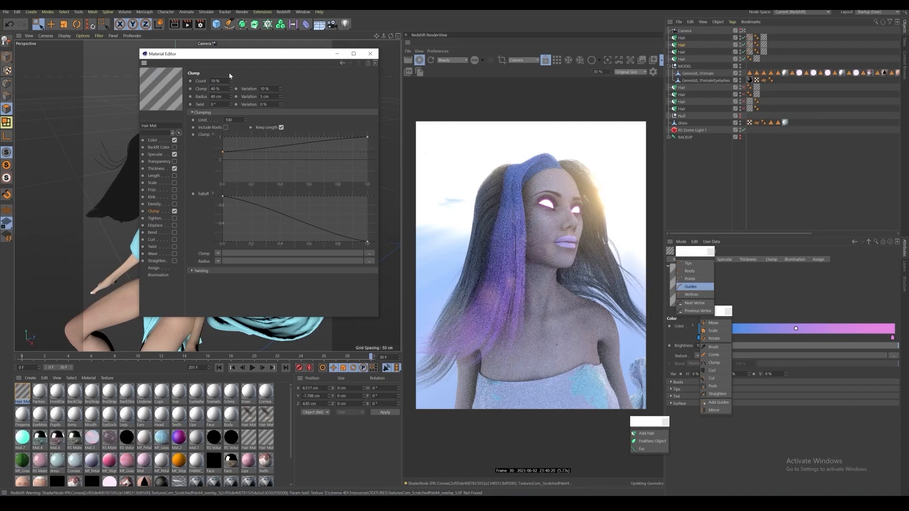
{"action": "left_click_drag", "start_coordinate": [222, 81], "coordinate": [201, 87]}
{"action": "type", "text": "30"}
{"action": "key", "text": "Return"}
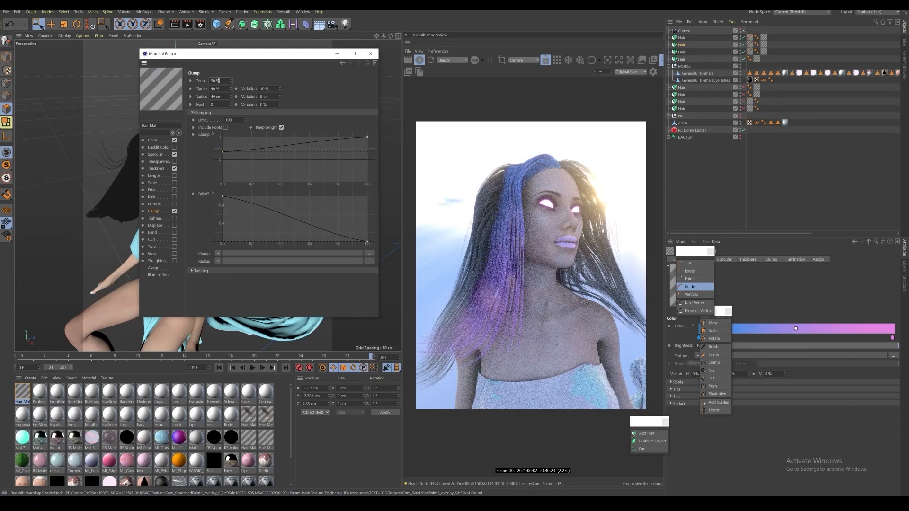
Step: Set the clump Count to 10% and lower the root end of the Clump curve slightly
{"action": "left_click_drag", "start_coordinate": [219, 81], "coordinate": [163, 84]}
{"action": "type", "text": "10"}
{"action": "key", "text": "Return"}
{"action": "left_click_drag", "start_coordinate": [222, 159], "coordinate": [223, 159]}
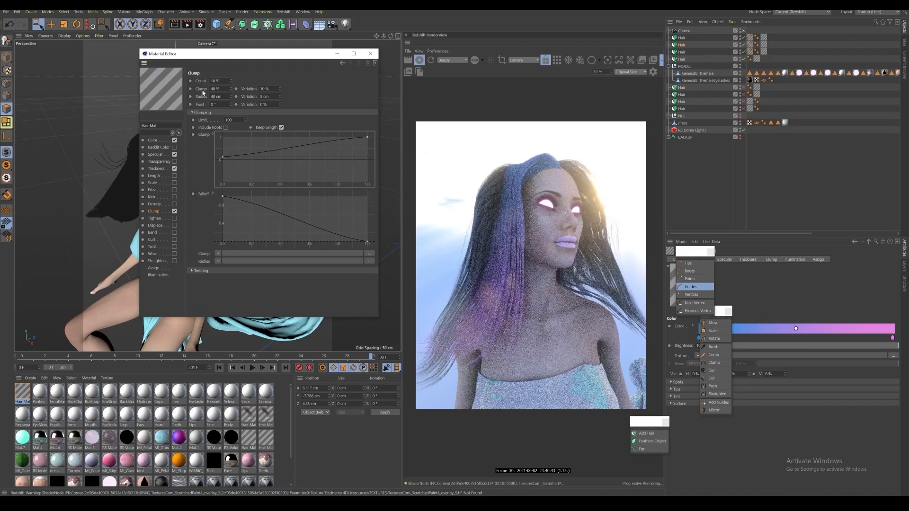
Step: Enable Wave on the hair material and reduce its Amount to about 33%
{"action": "left_click", "coordinate": [154, 255]}
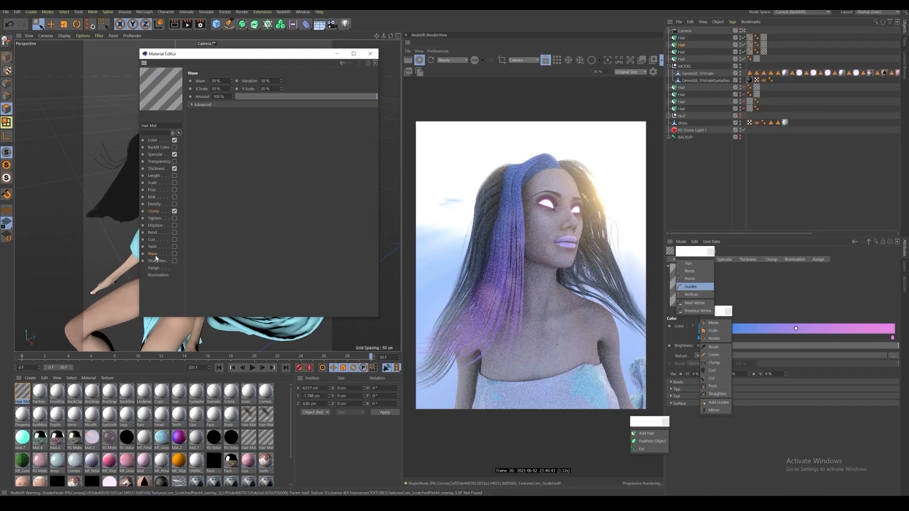
{"action": "left_click", "coordinate": [175, 253]}
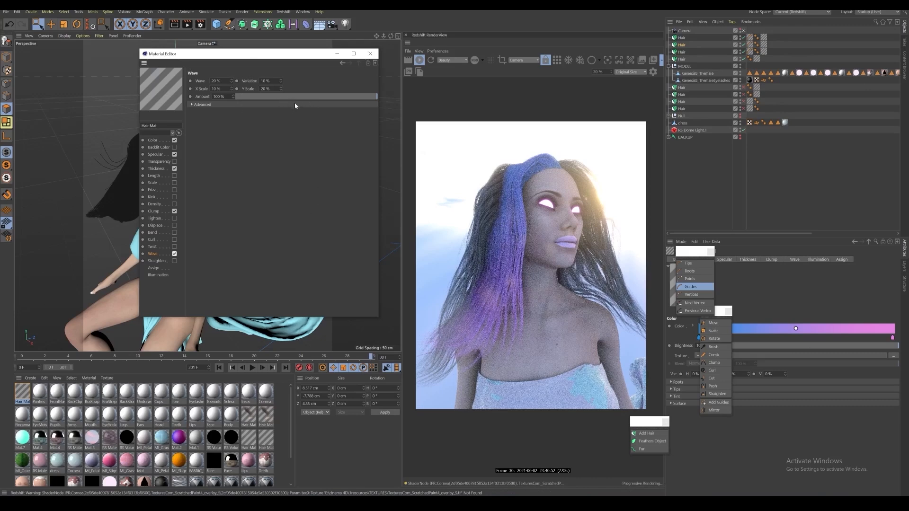
{"action": "left_click_drag", "start_coordinate": [288, 98], "coordinate": [292, 98]}
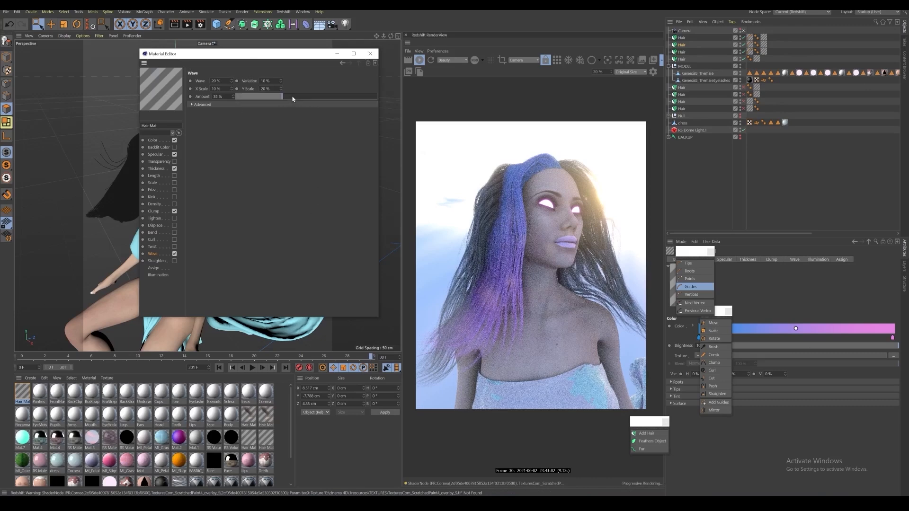
Step: Set the hair material's Clump amount to 20%
{"action": "left_click", "coordinate": [155, 211]}
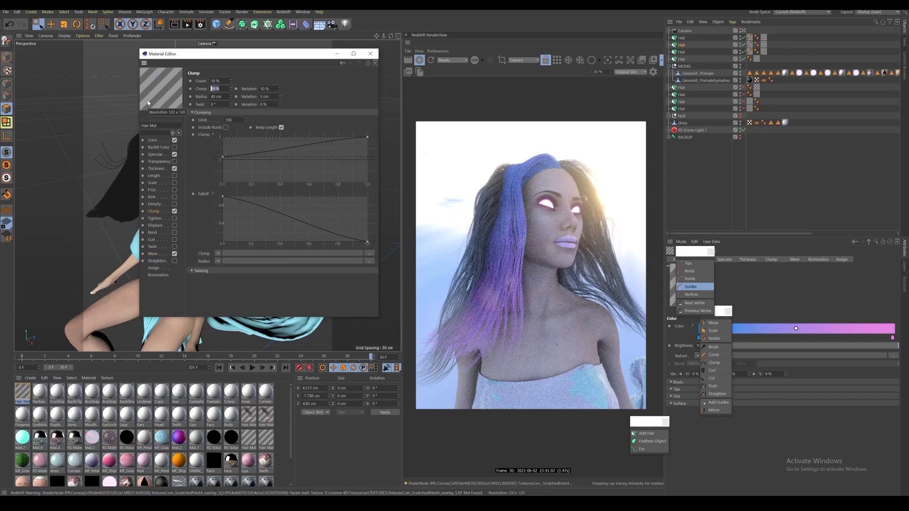
{"action": "type", "text": "20"}
{"action": "key", "text": "Return"}
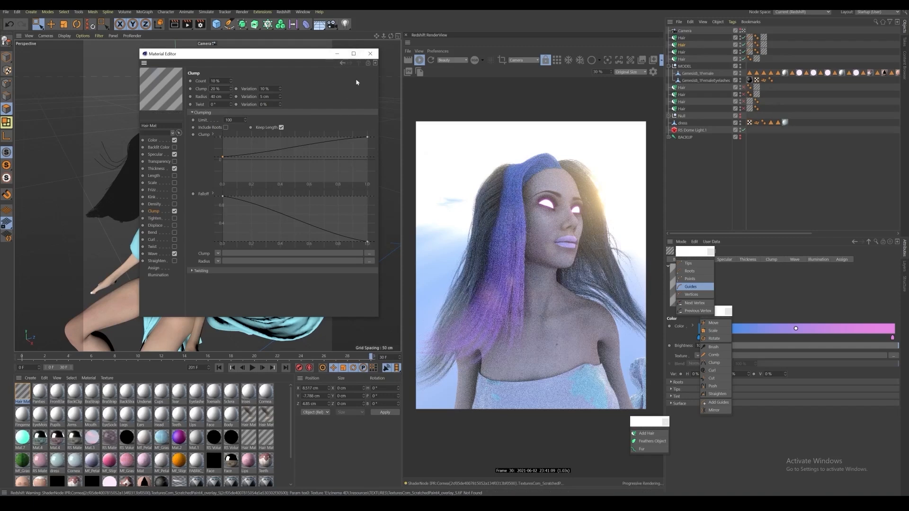
Step: Close the material editor and delete the first hair material tag from each of the four topmost hair objects
{"action": "left_click", "coordinate": [764, 59]}
{"action": "left_click", "coordinate": [689, 38]}
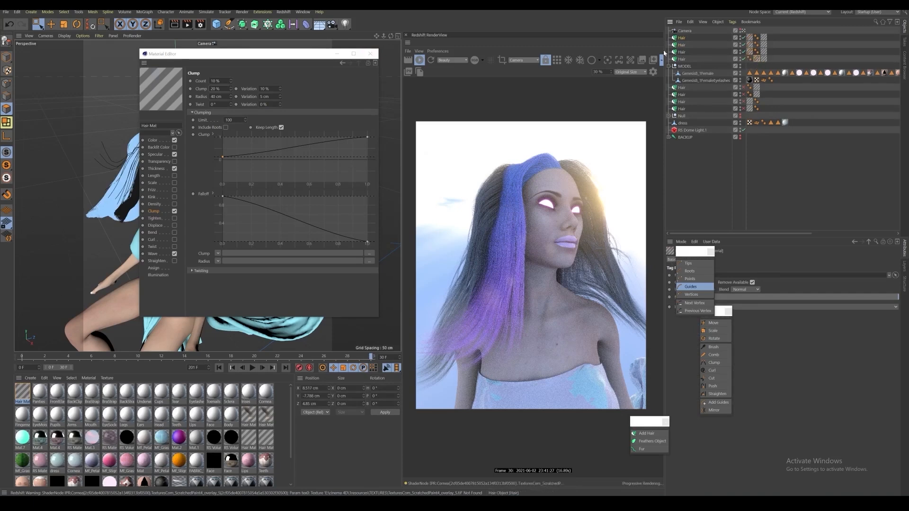
{"action": "left_click", "coordinate": [370, 54]}
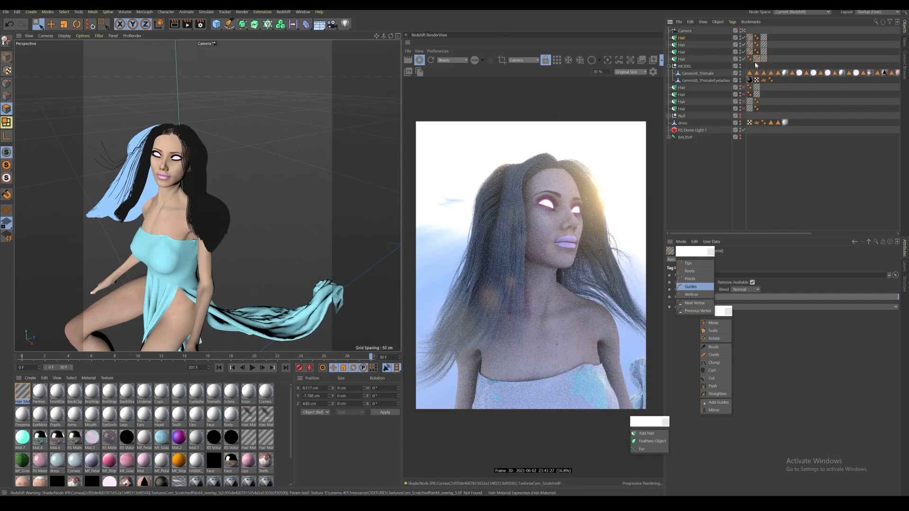
{"action": "mouse_move", "coordinate": [690, 254]}
{"action": "left_mouse_down"}
{"action": "mouse_move", "coordinate": [672, 283]}
{"action": "mouse_move", "coordinate": [674, 356]}
{"action": "left_mouse_up"}
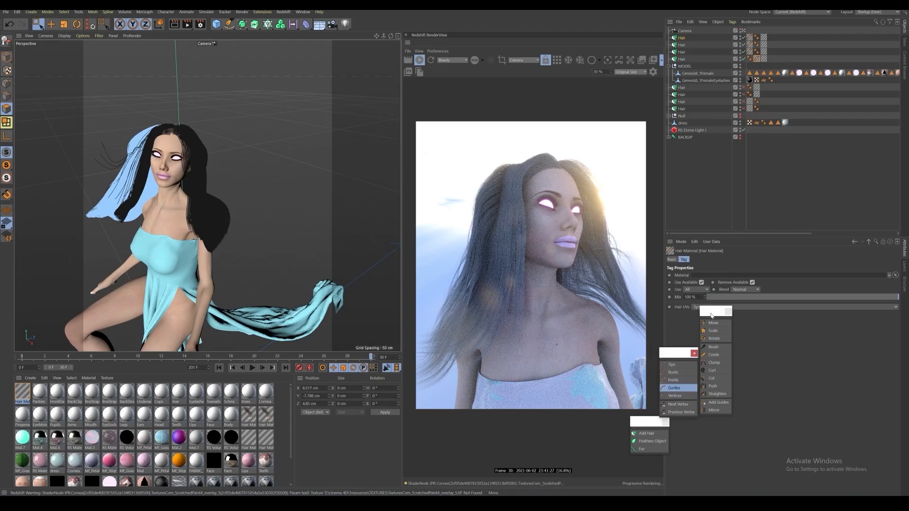
{"action": "left_click_drag", "start_coordinate": [710, 316], "coordinate": [713, 353]}
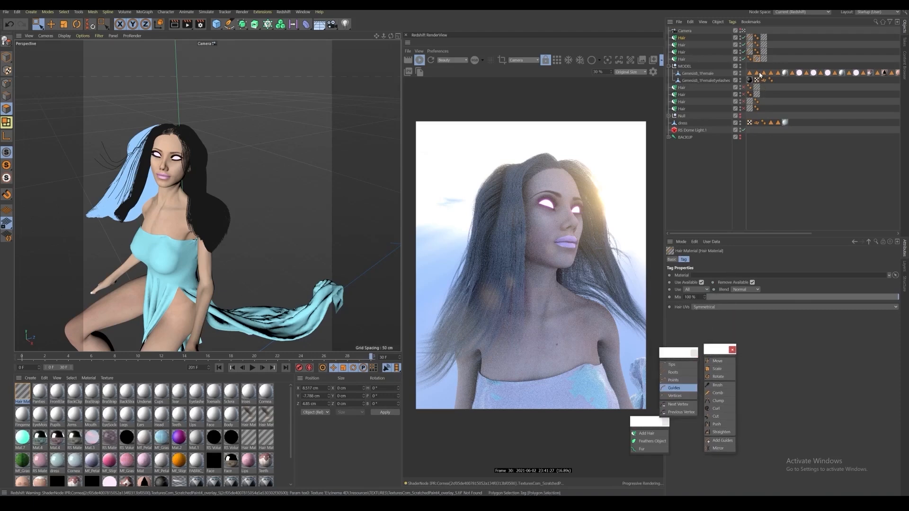
{"action": "key", "text": "Delete"}
{"action": "left_click", "coordinate": [750, 52]}
{"action": "key", "text": "Delete"}
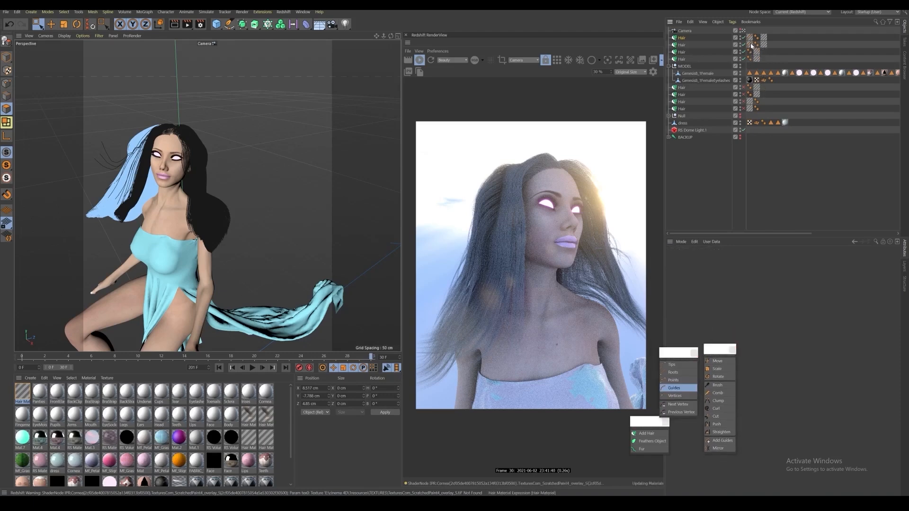
{"action": "left_click", "coordinate": [749, 45]}
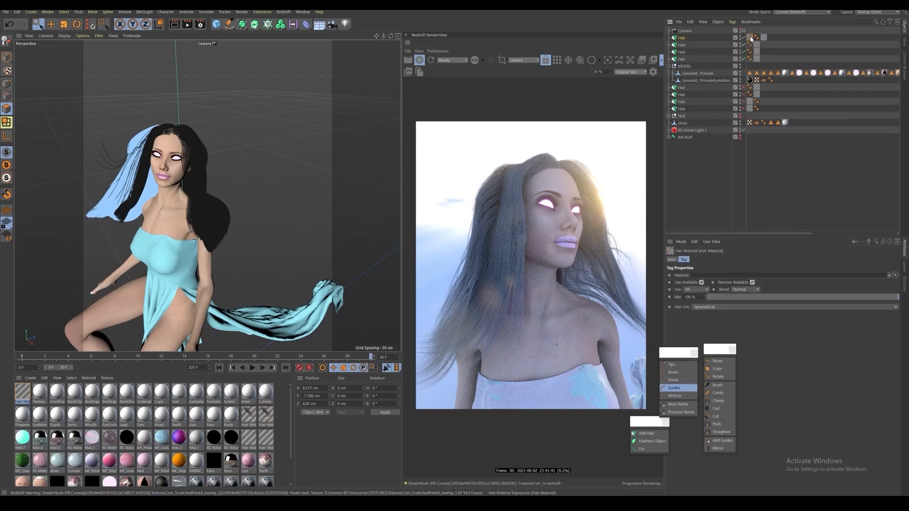
{"action": "key", "text": "Delete"}
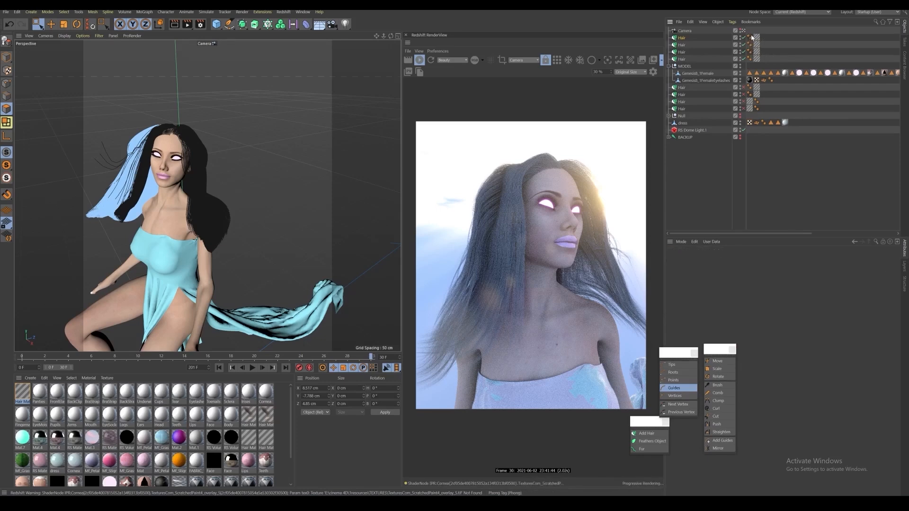
{"action": "double_click", "coordinate": [23, 393]}
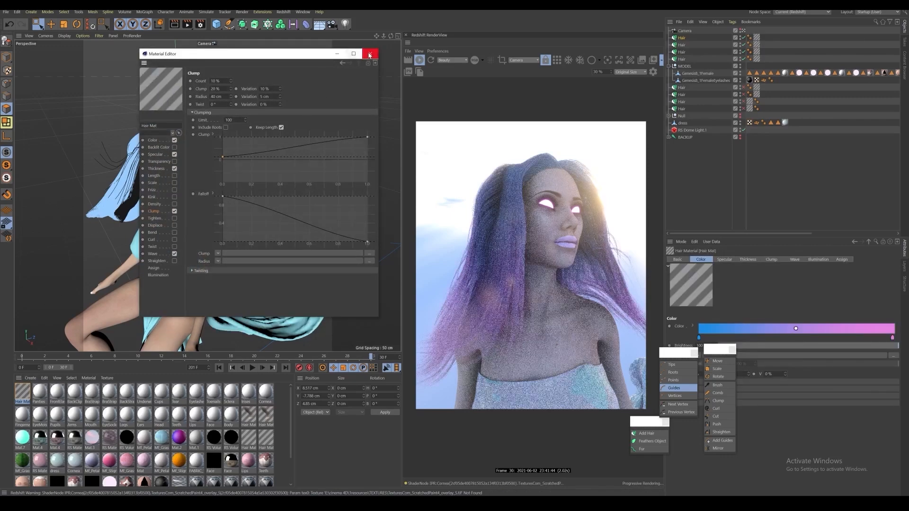
{"action": "left_click", "coordinate": [370, 55]}
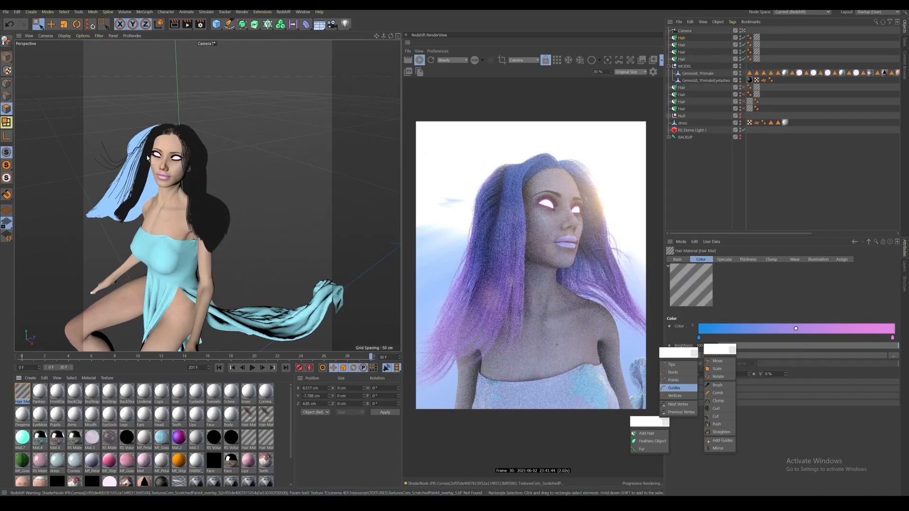
Step: Brush the selected hair object's side guides inward toward the character's face and neck
{"action": "mouse_move", "coordinate": [148, 158]}
{"action": "left_mouse_down", "text": "alt"}
{"action": "mouse_move", "coordinate": [163, 190]}
{"action": "mouse_move", "coordinate": [172, 169]}
{"action": "mouse_move", "coordinate": [256, 170]}
{"action": "mouse_move", "coordinate": [154, 163]}
{"action": "mouse_move", "coordinate": [173, 190]}
{"action": "mouse_move", "coordinate": [160, 171]}
{"action": "left_mouse_up", "text": "alt"}
{"action": "key", "text": "space"}
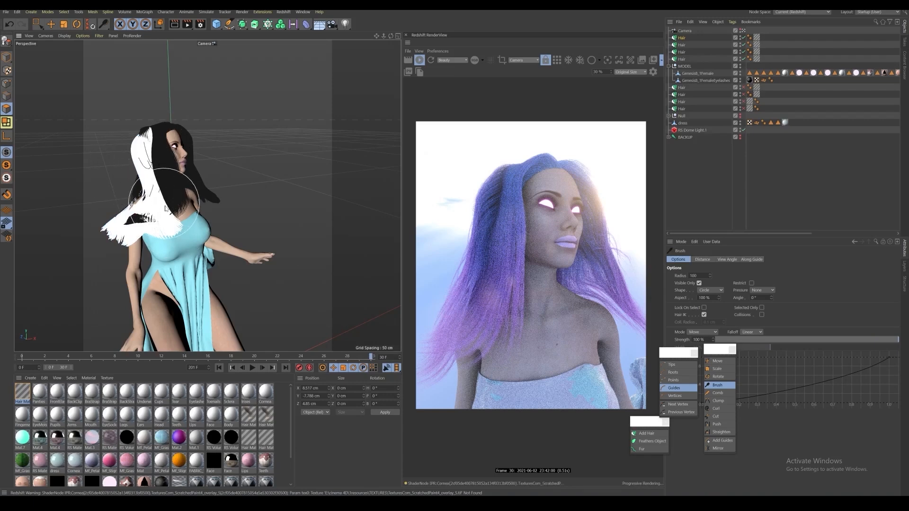
{"action": "mouse_move", "coordinate": [169, 212]}
{"action": "left_mouse_down", "text": "alt"}
{"action": "mouse_move", "coordinate": [77, 209]}
{"action": "mouse_move", "coordinate": [113, 201]}
{"action": "left_mouse_up", "text": "alt"}
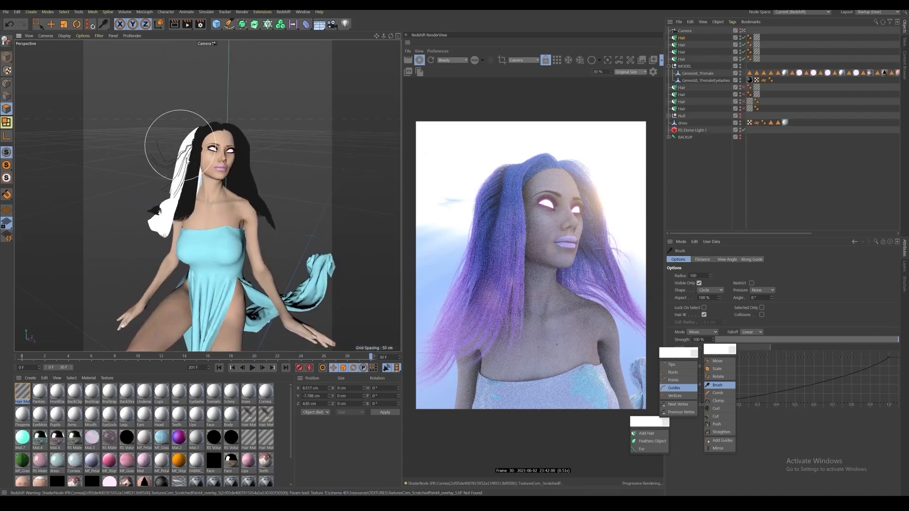
{"action": "mouse_move", "coordinate": [180, 145]}
{"action": "left_mouse_down"}
{"action": "mouse_move", "coordinate": [182, 170]}
{"action": "mouse_move", "coordinate": [211, 140]}
{"action": "left_mouse_up"}
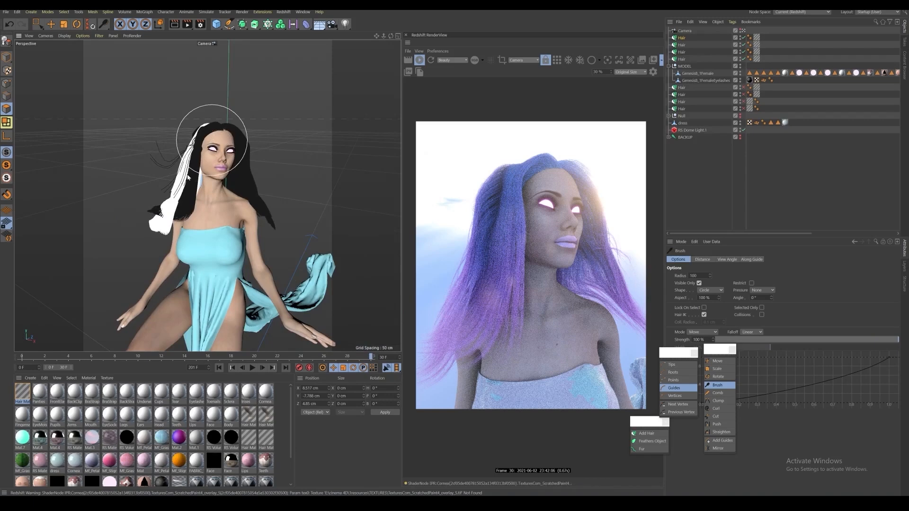
{"action": "left_click_drag", "start_coordinate": [188, 177], "coordinate": [199, 201]}
Step: Brush the selected hair object's raised guides around the crown to reshape their volume against the head
{"action": "left_click_drag", "start_coordinate": [142, 173], "coordinate": [218, 194], "text": "alt"}
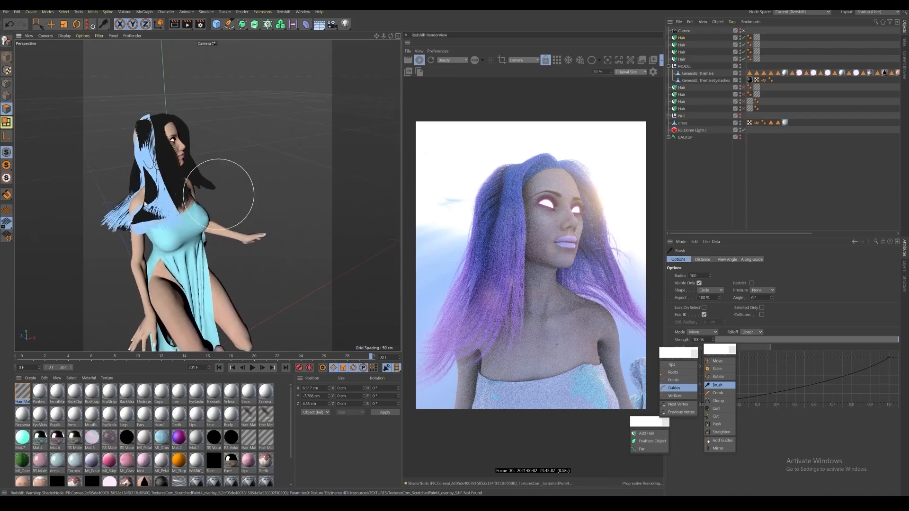
{"action": "mouse_move", "coordinate": [111, 172]}
{"action": "left_mouse_down", "text": "alt"}
{"action": "mouse_move", "coordinate": [209, 203]}
{"action": "mouse_move", "coordinate": [255, 203]}
{"action": "mouse_move", "coordinate": [173, 250]}
{"action": "mouse_move", "coordinate": [190, 226]}
{"action": "mouse_move", "coordinate": [101, 258]}
{"action": "mouse_move", "coordinate": [54, 233]}
{"action": "left_mouse_up", "text": "alt"}
{"action": "left_click_drag", "start_coordinate": [181, 250], "coordinate": [217, 260]}
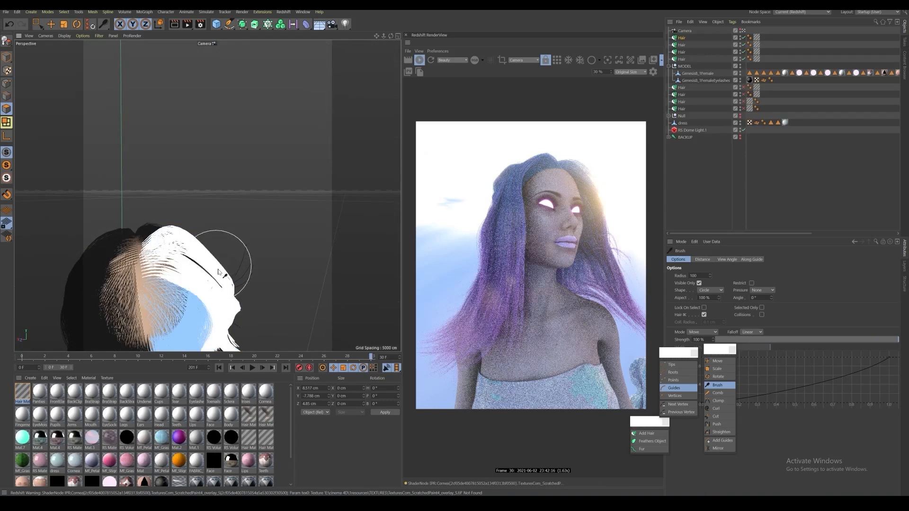
{"action": "mouse_move", "coordinate": [170, 228]}
{"action": "left_mouse_down"}
{"action": "mouse_move", "coordinate": [203, 246]}
{"action": "mouse_move", "coordinate": [210, 263]}
{"action": "left_mouse_up"}
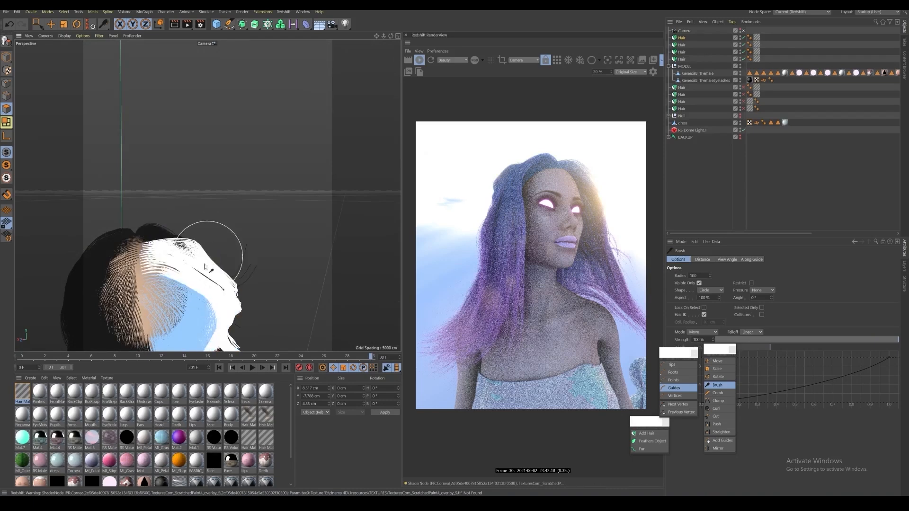
Step: Brush the topmost hair object's guides along the back and side of the head to reshape their volume down to the shoulder
{"action": "left_click_drag", "start_coordinate": [145, 240], "coordinate": [57, 296], "text": "alt"}
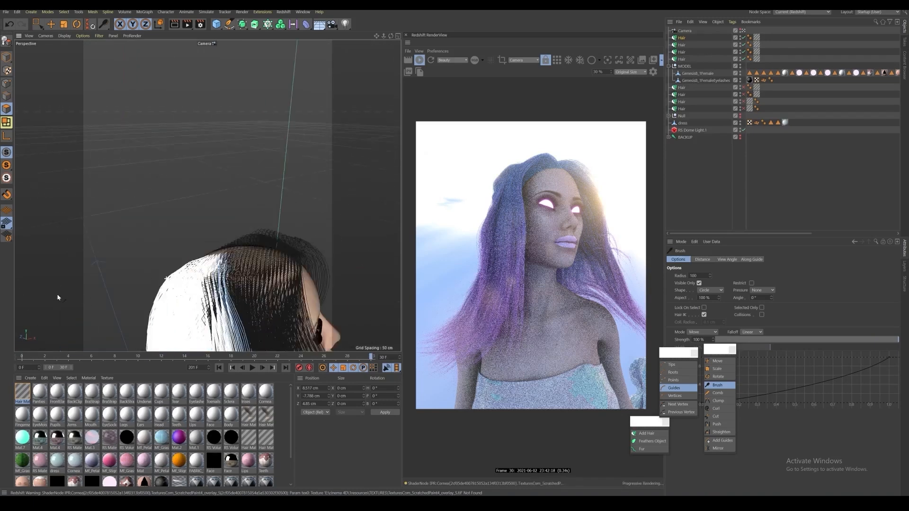
{"action": "right_click_drag", "start_coordinate": [57, 297], "coordinate": [171, 285], "text": "alt"}
{"action": "mouse_move", "coordinate": [227, 157]}
{"action": "middle_mouse_down", "text": "alt"}
{"action": "mouse_move", "coordinate": [223, 142]}
{"action": "mouse_move", "coordinate": [222, 163]}
{"action": "middle_mouse_up", "text": "alt"}
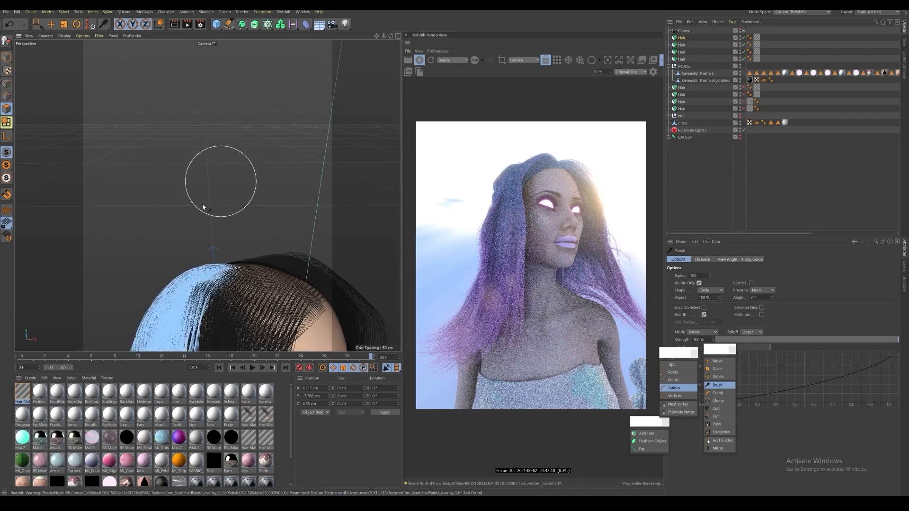
{"action": "mouse_move", "coordinate": [209, 317]}
{"action": "middle_mouse_down", "text": "alt"}
{"action": "mouse_move", "coordinate": [207, 231]}
{"action": "mouse_move", "coordinate": [163, 104]}
{"action": "middle_mouse_up", "text": "alt"}
{"action": "left_click_drag", "start_coordinate": [187, 189], "coordinate": [160, 232]}
{"action": "scroll", "coordinate": [159, 239], "scroll_direction": "down", "scroll_amount": 6}
{"action": "scroll", "coordinate": [159, 241], "scroll_direction": "down", "scroll_amount": 1}
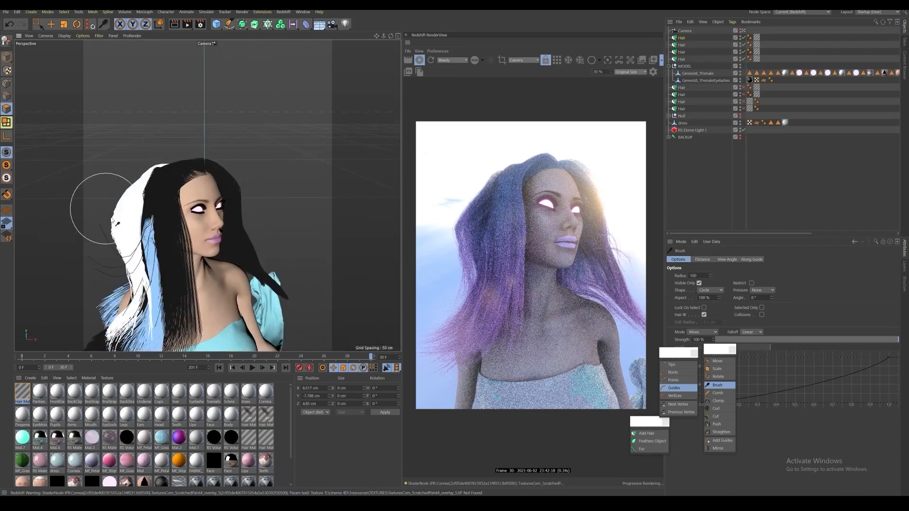
{"action": "mouse_move", "coordinate": [110, 217]}
{"action": "left_mouse_down"}
{"action": "mouse_move", "coordinate": [132, 232]}
{"action": "mouse_move", "coordinate": [130, 302]}
{"action": "mouse_move", "coordinate": [172, 323]}
{"action": "left_mouse_up"}
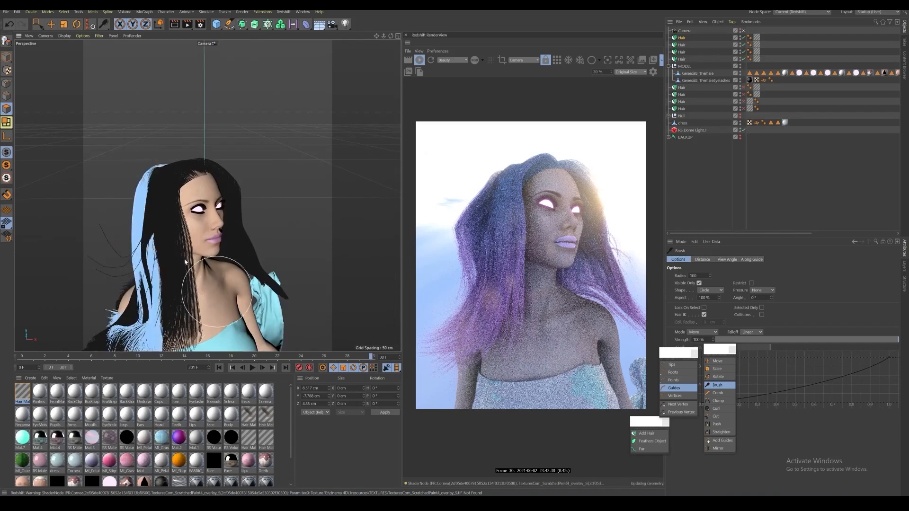
Step: Brush the lower ends of the topmost hair object's guides around the character's shoulder and upper arm
{"action": "mouse_move", "coordinate": [163, 256]}
{"action": "left_mouse_down", "text": "alt"}
{"action": "mouse_move", "coordinate": [187, 267]}
{"action": "mouse_move", "coordinate": [173, 275]}
{"action": "left_mouse_up", "text": "alt"}
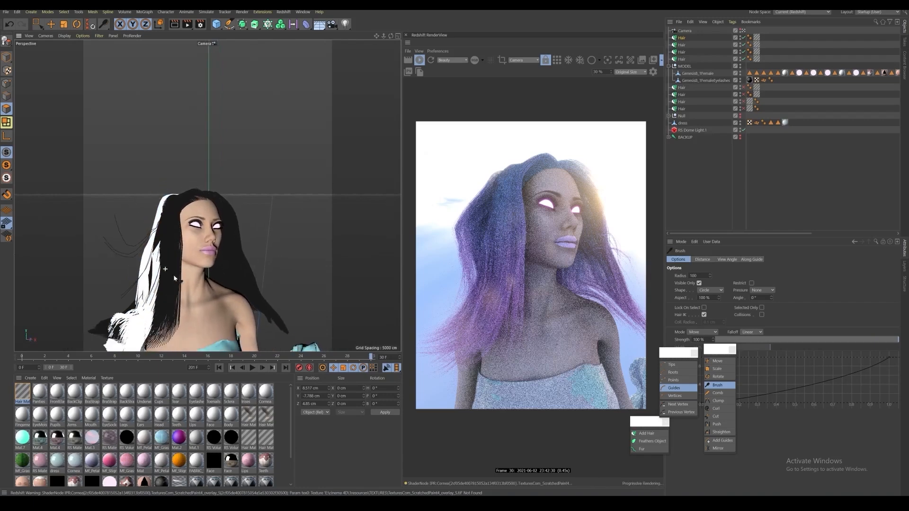
{"action": "middle_click_drag", "start_coordinate": [186, 273], "coordinate": [197, 215], "text": "alt"}
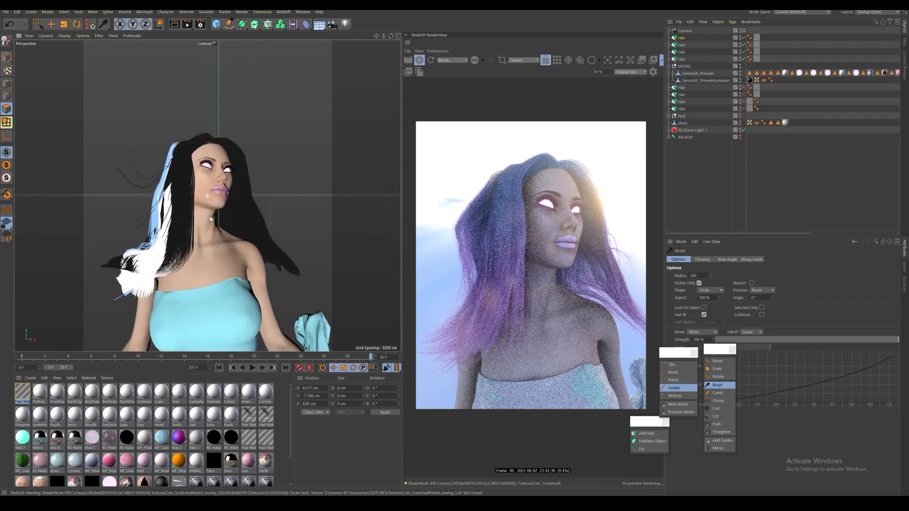
{"action": "left_click_drag", "start_coordinate": [200, 231], "coordinate": [138, 293], "text": "alt"}
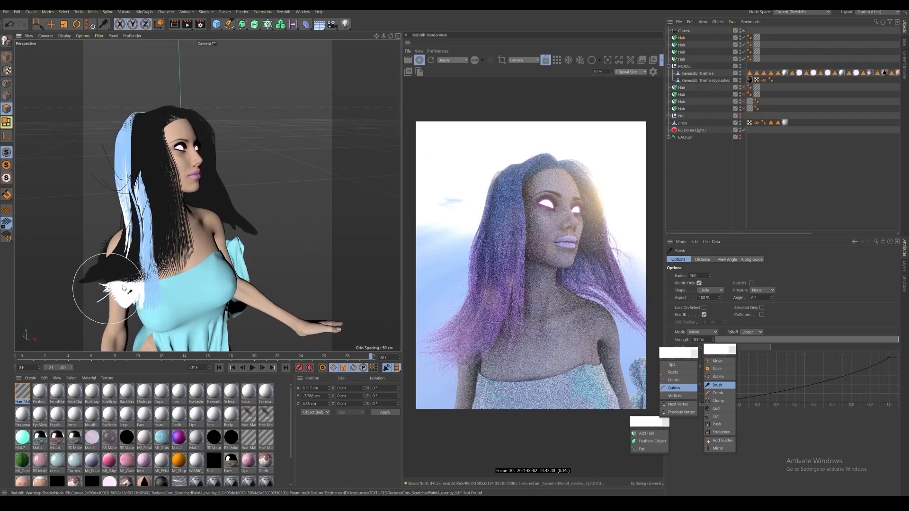
{"action": "left_click_drag", "start_coordinate": [144, 278], "coordinate": [128, 288]}
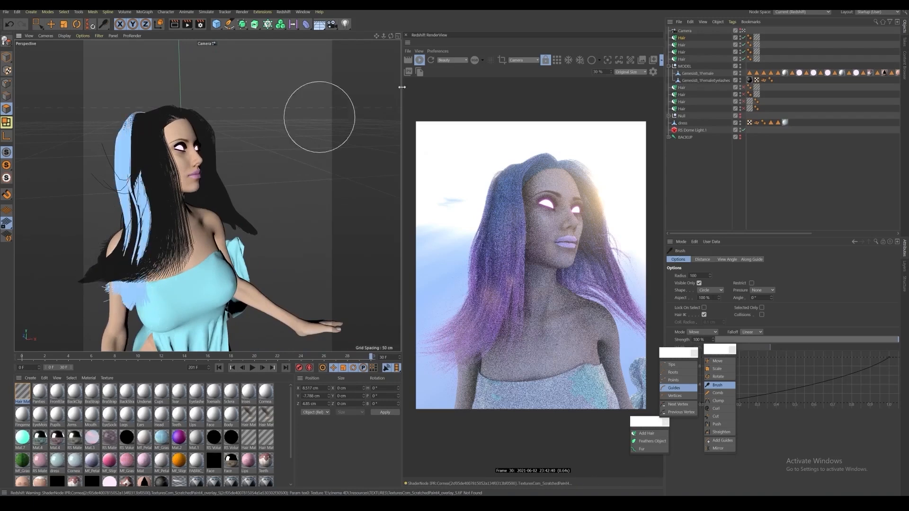
Step: Select the fourth hair object from the top and brush its side and front guides into loose waves, lifting the front ends off the chest
{"action": "left_click", "coordinate": [681, 59], "text": "ctrl"}
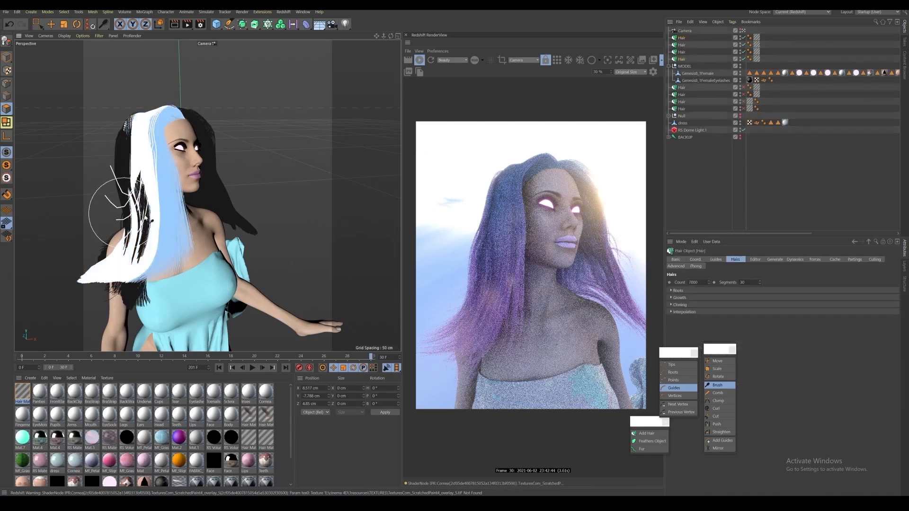
{"action": "mouse_move", "coordinate": [124, 212]}
{"action": "left_mouse_down", "text": "alt"}
{"action": "mouse_move", "coordinate": [122, 261]}
{"action": "mouse_move", "coordinate": [166, 233]}
{"action": "mouse_move", "coordinate": [176, 208]}
{"action": "mouse_move", "coordinate": [92, 213]}
{"action": "mouse_move", "coordinate": [97, 208]}
{"action": "left_mouse_up", "text": "alt"}
{"action": "mouse_move", "coordinate": [97, 208]}
{"action": "left_mouse_down", "text": "alt"}
{"action": "mouse_move", "coordinate": [63, 199]}
{"action": "mouse_move", "coordinate": [143, 217]}
{"action": "mouse_move", "coordinate": [160, 202]}
{"action": "left_mouse_up", "text": "alt"}
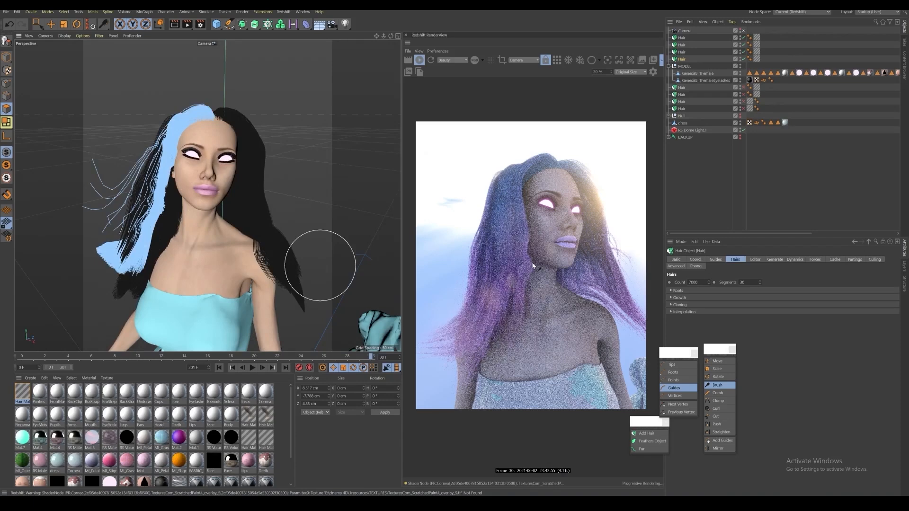
{"action": "scroll", "coordinate": [533, 255], "scroll_direction": "up", "scroll_amount": 1}
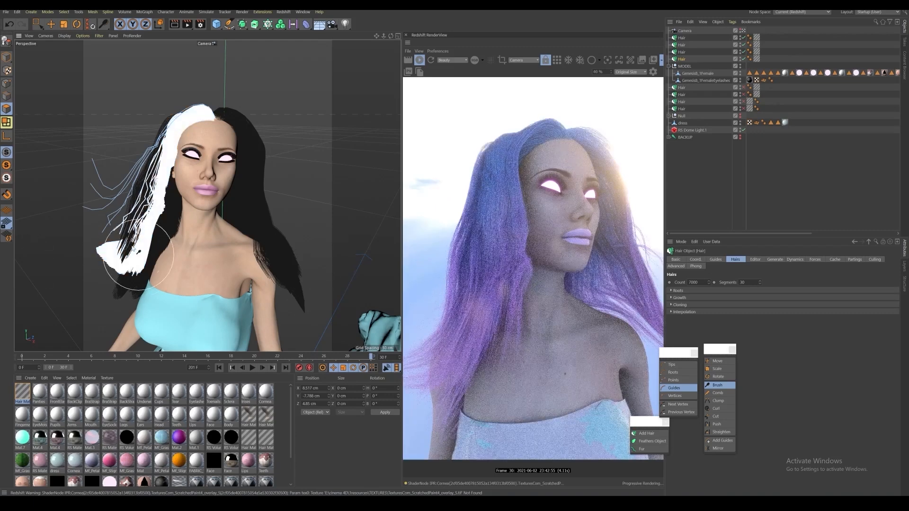
{"action": "left_click_drag", "start_coordinate": [167, 239], "coordinate": [279, 262], "text": "alt"}
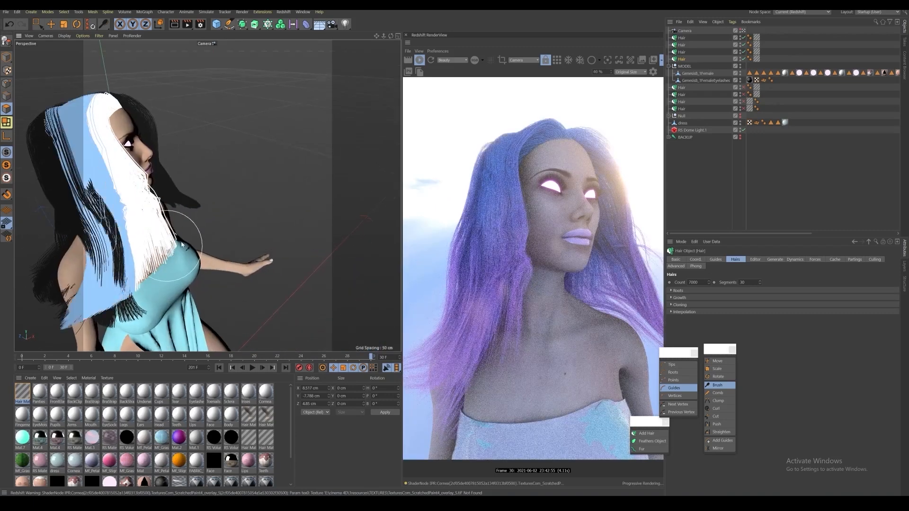
{"action": "left_click_drag", "start_coordinate": [168, 245], "coordinate": [201, 222]}
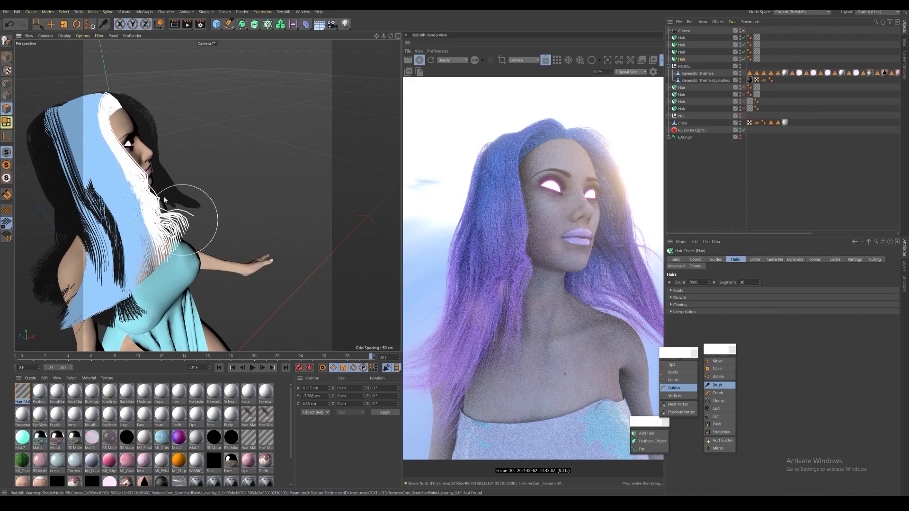
Step: Brush loose strands of the fourth hair object outward from the side of the head for a windblown look
{"action": "left_click_drag", "start_coordinate": [112, 170], "coordinate": [47, 155], "text": "alt"}
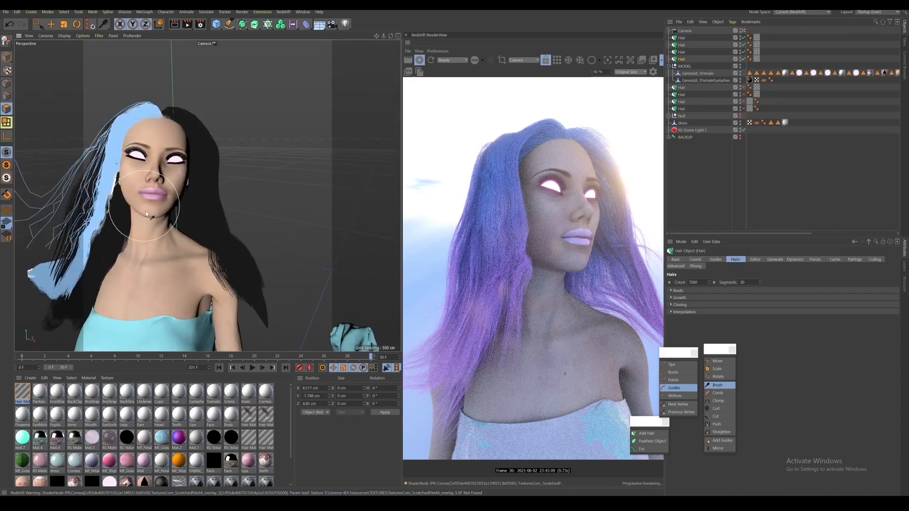
{"action": "middle_click_drag", "start_coordinate": [124, 213], "coordinate": [193, 205], "text": "alt"}
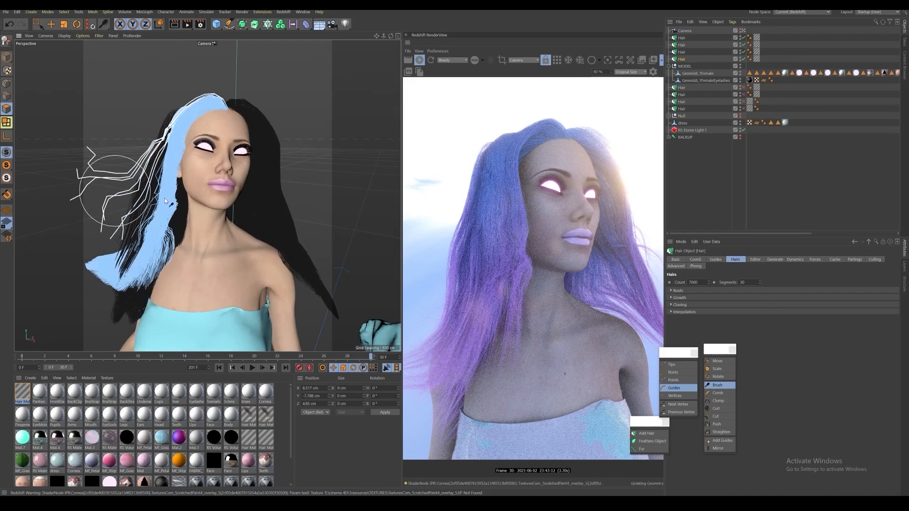
{"action": "left_click_drag", "start_coordinate": [158, 203], "coordinate": [70, 181]}
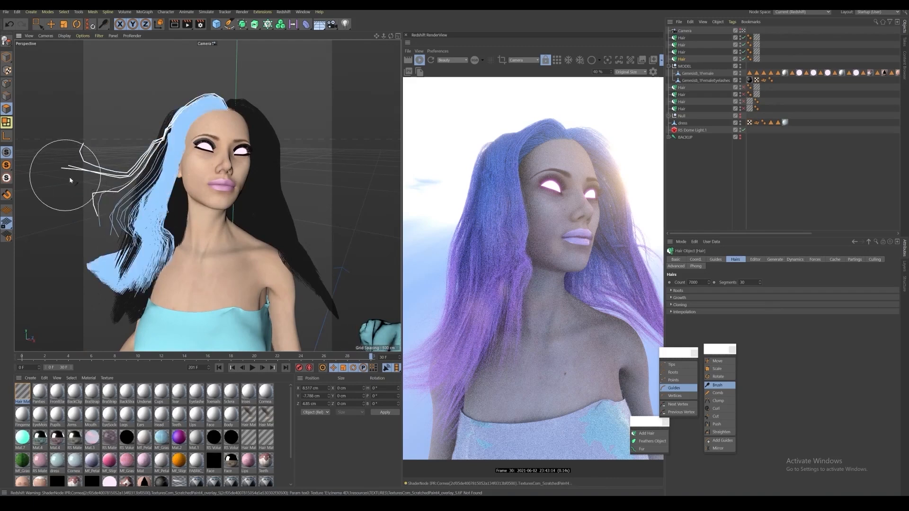
{"action": "left_click_drag", "start_coordinate": [127, 216], "coordinate": [81, 221]}
{"action": "mouse_move", "coordinate": [141, 217]}
{"action": "left_mouse_down"}
{"action": "mouse_move", "coordinate": [85, 205]}
{"action": "mouse_move", "coordinate": [103, 209]}
{"action": "left_mouse_up"}
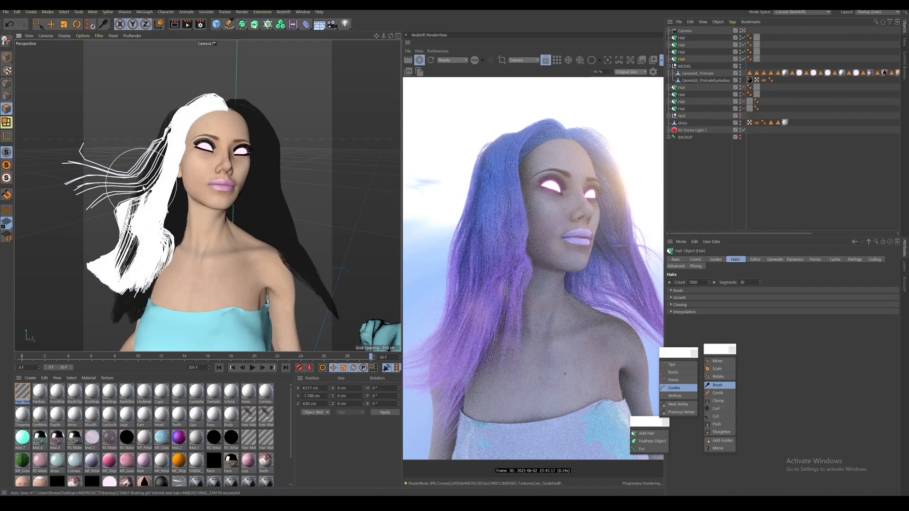
{"action": "left_click_drag", "start_coordinate": [200, 231], "coordinate": [253, 244], "text": "alt"}
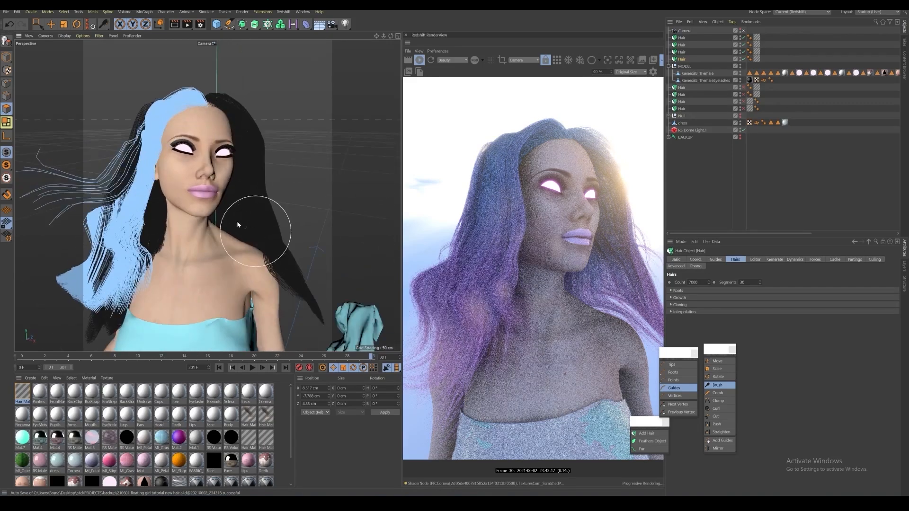
Step: Select the third hair object from the top and brush its lower lengths outward and up, away from the shoulder
{"action": "left_click", "coordinate": [682, 52]}
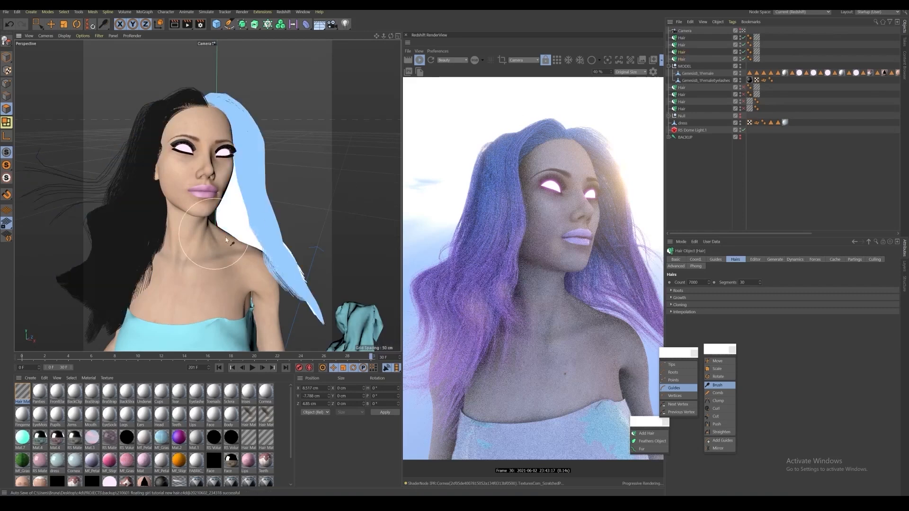
{"action": "mouse_move", "coordinate": [227, 240]}
{"action": "left_mouse_down", "text": "alt"}
{"action": "mouse_move", "coordinate": [262, 232]}
{"action": "mouse_move", "coordinate": [259, 212]}
{"action": "mouse_move", "coordinate": [315, 213]}
{"action": "mouse_move", "coordinate": [304, 198]}
{"action": "mouse_move", "coordinate": [294, 209]}
{"action": "mouse_move", "coordinate": [351, 199]}
{"action": "left_mouse_up", "text": "alt"}
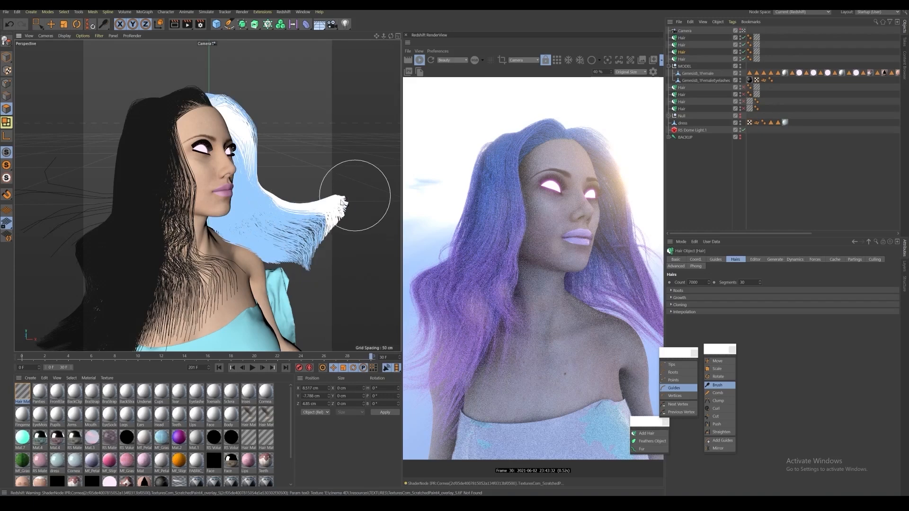
{"action": "left_click_drag", "start_coordinate": [303, 216], "coordinate": [365, 162]}
{"action": "mouse_move", "coordinate": [273, 211]}
{"action": "left_mouse_down"}
{"action": "mouse_move", "coordinate": [324, 161]}
{"action": "mouse_move", "coordinate": [301, 146]}
{"action": "mouse_move", "coordinate": [330, 223]}
{"action": "mouse_move", "coordinate": [350, 201]}
{"action": "left_mouse_up"}
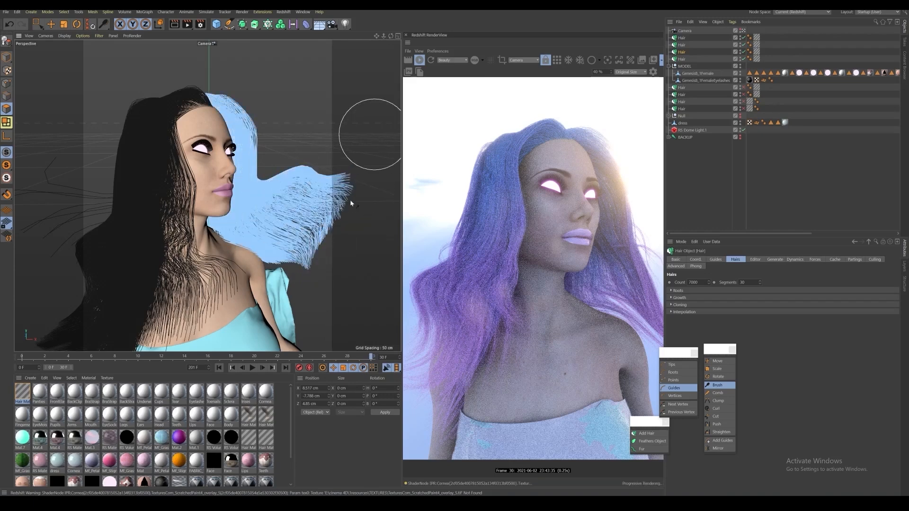
Step: Brush the third hair object's flared ends back down and inward toward the shoulder
{"action": "scroll", "coordinate": [270, 191], "scroll_direction": "down", "scroll_amount": 5}
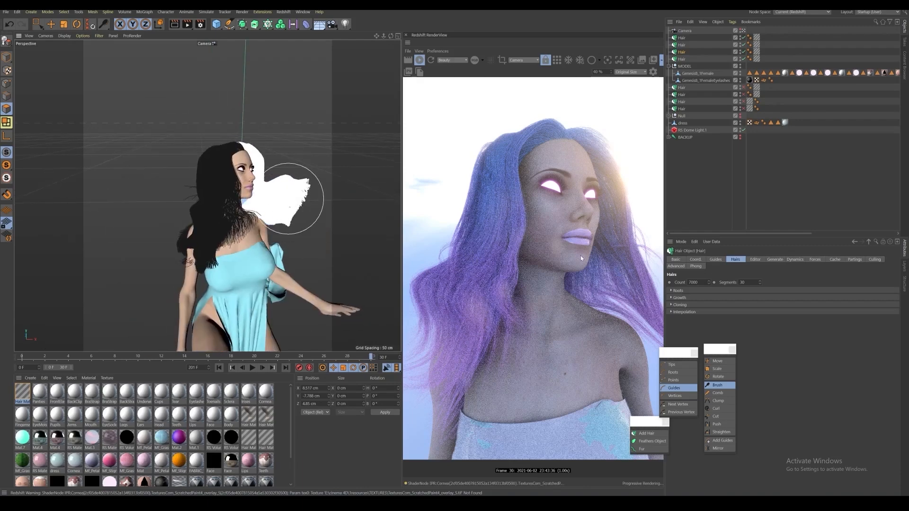
{"action": "scroll", "coordinate": [615, 270], "scroll_direction": "down", "scroll_amount": 5}
{"action": "scroll", "coordinate": [655, 283], "scroll_direction": "up", "scroll_amount": 3}
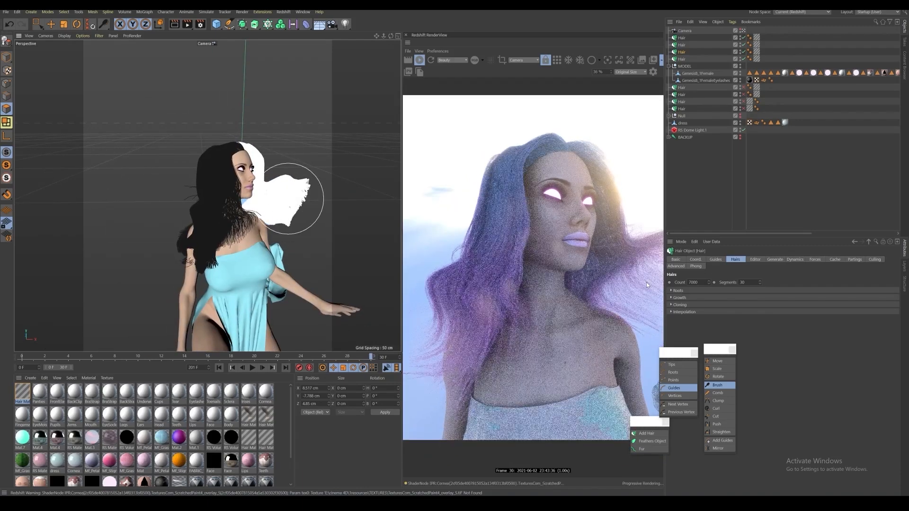
{"action": "scroll", "coordinate": [644, 282], "scroll_direction": "up", "scroll_amount": 1}
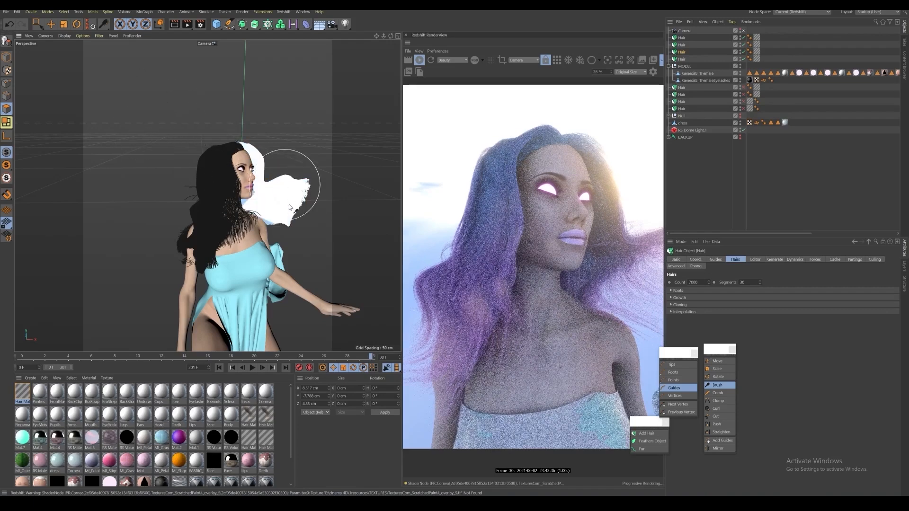
{"action": "left_click_drag", "start_coordinate": [289, 207], "coordinate": [240, 220]}
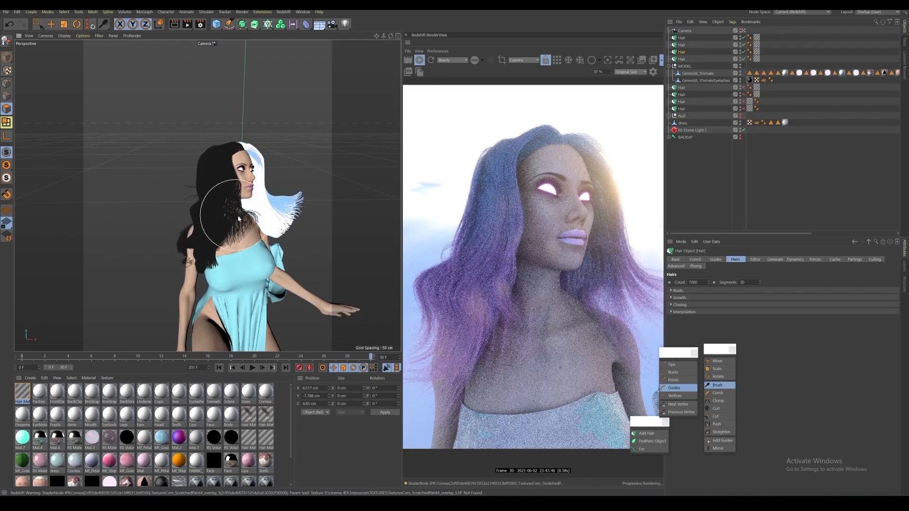
Step: Examine the brushed hair's hairline, crown and overall silhouette from several angles in the viewport and in the render preview
{"action": "left_click_drag", "start_coordinate": [238, 216], "coordinate": [241, 210], "text": "alt"}
{"action": "middle_click_drag", "start_coordinate": [242, 211], "coordinate": [184, 201], "text": "alt"}
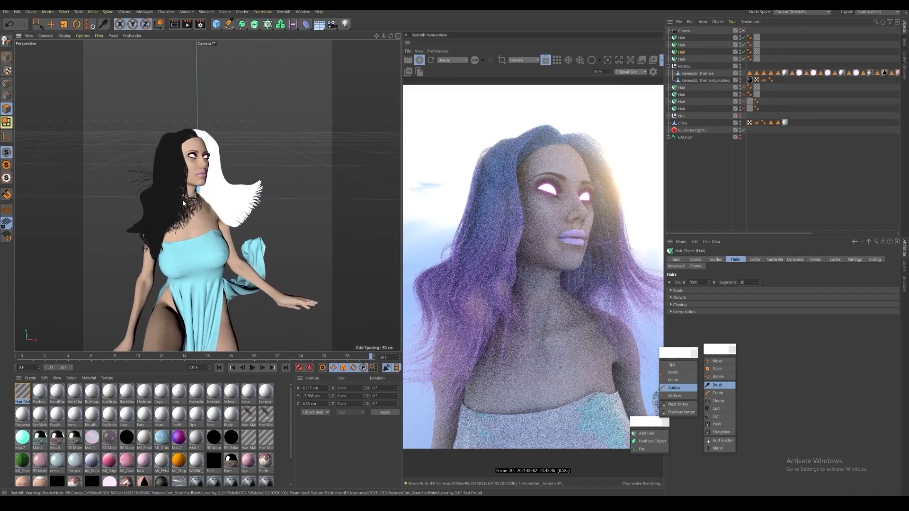
{"action": "left_click_drag", "start_coordinate": [183, 202], "coordinate": [216, 199], "text": "alt"}
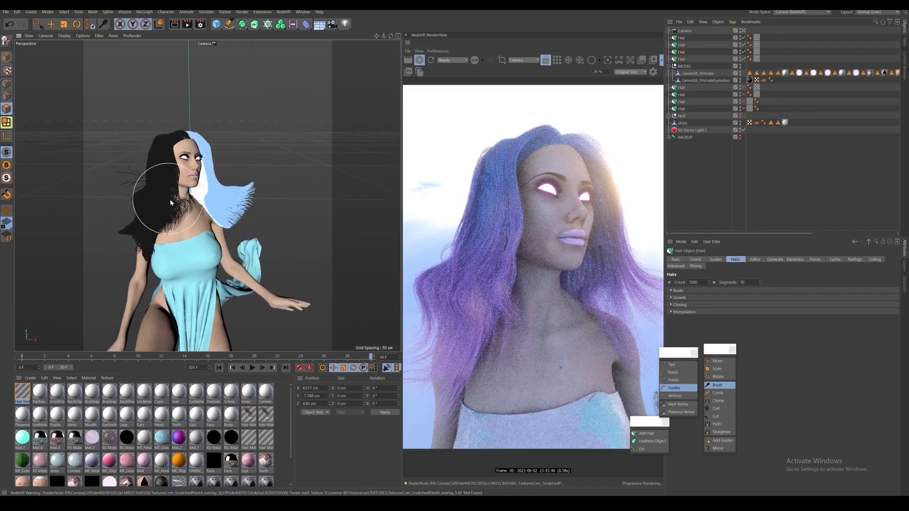
{"action": "mouse_move", "coordinate": [190, 162]}
{"action": "left_mouse_down", "text": "alt"}
{"action": "mouse_move", "coordinate": [172, 134]}
{"action": "mouse_move", "coordinate": [263, 178]}
{"action": "mouse_move", "coordinate": [333, 132]}
{"action": "mouse_move", "coordinate": [209, 135]}
{"action": "mouse_move", "coordinate": [204, 112]}
{"action": "left_mouse_up", "text": "alt"}
{"action": "scroll", "coordinate": [169, 106], "scroll_direction": "up", "scroll_amount": 10}
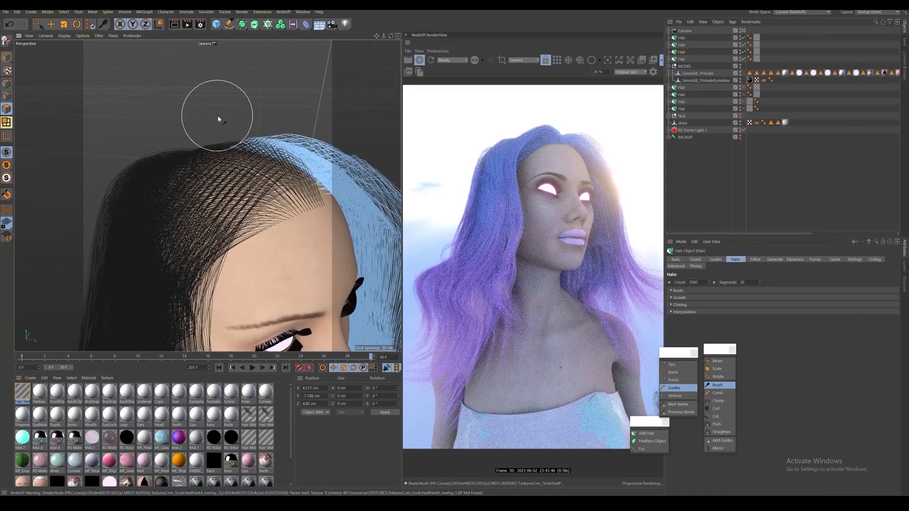
{"action": "scroll", "coordinate": [619, 236], "scroll_direction": "down", "scroll_amount": 2}
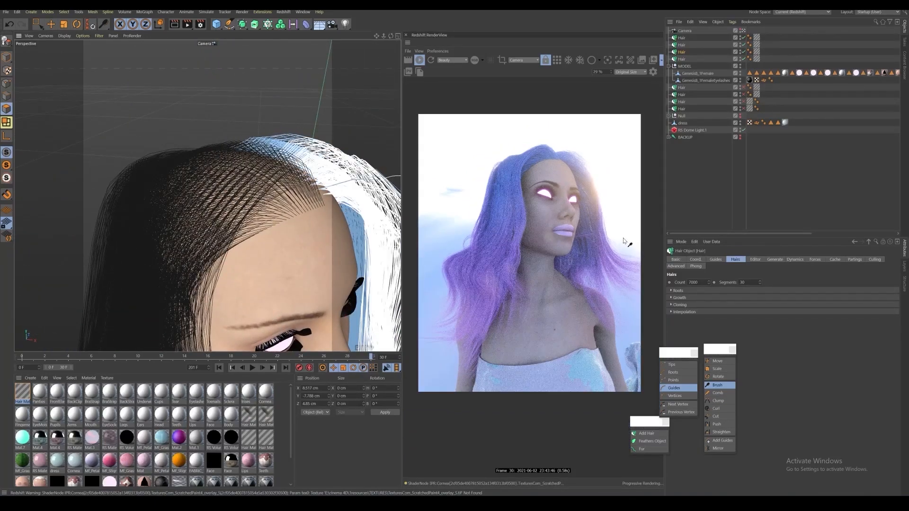
{"action": "scroll", "coordinate": [623, 240], "scroll_direction": "up", "scroll_amount": 2}
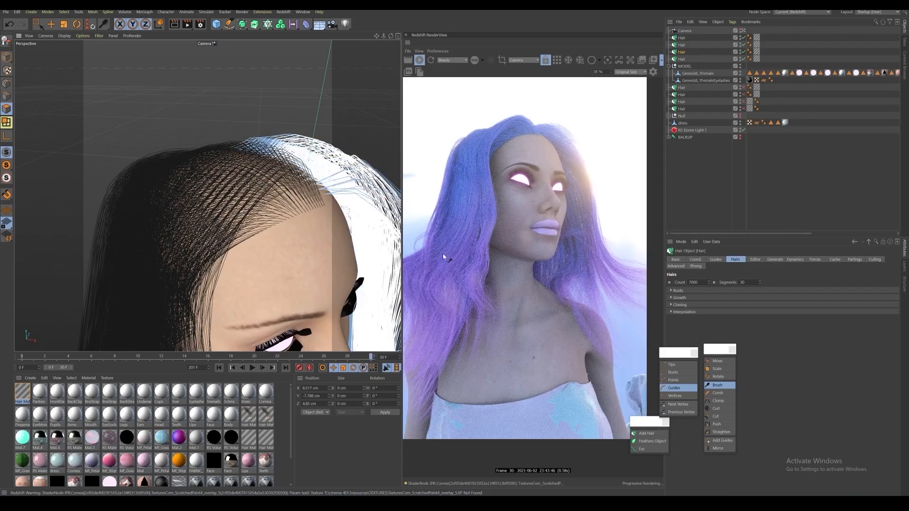
{"action": "middle_click_drag", "start_coordinate": [245, 249], "coordinate": [209, 150], "text": "alt"}
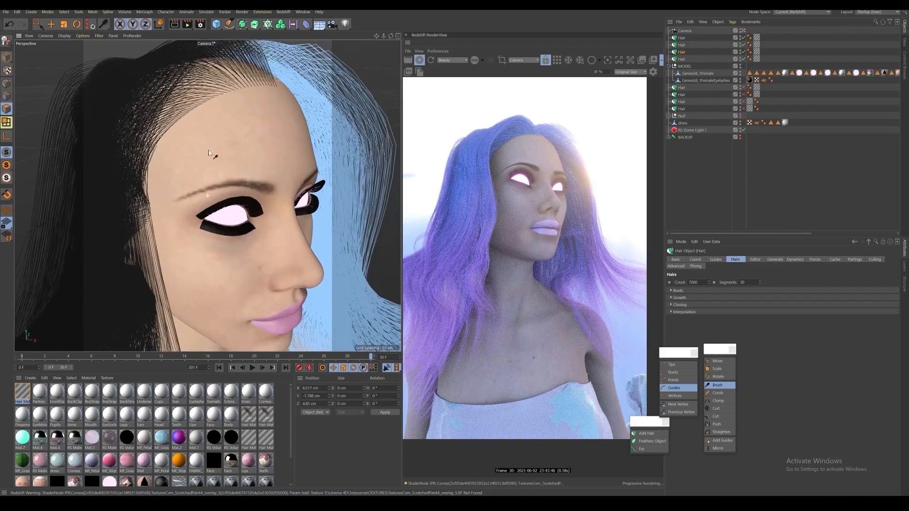
{"action": "right_click_drag", "start_coordinate": [209, 151], "coordinate": [214, 202], "text": "alt"}
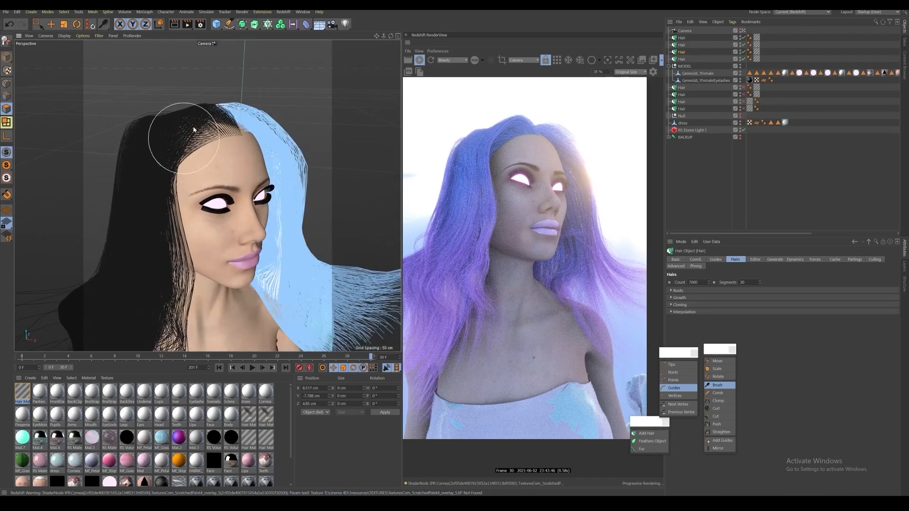
{"action": "mouse_move", "coordinate": [219, 215]}
{"action": "left_mouse_down", "text": "alt"}
{"action": "mouse_move", "coordinate": [186, 146]}
{"action": "mouse_move", "coordinate": [237, 194]}
{"action": "mouse_move", "coordinate": [232, 164]}
{"action": "left_mouse_up", "text": "alt"}
{"action": "scroll", "coordinate": [186, 145], "scroll_direction": "down", "scroll_amount": 5}
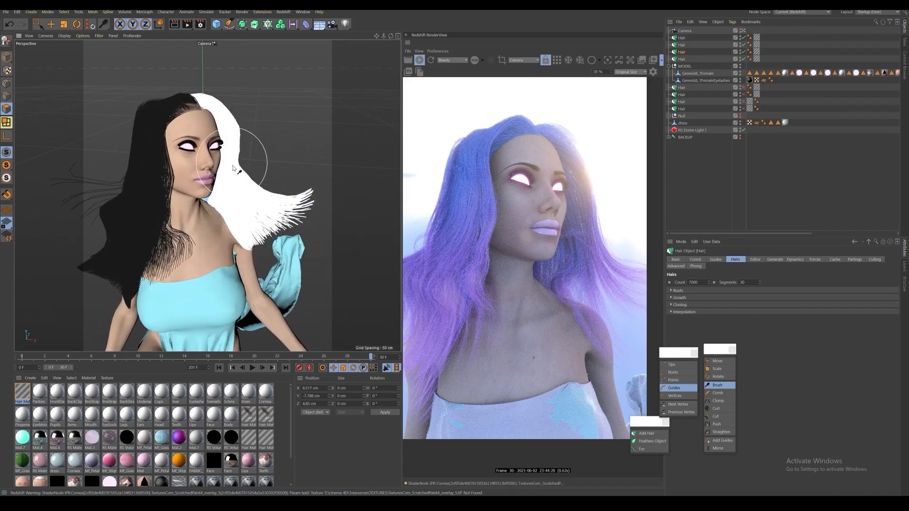
{"action": "scroll", "coordinate": [174, 221], "scroll_direction": "down", "scroll_amount": 3}
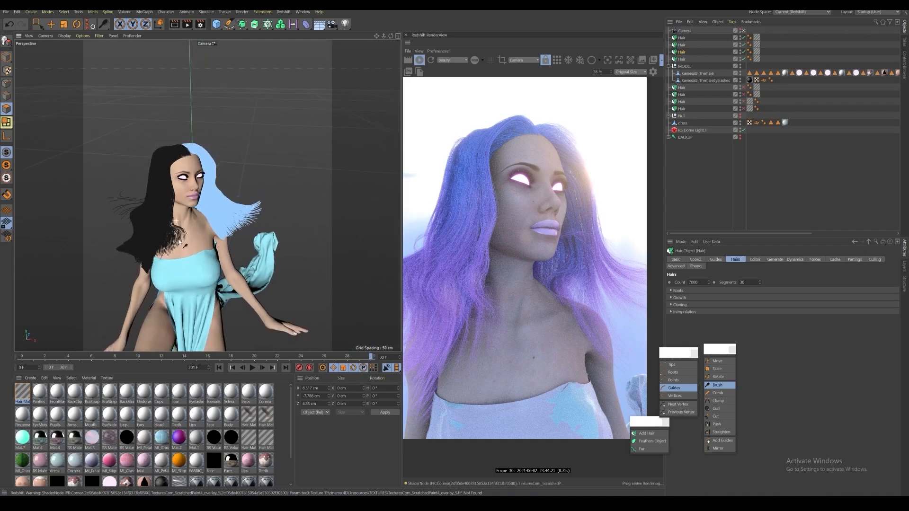
{"action": "left_click_drag", "start_coordinate": [174, 221], "coordinate": [146, 246], "text": "alt"}
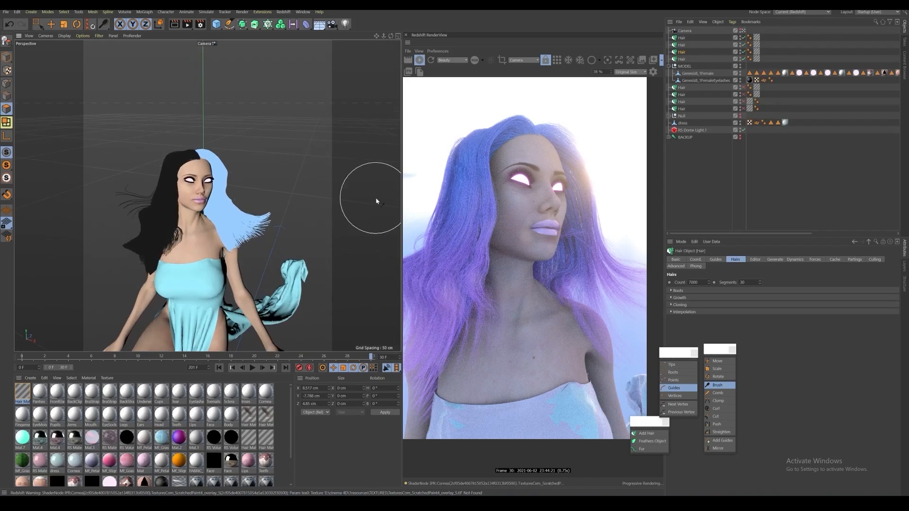
Step: Select the topmost hair object and brush its side lengths outward and away from the head for a windblown look
{"action": "scroll", "coordinate": [453, 275], "scroll_direction": "down", "scroll_amount": 3}
{"action": "scroll", "coordinate": [426, 301], "scroll_direction": "up", "scroll_amount": 1}
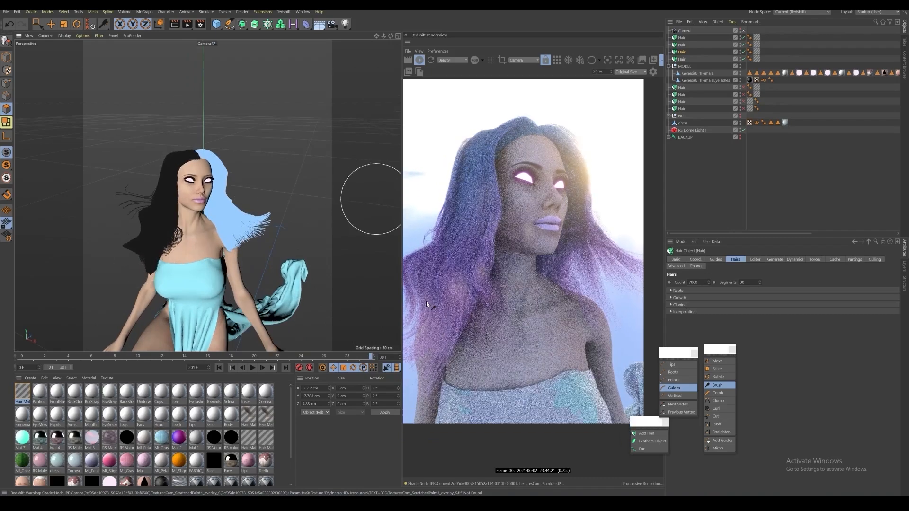
{"action": "left_click", "coordinate": [682, 60]}
{"action": "left_click", "coordinate": [682, 53]}
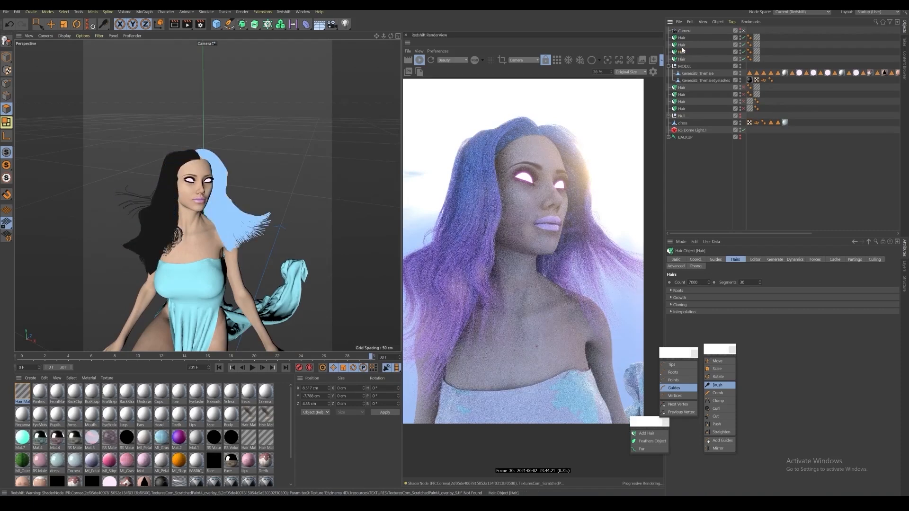
{"action": "left_click", "coordinate": [683, 46]}
{"action": "left_click", "coordinate": [682, 40]}
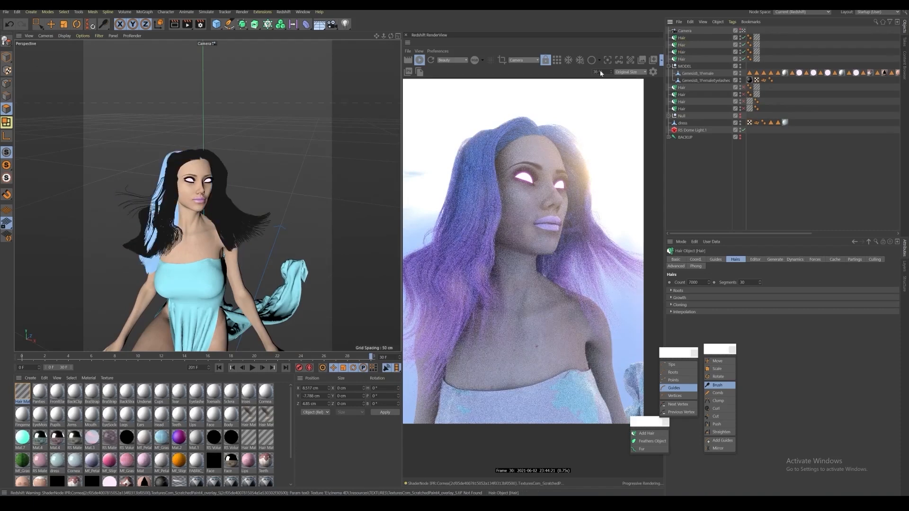
{"action": "mouse_move", "coordinate": [166, 187]}
{"action": "left_mouse_down"}
{"action": "mouse_move", "coordinate": [123, 195]}
{"action": "mouse_move", "coordinate": [134, 186]}
{"action": "mouse_move", "coordinate": [97, 211]}
{"action": "left_mouse_up"}
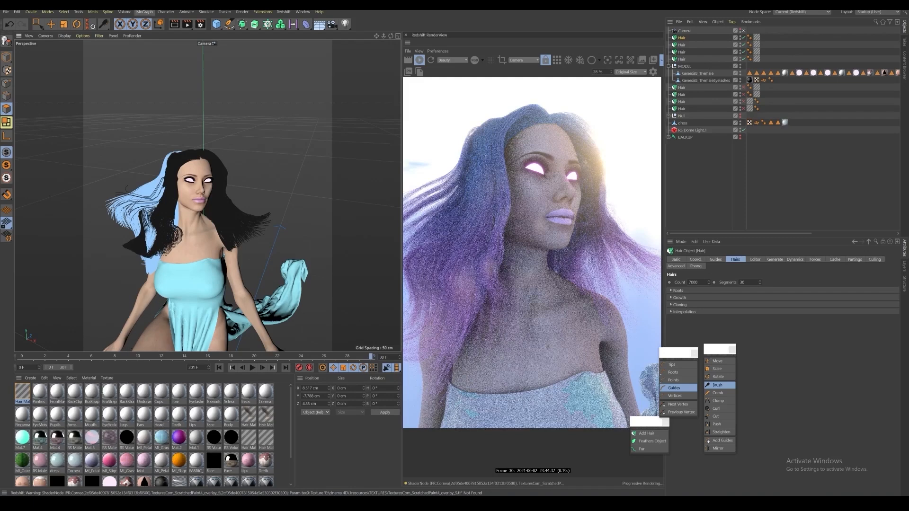
Step: Switch the render preview to fixed scaling and examine the hairline, parting and crown up close
{"action": "left_click", "coordinate": [630, 72]}
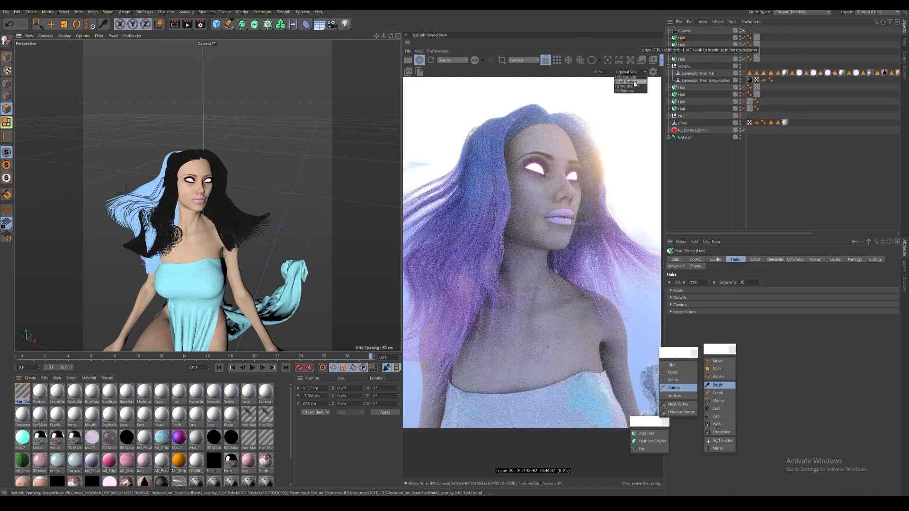
{"action": "left_click", "coordinate": [633, 81]}
{"action": "scroll", "coordinate": [500, 231], "scroll_direction": "down", "scroll_amount": 1}
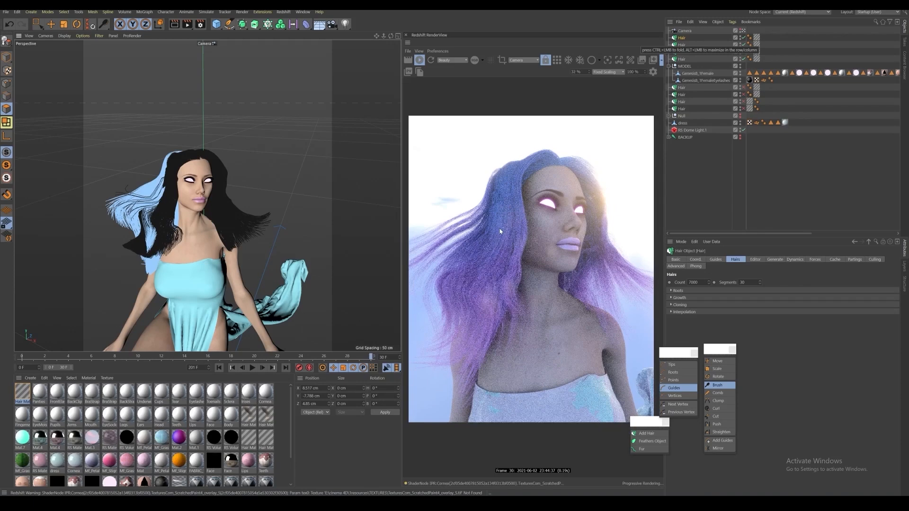
{"action": "scroll", "coordinate": [500, 231], "scroll_direction": "up", "scroll_amount": 1}
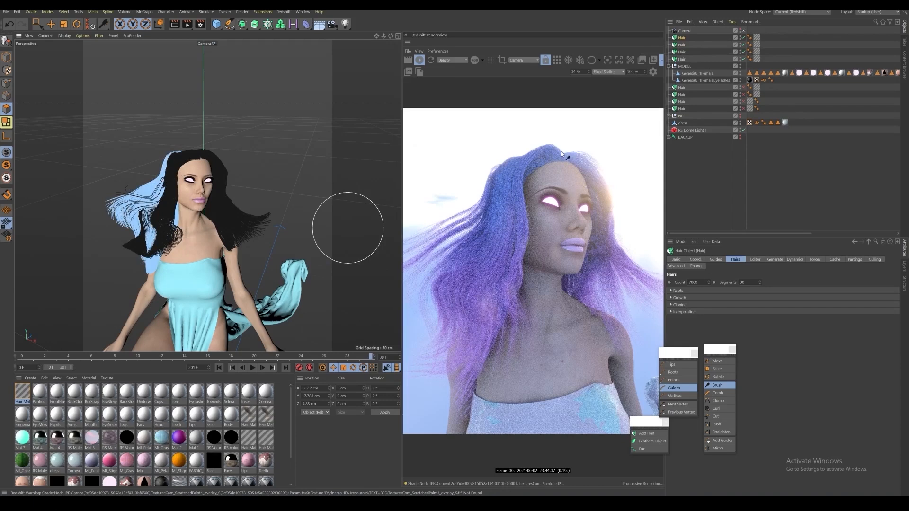
{"action": "scroll", "coordinate": [562, 153], "scroll_direction": "up", "scroll_amount": 5}
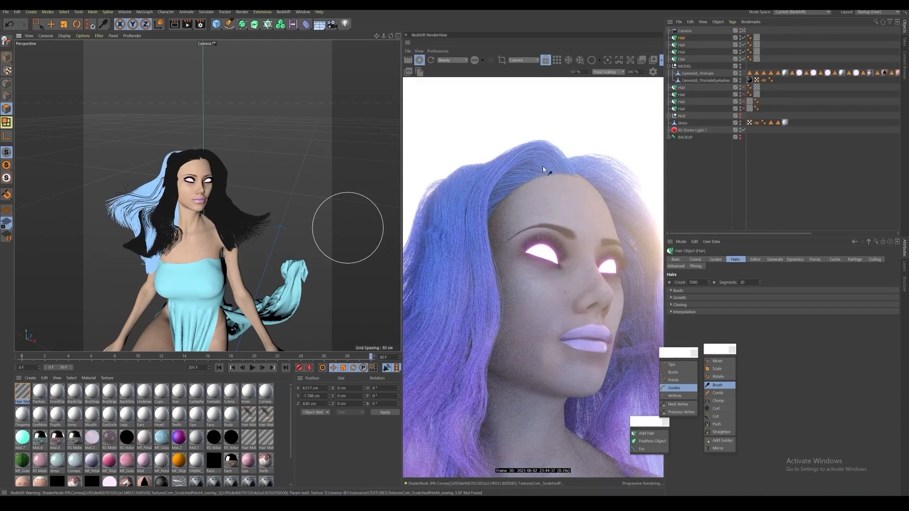
{"action": "scroll", "coordinate": [549, 153], "scroll_direction": "up", "scroll_amount": 4}
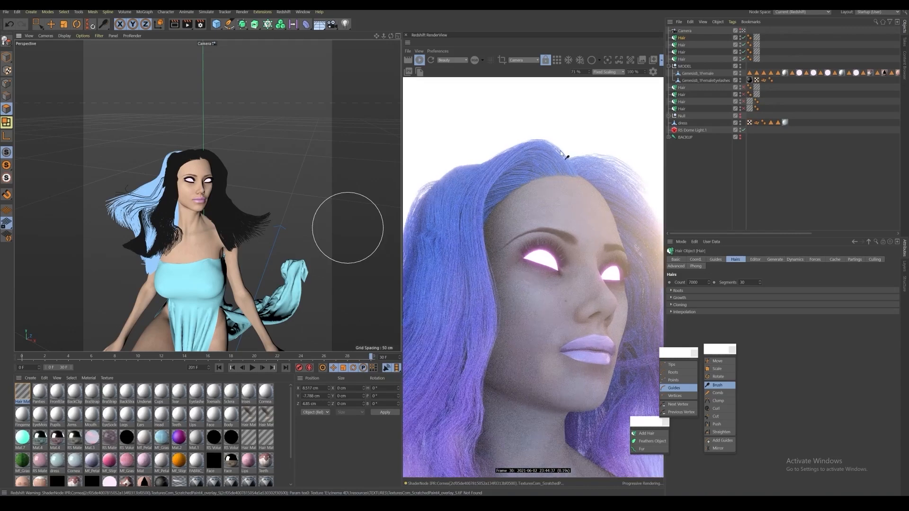
{"action": "scroll", "coordinate": [525, 173], "scroll_direction": "up", "scroll_amount": 2}
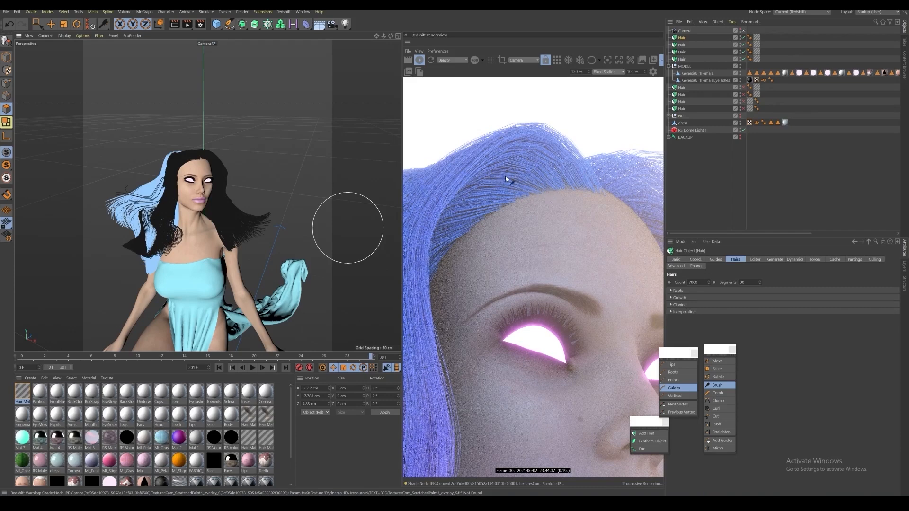
{"action": "scroll", "coordinate": [549, 180], "scroll_direction": "down", "scroll_amount": 6}
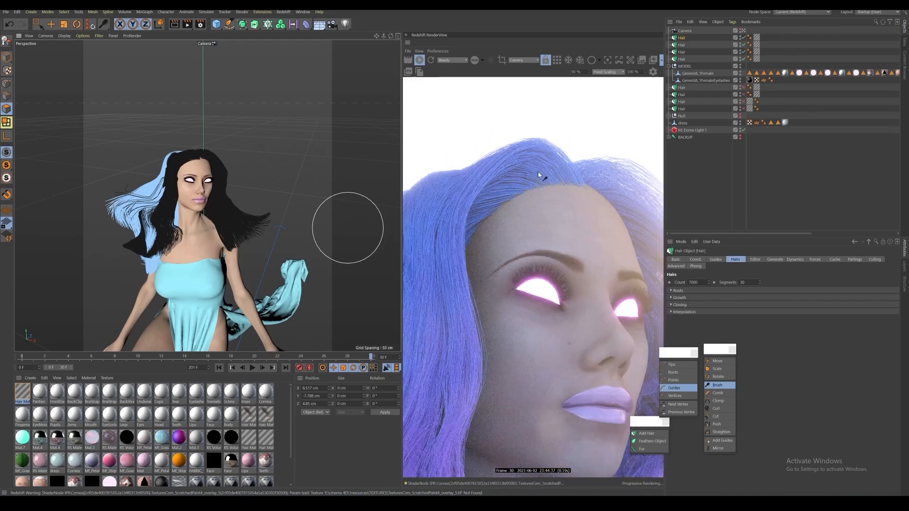
{"action": "scroll", "coordinate": [620, 197], "scroll_direction": "down", "scroll_amount": 4}
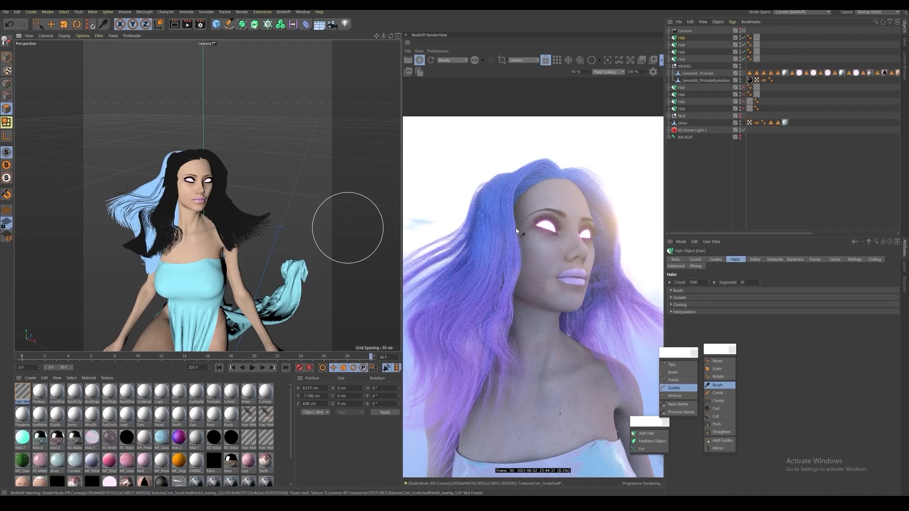
Step: Select all four active hair objects together and set their hair segments to 70
{"action": "left_click", "coordinate": [682, 59], "text": "shift"}
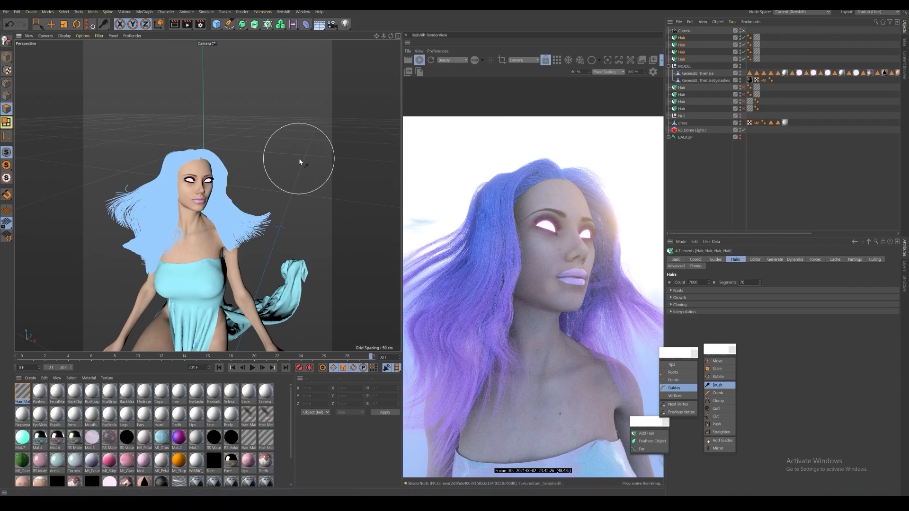
{"action": "scroll", "coordinate": [555, 180], "scroll_direction": "up", "scroll_amount": 1}
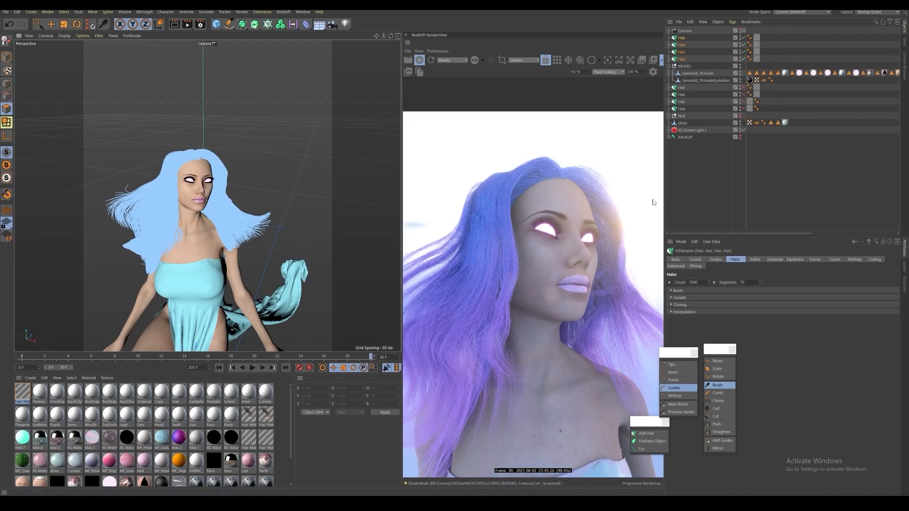
{"action": "scroll", "coordinate": [563, 175], "scroll_direction": "up", "scroll_amount": 4}
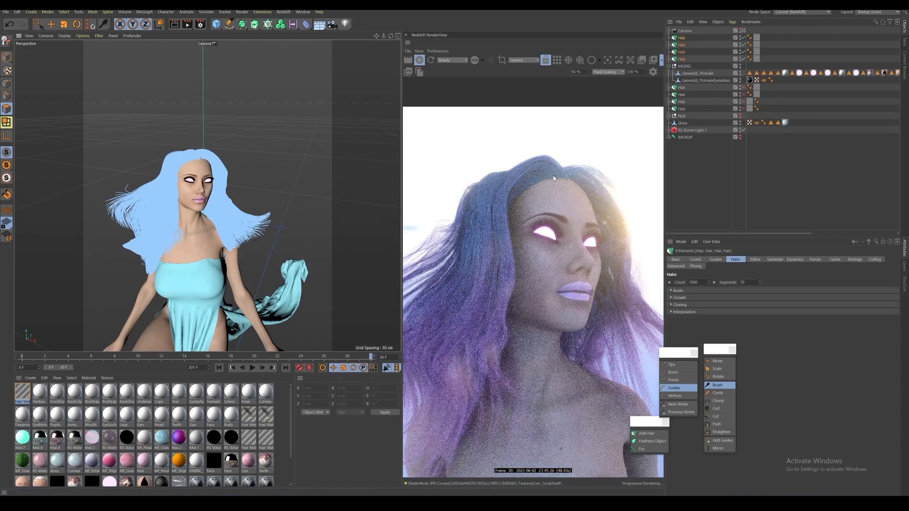
Step: Examine the smoothness of the strands around the hairline in the render preview and return the preview to original size
{"action": "scroll", "coordinate": [558, 171], "scroll_direction": "up", "scroll_amount": 12}
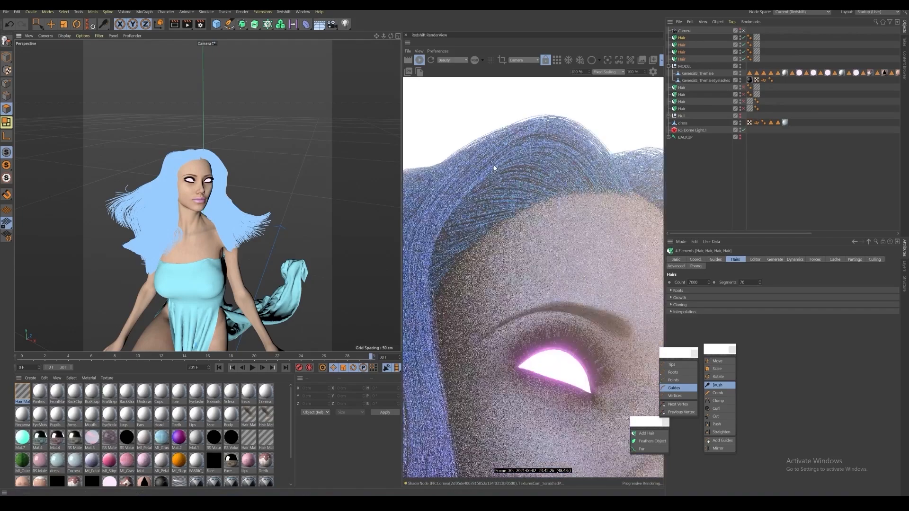
{"action": "scroll", "coordinate": [642, 170], "scroll_direction": "down", "scroll_amount": 4}
{"action": "scroll", "coordinate": [649, 174], "scroll_direction": "up", "scroll_amount": 2}
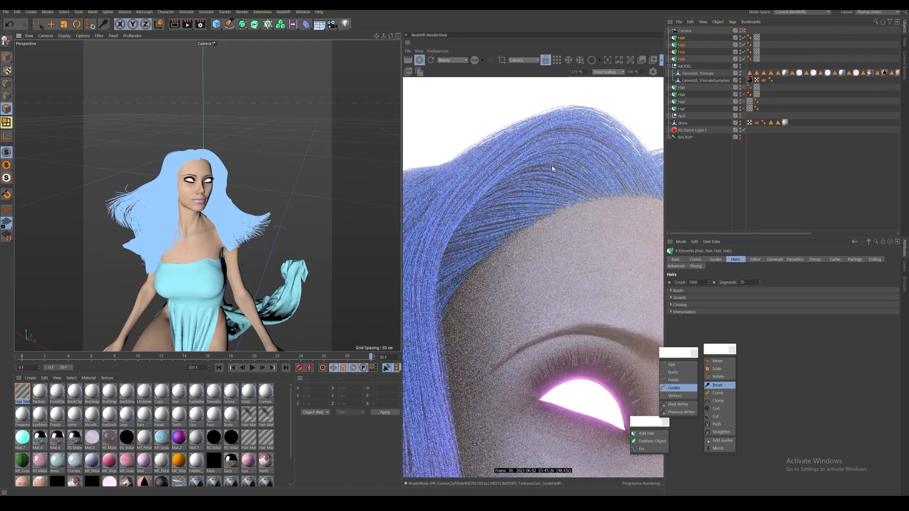
{"action": "scroll", "coordinate": [610, 176], "scroll_direction": "down", "scroll_amount": 8}
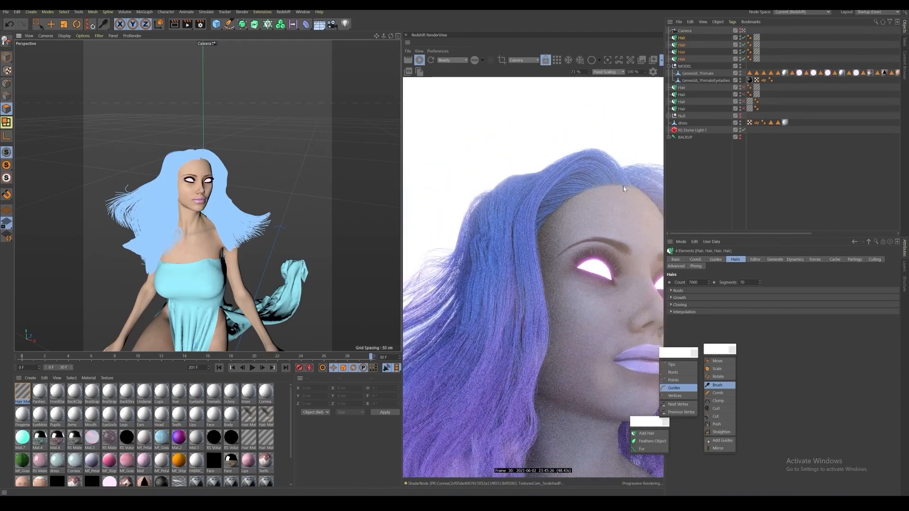
{"action": "scroll", "coordinate": [657, 264], "scroll_direction": "up", "scroll_amount": 2}
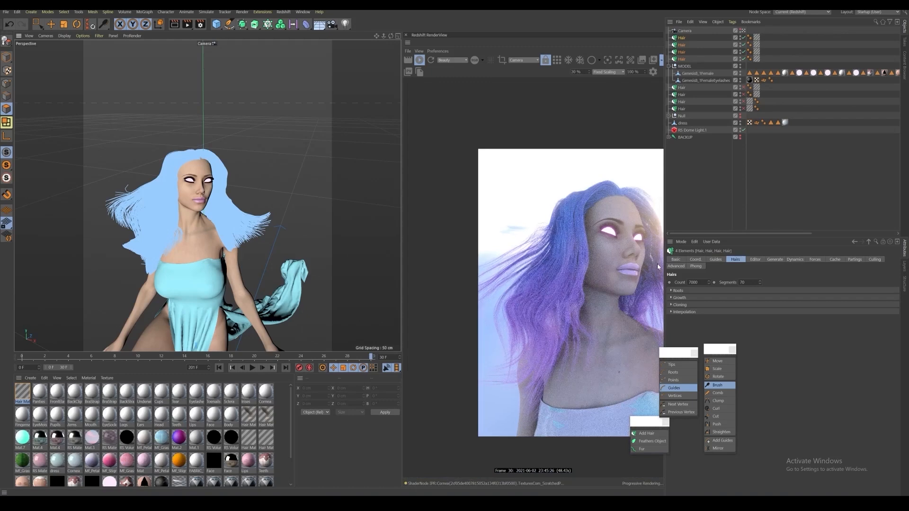
{"action": "scroll", "coordinate": [645, 269], "scroll_direction": "up", "scroll_amount": 1}
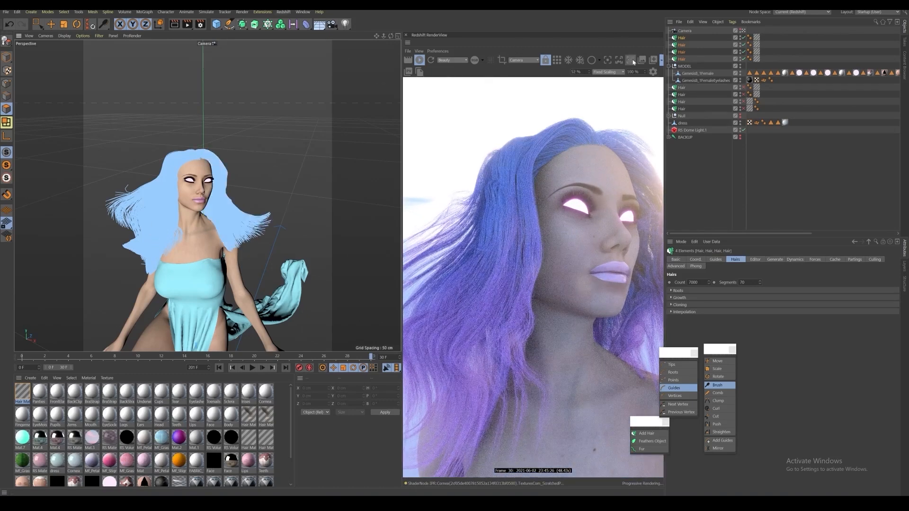
{"action": "left_click", "coordinate": [653, 72]}
{"action": "left_click", "coordinate": [652, 72]}
{"action": "left_click", "coordinate": [608, 72]}
{"action": "left_click", "coordinate": [612, 78]}
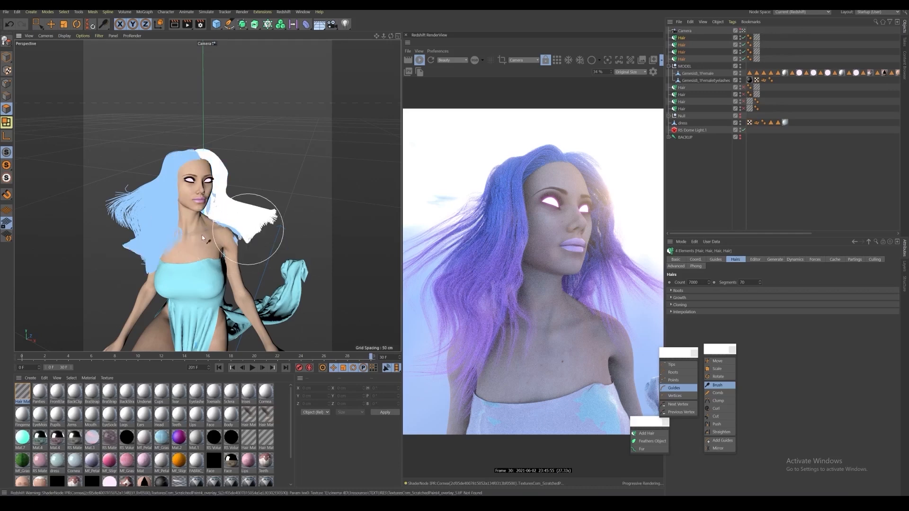
Step: Brush the flared hair in front of the face from a side view, filling its lower ends down toward the shoulder
{"action": "left_click_drag", "start_coordinate": [201, 237], "coordinate": [239, 217], "text": "alt"}
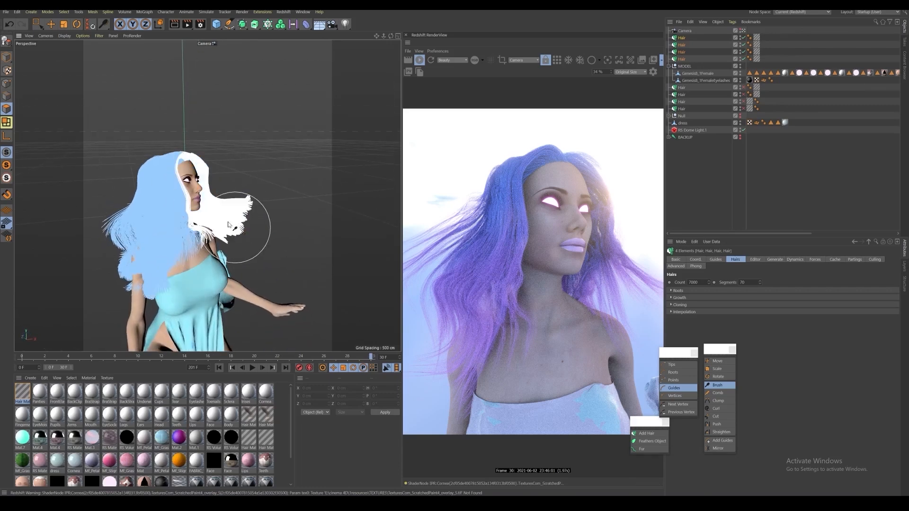
{"action": "left_click_drag", "start_coordinate": [218, 214], "coordinate": [247, 223]}
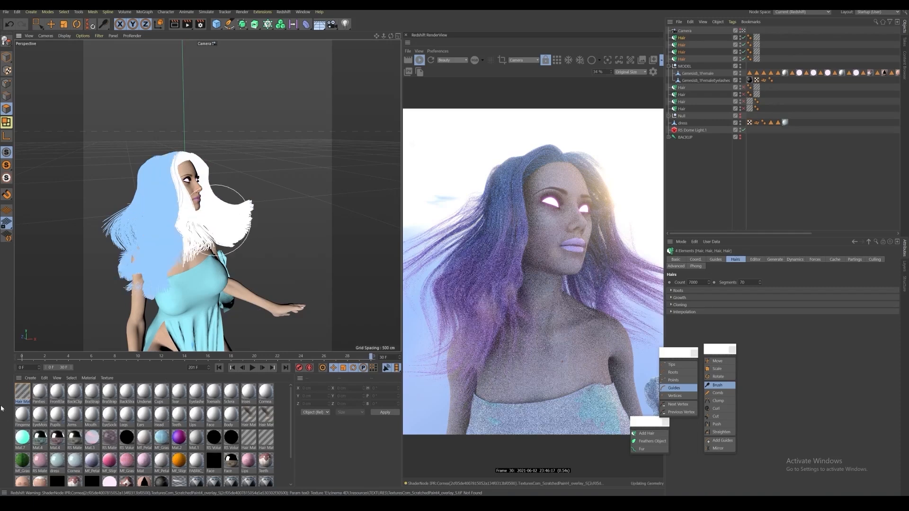
Step: Enable Kink on the hair material with an amount of 12% and check the strands in the render preview
{"action": "left_click", "coordinate": [20, 397]}
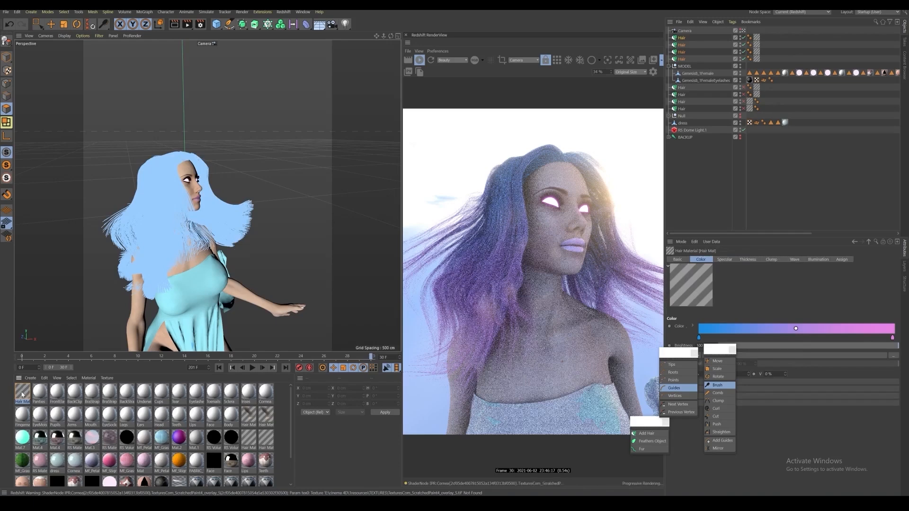
{"action": "double_click", "coordinate": [24, 395]}
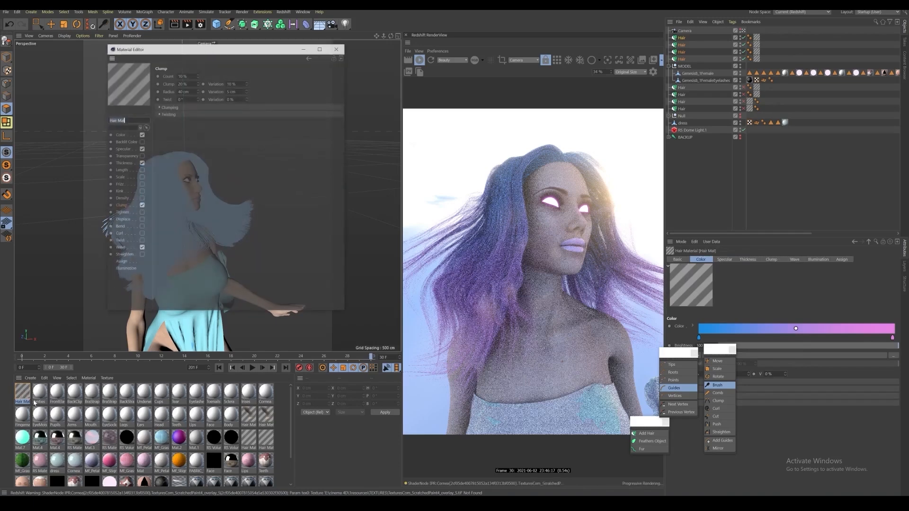
{"action": "left_click_drag", "start_coordinate": [210, 53], "coordinate": [245, 79]}
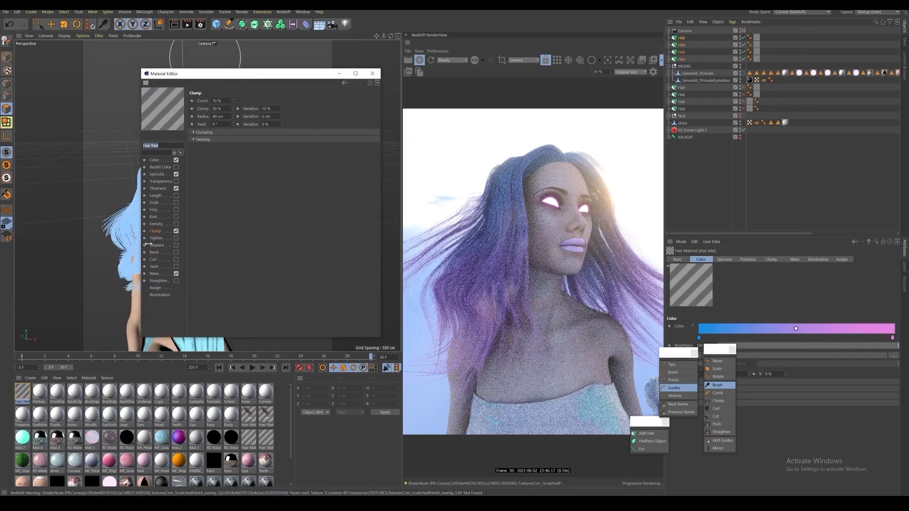
{"action": "left_click", "coordinate": [176, 217]}
{"action": "left_click_drag", "start_coordinate": [288, 75], "coordinate": [239, 122]}
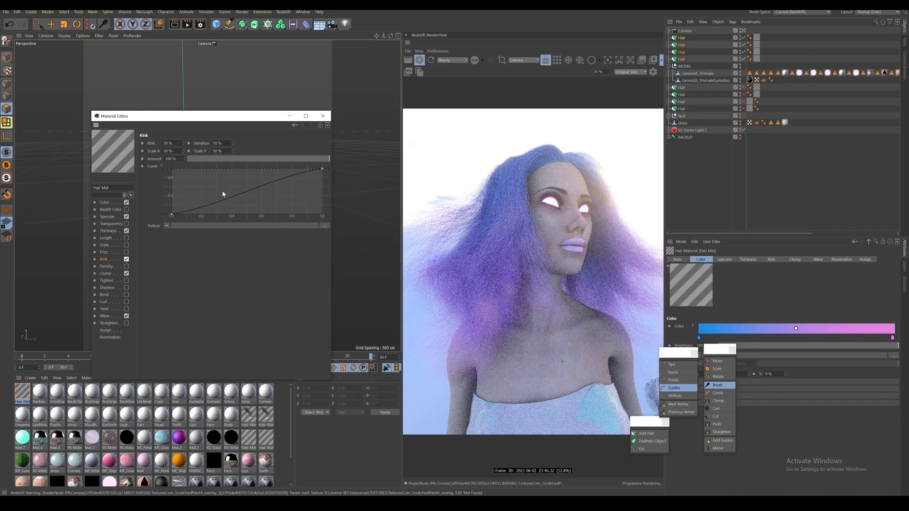
{"action": "key", "text": "ctrl+z"}
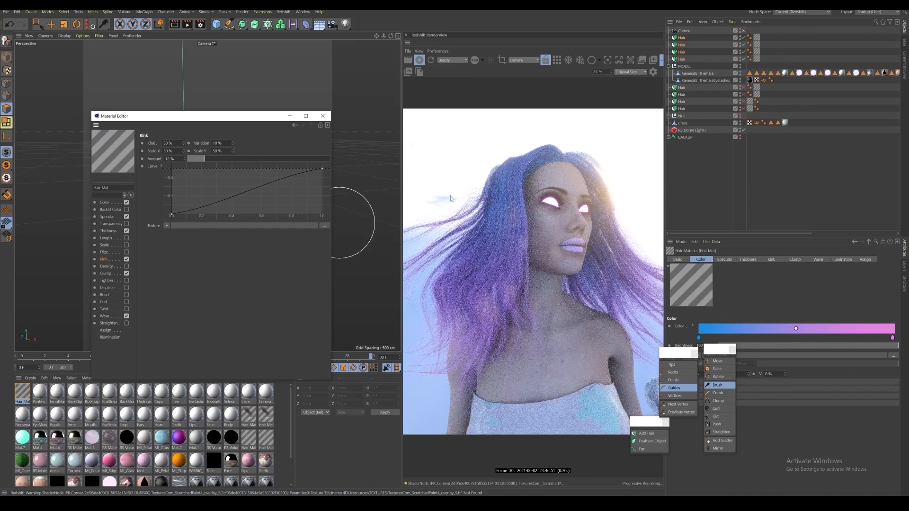
{"action": "scroll", "coordinate": [457, 203], "scroll_direction": "up", "scroll_amount": 2}
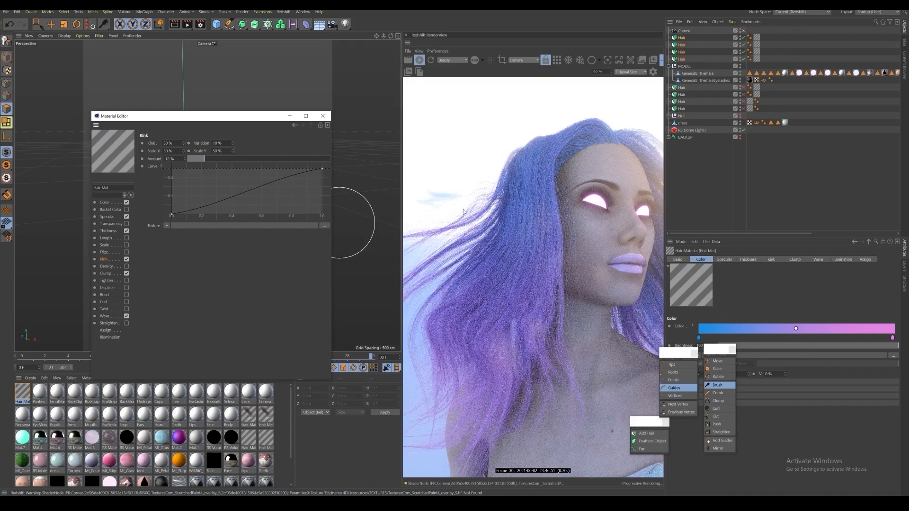
{"action": "scroll", "coordinate": [476, 356], "scroll_direction": "down", "scroll_amount": 3}
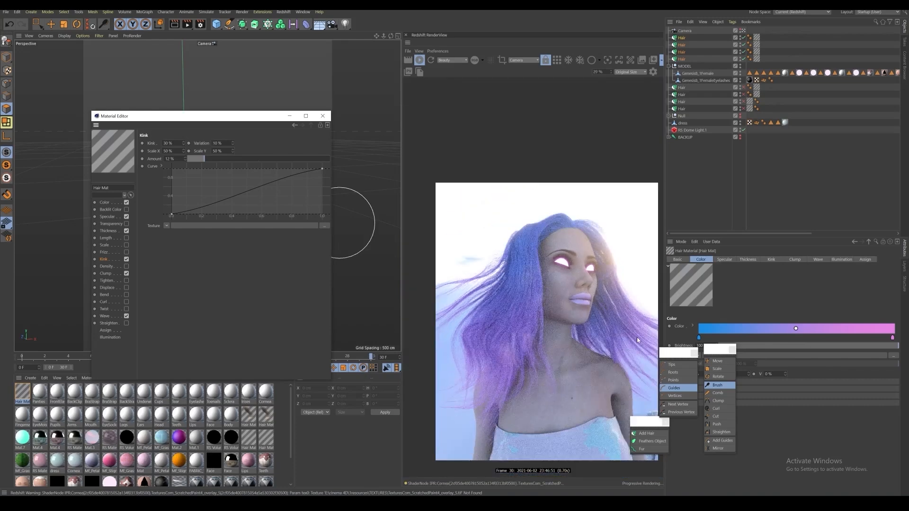
{"action": "scroll", "coordinate": [647, 338], "scroll_direction": "up", "scroll_amount": 2}
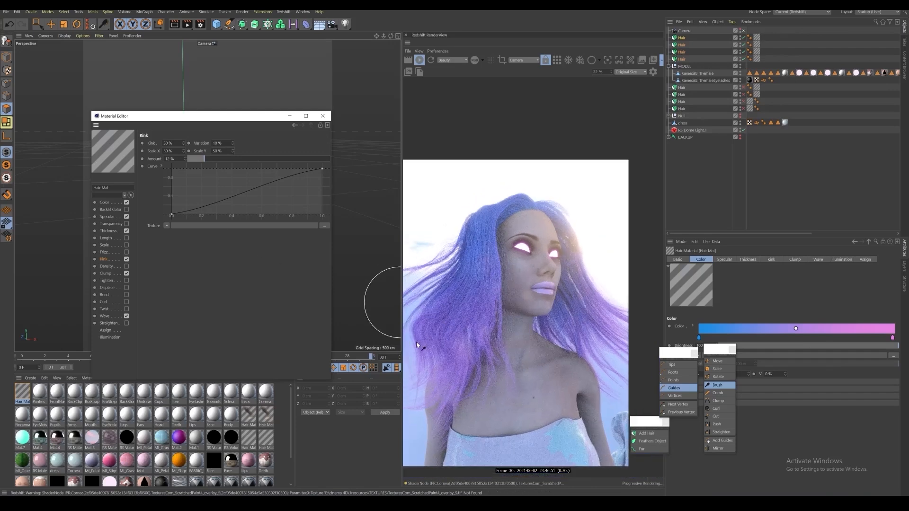
{"action": "scroll", "coordinate": [416, 342], "scroll_direction": "up", "scroll_amount": 1}
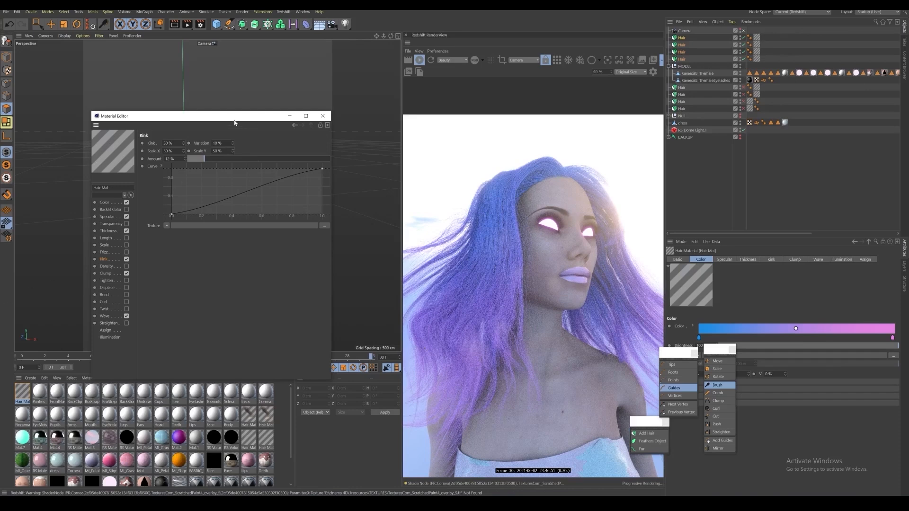
Step: Enable Twist on the hair material and check the overall hair in the render preview
{"action": "mouse_move", "coordinate": [234, 122]}
{"action": "left_mouse_down"}
{"action": "mouse_move", "coordinate": [209, 229]}
{"action": "mouse_move", "coordinate": [264, 121]}
{"action": "mouse_move", "coordinate": [246, 130]}
{"action": "left_mouse_up"}
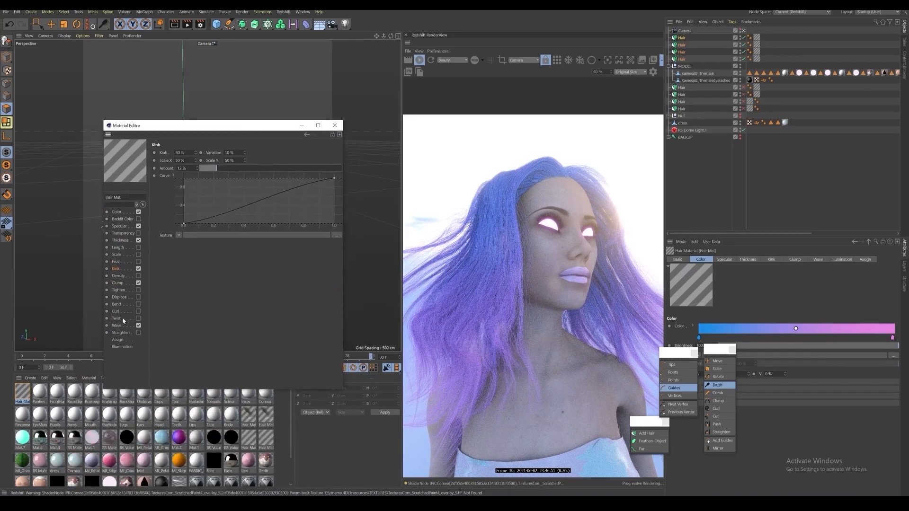
{"action": "left_click", "coordinate": [139, 319]}
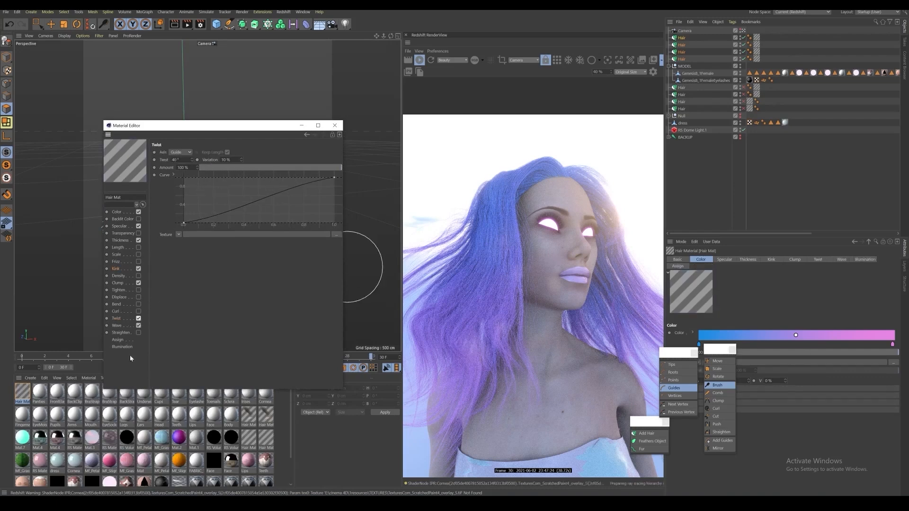
{"action": "scroll", "coordinate": [466, 317], "scroll_direction": "down", "scroll_amount": 1}
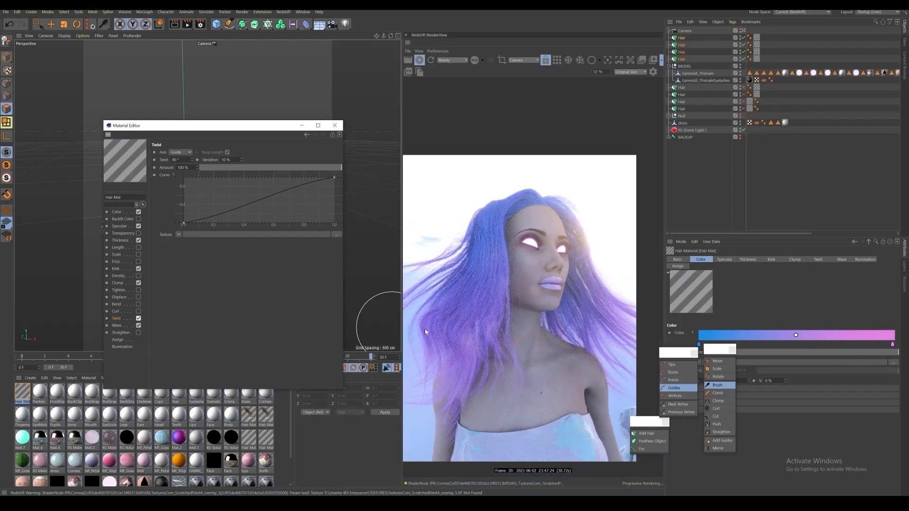
Step: Set the hair material's Twist amount to 8%, check the hair in the render preview and close the material editor
{"action": "scroll", "coordinate": [412, 342], "scroll_direction": "up", "scroll_amount": 1}
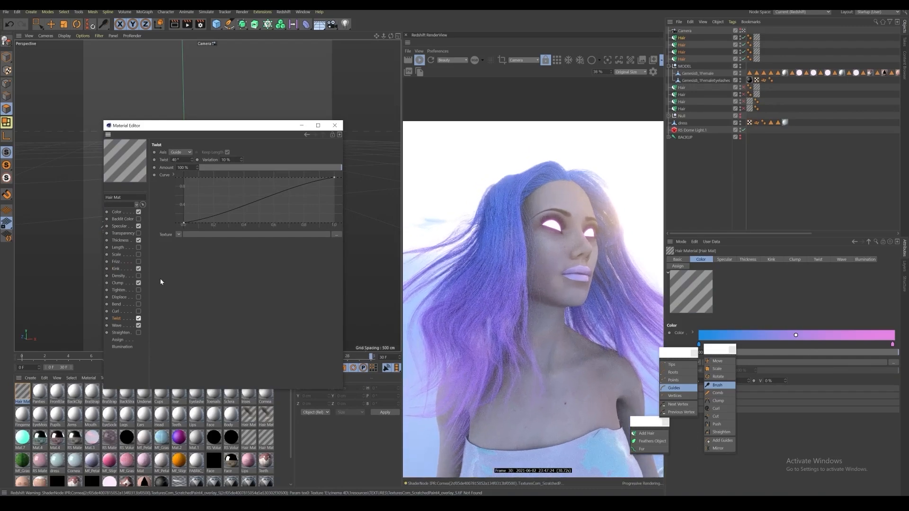
{"action": "left_click_drag", "start_coordinate": [209, 128], "coordinate": [214, 104]}
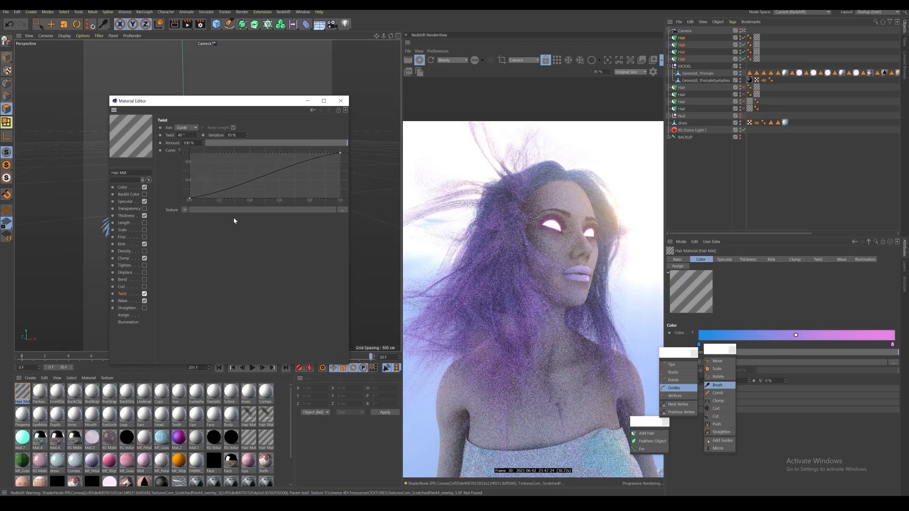
{"action": "left_click", "coordinate": [215, 143]}
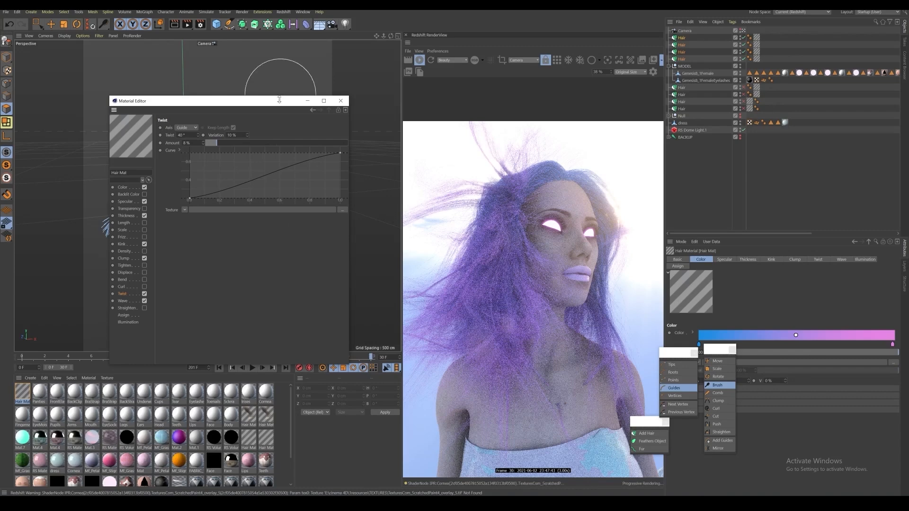
{"action": "mouse_move", "coordinate": [280, 101]}
{"action": "left_mouse_down"}
{"action": "mouse_move", "coordinate": [278, 108]}
{"action": "mouse_move", "coordinate": [284, 97]}
{"action": "left_mouse_up"}
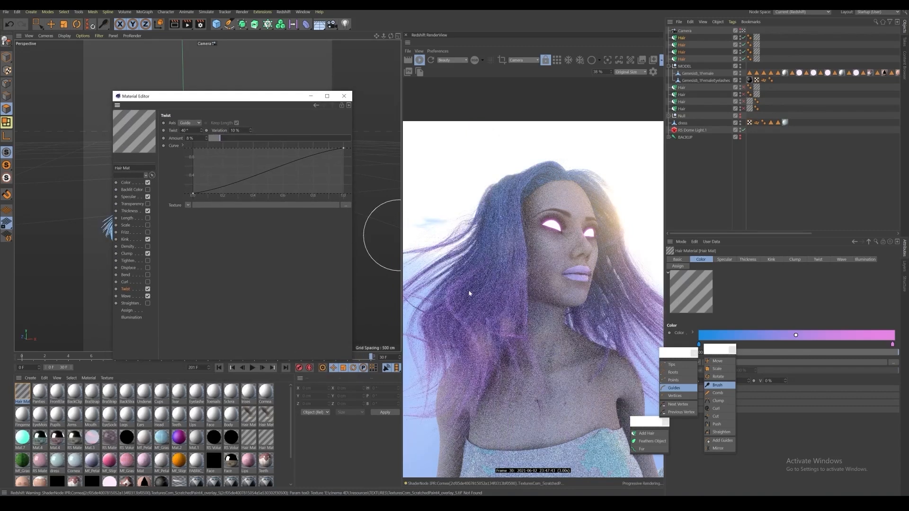
{"action": "scroll", "coordinate": [506, 329], "scroll_direction": "down", "scroll_amount": 2}
{"action": "scroll", "coordinate": [483, 321], "scroll_direction": "down", "scroll_amount": 1}
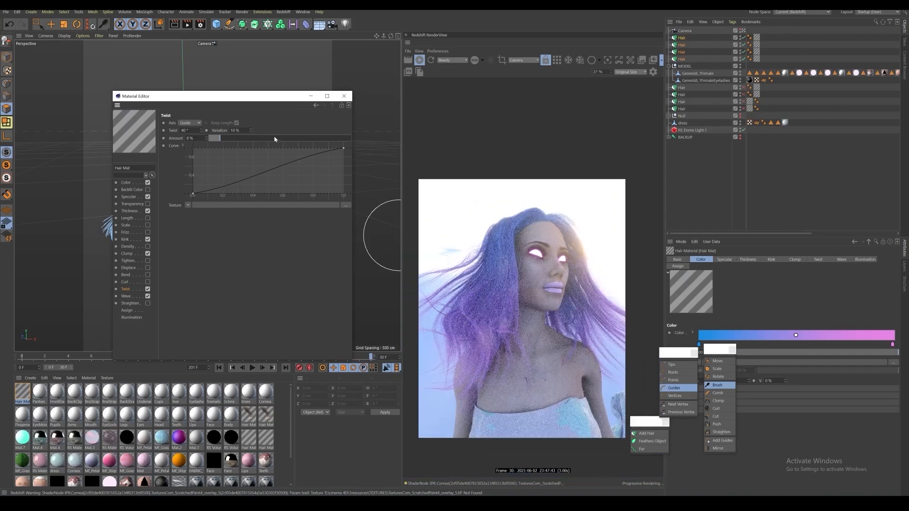
{"action": "left_click", "coordinate": [344, 95]}
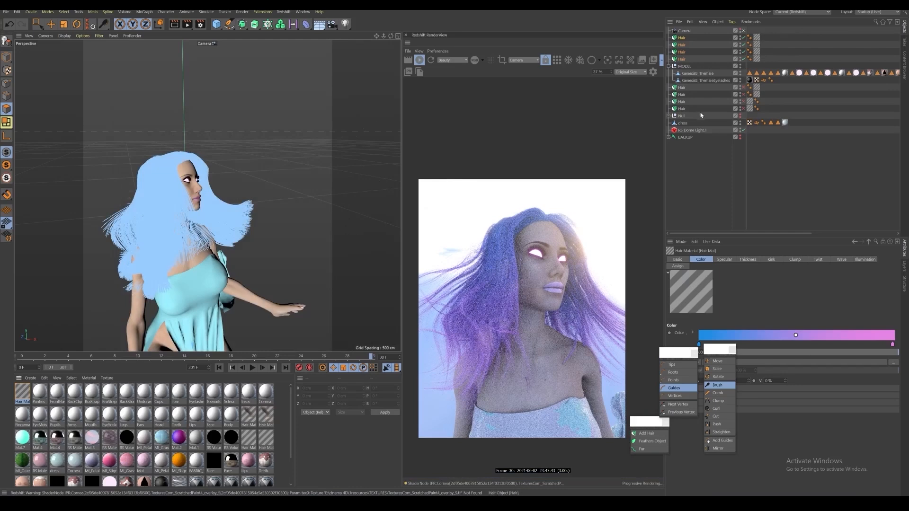
Step: Enter a new hair count for the four upper hair objects together
{"action": "left_click", "coordinate": [690, 60]}
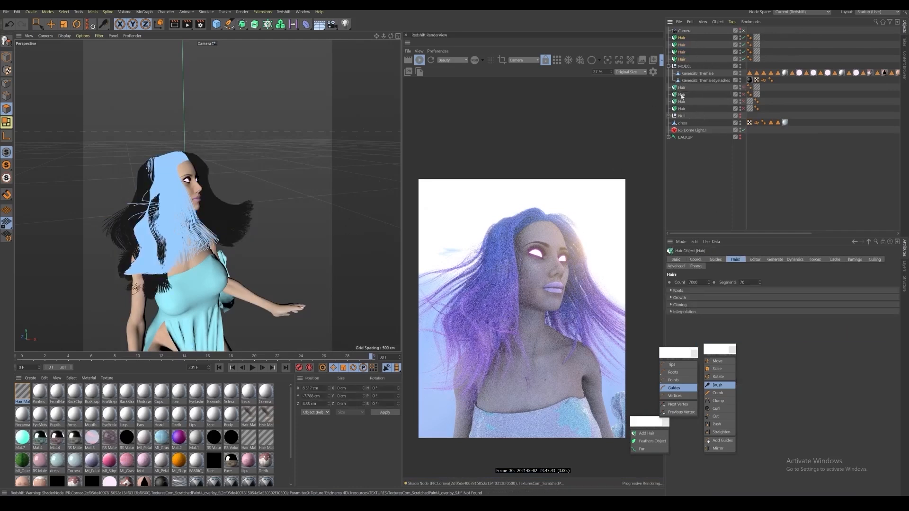
{"action": "left_click", "coordinate": [681, 38], "text": "shift"}
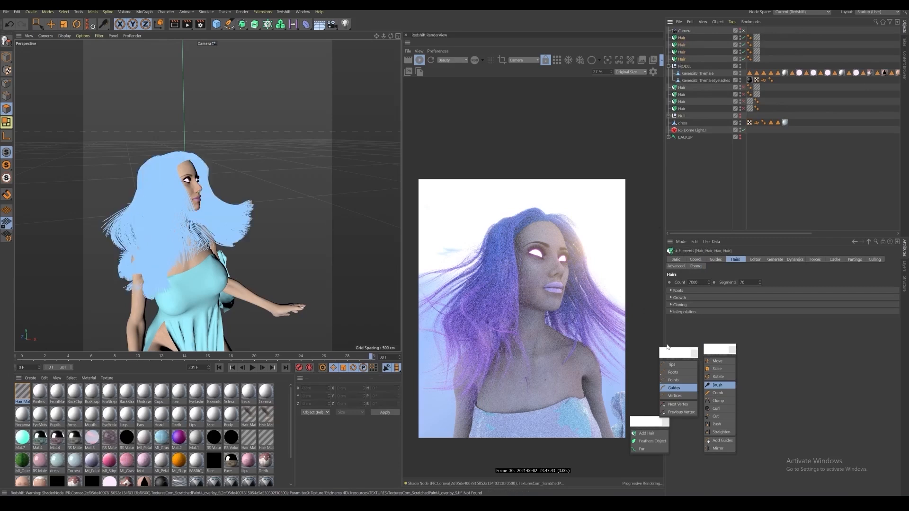
{"action": "left_click_drag", "start_coordinate": [720, 349], "coordinate": [722, 387]}
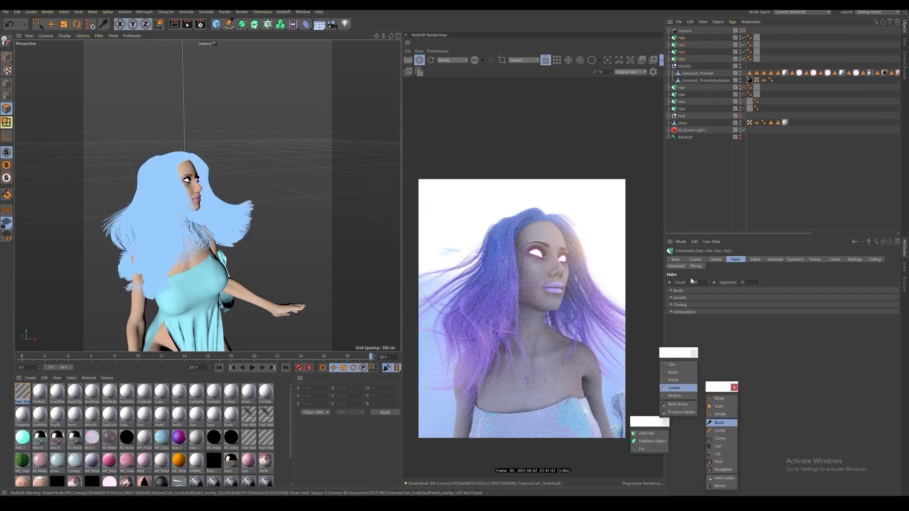
{"action": "left_click", "coordinate": [691, 282]}
{"action": "key", "text": "Return"}
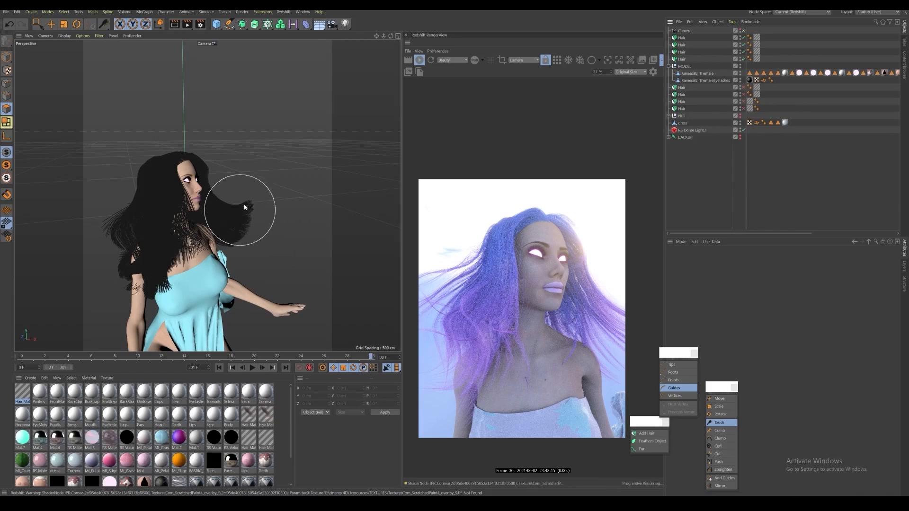
Step: Switch to Model mode with the Move tool and view the character's hair from the front
{"action": "left_click_drag", "start_coordinate": [364, 180], "coordinate": [294, 219], "text": "alt"}
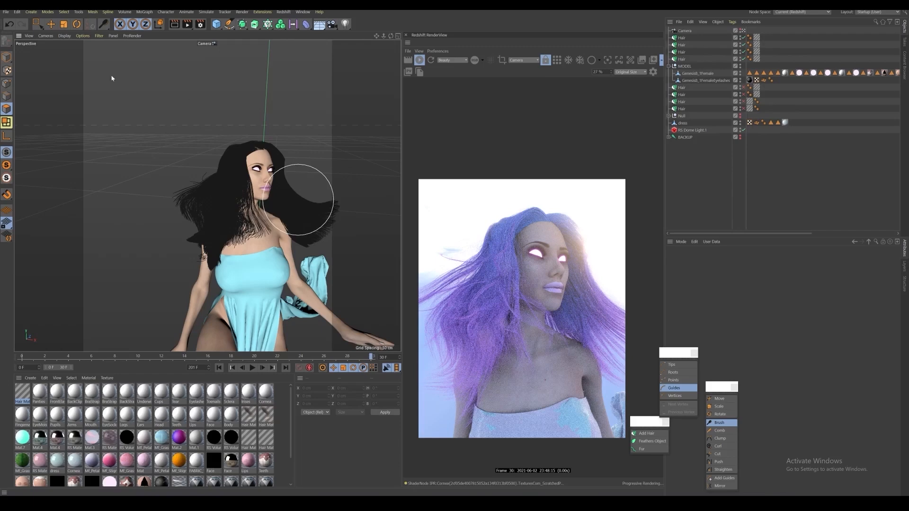
{"action": "left_click", "coordinate": [7, 57]}
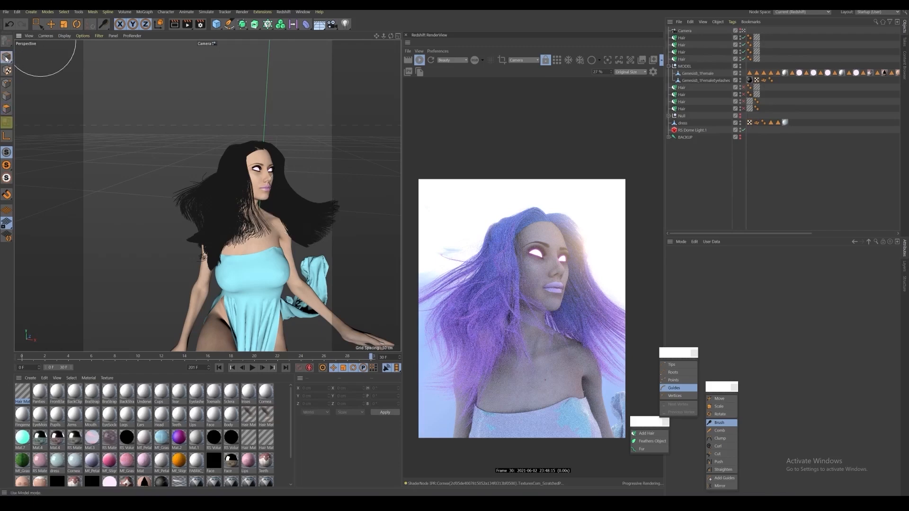
{"action": "left_click", "coordinate": [51, 24]}
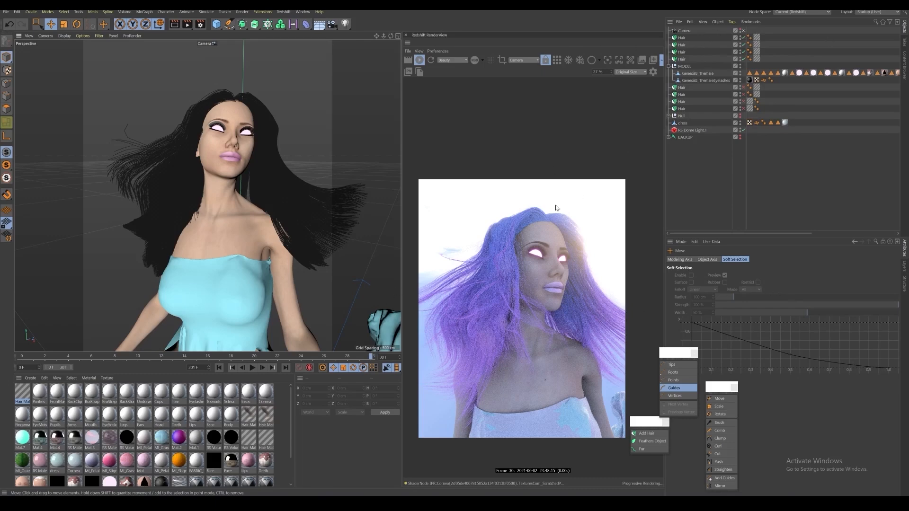
{"action": "scroll", "coordinate": [462, 362], "scroll_direction": "up", "scroll_amount": 1}
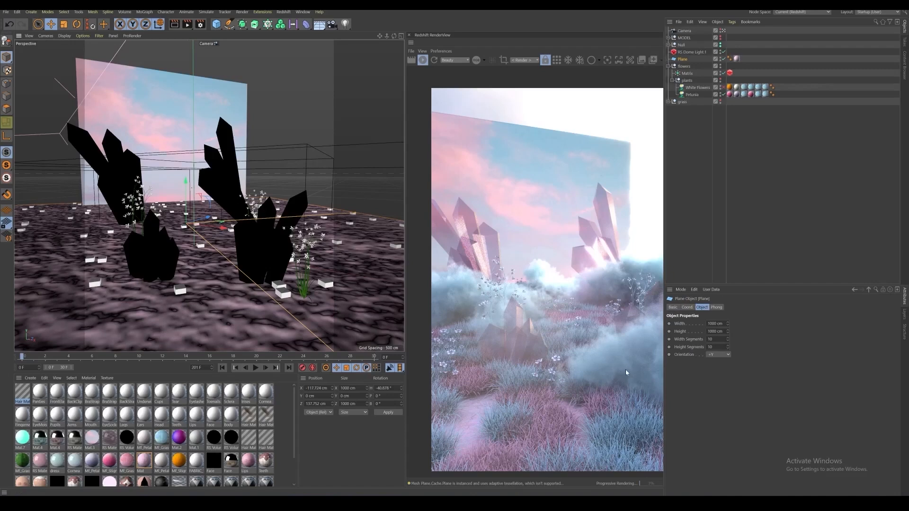
{"action": "scroll", "coordinate": [632, 359], "scroll_direction": "up", "scroll_amount": 2}
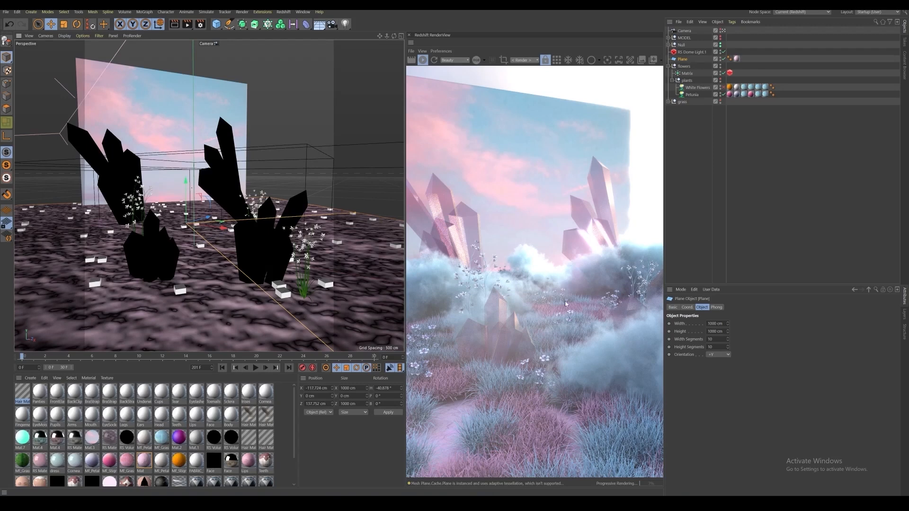
{"action": "left_click_drag", "start_coordinate": [214, 244], "coordinate": [210, 246]}
{"action": "key", "text": "ctrl+z"}
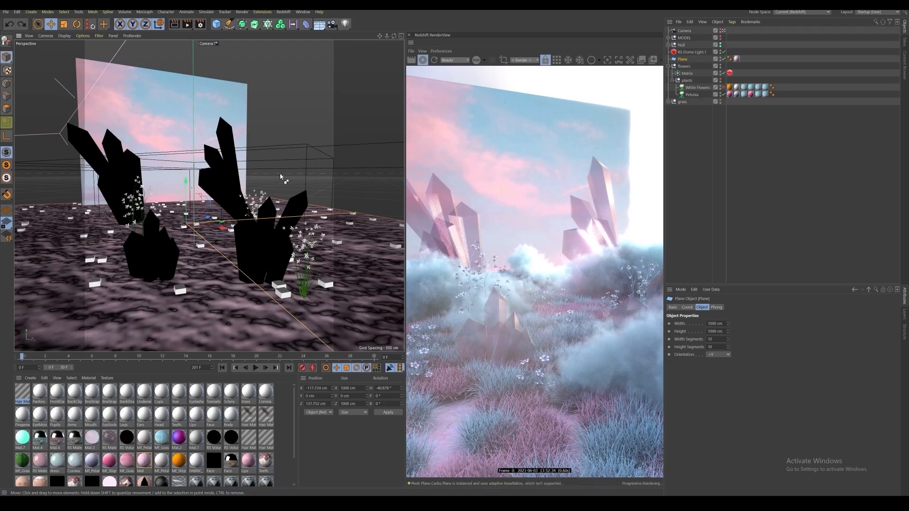
Step: Create a new project, add a plane and view the whole plane from an angle above
{"action": "key", "text": "ctrl+n"}
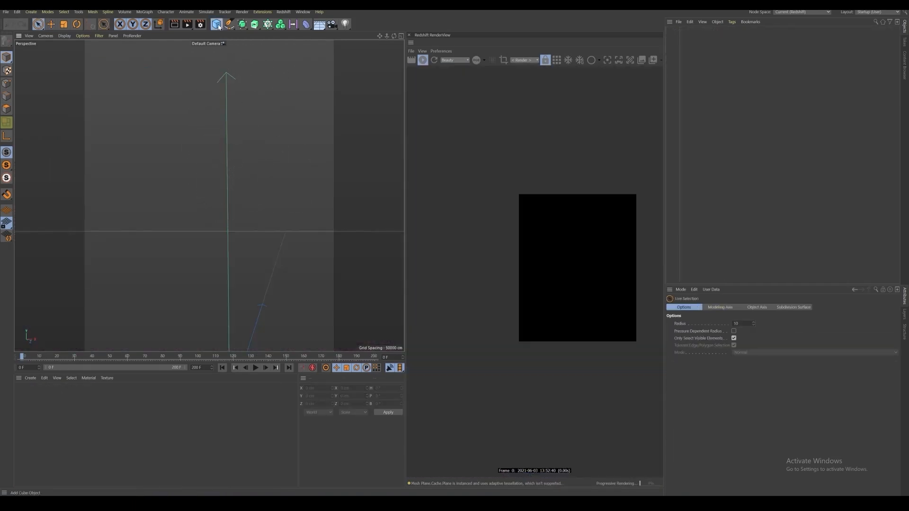
{"action": "left_click_drag", "start_coordinate": [216, 23], "coordinate": [285, 48]}
{"action": "left_click", "coordinate": [285, 48]}
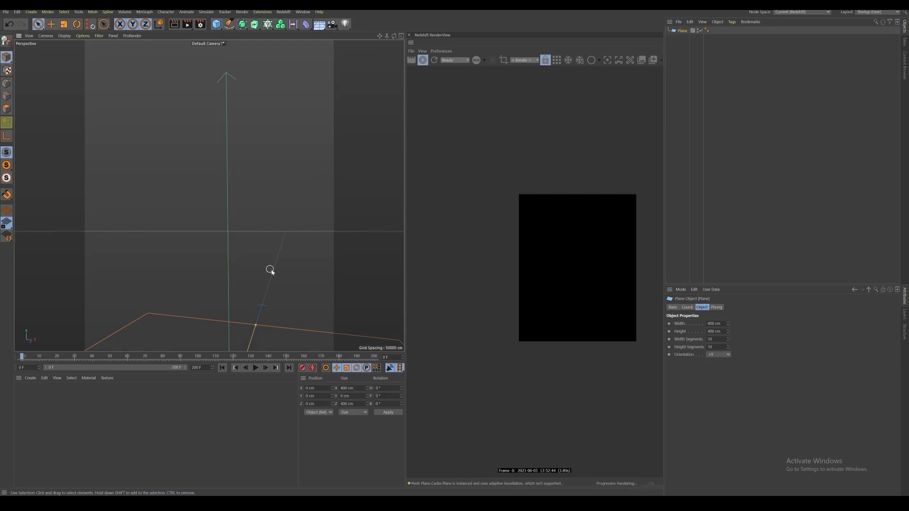
{"action": "middle_click_drag", "start_coordinate": [263, 212], "coordinate": [255, 214], "text": "alt"}
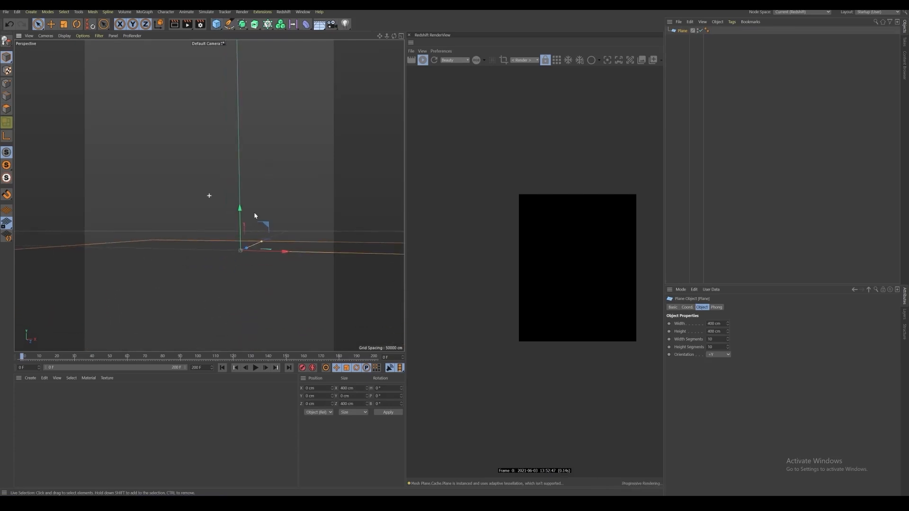
{"action": "right_click_drag", "start_coordinate": [246, 236], "coordinate": [247, 263], "text": "alt"}
{"action": "left_click_drag", "start_coordinate": [278, 246], "coordinate": [183, 246], "text": "alt"}
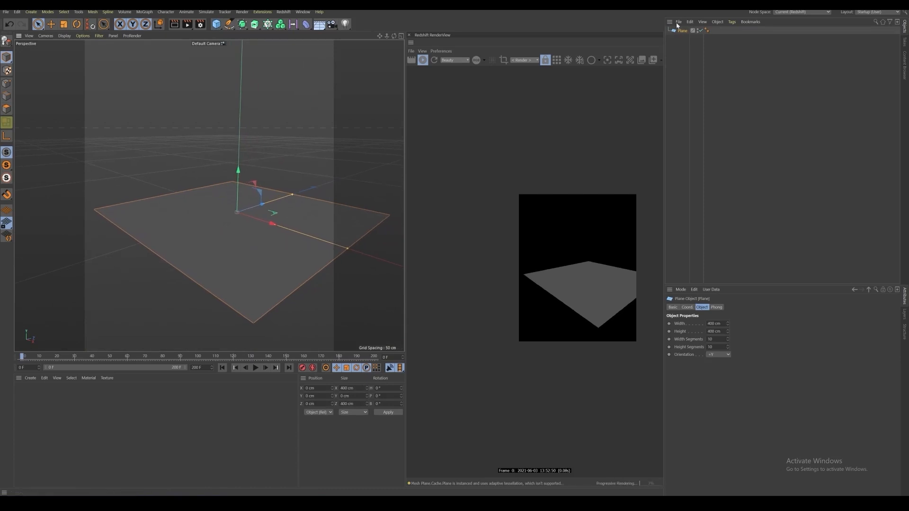
Step: Set the render preview's display size to Fixed Scaling and check how the plane is framed
{"action": "left_click", "coordinate": [661, 60]}
{"action": "left_click", "coordinate": [639, 72]}
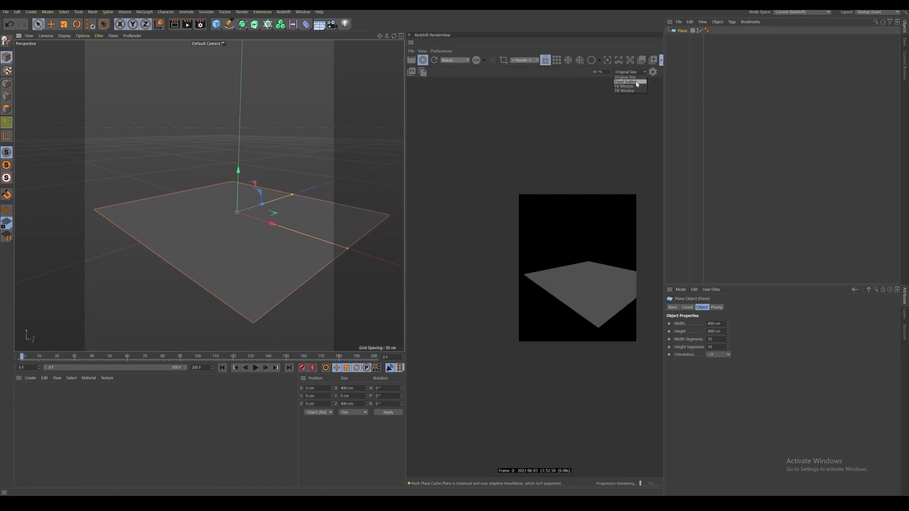
{"action": "left_click", "coordinate": [636, 84]}
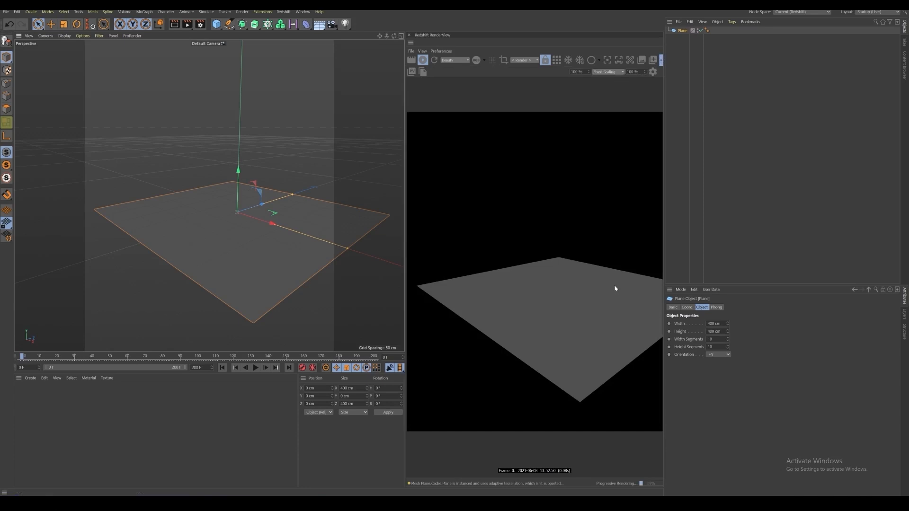
{"action": "left_click_drag", "start_coordinate": [207, 242], "coordinate": [339, 130], "text": "alt"}
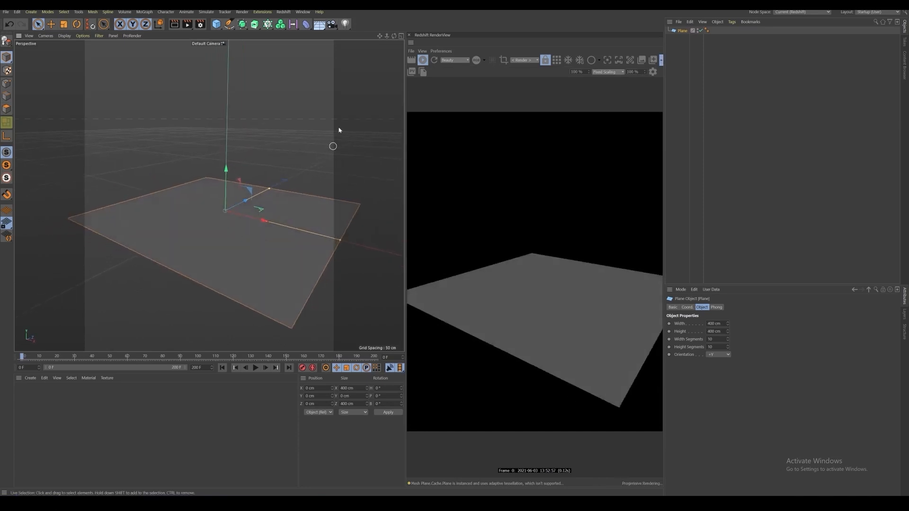
Step: Add a Forester MultiFlora object, load its Long Grass preset and check the grass clump from several angles
{"action": "left_click", "coordinate": [288, 14]}
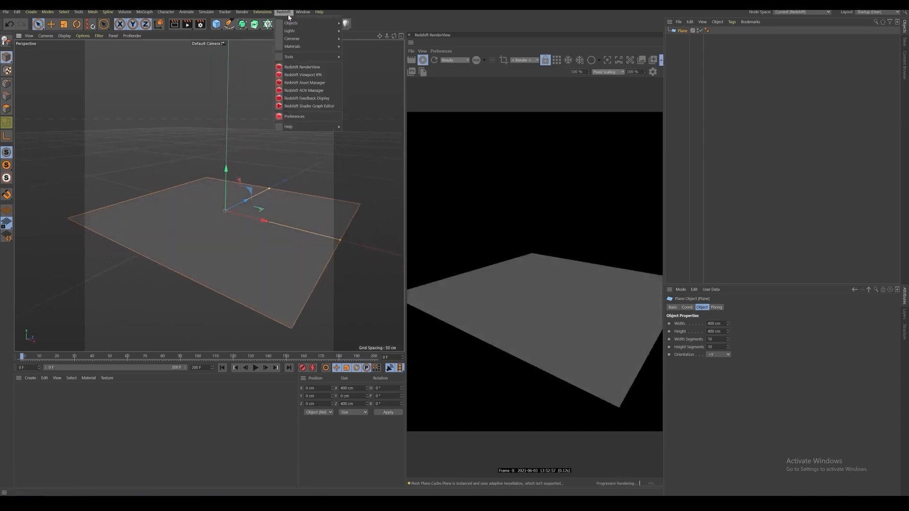
{"action": "mouse_move", "coordinate": [255, 11]}
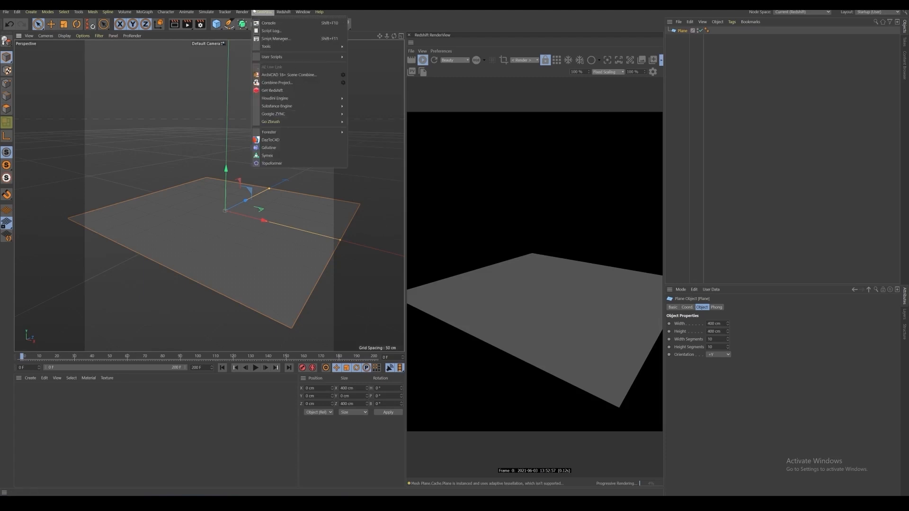
{"action": "mouse_move", "coordinate": [342, 132]}
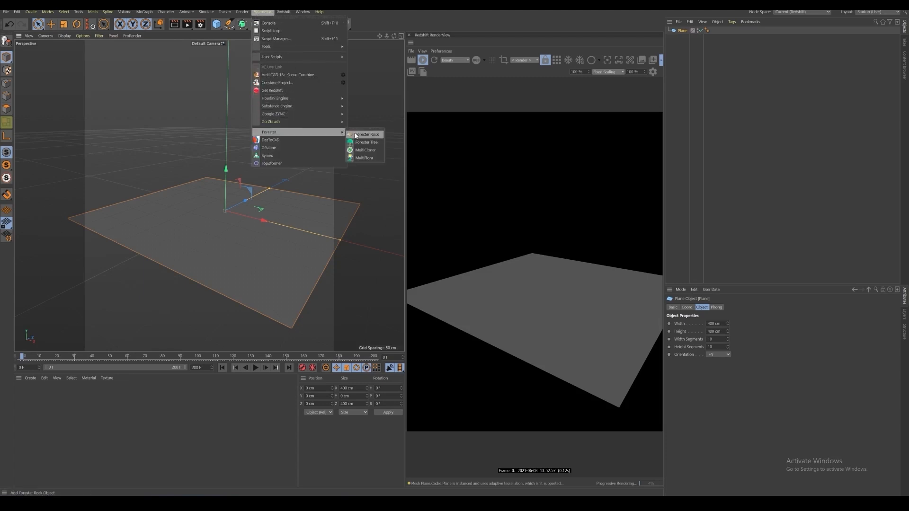
{"action": "left_click", "coordinate": [374, 159]}
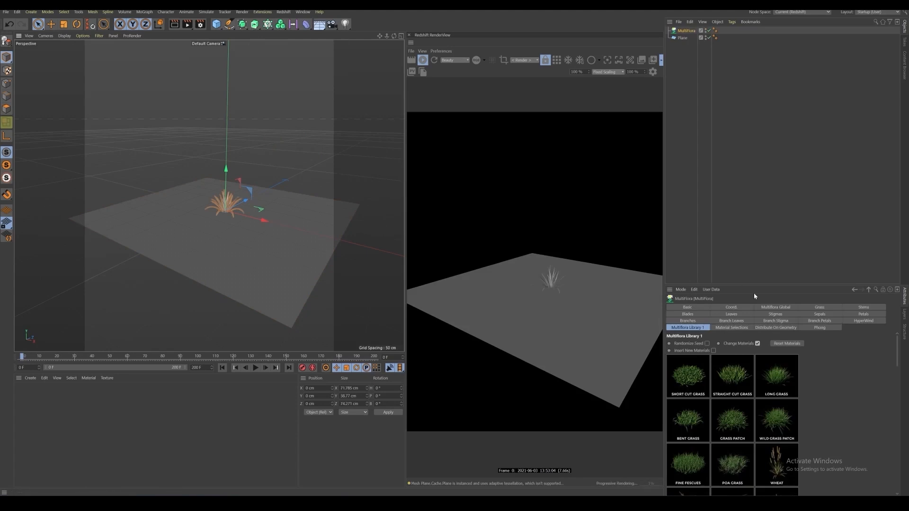
{"action": "left_click", "coordinate": [779, 374]}
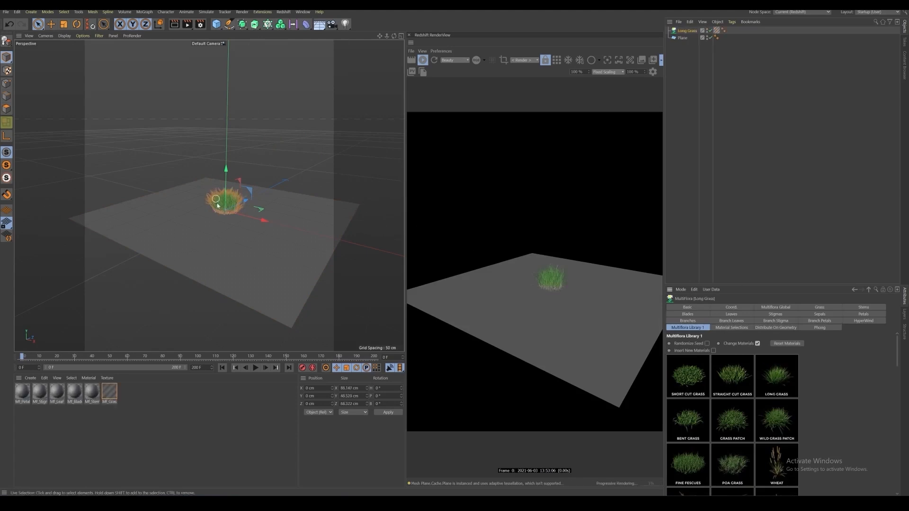
{"action": "scroll", "coordinate": [223, 194], "scroll_direction": "up", "scroll_amount": 5}
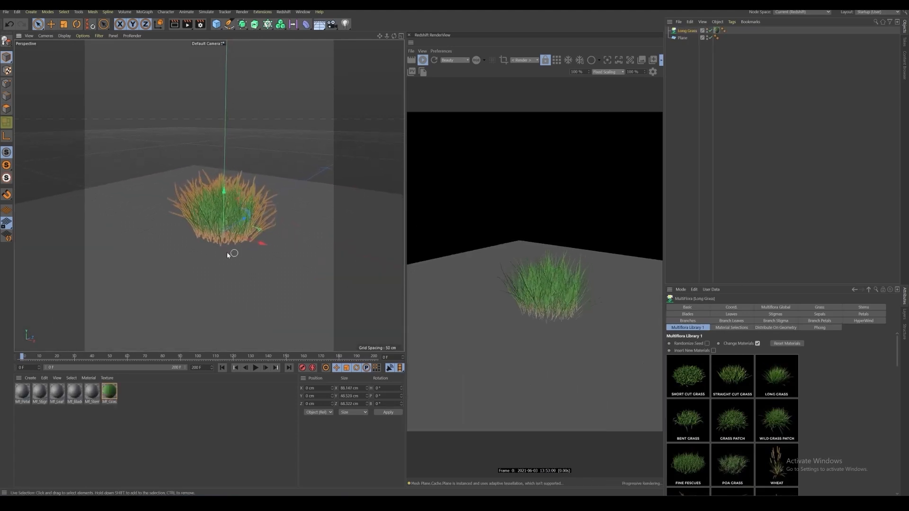
{"action": "mouse_move", "coordinate": [227, 254]}
{"action": "left_mouse_down", "text": "alt"}
{"action": "mouse_move", "coordinate": [214, 259]}
{"action": "mouse_move", "coordinate": [255, 241]}
{"action": "mouse_move", "coordinate": [266, 266]}
{"action": "mouse_move", "coordinate": [276, 219]}
{"action": "mouse_move", "coordinate": [259, 215]}
{"action": "mouse_move", "coordinate": [266, 234]}
{"action": "mouse_move", "coordinate": [302, 237]}
{"action": "left_mouse_up", "text": "alt"}
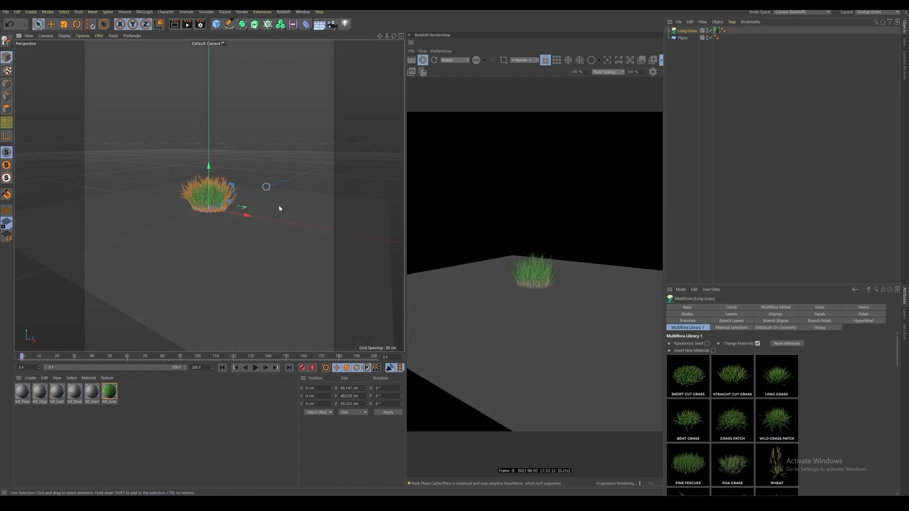
{"action": "left_click_drag", "start_coordinate": [199, 226], "coordinate": [230, 238], "text": "alt"}
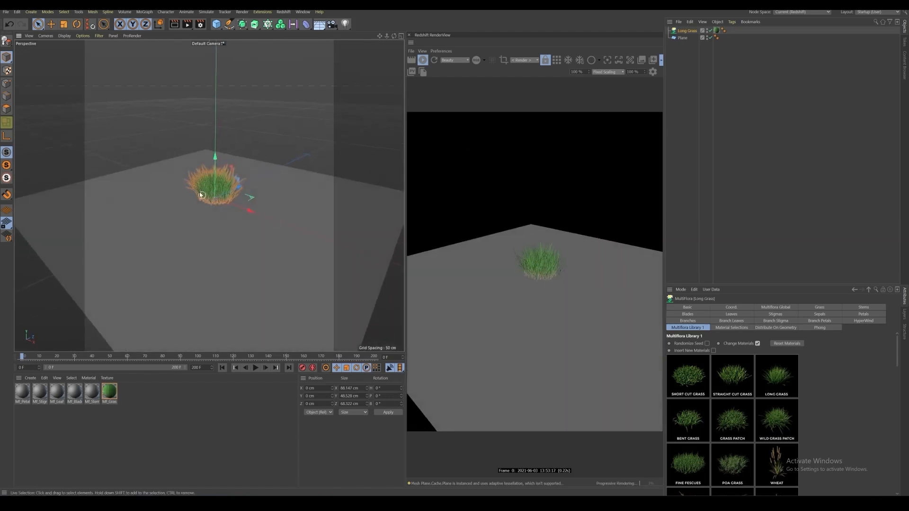
Step: Add a MoGraph Matrix object and give it a Redshift Object tag
{"action": "left_click_drag", "start_coordinate": [214, 166], "coordinate": [216, 171]}
{"action": "left_click", "coordinate": [268, 24]}
{"action": "left_click", "coordinate": [340, 35]}
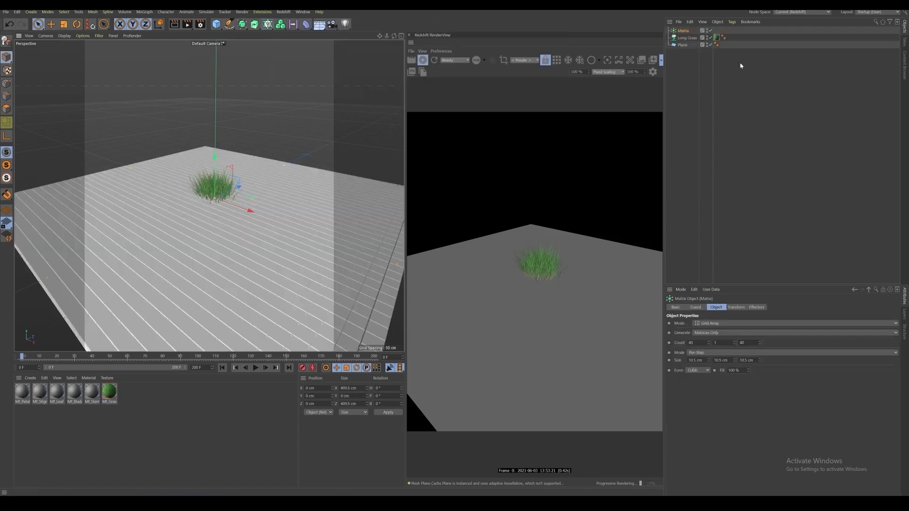
{"action": "right_click", "coordinate": [683, 30]}
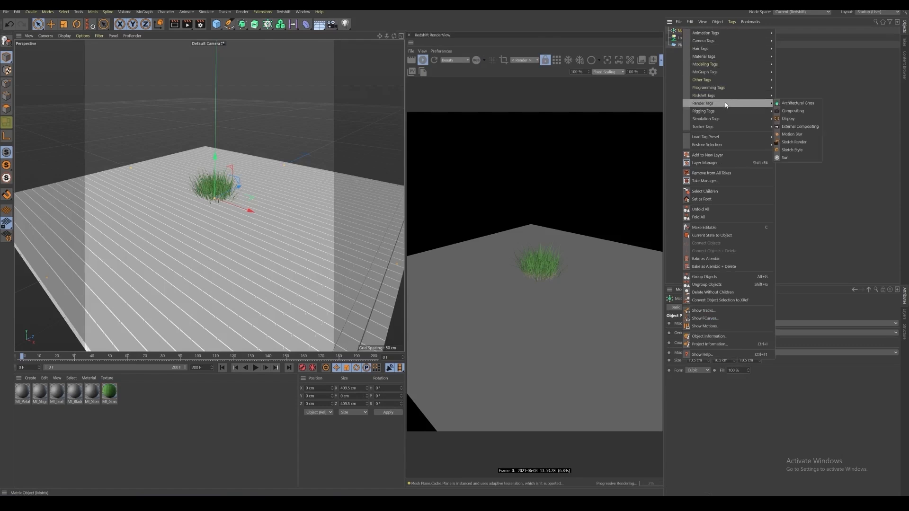
{"action": "mouse_move", "coordinate": [765, 97]}
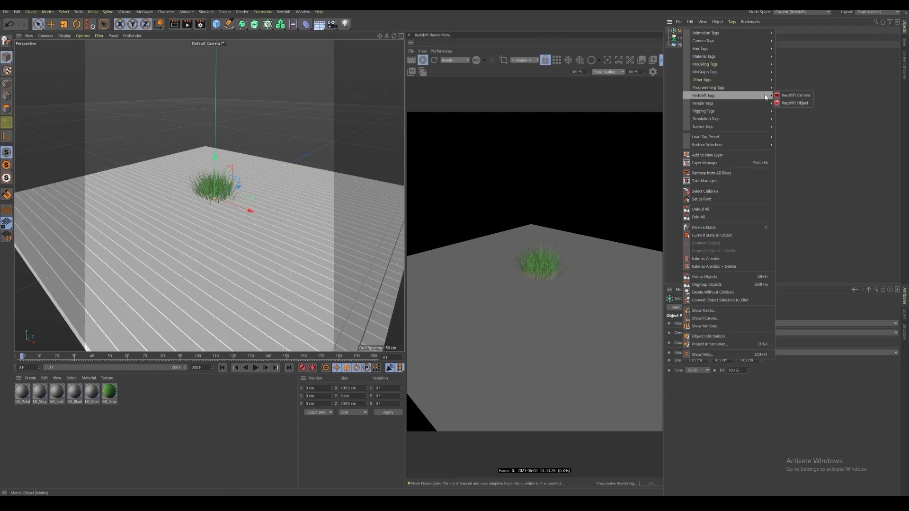
{"action": "left_click", "coordinate": [793, 103]}
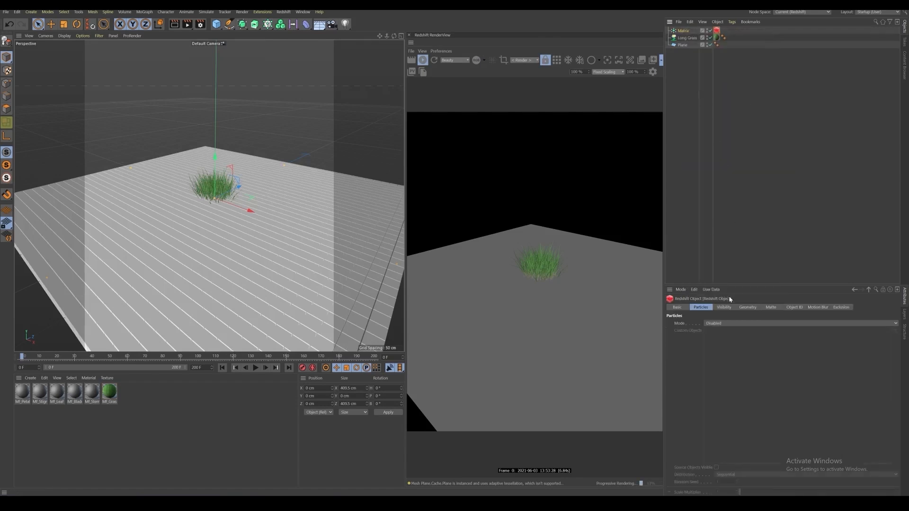
Step: Set the Redshift tag's particle mode to Custom Objects and assign the Long Grass object as the custom object
{"action": "left_click", "coordinate": [718, 322]}
{"action": "left_click", "coordinate": [742, 363]}
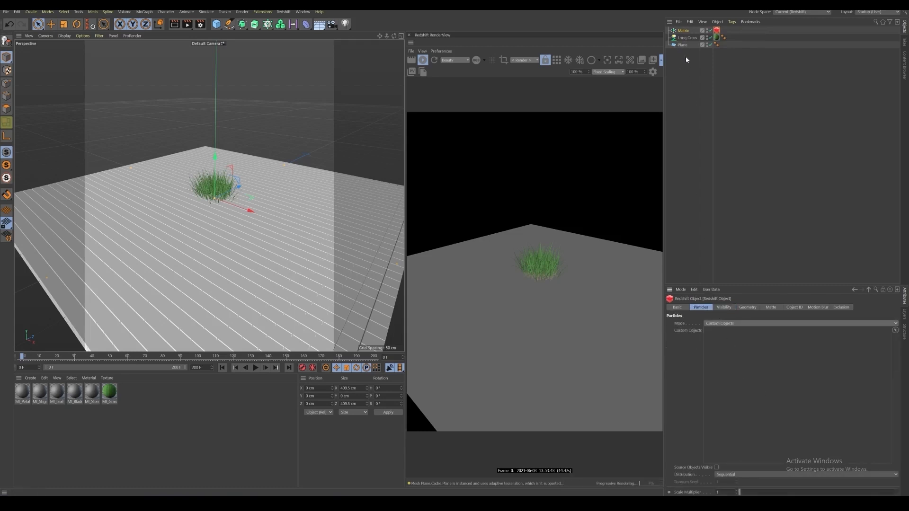
{"action": "left_click_drag", "start_coordinate": [686, 40], "coordinate": [743, 370]}
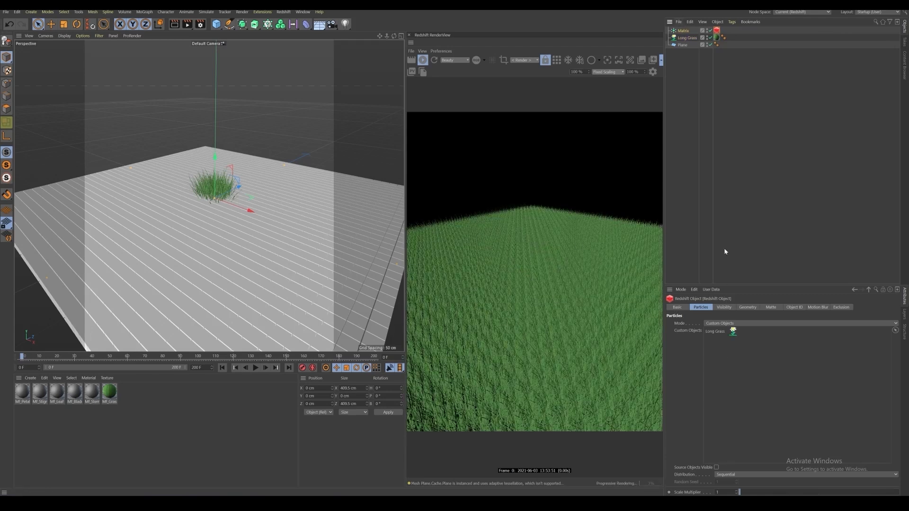
Step: Switch the Matrix mode to Object and distribute it over the Plane's surface
{"action": "left_click", "coordinate": [682, 31]}
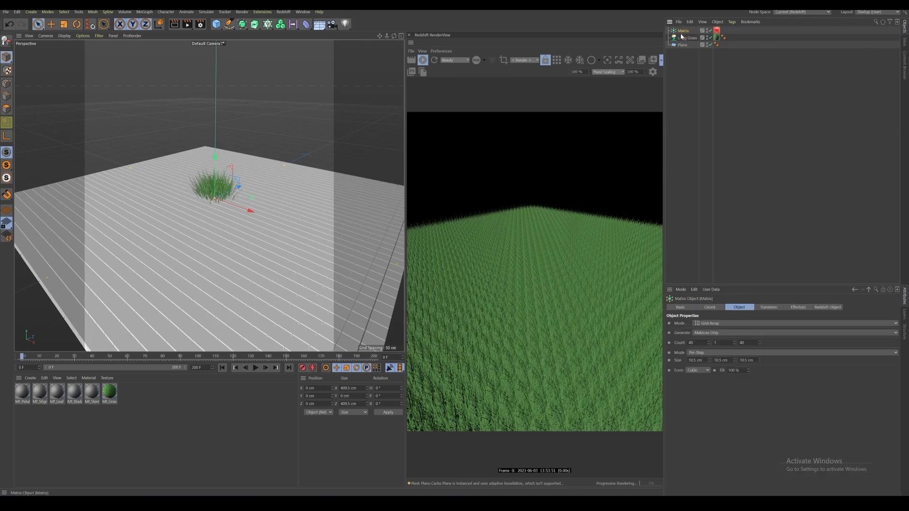
{"action": "left_click", "coordinate": [718, 323]}
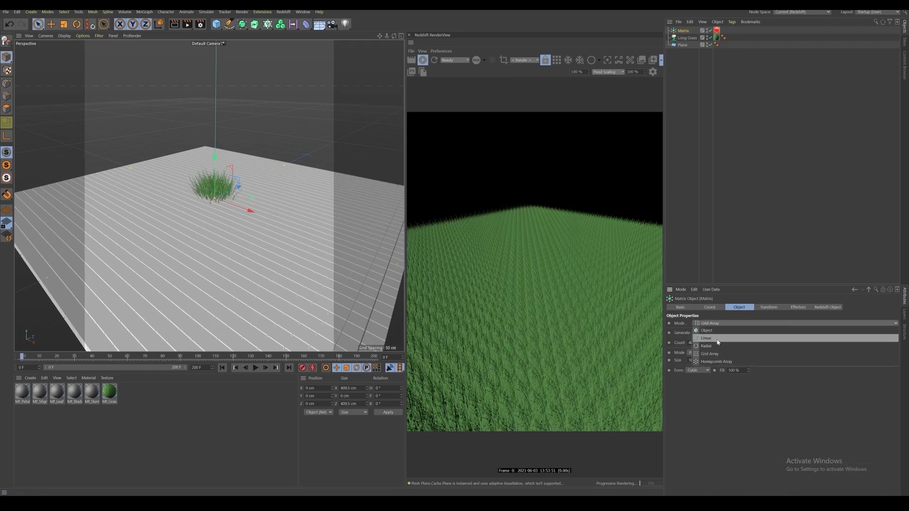
{"action": "left_click", "coordinate": [707, 331]}
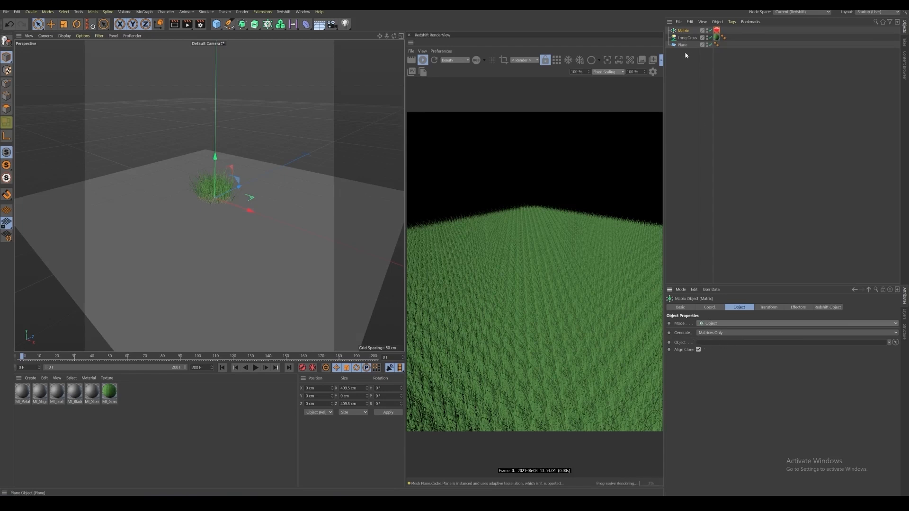
{"action": "left_click_drag", "start_coordinate": [682, 44], "coordinate": [709, 344]}
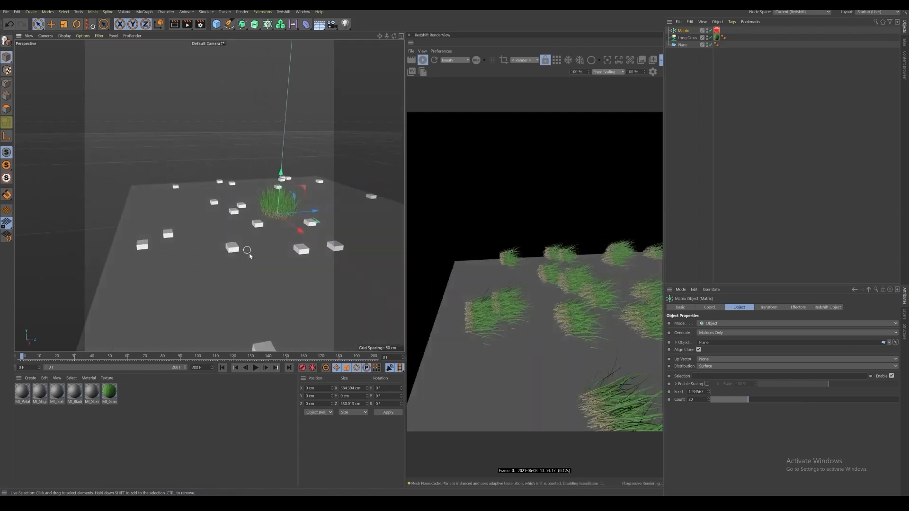
{"action": "left_click_drag", "start_coordinate": [195, 257], "coordinate": [315, 251], "text": "alt"}
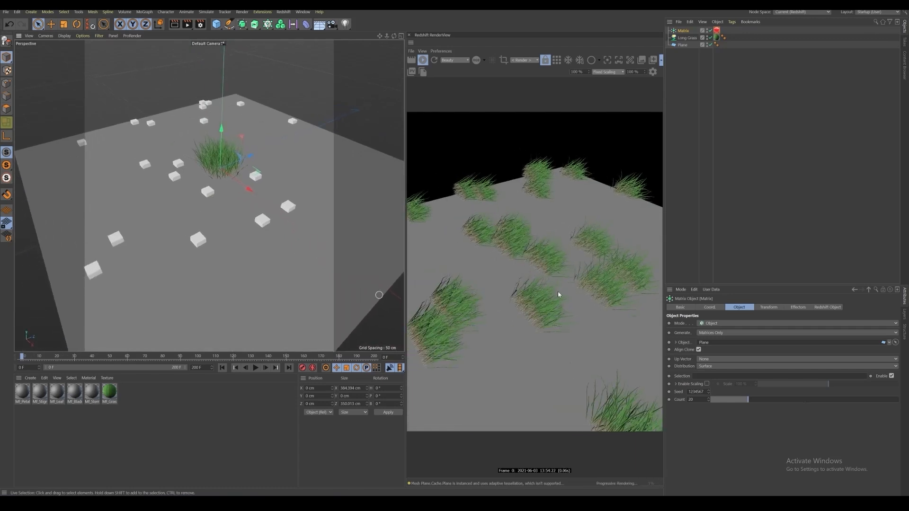
Step: Turn off Align Clone on the Matrix and set its count to 47
{"action": "left_click", "coordinate": [698, 350]}
{"action": "mouse_move", "coordinate": [201, 213]}
{"action": "left_mouse_down", "text": "alt"}
{"action": "mouse_move", "coordinate": [201, 231]}
{"action": "mouse_move", "coordinate": [246, 224]}
{"action": "mouse_move", "coordinate": [196, 189]}
{"action": "mouse_move", "coordinate": [195, 214]}
{"action": "mouse_move", "coordinate": [209, 225]}
{"action": "left_mouse_up", "text": "alt"}
{"action": "left_click", "coordinate": [789, 392]}
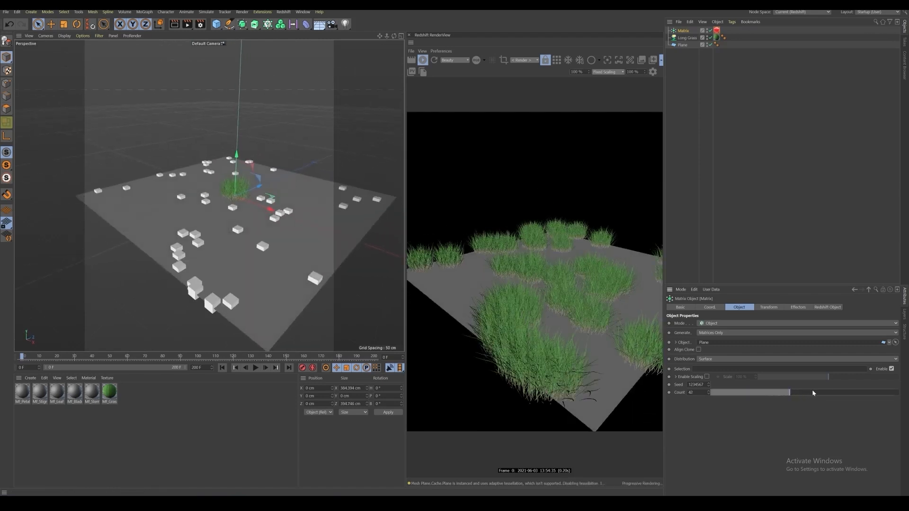
{"action": "mouse_move", "coordinate": [811, 392]}
{"action": "left_mouse_down"}
{"action": "mouse_move", "coordinate": [740, 392]}
{"action": "mouse_move", "coordinate": [799, 392]}
{"action": "left_mouse_up"}
{"action": "middle_click_drag", "start_coordinate": [254, 220], "coordinate": [223, 243], "text": "alt"}
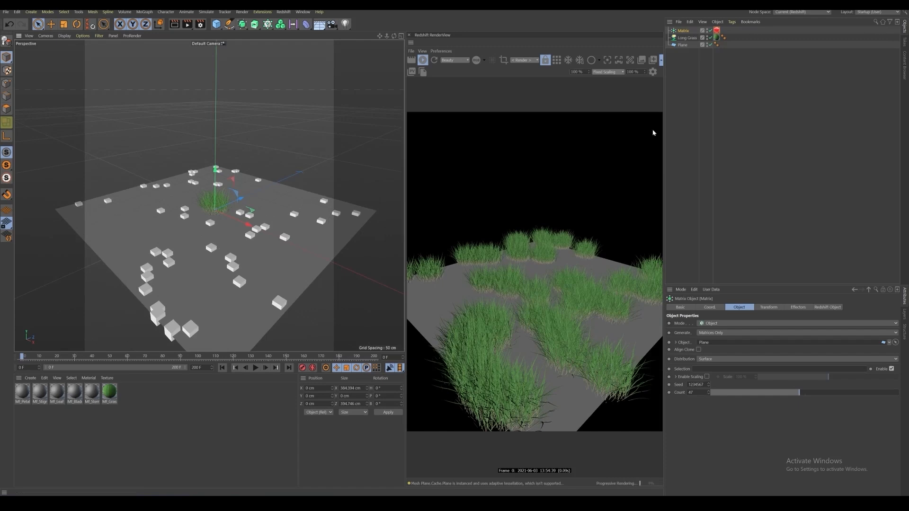
Step: Duplicate the Long Grass object and create a new pale yellow material with 41% color saturation
{"action": "left_click", "coordinate": [687, 38]}
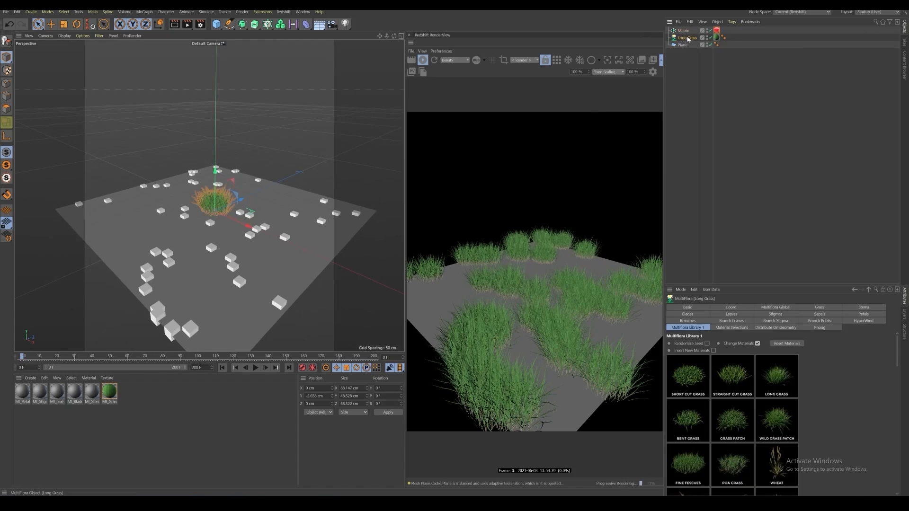
{"action": "left_click_drag", "start_coordinate": [687, 43], "coordinate": [689, 45], "text": "ctrl"}
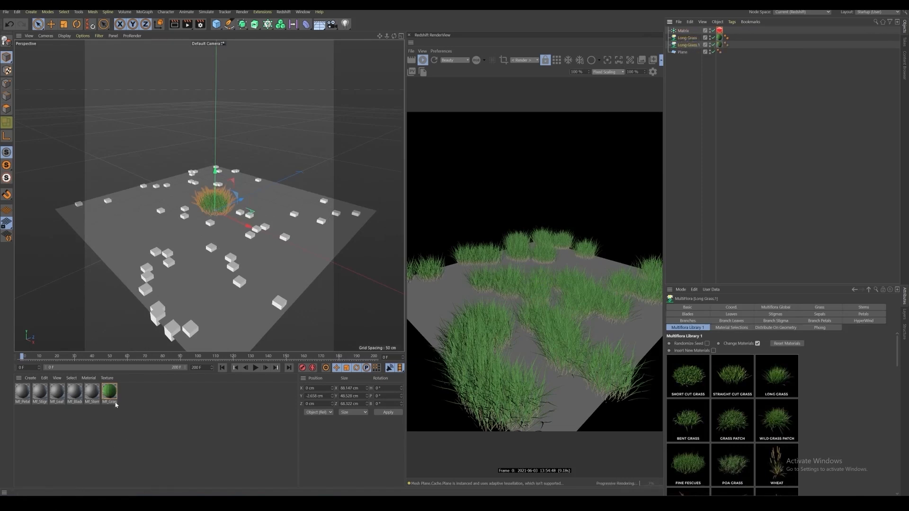
{"action": "double_click", "coordinate": [135, 400]}
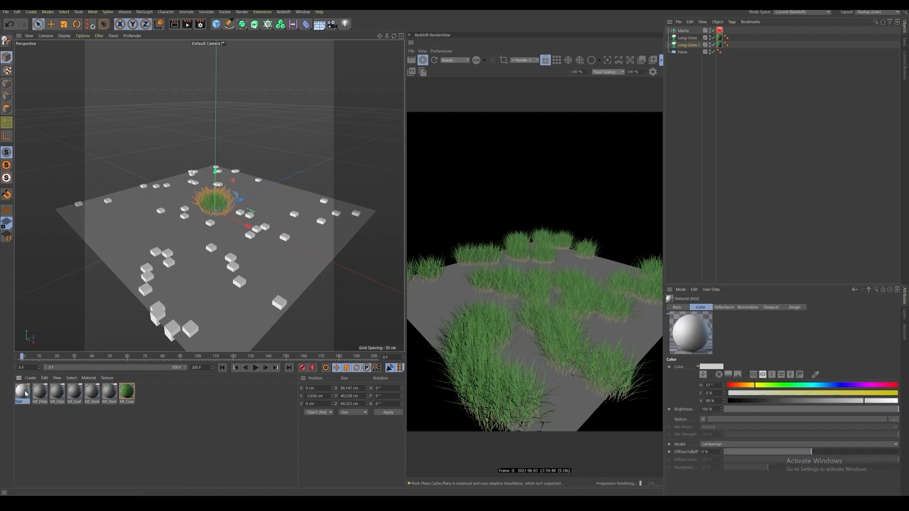
{"action": "double_click", "coordinate": [26, 393]}
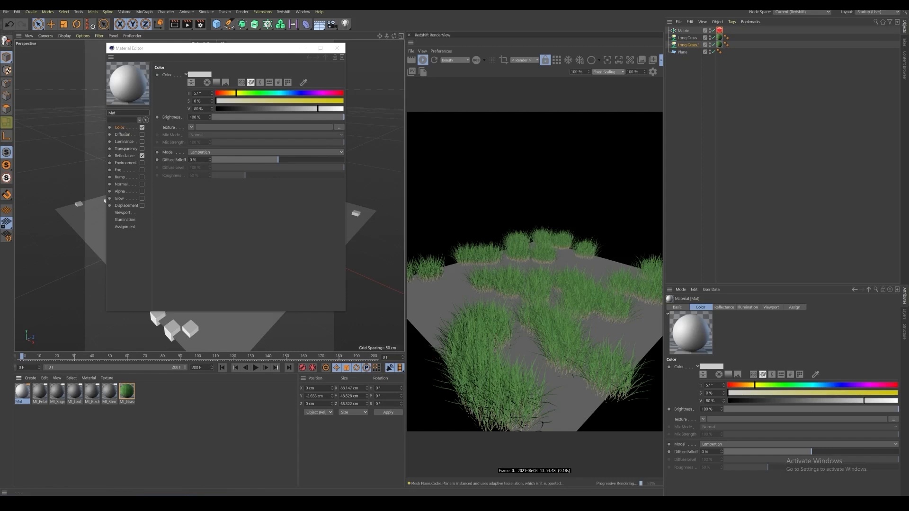
{"action": "left_click_drag", "start_coordinate": [233, 101], "coordinate": [268, 100]}
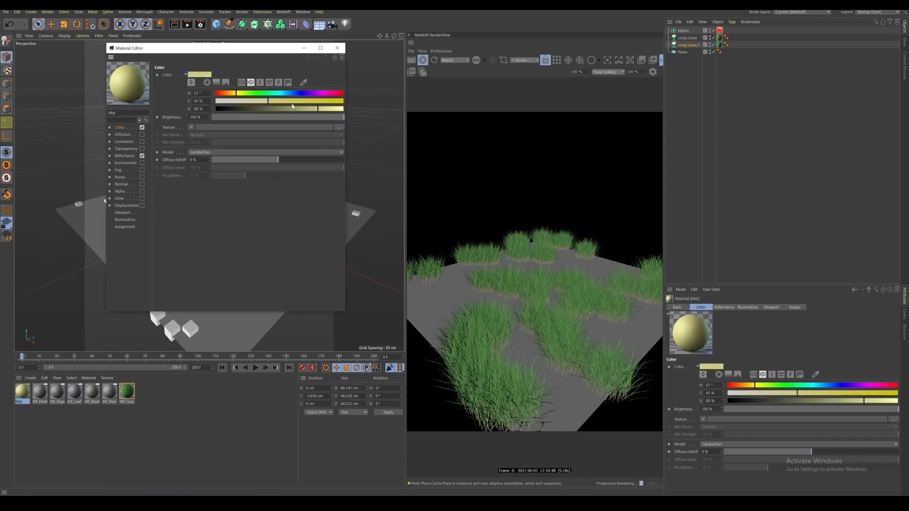
{"action": "left_click", "coordinate": [337, 47]}
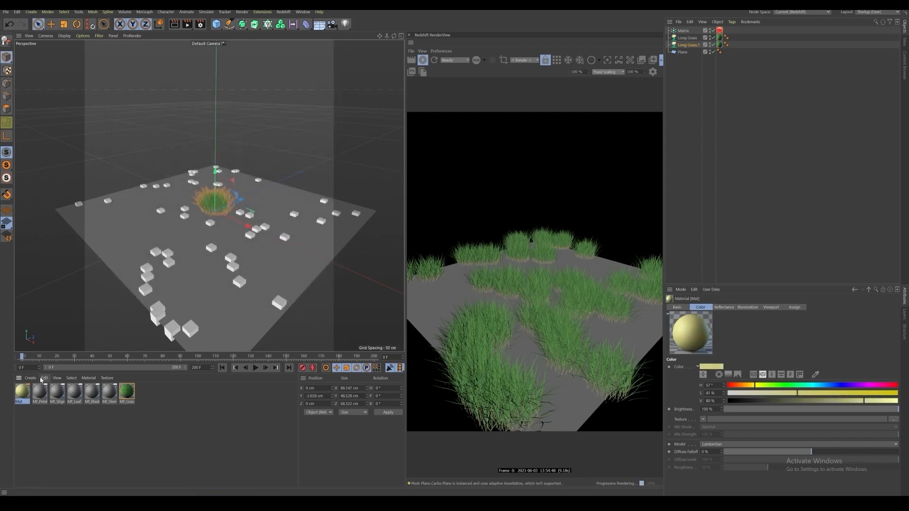
Step: Apply the yellow material to the duplicated grass and add that duplicate to the Redshift tag's custom objects
{"action": "left_click_drag", "start_coordinate": [27, 394], "coordinate": [720, 46]}
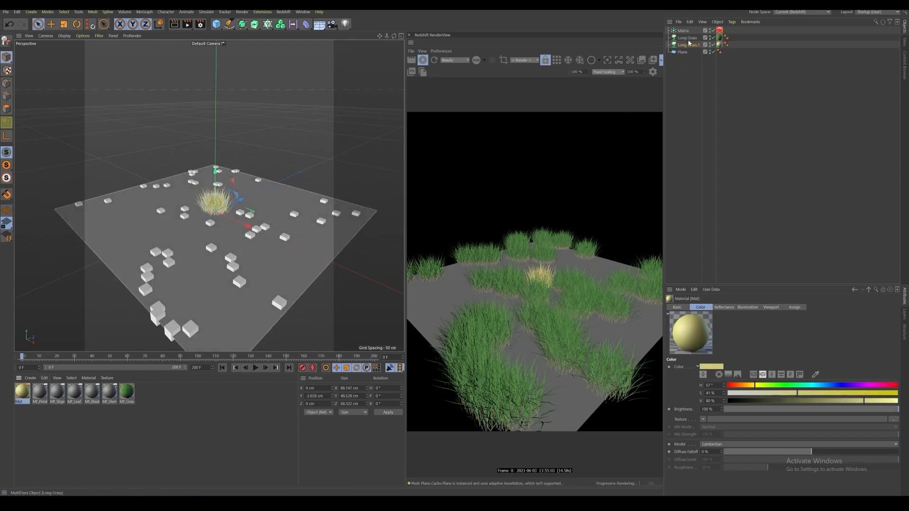
{"action": "left_click", "coordinate": [719, 31]}
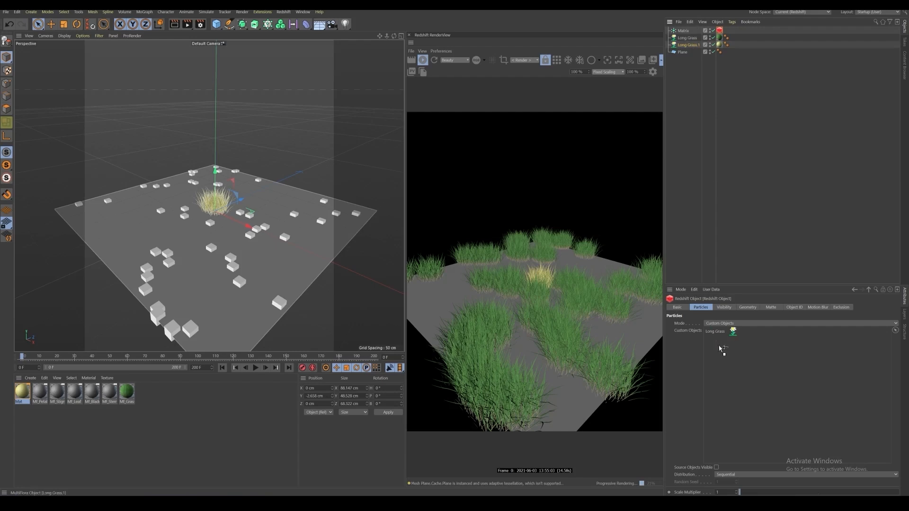
{"action": "left_click_drag", "start_coordinate": [720, 349], "coordinate": [720, 350]}
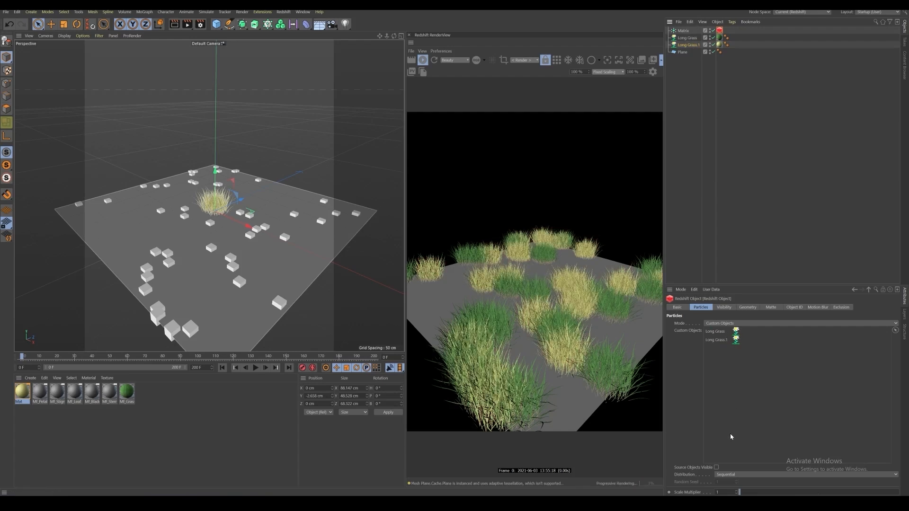
{"action": "left_click_drag", "start_coordinate": [201, 262], "coordinate": [239, 237], "text": "alt"}
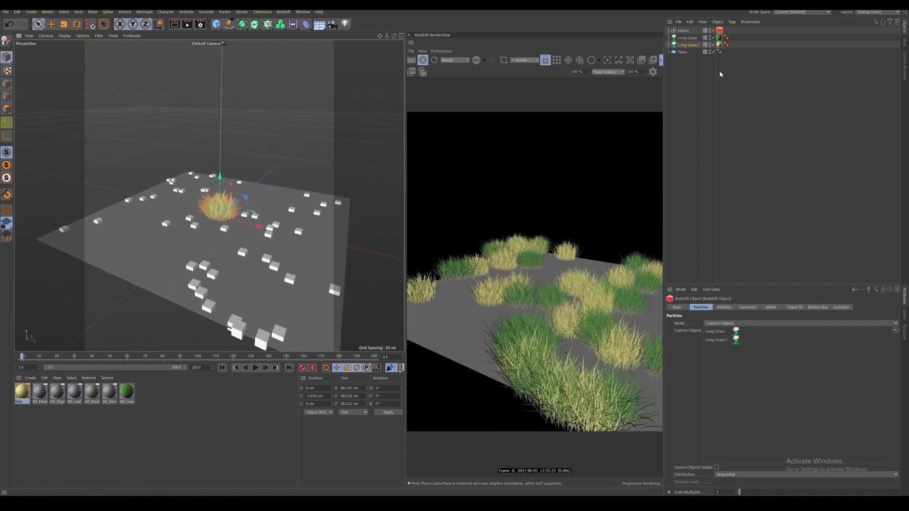
Step: Try different seeds for the Matrix distribution, ending on seed 1234574
{"action": "left_click", "coordinate": [684, 31]}
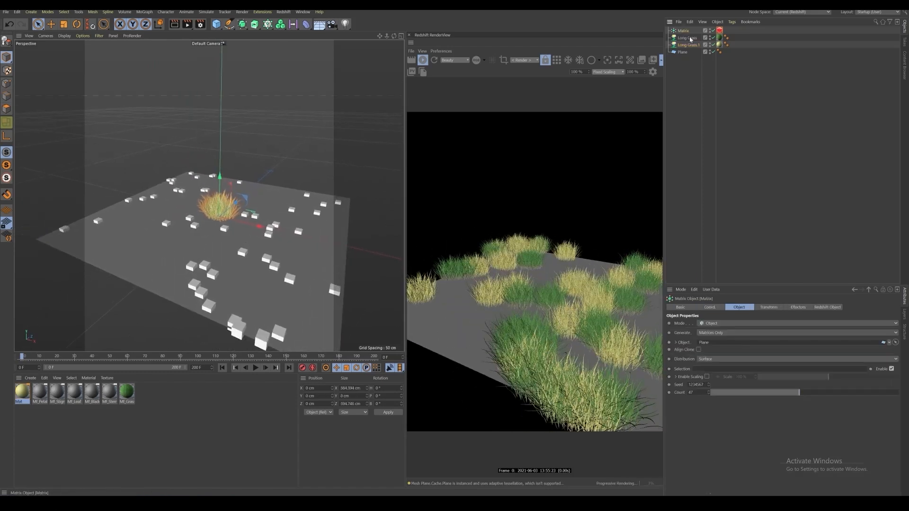
{"action": "left_click", "coordinate": [709, 384]}
{"action": "left_click", "coordinate": [708, 386]}
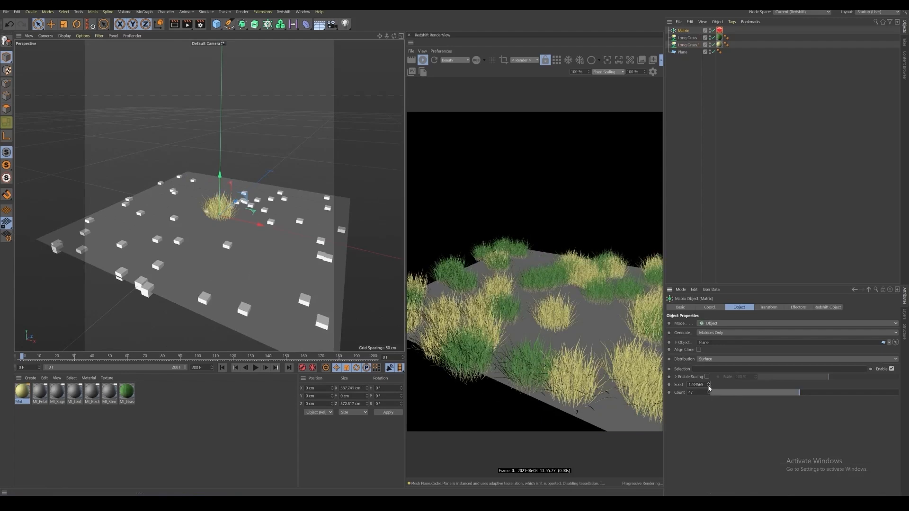
{"action": "left_click", "coordinate": [709, 385]}
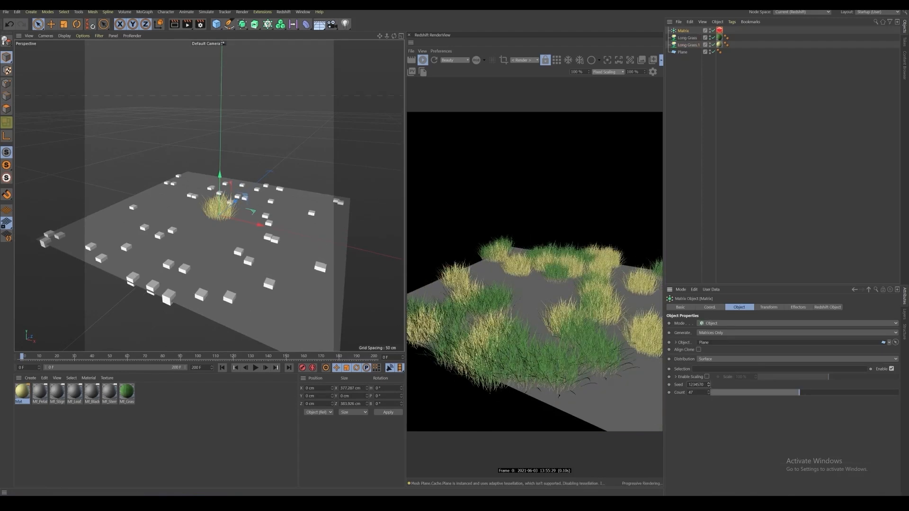
{"action": "left_click", "coordinate": [708, 385]}
{"action": "left_click", "coordinate": [708, 385]}
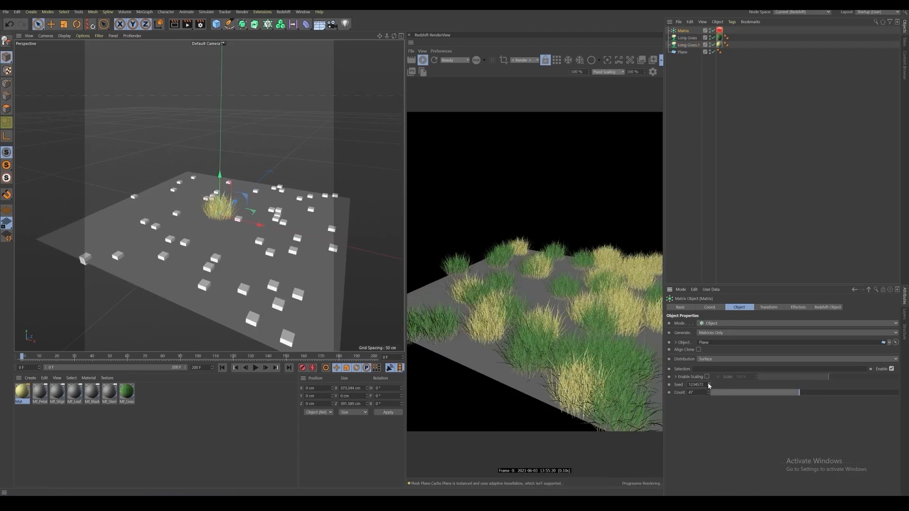
{"action": "left_click", "coordinate": [708, 385]}
{"action": "left_click", "coordinate": [709, 385]}
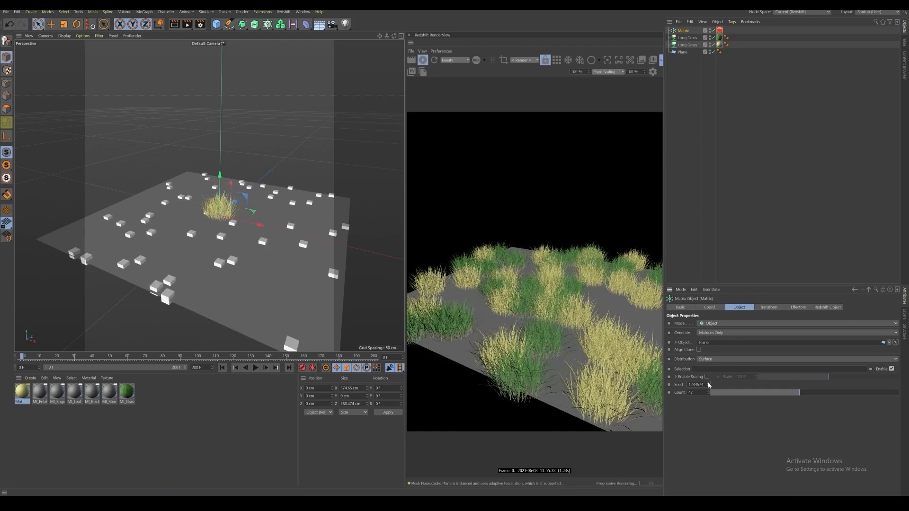
Step: Try Matrix counts up to 3312 and settle on a count of 98
{"action": "left_click_drag", "start_coordinate": [817, 392], "coordinate": [889, 396]}
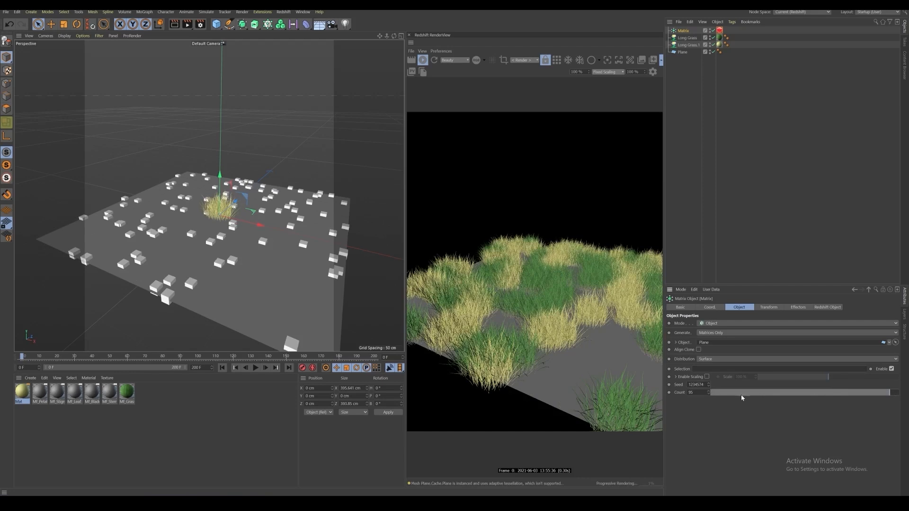
{"action": "left_click_drag", "start_coordinate": [773, 396], "coordinate": [899, 394]}
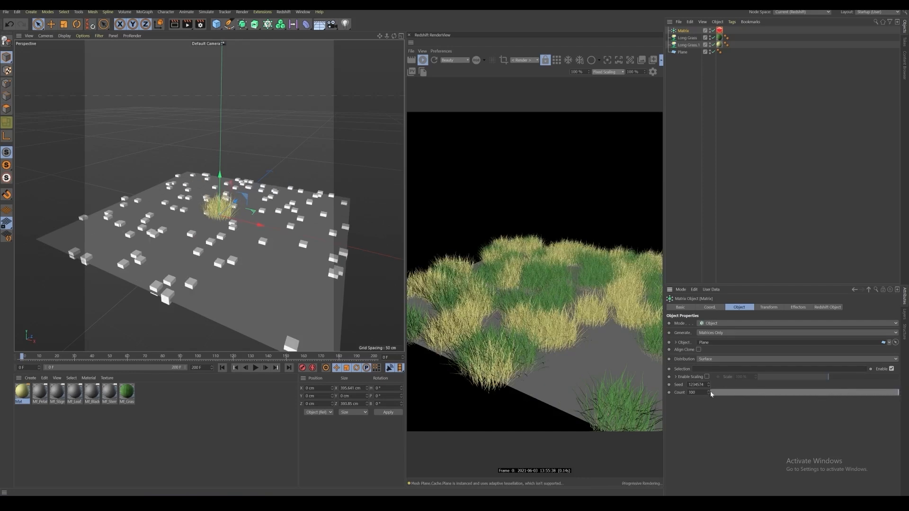
{"action": "left_click_drag", "start_coordinate": [708, 392], "coordinate": [709, 237]}
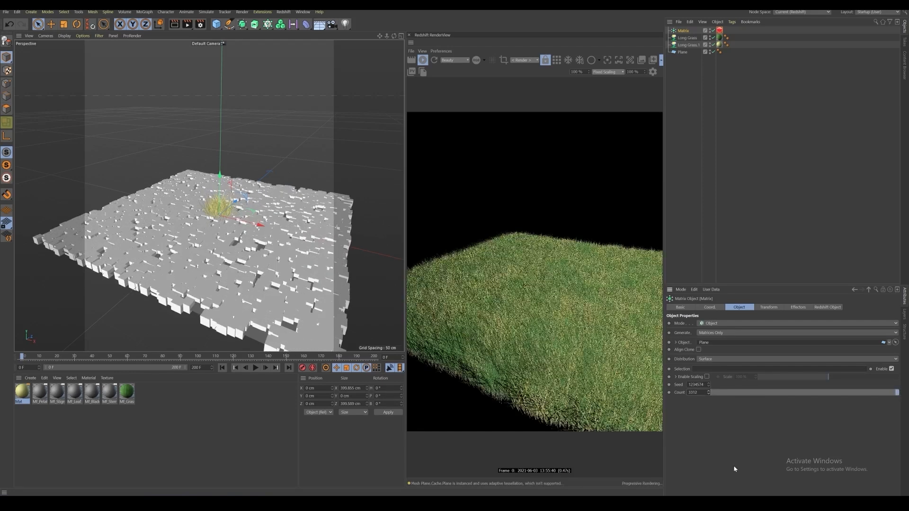
{"action": "left_click", "coordinate": [896, 395]}
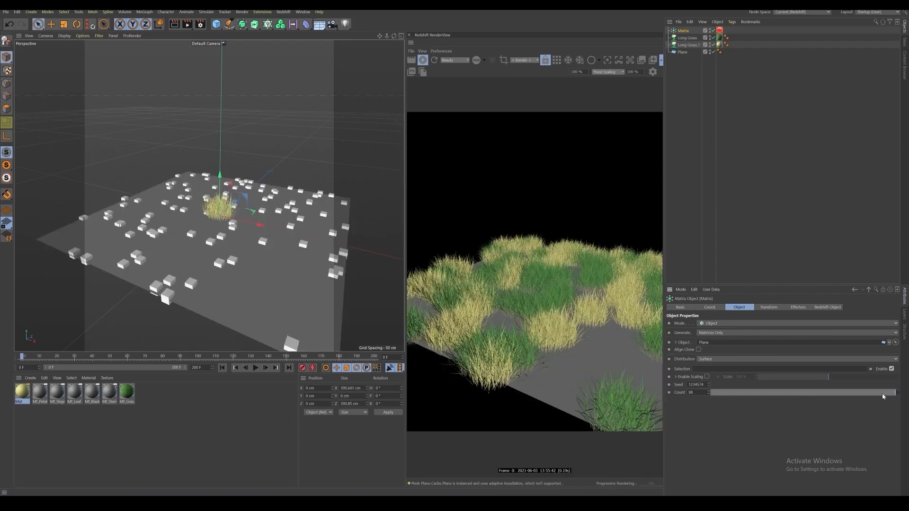
{"action": "scroll", "coordinate": [205, 244], "scroll_direction": "up", "scroll_amount": 5}
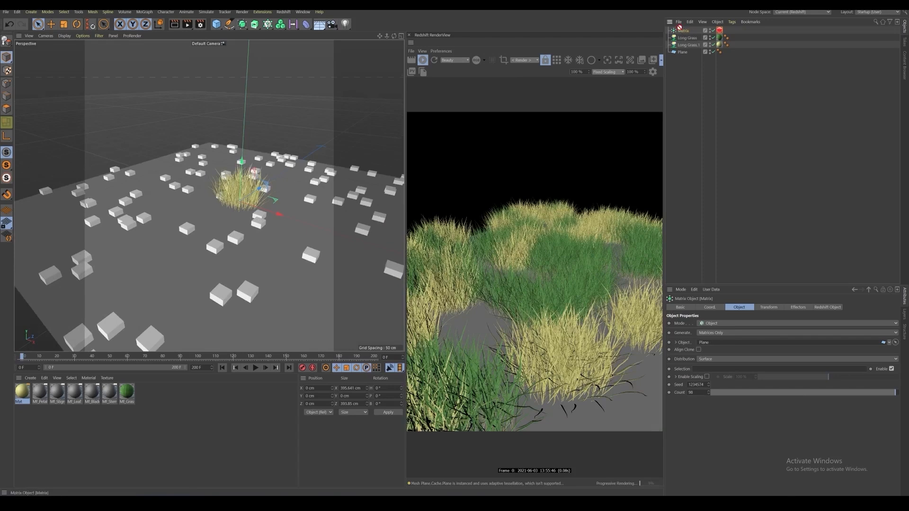
Step: Duplicate the Matrix object and add another Forester MultiFlora object to the scene
{"action": "key", "text": "ctrl+c"}
{"action": "key", "text": "ctrl+v"}
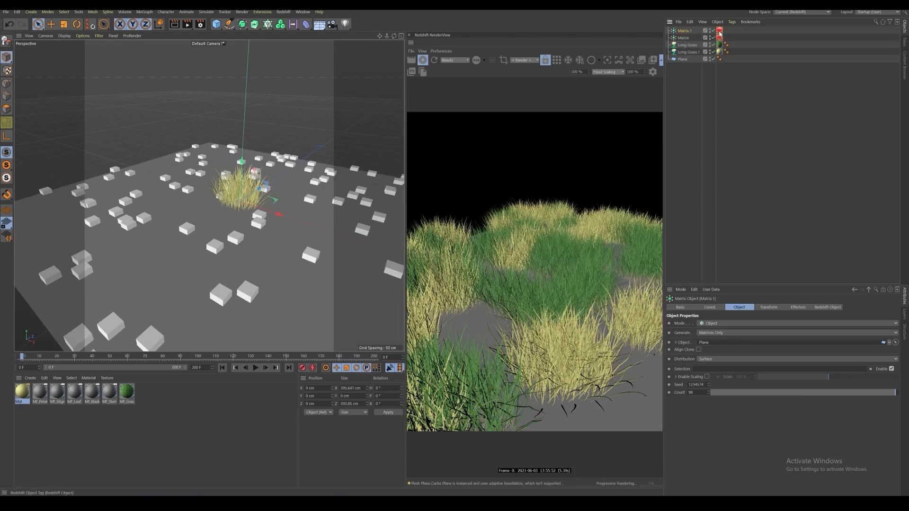
{"action": "left_click", "coordinate": [255, 13]}
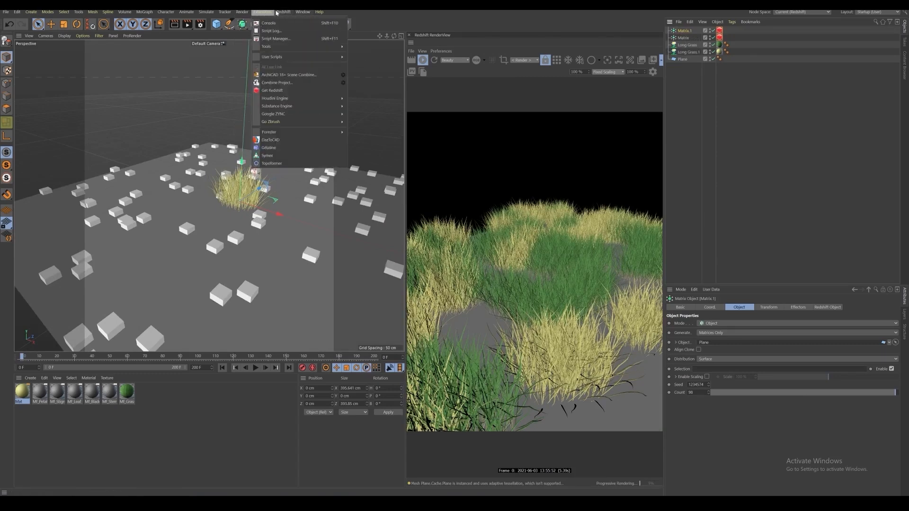
{"action": "mouse_move", "coordinate": [319, 125]}
{"action": "mouse_move", "coordinate": [263, 12]}
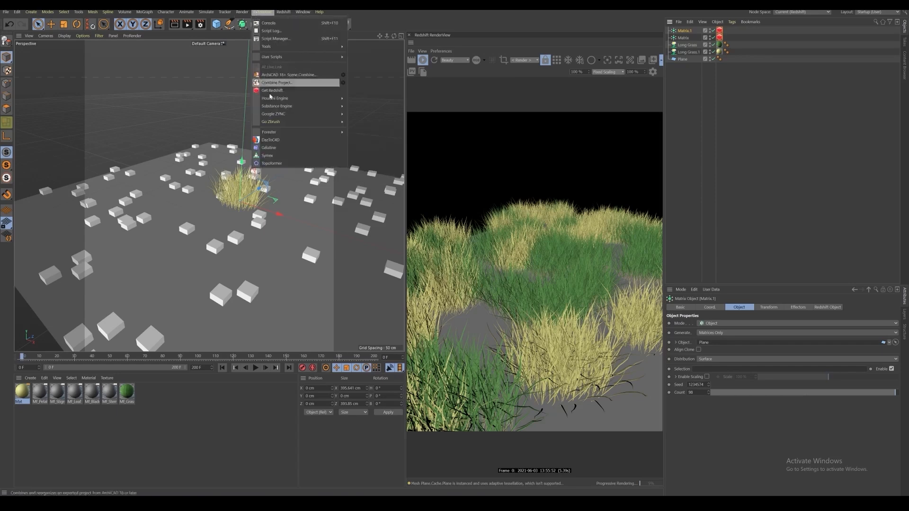
{"action": "left_click", "coordinate": [372, 158]}
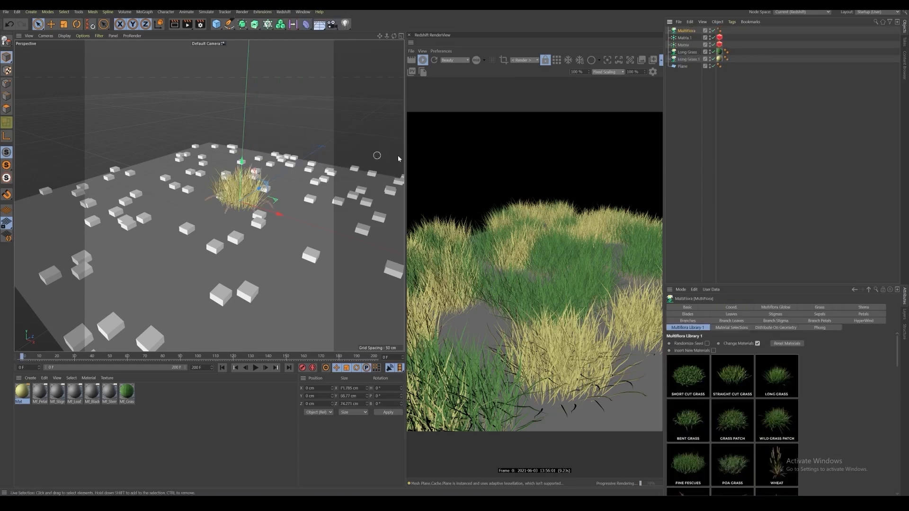
Step: Load the Flower Grass preset into the new MultiFlora object and move it about 99 cm along negative Z, away from the grass clump
{"action": "left_click_drag", "start_coordinate": [898, 358], "coordinate": [886, 417]}
{"action": "left_click", "coordinate": [775, 397]}
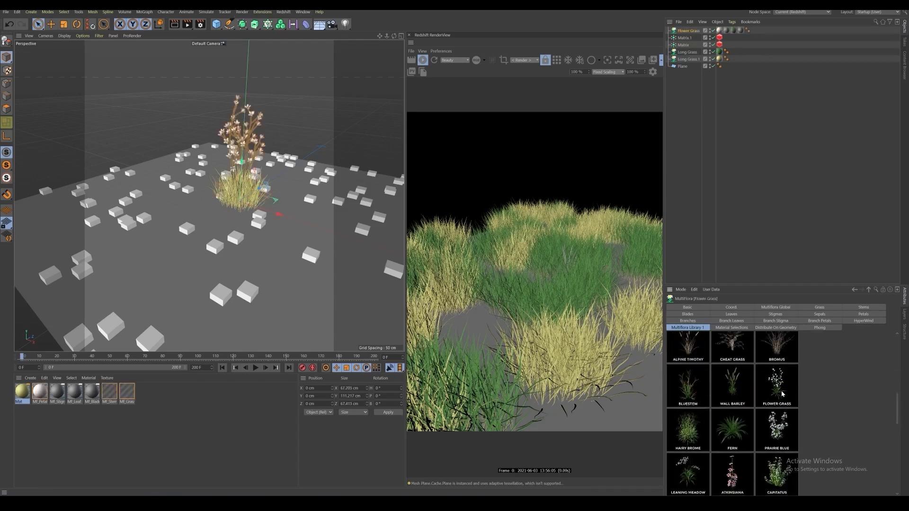
{"action": "left_click_drag", "start_coordinate": [257, 194], "coordinate": [202, 248]}
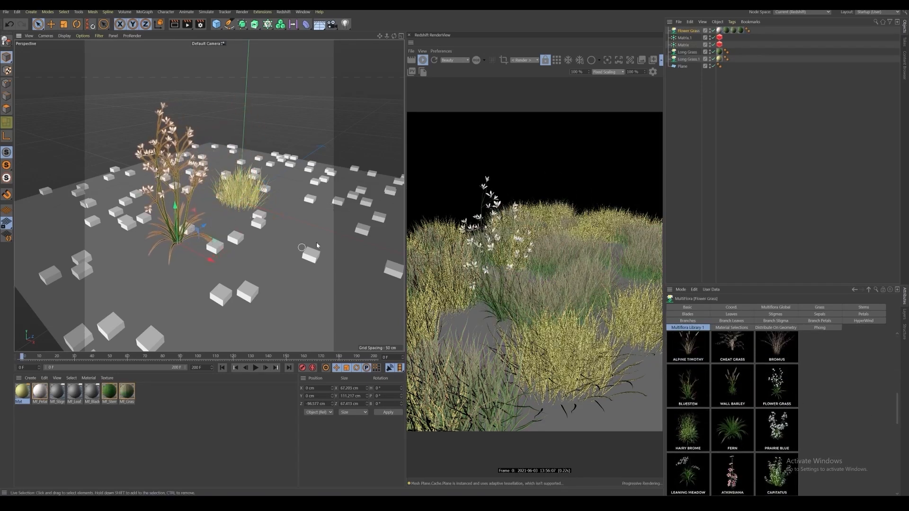
Step: Replace the two Long Grass entries with Flower Grass as the custom particle object in the duplicated Matrix's Redshift tag
{"action": "left_click", "coordinate": [719, 38]}
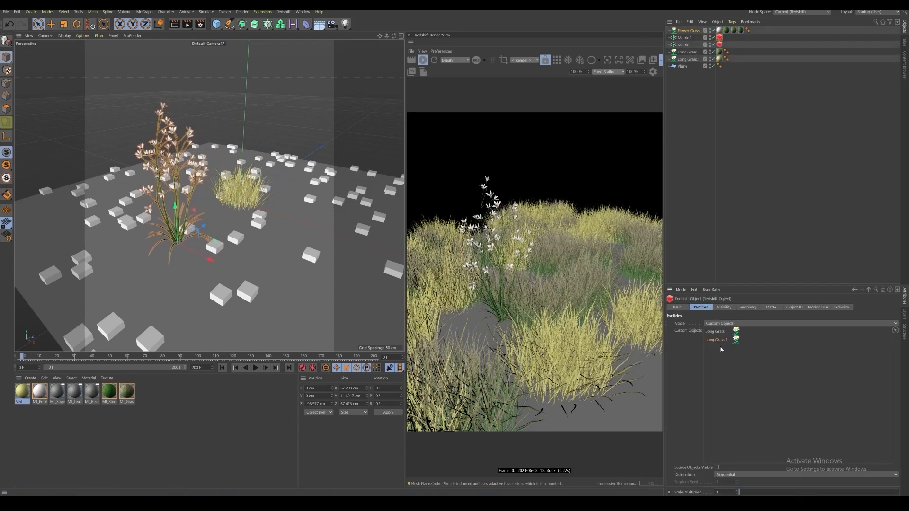
{"action": "key", "text": "Delete"}
{"action": "key", "text": "Delete"}
{"action": "left_click_drag", "start_coordinate": [747, 363], "coordinate": [750, 374]}
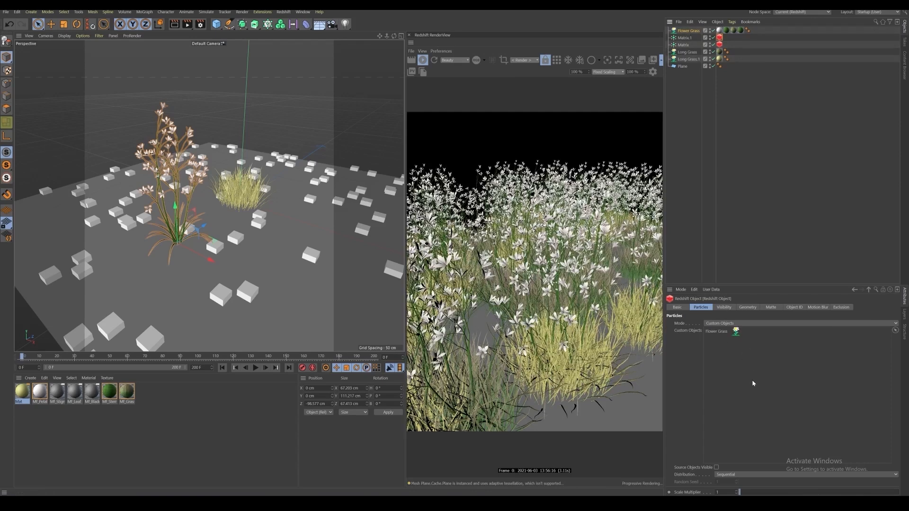
{"action": "left_click_drag", "start_coordinate": [221, 219], "coordinate": [261, 245], "text": "alt"}
{"action": "scroll", "coordinate": [261, 245], "scroll_direction": "down", "scroll_amount": 2}
{"action": "middle_click_drag", "start_coordinate": [261, 245], "coordinate": [249, 234], "text": "alt"}
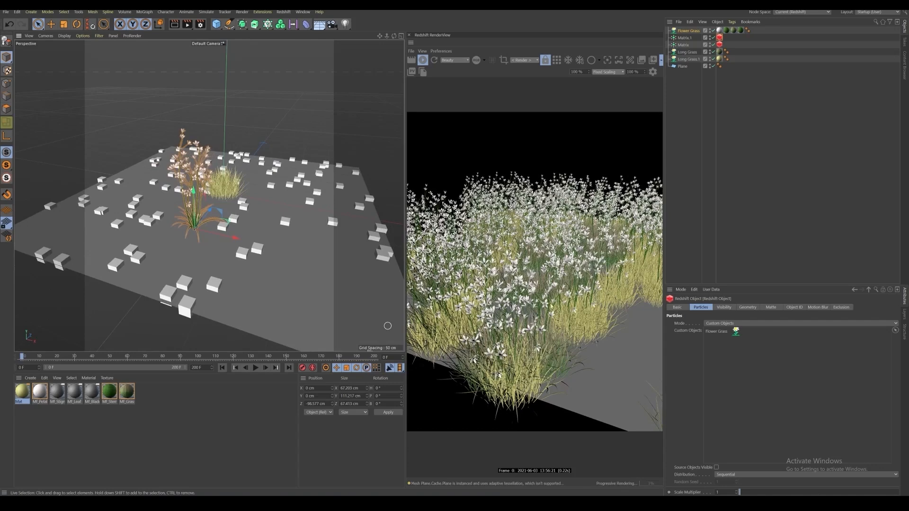
Step: Reduce the duplicated Matrix's count to 10 and set its seed to 1234575
{"action": "left_click", "coordinate": [692, 31]}
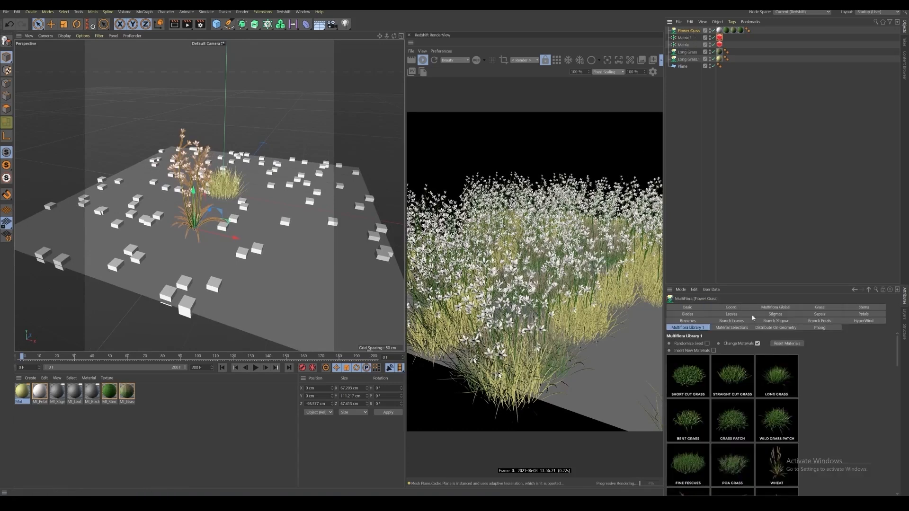
{"action": "left_click", "coordinate": [685, 38]}
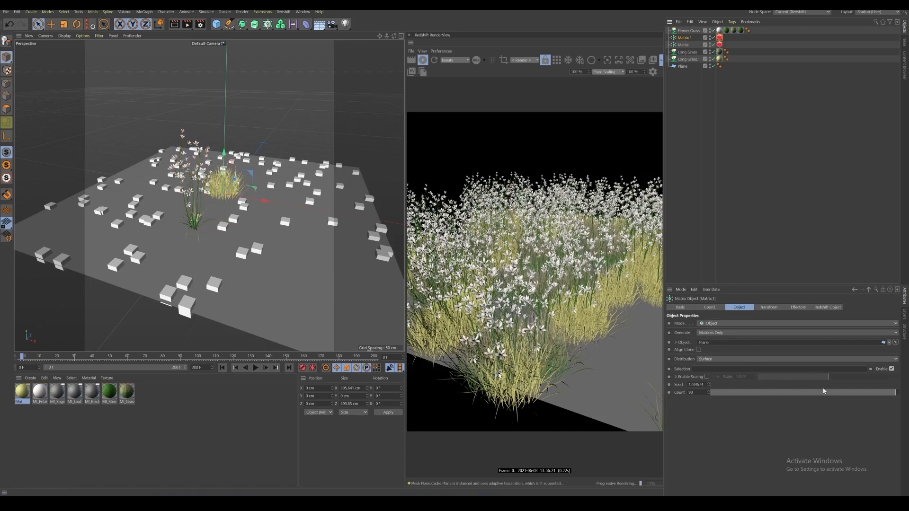
{"action": "left_click_drag", "start_coordinate": [824, 390], "coordinate": [729, 392]}
{"action": "left_click", "coordinate": [709, 383]}
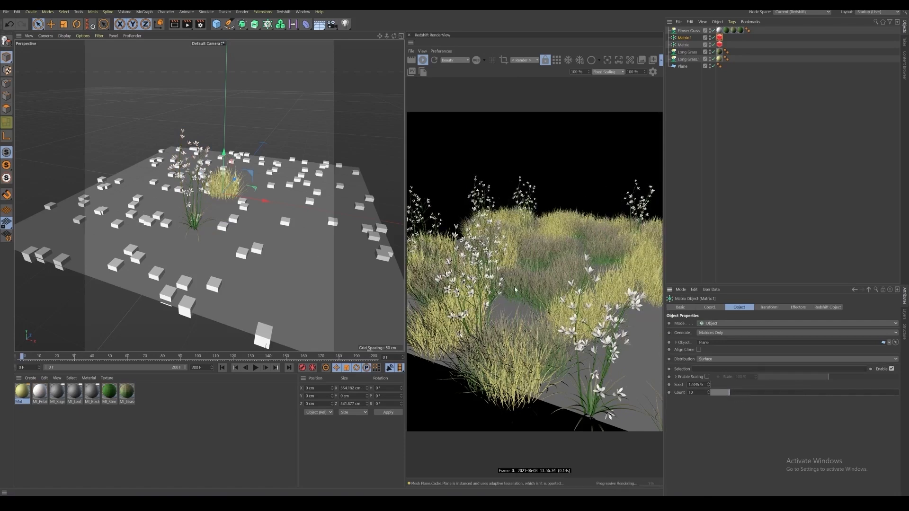
Step: Check the flower distribution from several angles and try further seeds for the duplicated Matrix, ending on 1234576
{"action": "left_click_drag", "start_coordinate": [240, 231], "coordinate": [202, 219], "text": "alt"}
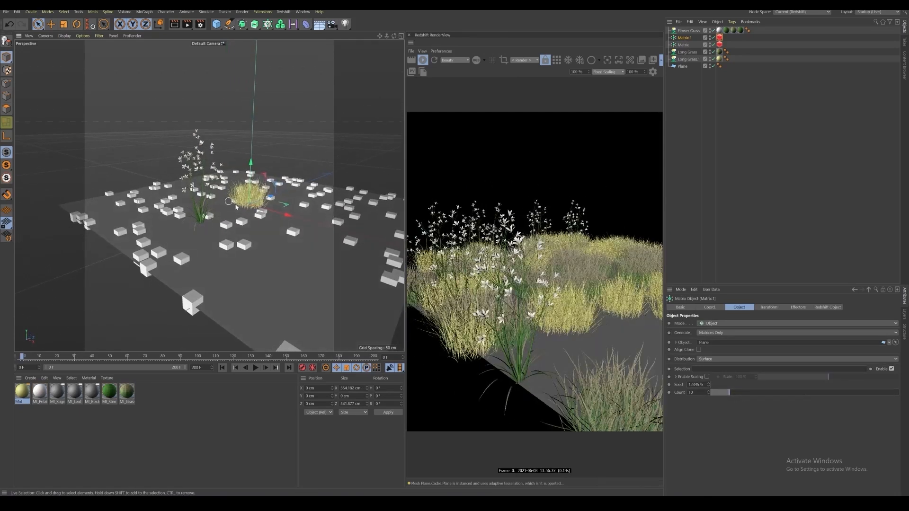
{"action": "left_click_drag", "start_coordinate": [239, 260], "coordinate": [198, 244], "text": "alt"}
{"action": "right_click_drag", "start_coordinate": [198, 244], "coordinate": [214, 246], "text": "alt"}
{"action": "left_click_drag", "start_coordinate": [245, 258], "coordinate": [209, 222], "text": "alt"}
{"action": "right_click_drag", "start_coordinate": [208, 222], "coordinate": [206, 240], "text": "alt"}
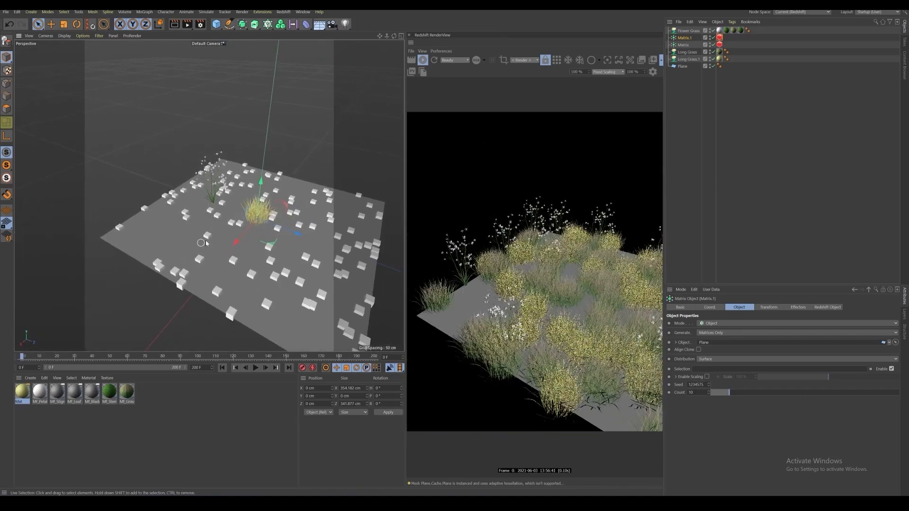
{"action": "mouse_move", "coordinate": [206, 240]}
{"action": "left_mouse_down", "text": "alt"}
{"action": "mouse_move", "coordinate": [183, 241]}
{"action": "mouse_move", "coordinate": [216, 221]}
{"action": "mouse_move", "coordinate": [177, 225]}
{"action": "mouse_move", "coordinate": [215, 229]}
{"action": "left_mouse_up", "text": "alt"}
{"action": "scroll", "coordinate": [215, 229], "scroll_direction": "up", "scroll_amount": 3}
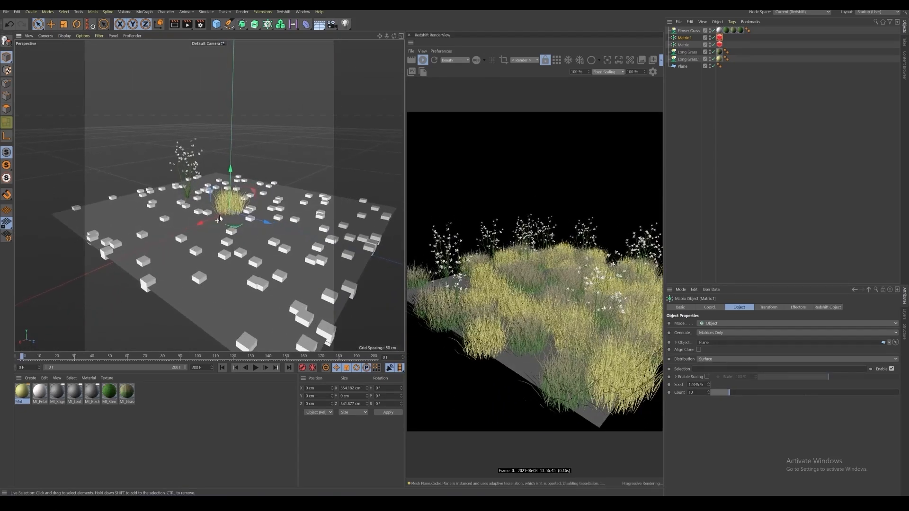
{"action": "left_click", "coordinate": [708, 385]}
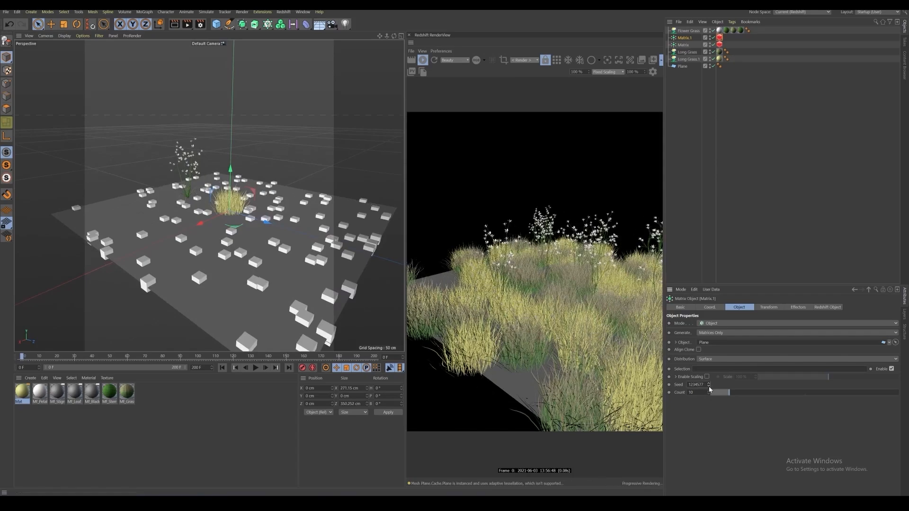
{"action": "left_click_drag", "start_coordinate": [221, 216], "coordinate": [187, 283], "text": "alt"}
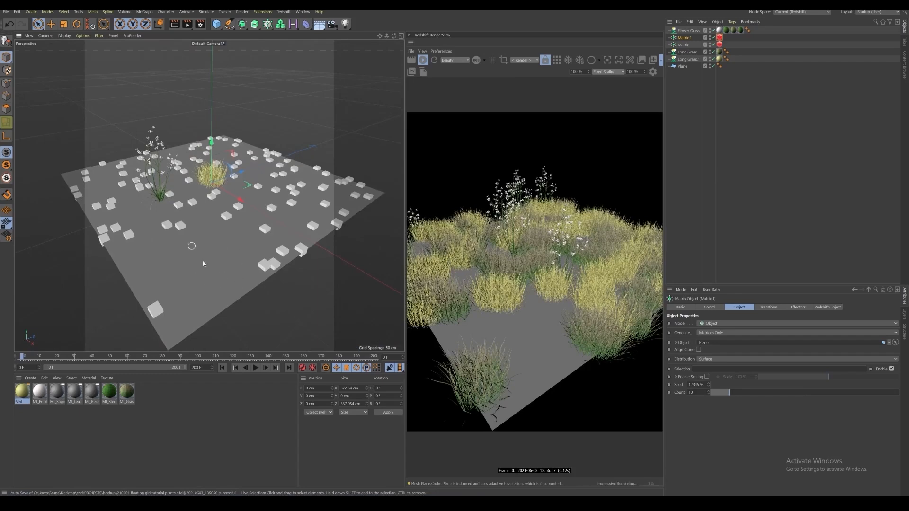
{"action": "left_click_drag", "start_coordinate": [184, 249], "coordinate": [189, 224], "text": "alt"}
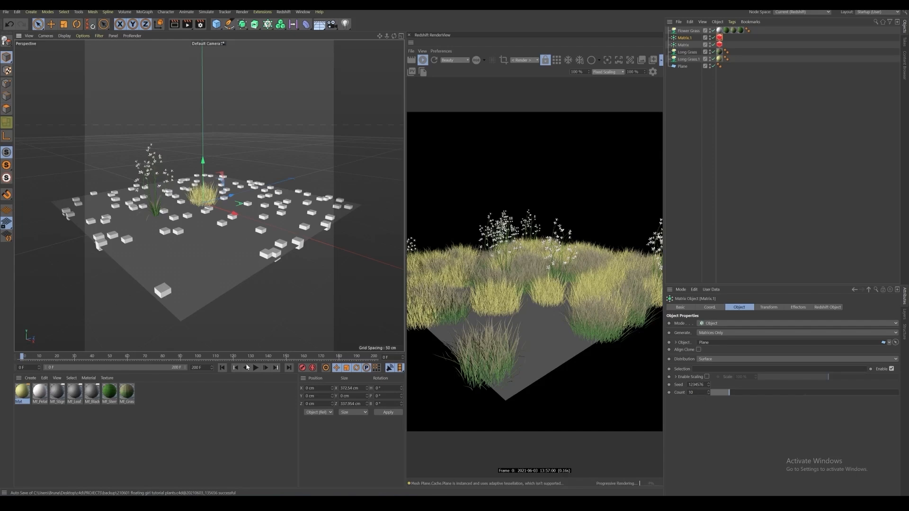
{"action": "left_click_drag", "start_coordinate": [192, 204], "coordinate": [236, 195], "text": "alt"}
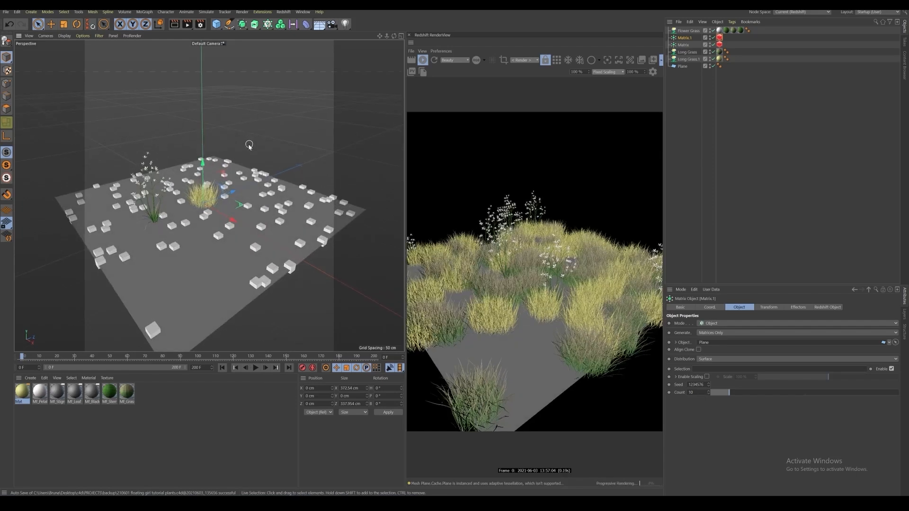
Step: Switch to the open project "210601 floating girl tutorial plants.c4d"
{"action": "key", "text": "v"}
{"action": "mouse_move", "coordinate": [248, 164]}
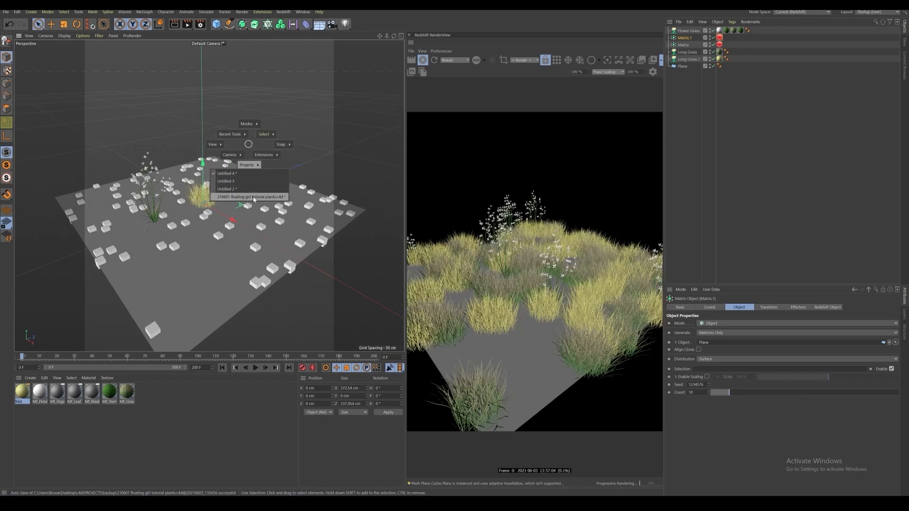
{"action": "left_click", "coordinate": [255, 197]}
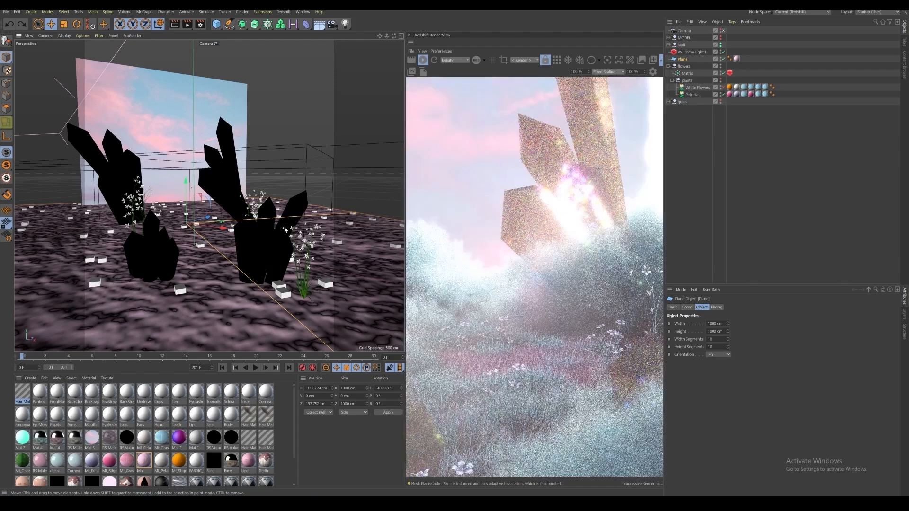
Step: Zoom the Redshift render out and set its display scaling to Original Size
{"action": "scroll", "coordinate": [466, 297], "scroll_direction": "down", "scroll_amount": 3}
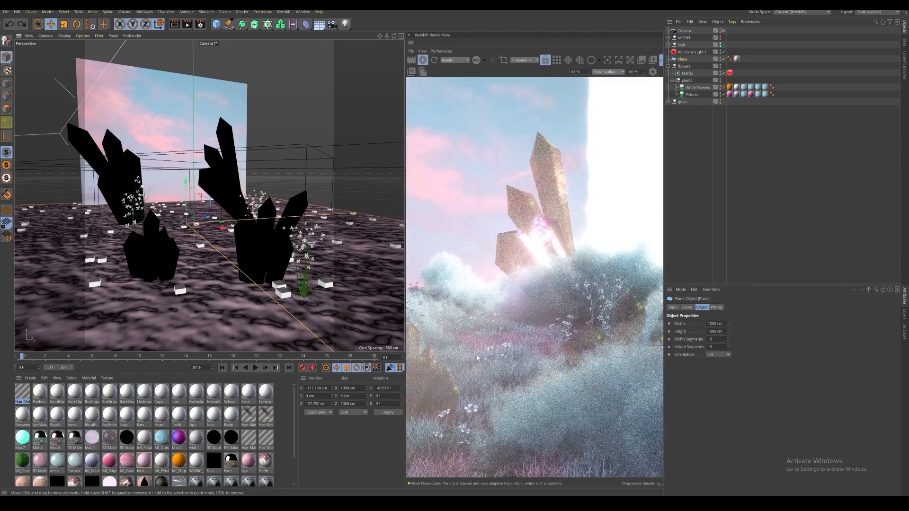
{"action": "scroll", "coordinate": [473, 358], "scroll_direction": "down", "scroll_amount": 3}
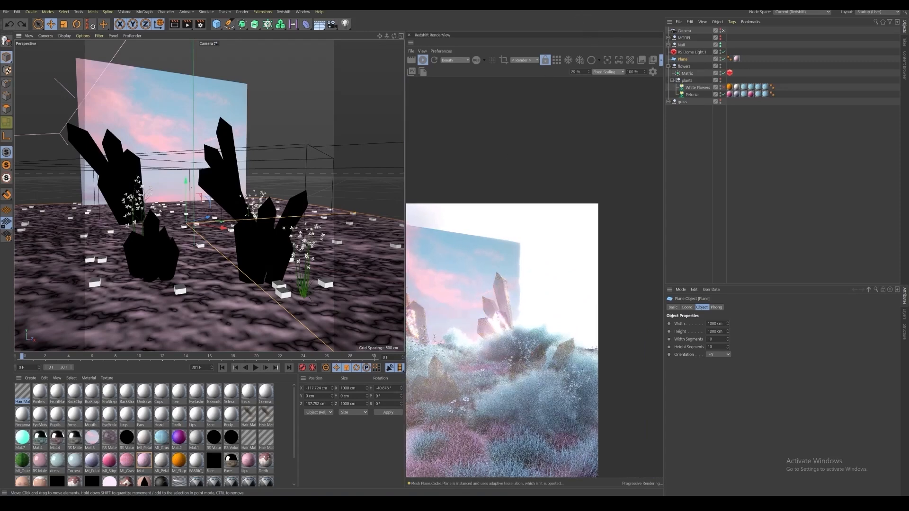
{"action": "left_click", "coordinate": [619, 73]}
{"action": "left_click", "coordinate": [614, 81]}
{"action": "left_click", "coordinate": [612, 73]}
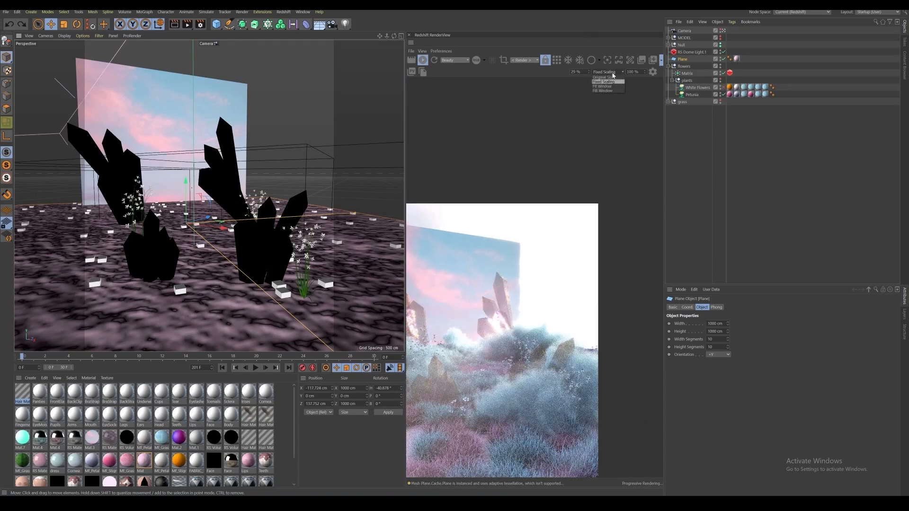
{"action": "left_click", "coordinate": [602, 77]}
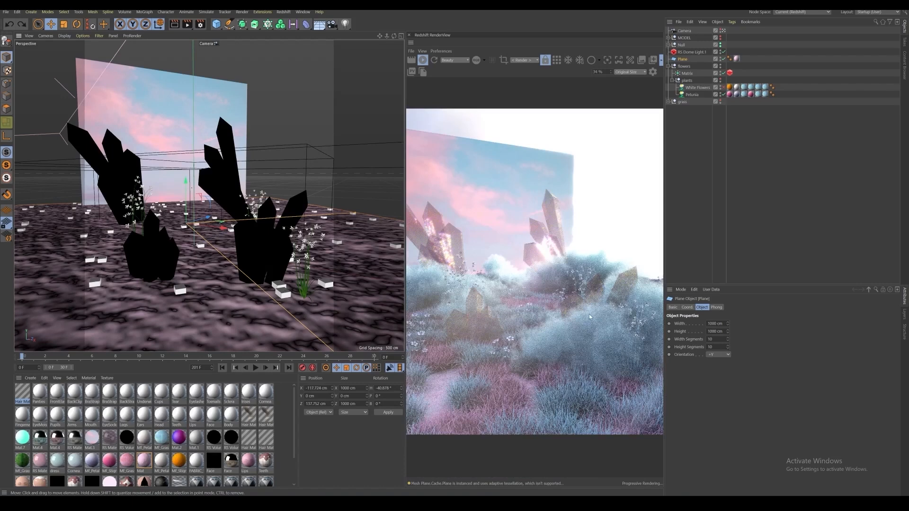
{"action": "scroll", "coordinate": [589, 314], "scroll_direction": "up", "scroll_amount": 1}
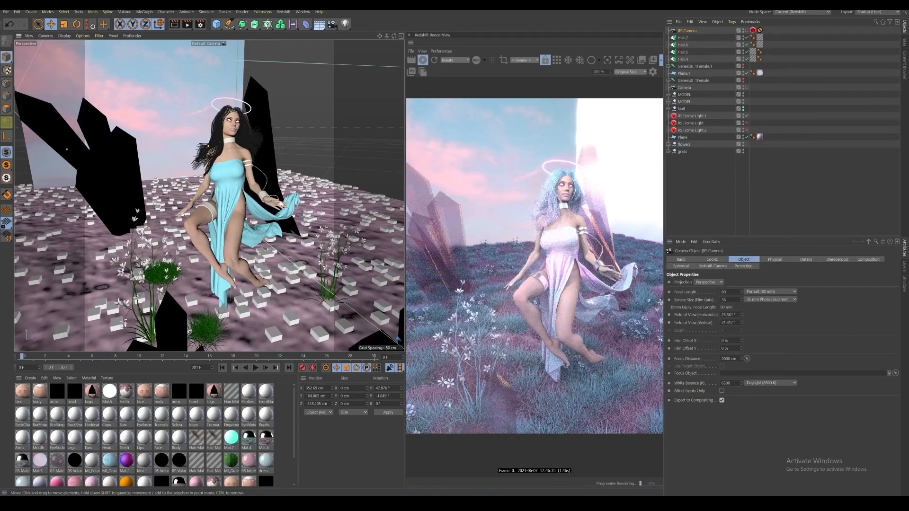
Step: Examine the floating girl scene from several angles, including the crystals and the sky backdrop, and select the backdrop plane
{"action": "scroll", "coordinate": [246, 161], "scroll_direction": "down", "scroll_amount": 6}
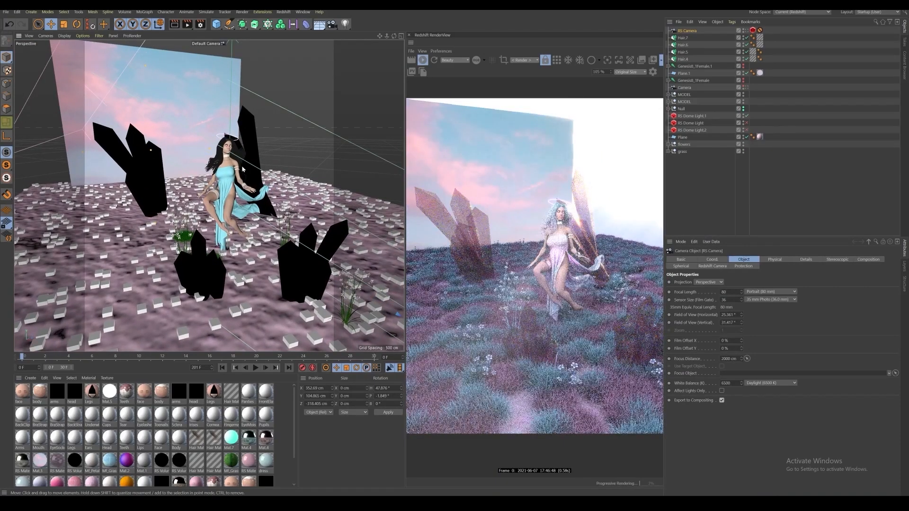
{"action": "left_click_drag", "start_coordinate": [242, 186], "coordinate": [229, 200], "text": "alt"}
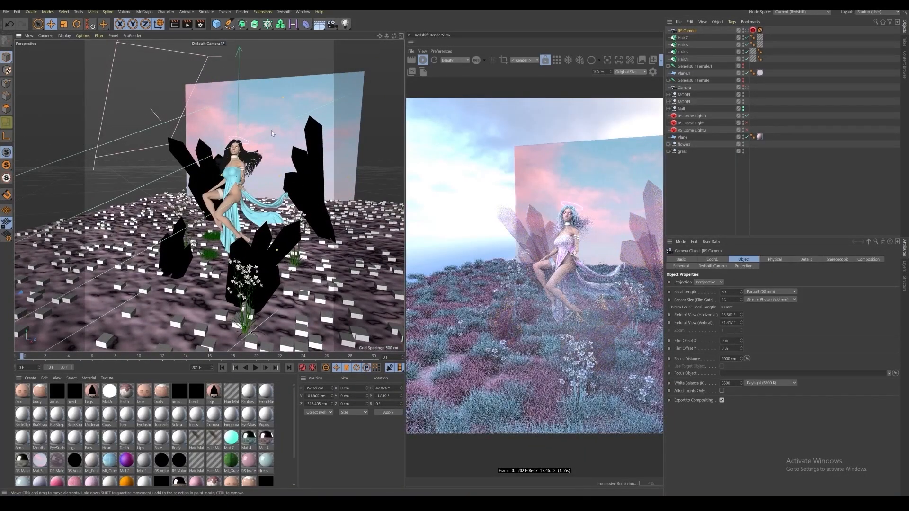
{"action": "left_click_drag", "start_coordinate": [235, 202], "coordinate": [278, 208], "text": "alt"}
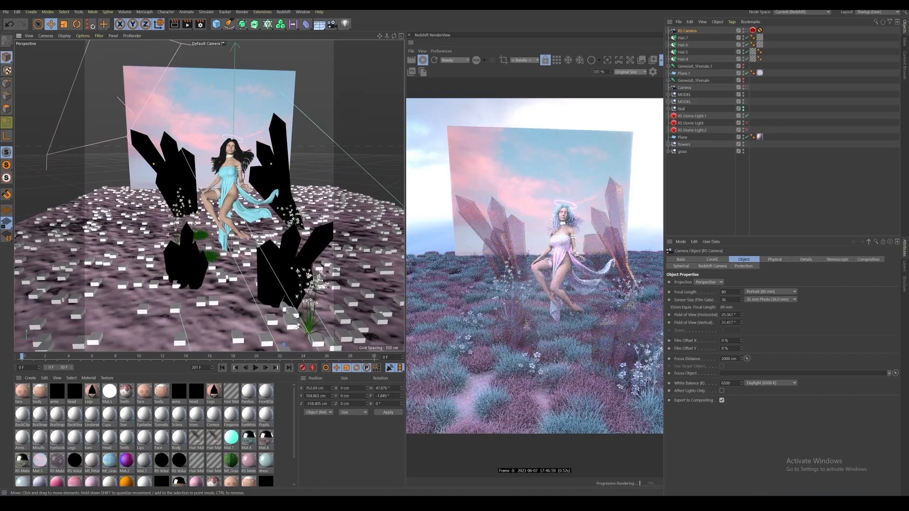
{"action": "left_click_drag", "start_coordinate": [270, 235], "coordinate": [265, 199], "text": "alt"}
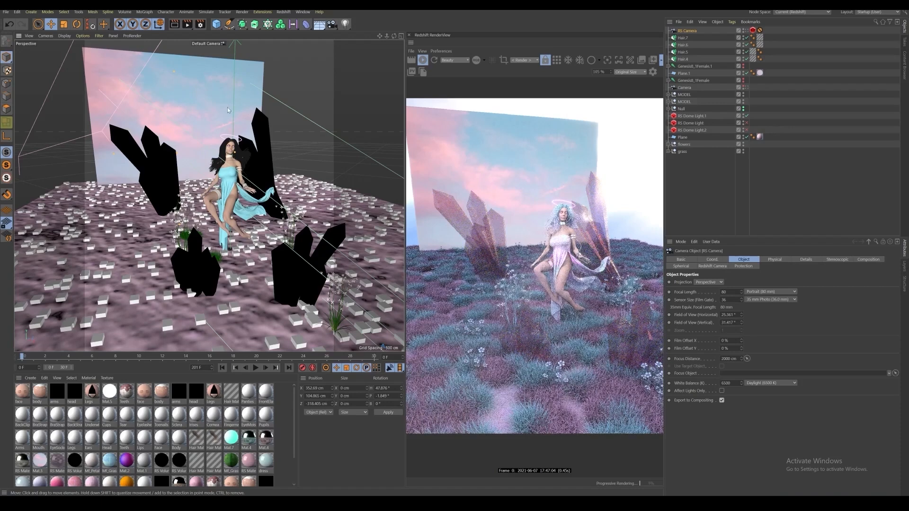
{"action": "left_click", "coordinate": [205, 89]}
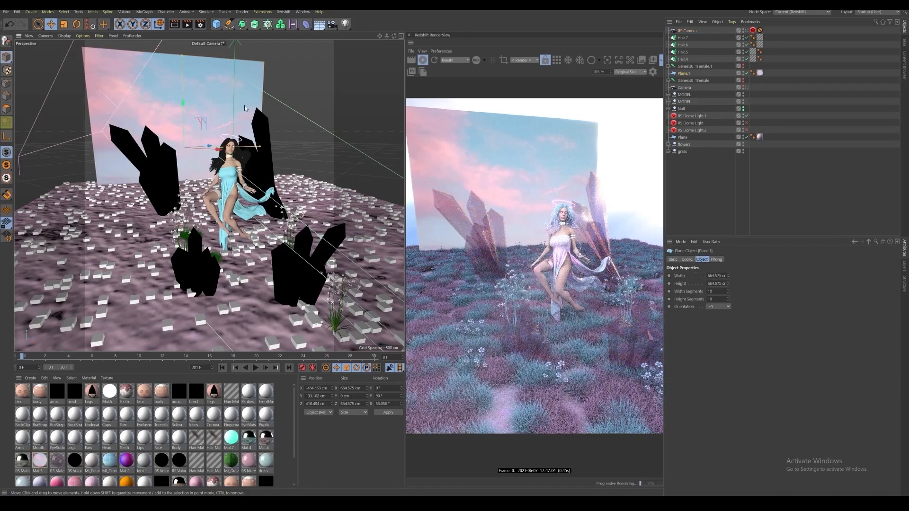
Step: Look through the RS Camera to check the rendered composition, and return to the default camera
{"action": "left_click", "coordinate": [746, 30]}
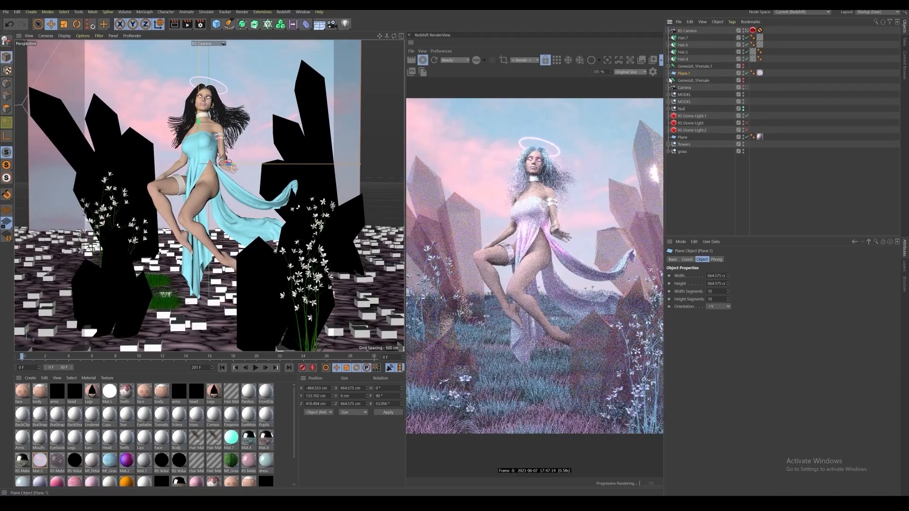
{"action": "left_click", "coordinate": [692, 31]}
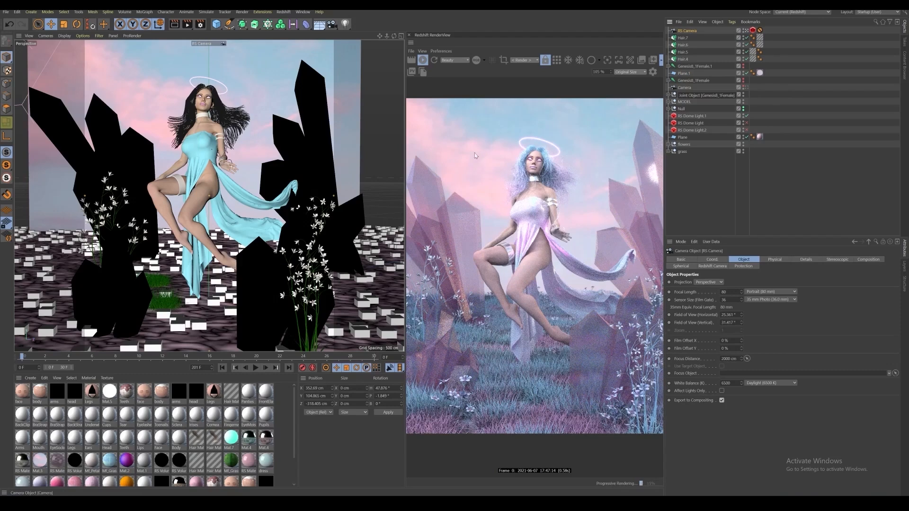
{"action": "scroll", "coordinate": [466, 189], "scroll_direction": "down", "scroll_amount": 3}
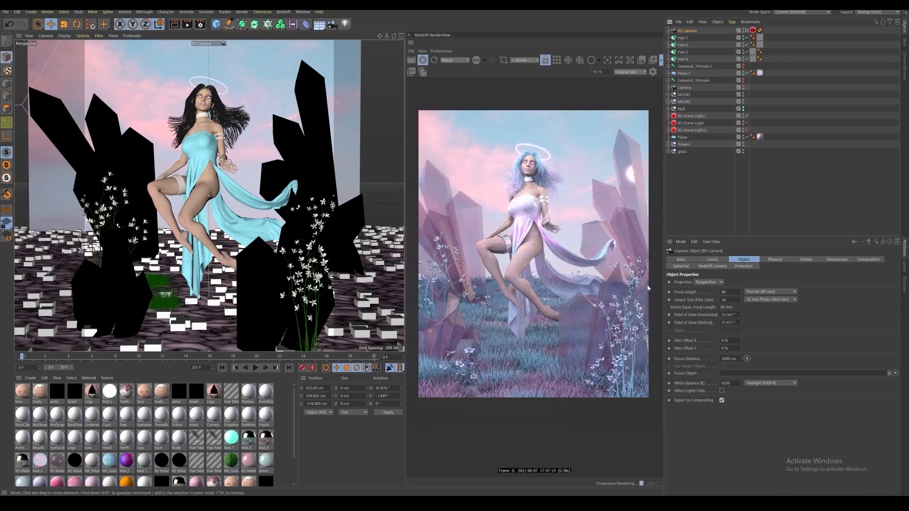
{"action": "left_click", "coordinate": [747, 31]}
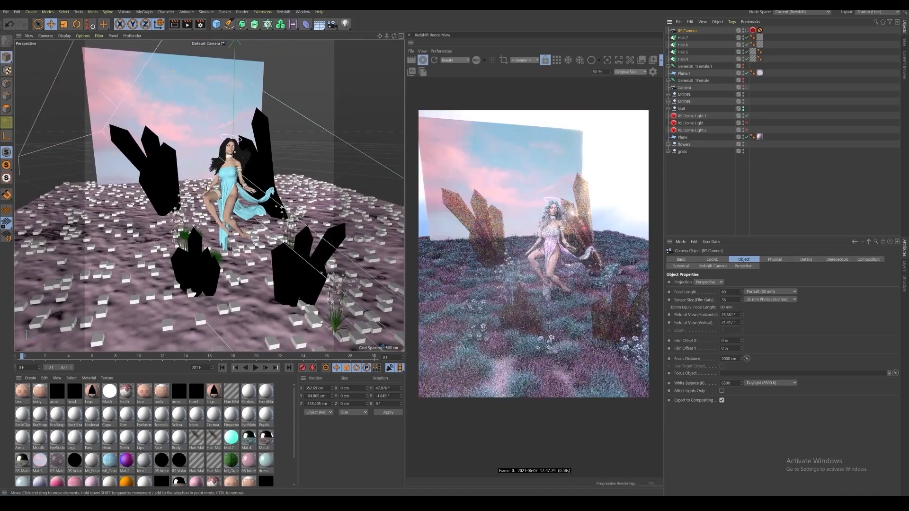
Step: Inspect the scene layout from a higher angle and closer up, and select the sky backdrop plane Plane.1
{"action": "left_click_drag", "start_coordinate": [175, 142], "coordinate": [267, 218], "text": "alt"}
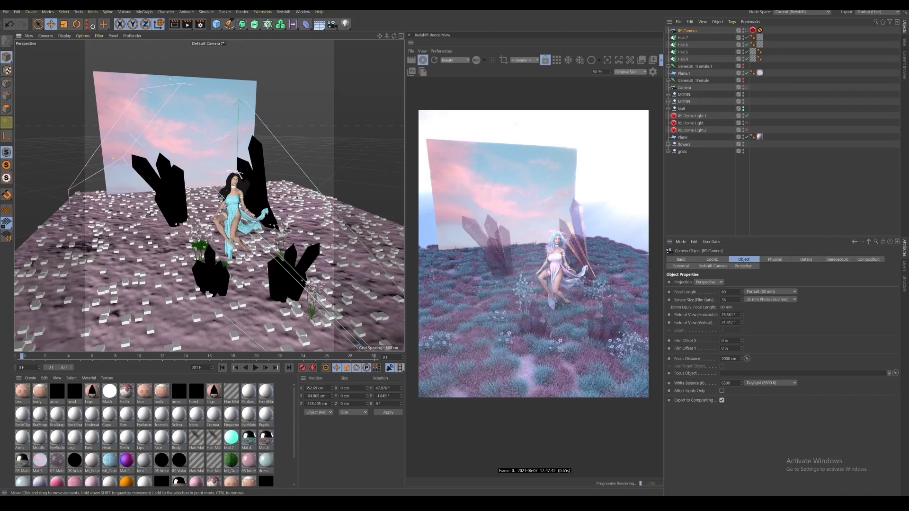
{"action": "scroll", "coordinate": [240, 188], "scroll_direction": "up", "scroll_amount": 5}
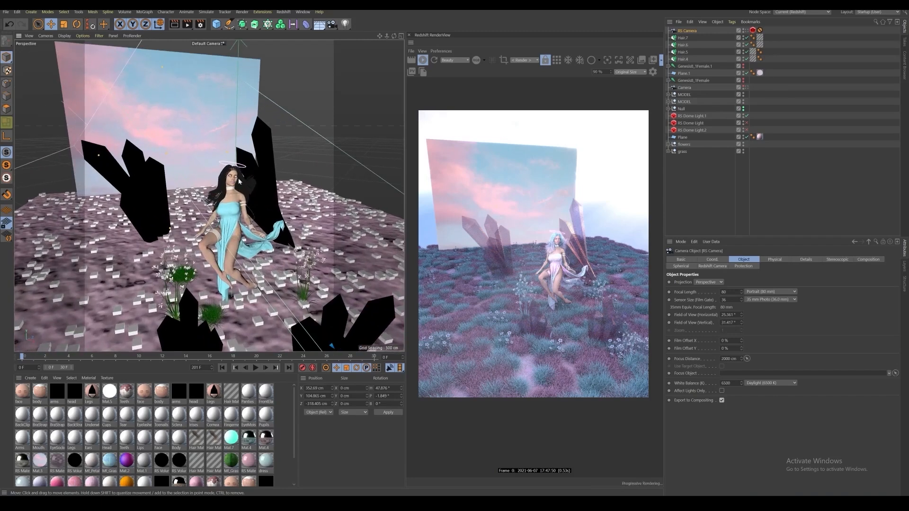
{"action": "left_click", "coordinate": [216, 116]}
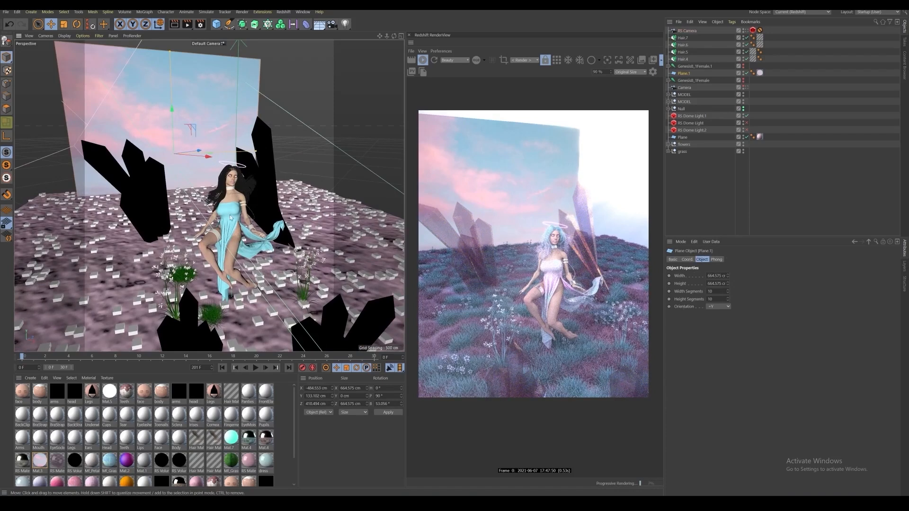
Step: Select RS Dome Light.1 and review its general settings, dome map and effect on the render from different angles
{"action": "left_click_drag", "start_coordinate": [229, 218], "coordinate": [268, 205], "text": "alt"}
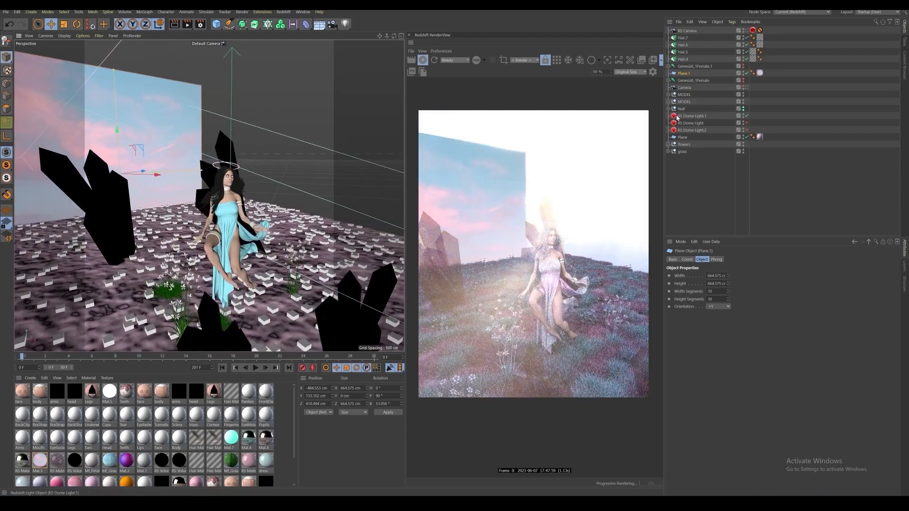
{"action": "left_click", "coordinate": [694, 116]}
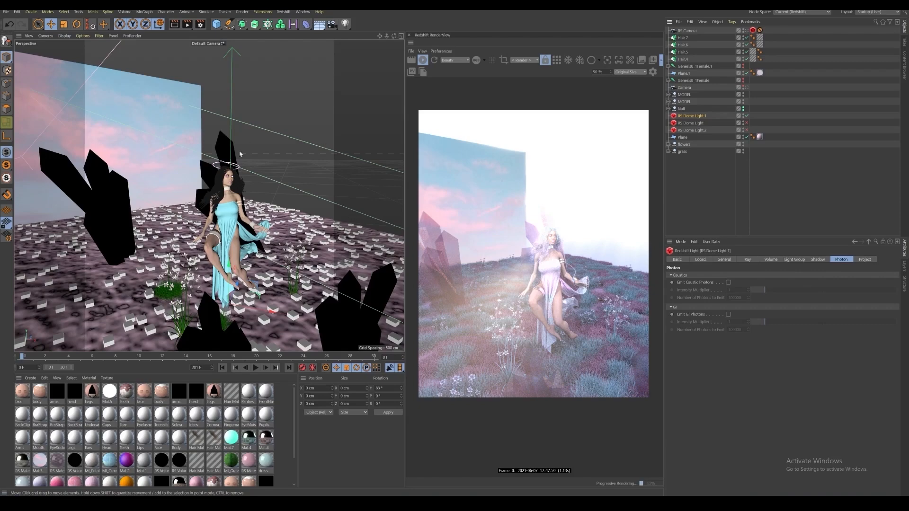
{"action": "left_click_drag", "start_coordinate": [243, 226], "coordinate": [219, 216], "text": "alt"}
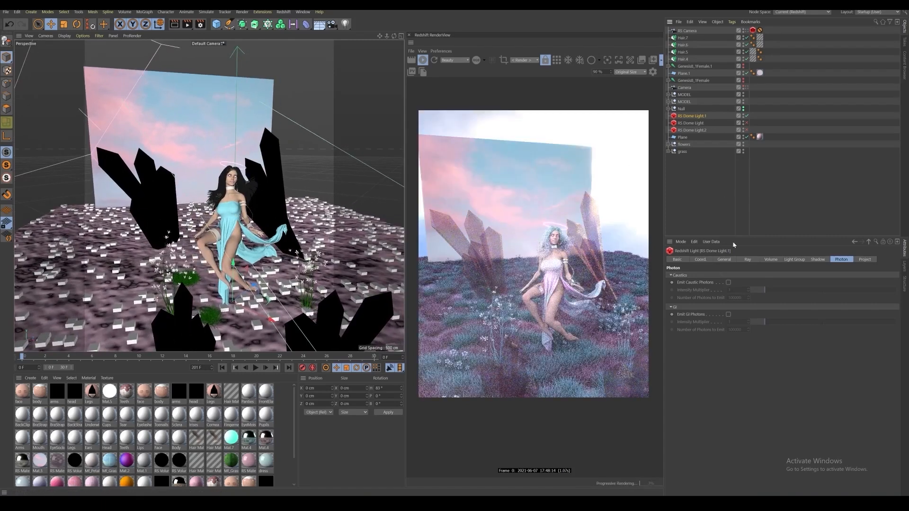
{"action": "left_click", "coordinate": [723, 260]}
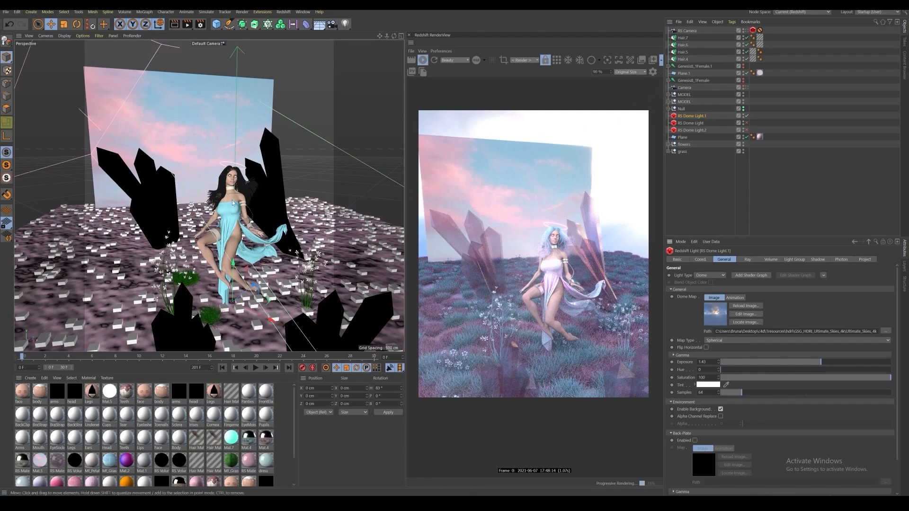
{"action": "left_click_drag", "start_coordinate": [233, 200], "coordinate": [268, 217], "text": "alt"}
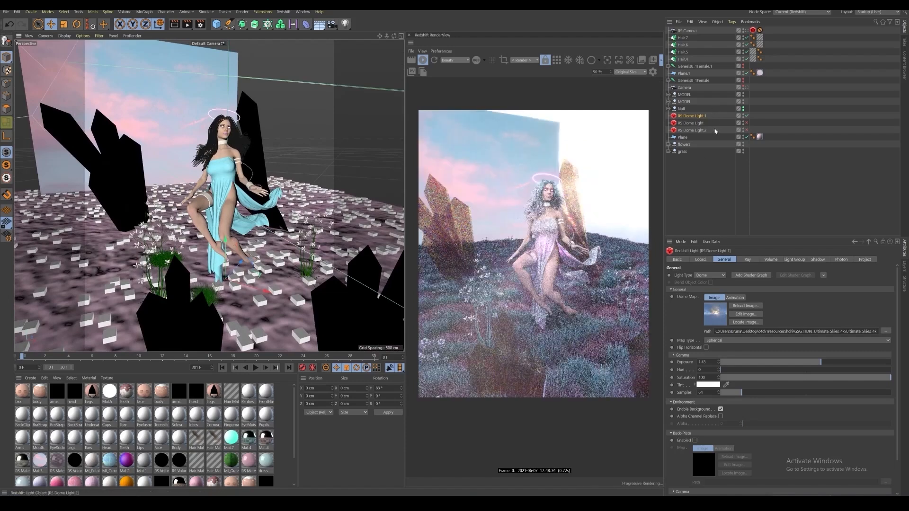
Step: Disable RS Dome Light.1 and check the rendered girl and landscape without it from several angles
{"action": "left_click", "coordinate": [744, 117]}
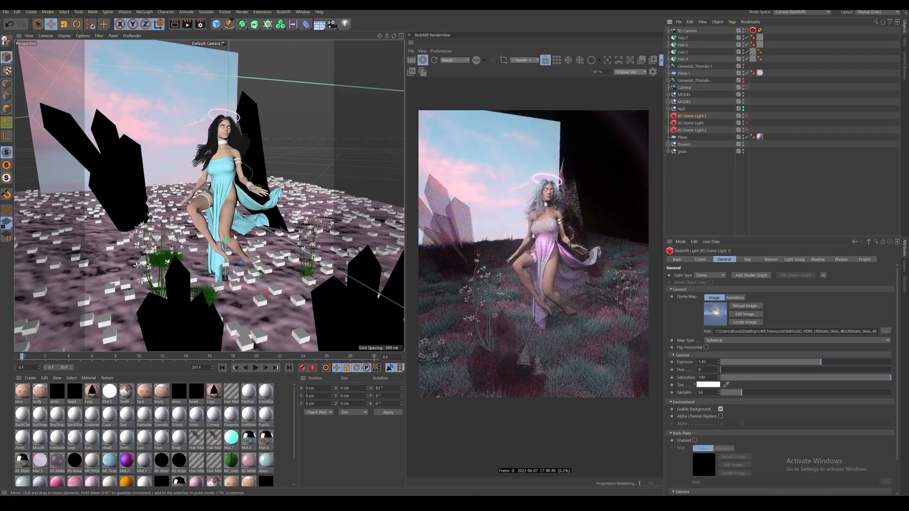
{"action": "left_click_drag", "start_coordinate": [221, 211], "coordinate": [185, 191], "text": "alt"}
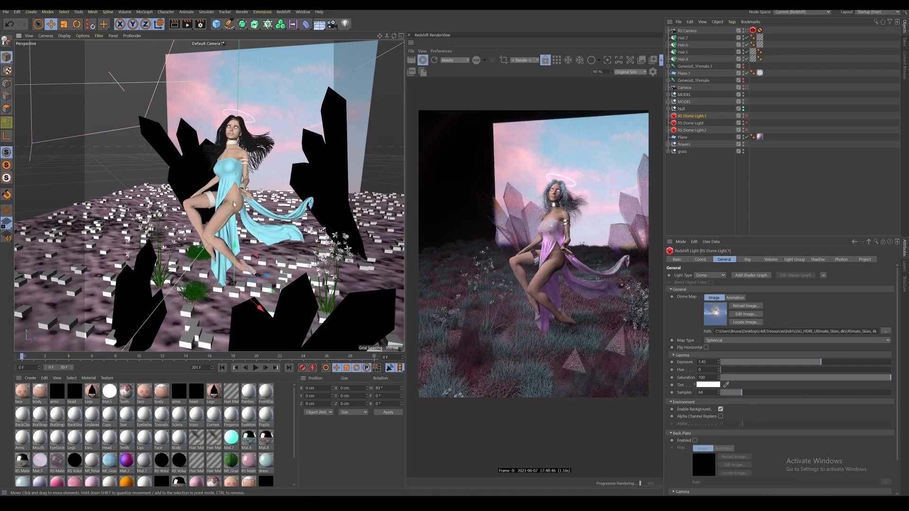
{"action": "left_click_drag", "start_coordinate": [233, 203], "coordinate": [246, 250], "text": "alt"}
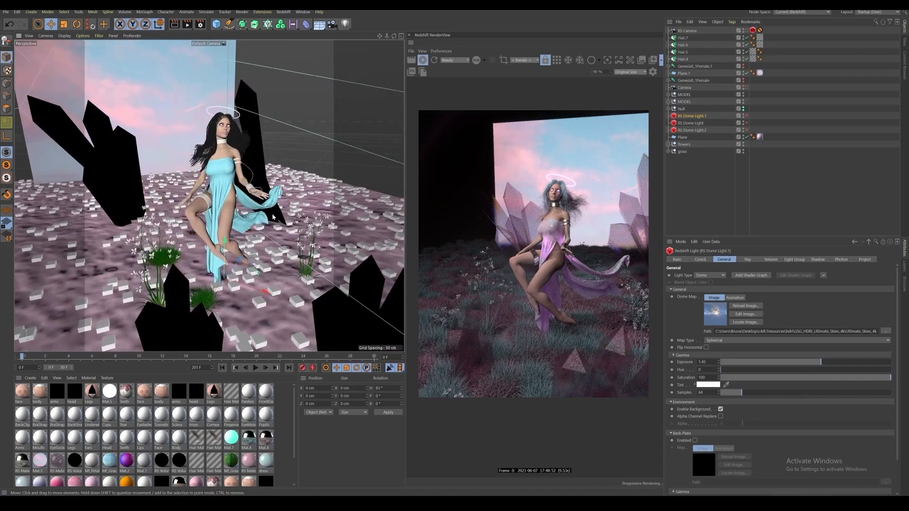
{"action": "left_click_drag", "start_coordinate": [228, 195], "coordinate": [254, 223], "text": "alt"}
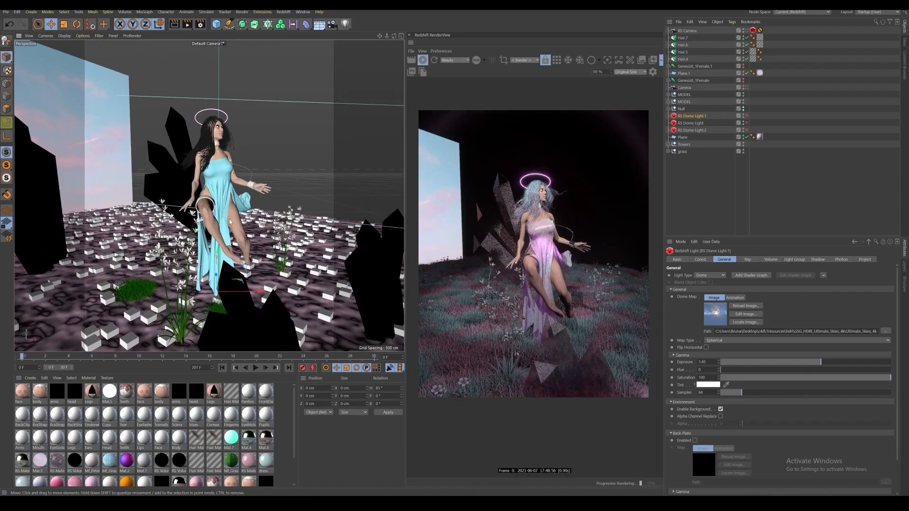
{"action": "left_click_drag", "start_coordinate": [230, 222], "coordinate": [237, 185], "text": "alt"}
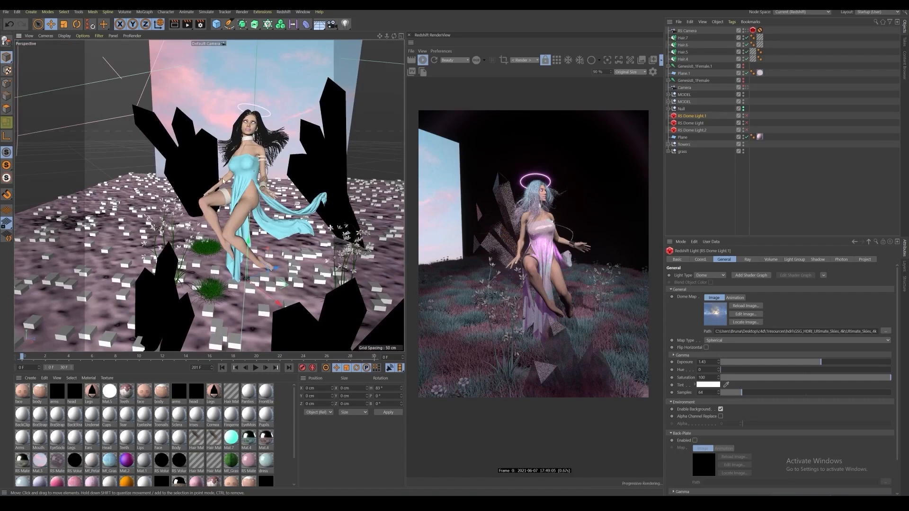
Step: Re-enable RS Dome Light.1 and examine the lit girl, crystals and backdrop closer up and from the side
{"action": "left_click", "coordinate": [746, 116]}
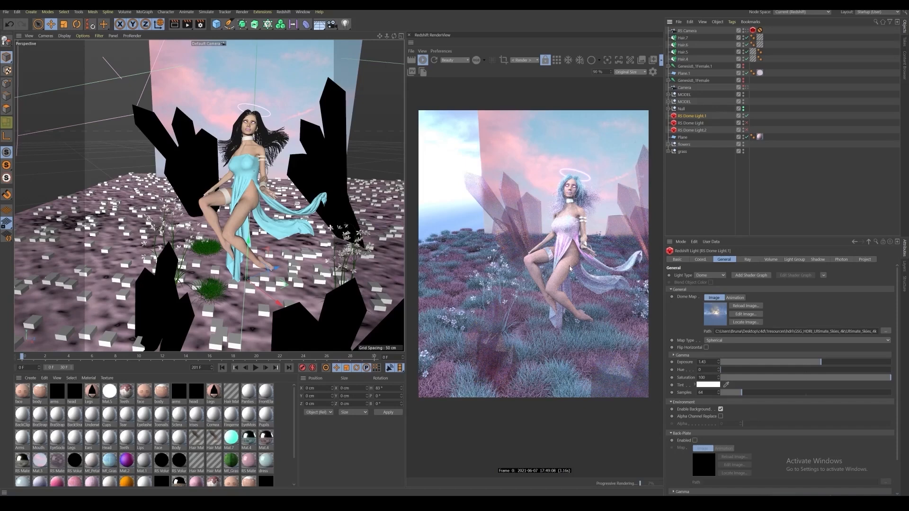
{"action": "mouse_move", "coordinate": [267, 185]}
{"action": "left_mouse_down", "text": "alt"}
{"action": "mouse_move", "coordinate": [286, 178]}
{"action": "mouse_move", "coordinate": [270, 184]}
{"action": "left_mouse_up", "text": "alt"}
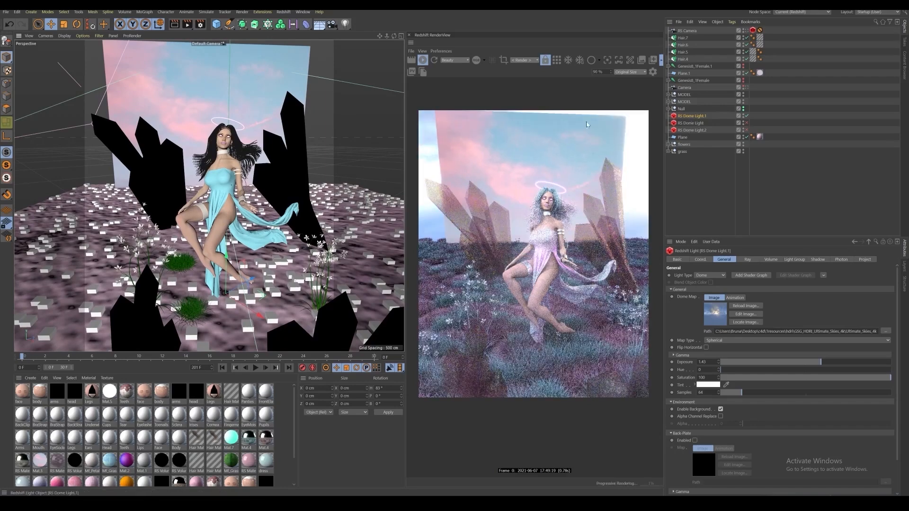
{"action": "scroll", "coordinate": [230, 164], "scroll_direction": "up", "scroll_amount": 6}
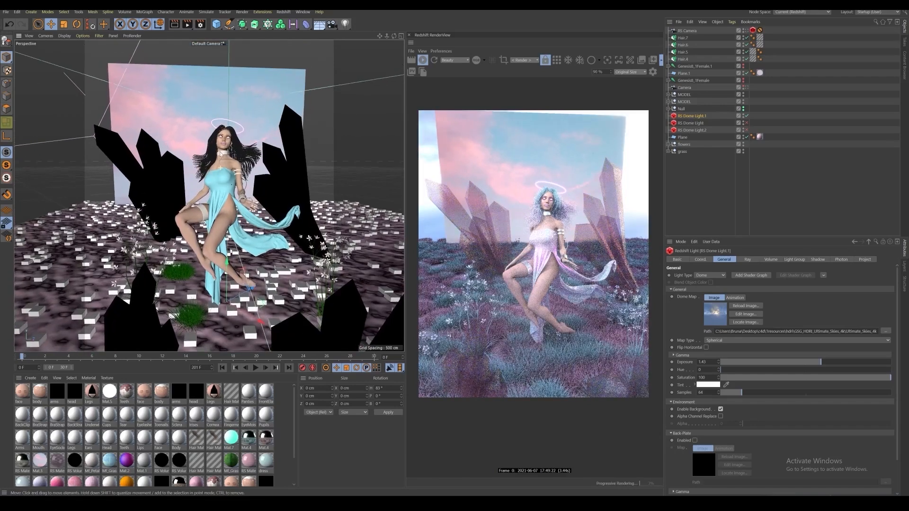
{"action": "scroll", "coordinate": [228, 158], "scroll_direction": "up", "scroll_amount": 4}
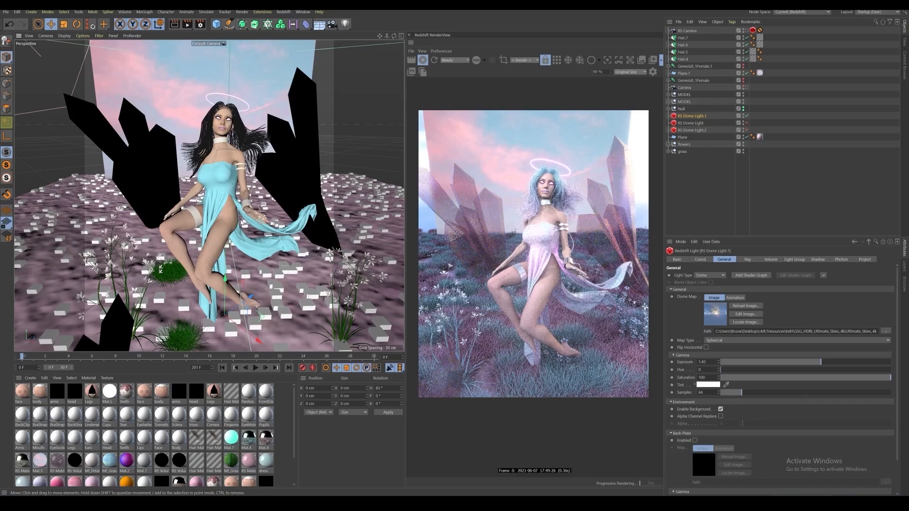
{"action": "left_click_drag", "start_coordinate": [230, 225], "coordinate": [242, 149], "text": "alt"}
Step: Try RS Dome Light.2 with its studio HDRI, checking the render from several angles, and disable it again
{"action": "left_click", "coordinate": [814, 92]}
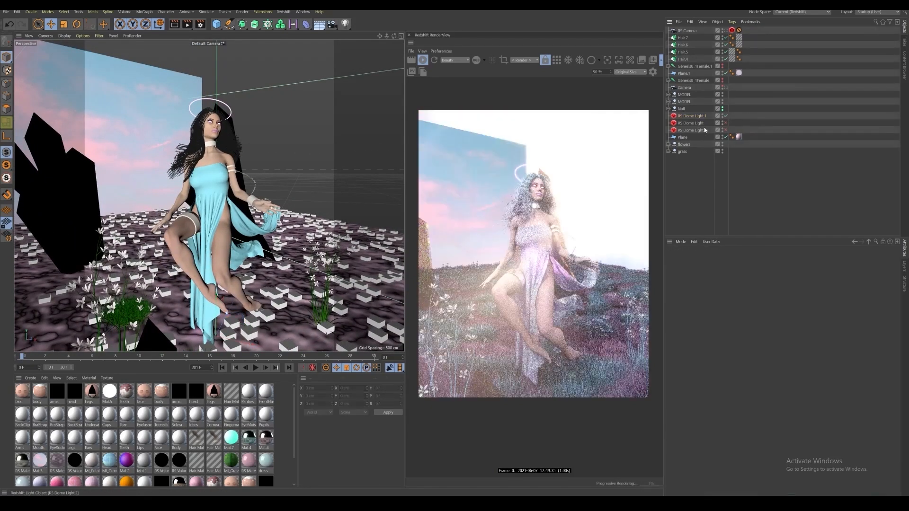
{"action": "left_click", "coordinate": [702, 129]}
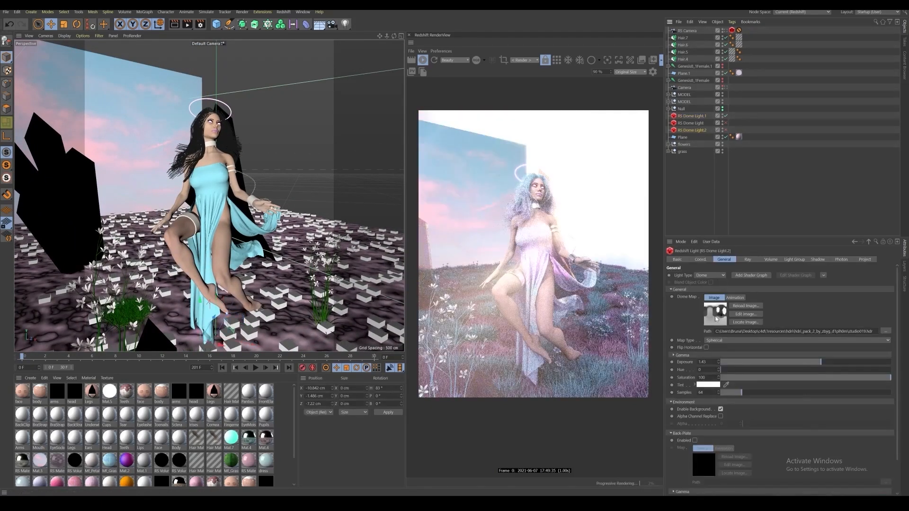
{"action": "scroll", "coordinate": [709, 312], "scroll_direction": "down", "scroll_amount": 1}
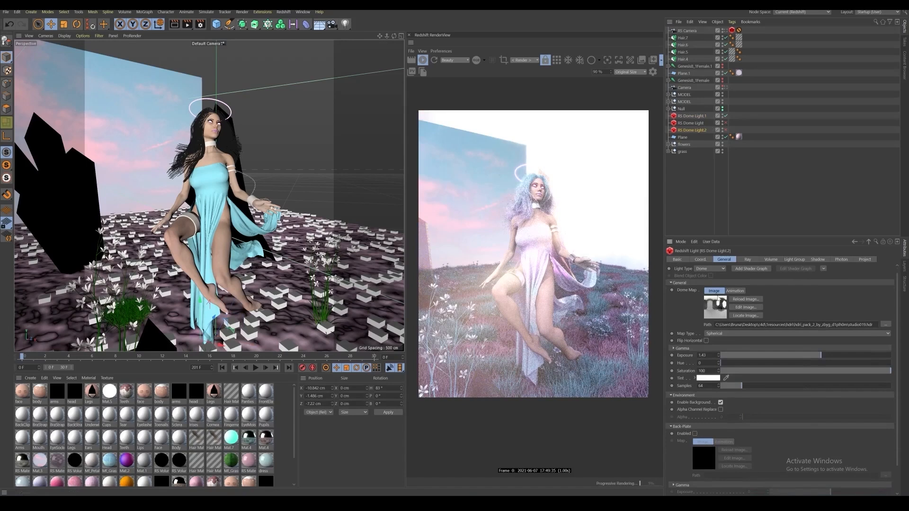
{"action": "left_click", "coordinate": [725, 130]}
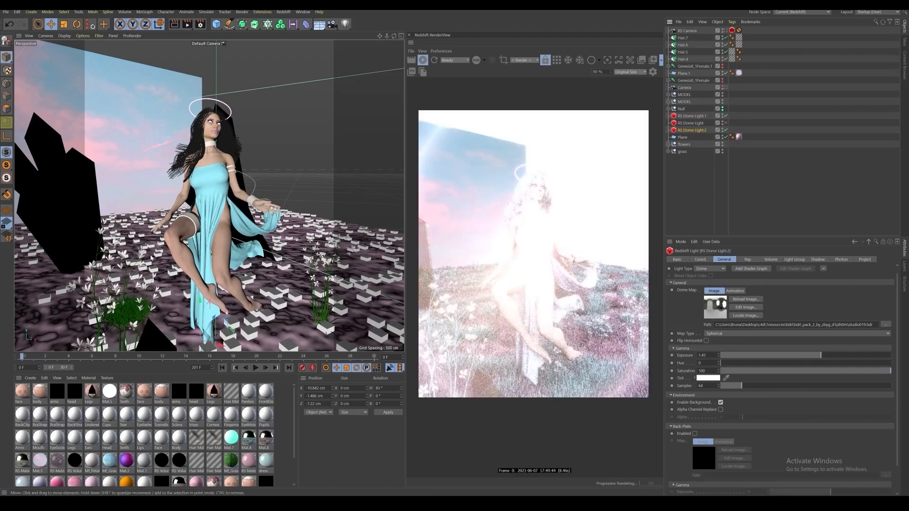
{"action": "left_click_drag", "start_coordinate": [200, 245], "coordinate": [266, 284], "text": "alt"}
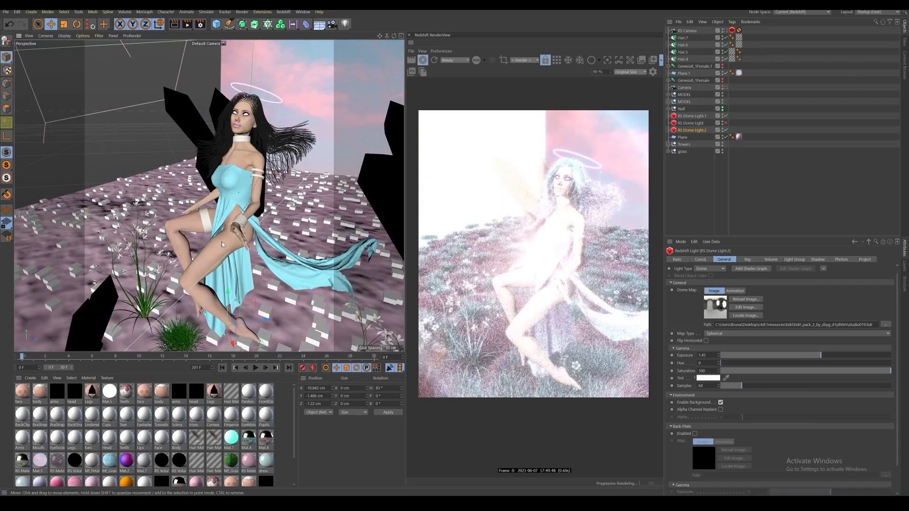
{"action": "left_click_drag", "start_coordinate": [221, 262], "coordinate": [254, 220], "text": "alt"}
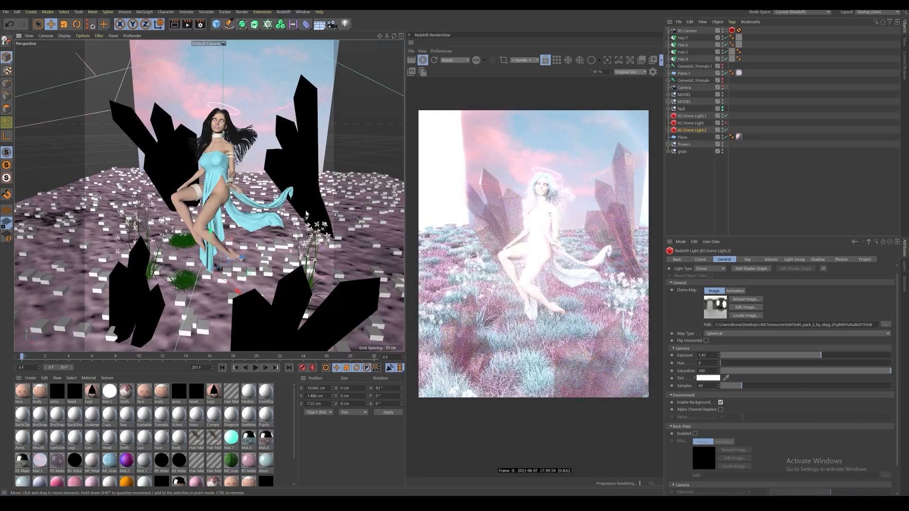
{"action": "left_click_drag", "start_coordinate": [260, 211], "coordinate": [280, 213], "text": "alt"}
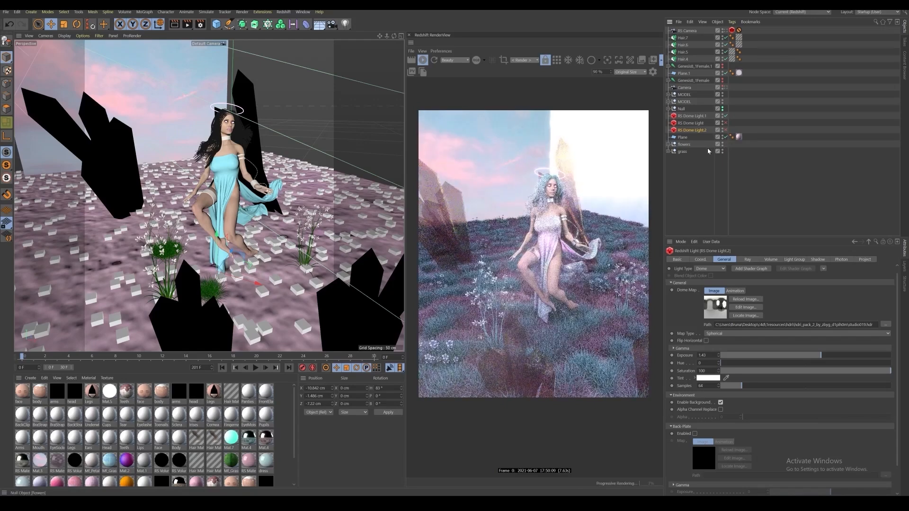
{"action": "left_click_drag", "start_coordinate": [225, 152], "coordinate": [302, 143], "text": "alt"}
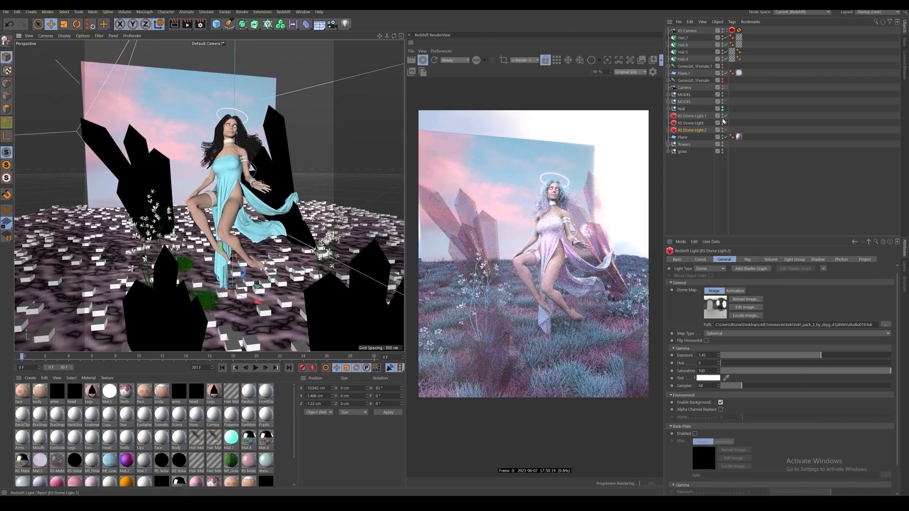
Step: Disable RS Dome Light.1 and add a Sky object to the scene
{"action": "left_click", "coordinate": [724, 116]}
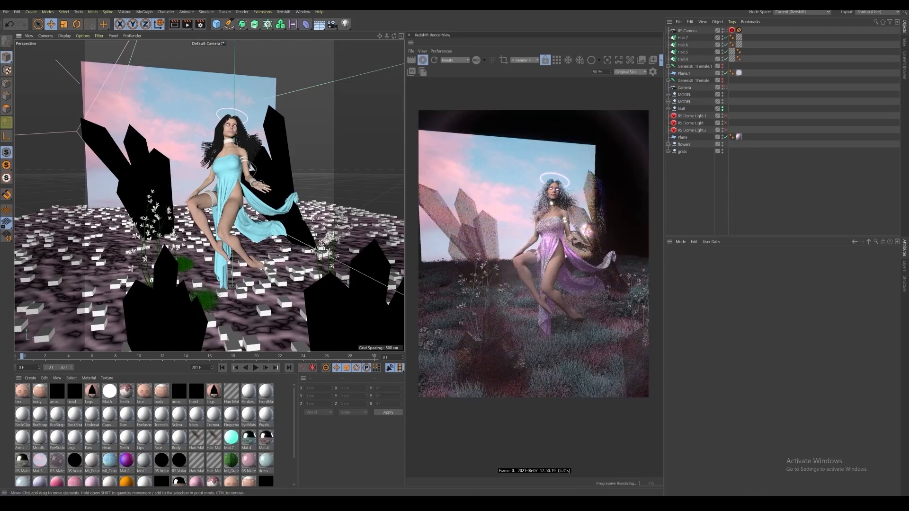
{"action": "left_click_drag", "start_coordinate": [275, 230], "coordinate": [273, 212], "text": "alt"}
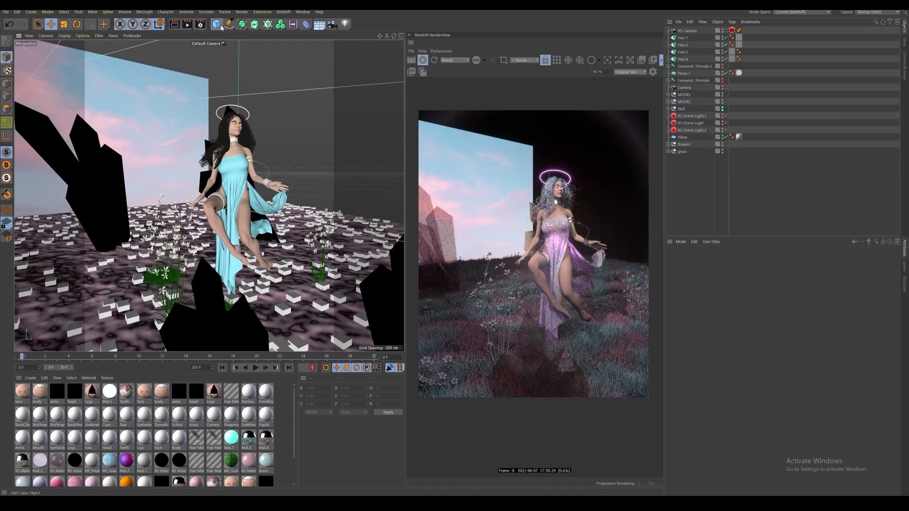
{"action": "left_click", "coordinate": [322, 25]}
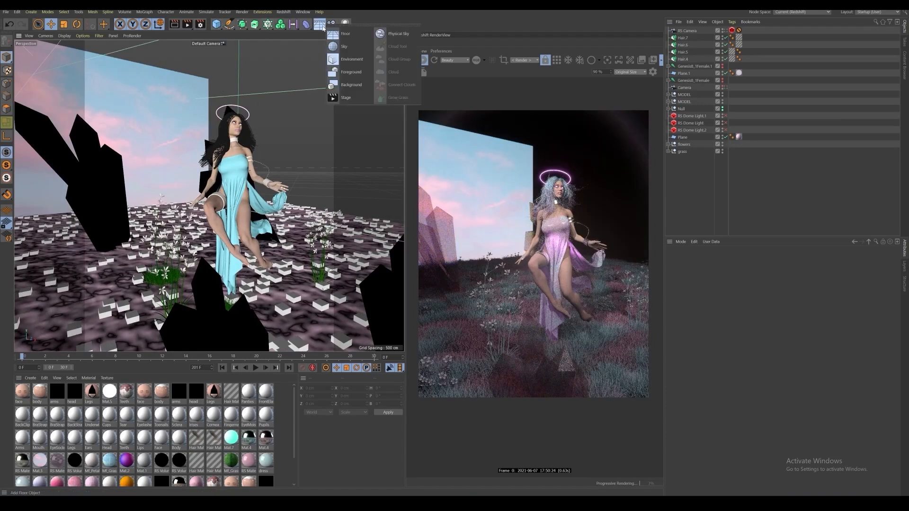
{"action": "left_click", "coordinate": [344, 48]}
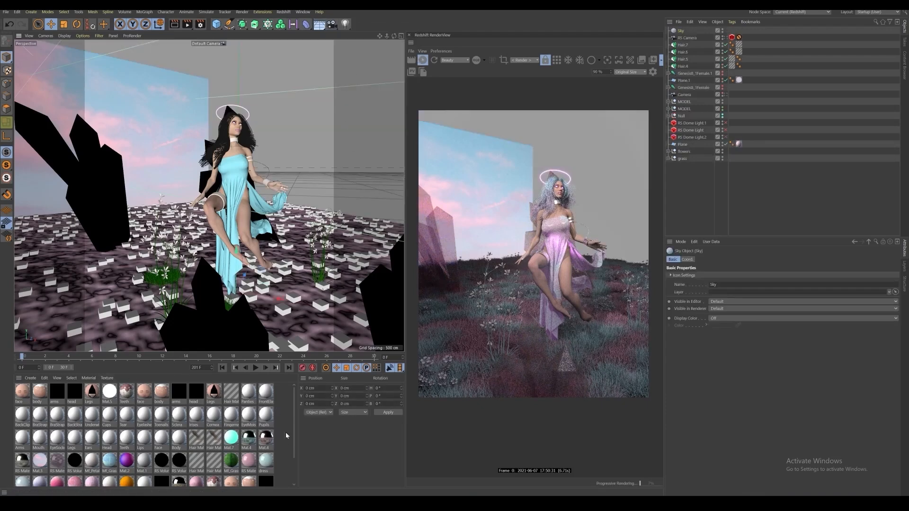
Step: Inspect the Luminance channel of the Mat.3 sky material, including its Filter texture settings and source image
{"action": "scroll", "coordinate": [289, 433], "scroll_direction": "down", "scroll_amount": 1}
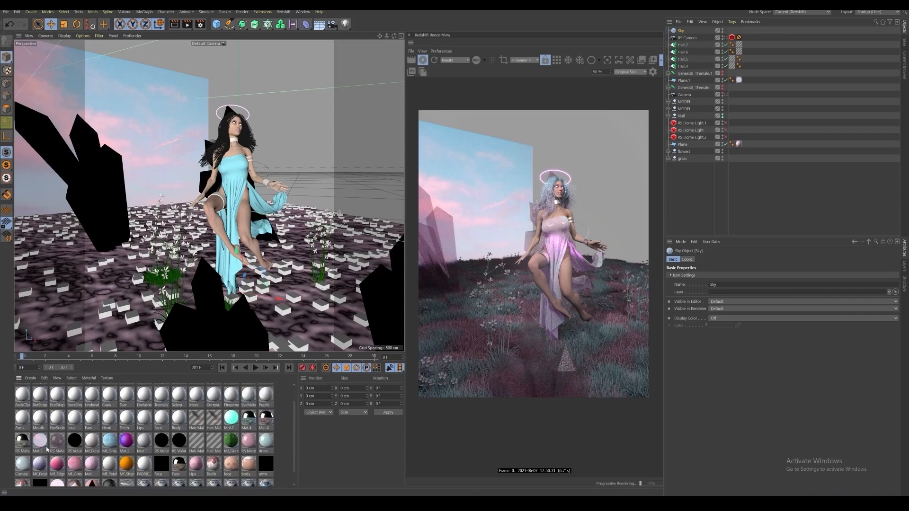
{"action": "double_click", "coordinate": [41, 441]}
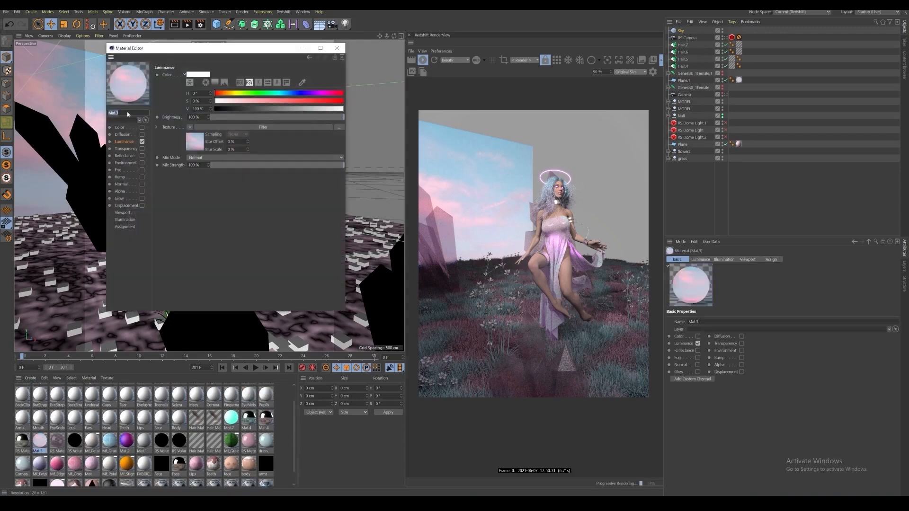
{"action": "left_click_drag", "start_coordinate": [166, 53], "coordinate": [287, 95]}
{"action": "left_click", "coordinate": [203, 187]}
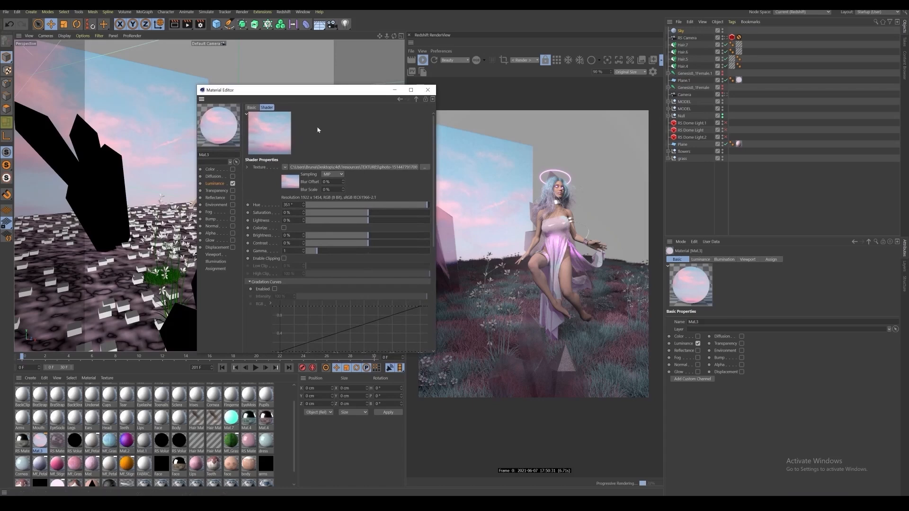
{"action": "left_click", "coordinate": [400, 100]}
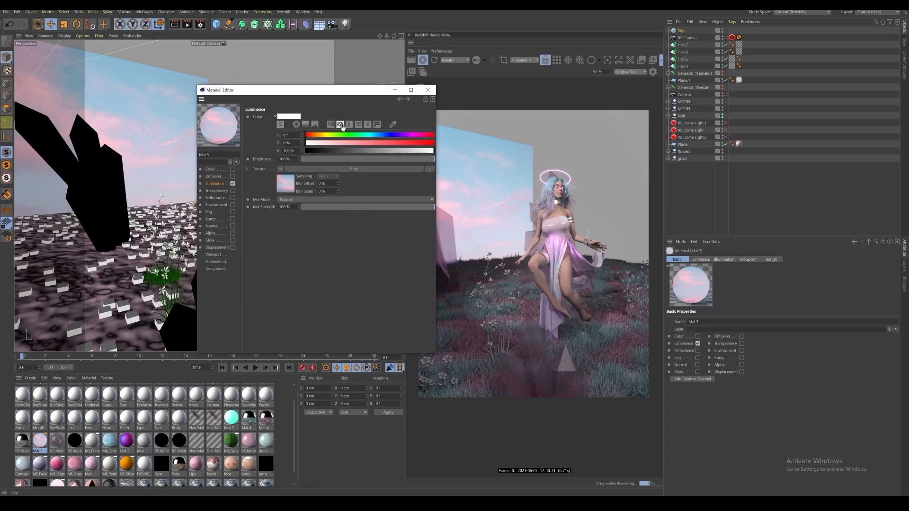
{"action": "left_click", "coordinate": [394, 91]}
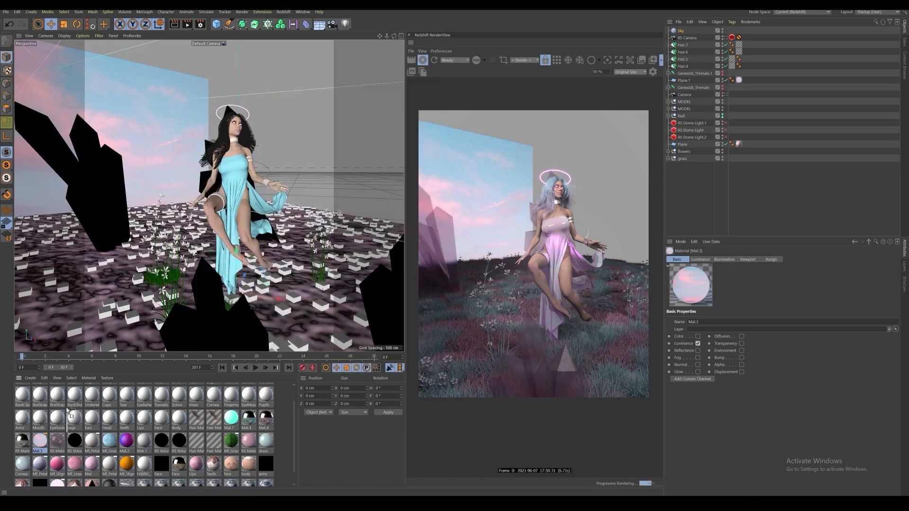
Step: Apply Mat.3 to the Sky object and check the surrounding sky in the render from several angles
{"action": "left_click_drag", "start_coordinate": [70, 413], "coordinate": [558, 58]}
{"action": "left_click_drag", "start_coordinate": [683, 32], "coordinate": [683, 32]}
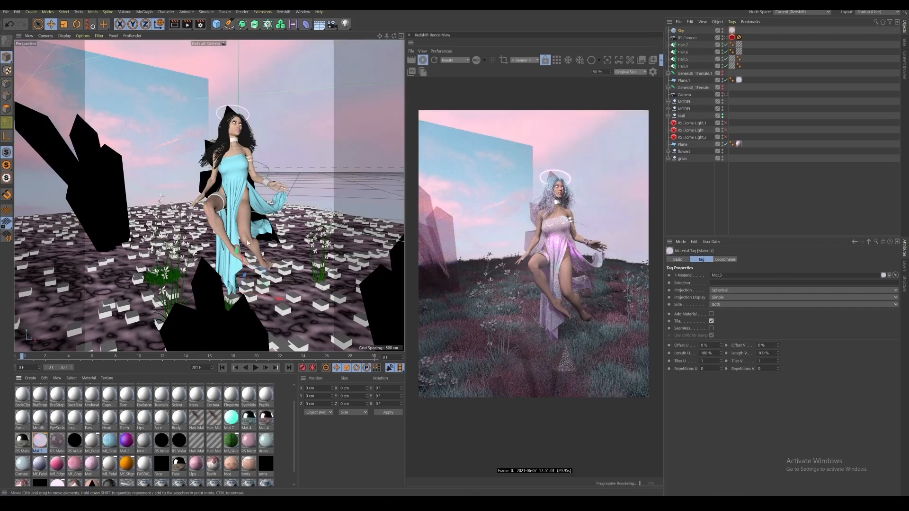
{"action": "left_click_drag", "start_coordinate": [232, 224], "coordinate": [246, 143], "text": "alt"}
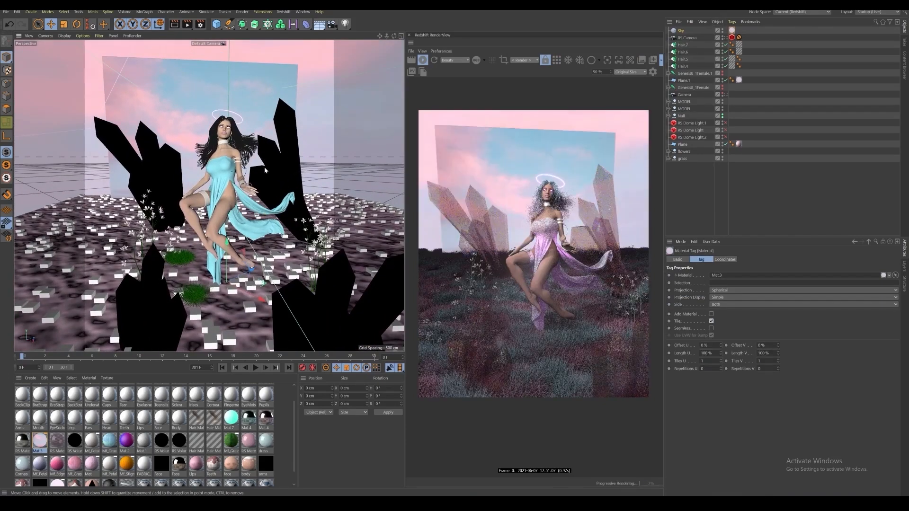
{"action": "left_click_drag", "start_coordinate": [228, 192], "coordinate": [208, 106], "text": "alt"}
{"action": "scroll", "coordinate": [242, 158], "scroll_direction": "up", "scroll_amount": 4}
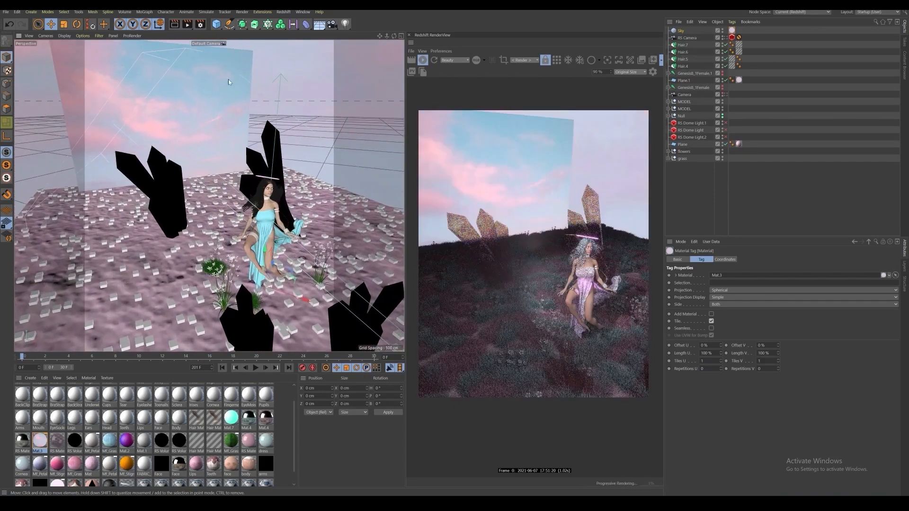
{"action": "left_click_drag", "start_coordinate": [194, 159], "coordinate": [299, 170], "text": "alt"}
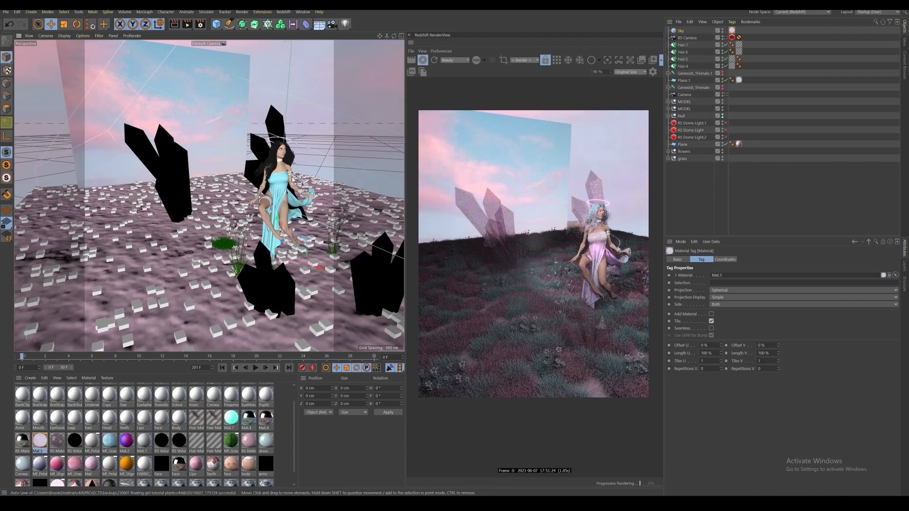
Step: Check the surrounding sky from a wider angle, through the Camera object and through the RS Camera
{"action": "left_click_drag", "start_coordinate": [292, 179], "coordinate": [327, 187], "text": "alt"}
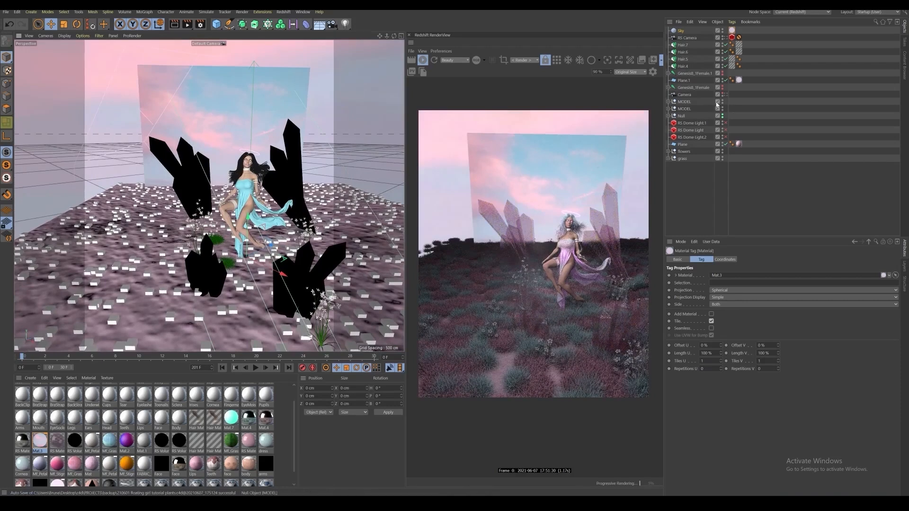
{"action": "left_click", "coordinate": [724, 95]}
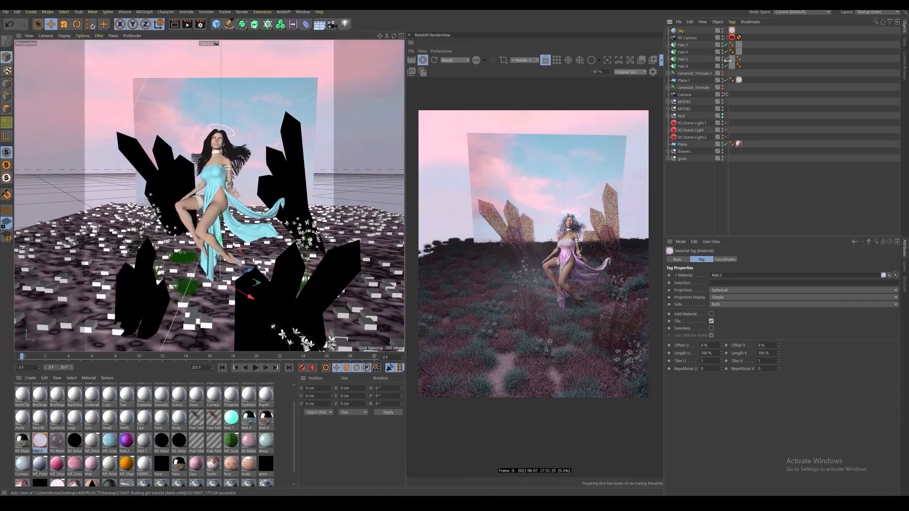
{"action": "left_click", "coordinate": [725, 38]}
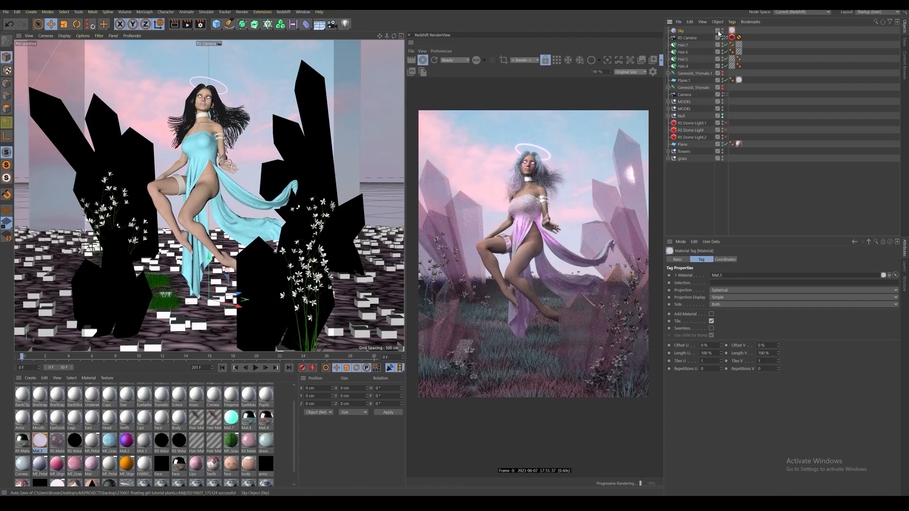
Step: Delete the Sky object and enable RS Dome Light.1 to light the scene
{"action": "left_click", "coordinate": [680, 30]}
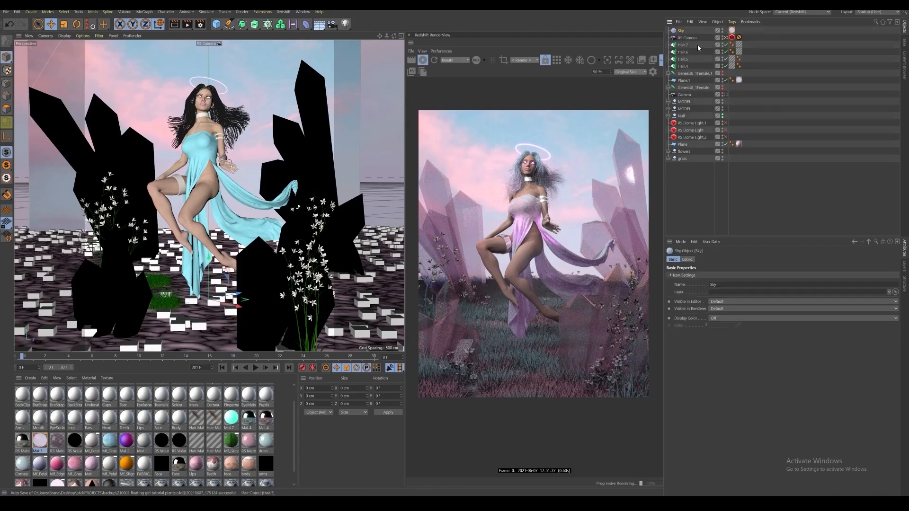
{"action": "key", "text": "Delete"}
{"action": "left_click", "coordinate": [725, 116]}
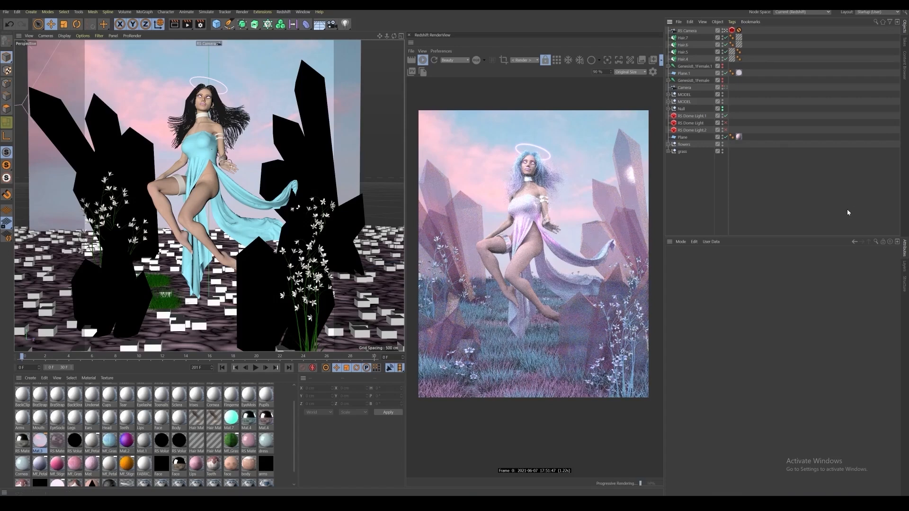
Step: Compare the render with RS Dome Light.1 off and on, leave it enabled, and exit the RS Camera view
{"action": "left_click", "coordinate": [725, 122]}
{"action": "left_click", "coordinate": [693, 116]}
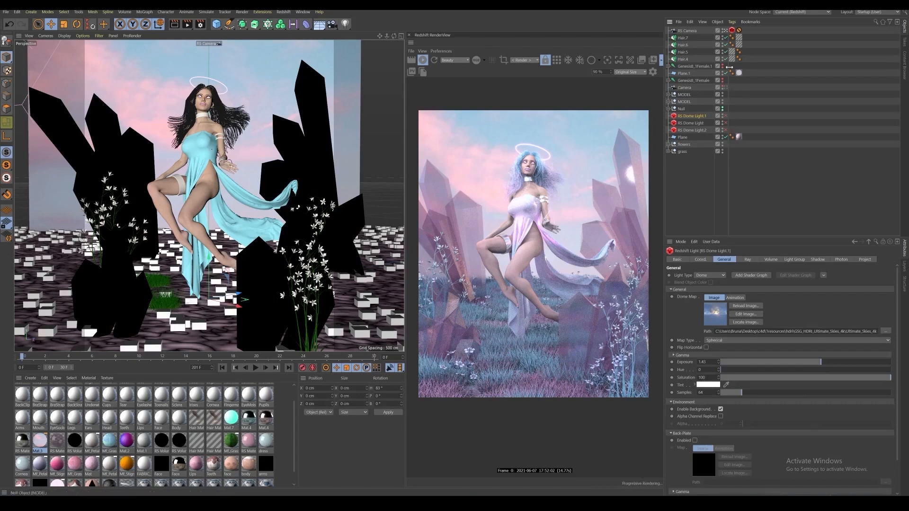
{"action": "left_click", "coordinate": [726, 116]}
{"action": "left_click", "coordinate": [725, 115]}
{"action": "left_click", "coordinate": [725, 31]}
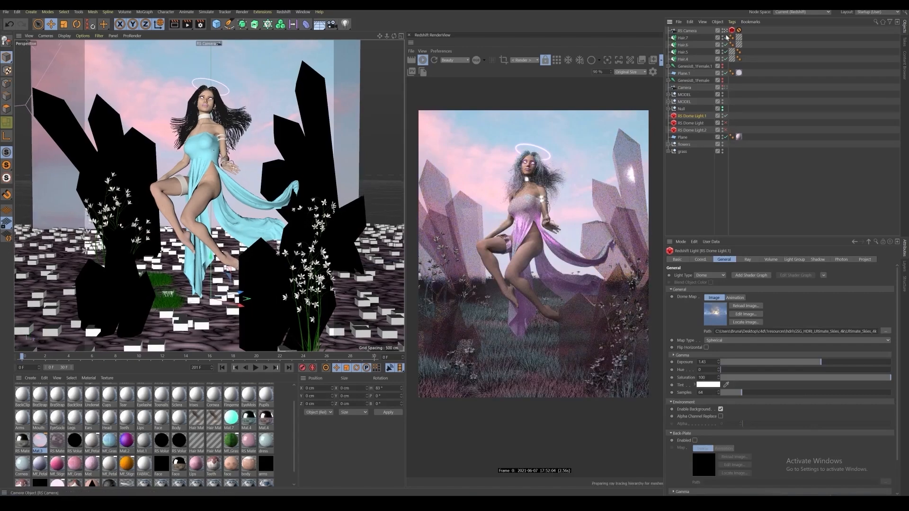
{"action": "left_click_drag", "start_coordinate": [317, 163], "coordinate": [288, 215], "text": "alt"}
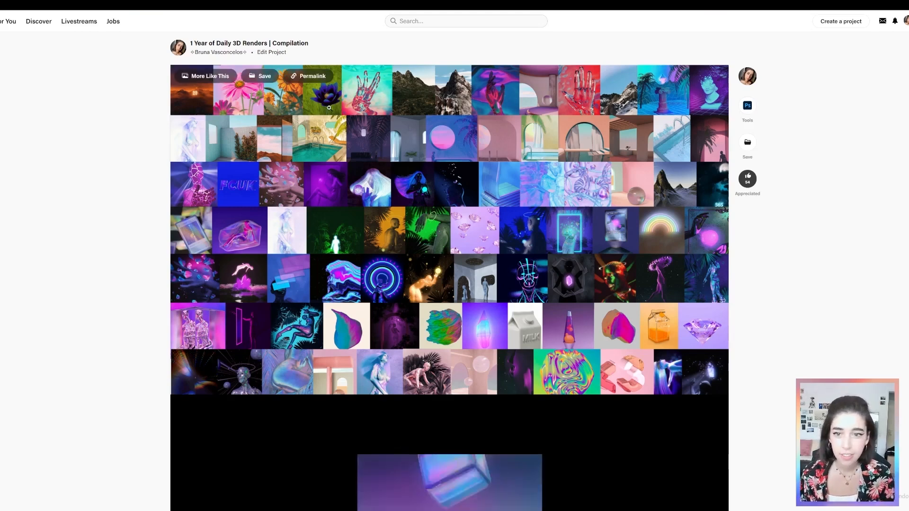
Step: On Behance, review the thumbnail grid and description of the "1 Year of Daily 3D Renders | Compilation" project
{"action": "scroll", "coordinate": [503, 110], "scroll_direction": "down", "scroll_amount": 1}
{"action": "scroll", "coordinate": [503, 110], "scroll_direction": "up", "scroll_amount": 1}
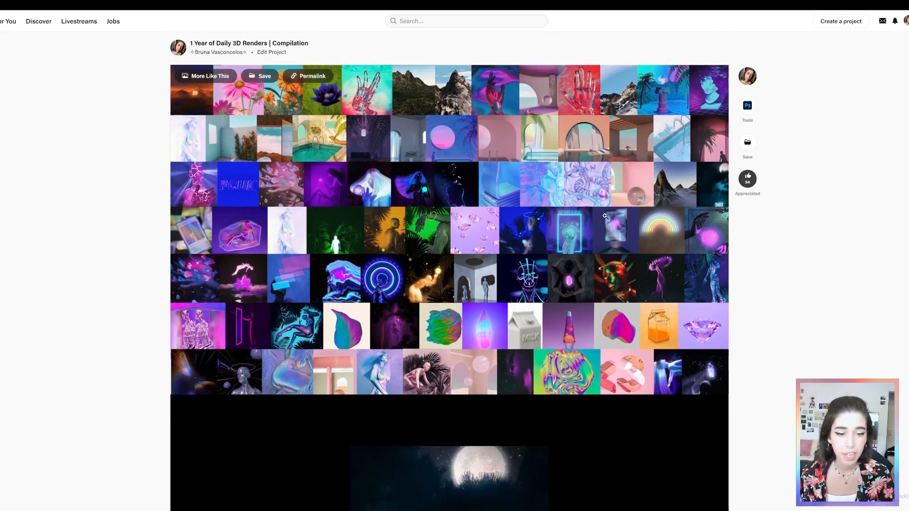
{"action": "scroll", "coordinate": [506, 180], "scroll_direction": "down", "scroll_amount": 11}
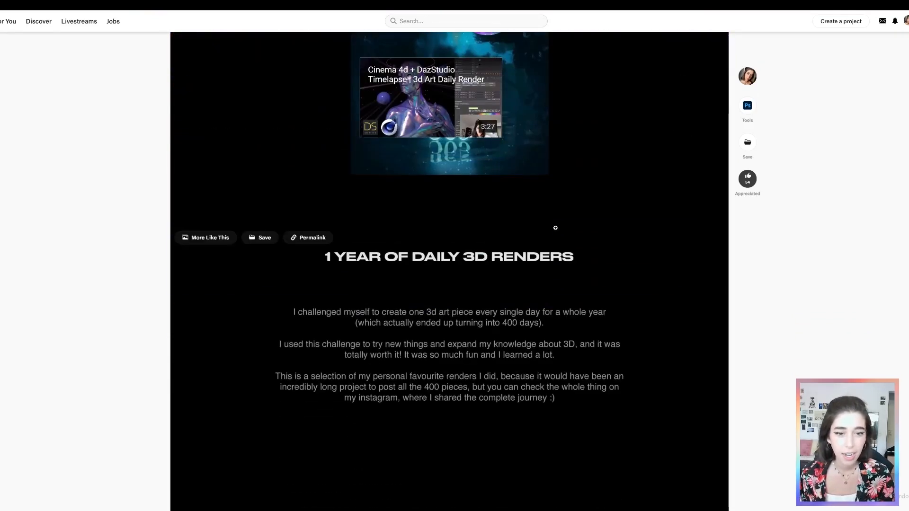
{"action": "scroll", "coordinate": [556, 227], "scroll_direction": "up", "scroll_amount": 5}
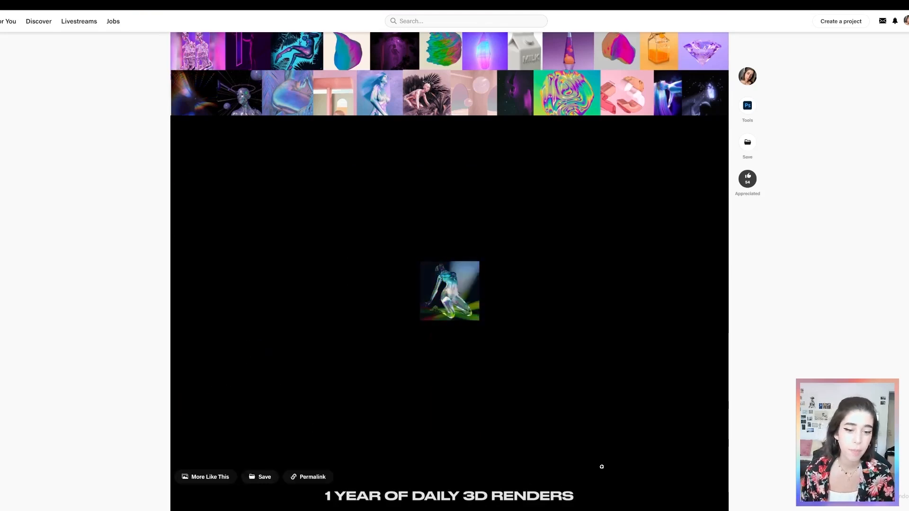
{"action": "scroll", "coordinate": [601, 464], "scroll_direction": "down", "scroll_amount": 1}
{"action": "scroll", "coordinate": [601, 466], "scroll_direction": "down", "scroll_amount": 8}
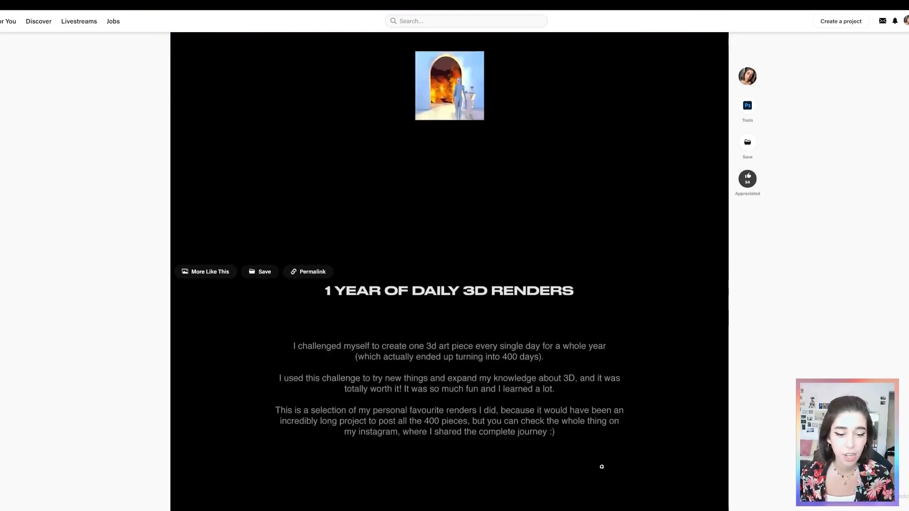
Step: Browse the project's character, hand and fantasy card renders, examining their lighting and color palettes
{"action": "scroll", "coordinate": [601, 467], "scroll_direction": "down", "scroll_amount": 5}
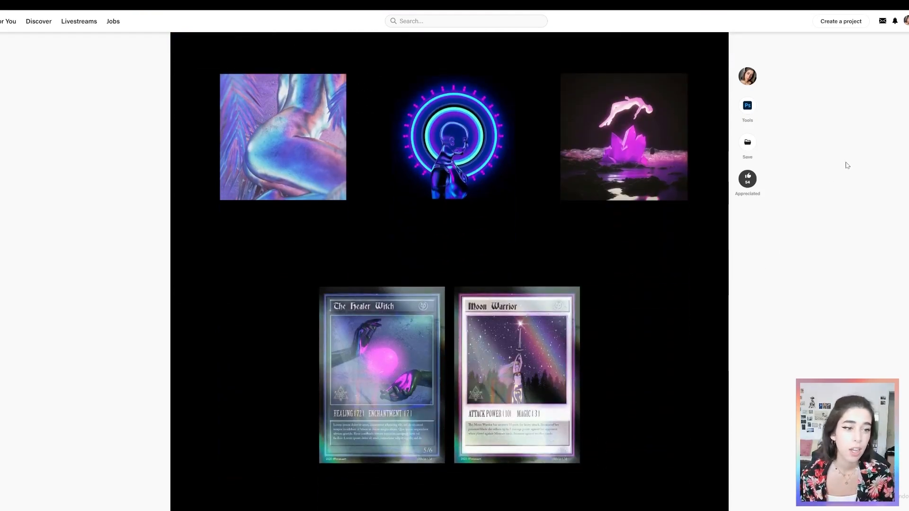
{"action": "scroll", "coordinate": [653, 253], "scroll_direction": "down", "scroll_amount": 5}
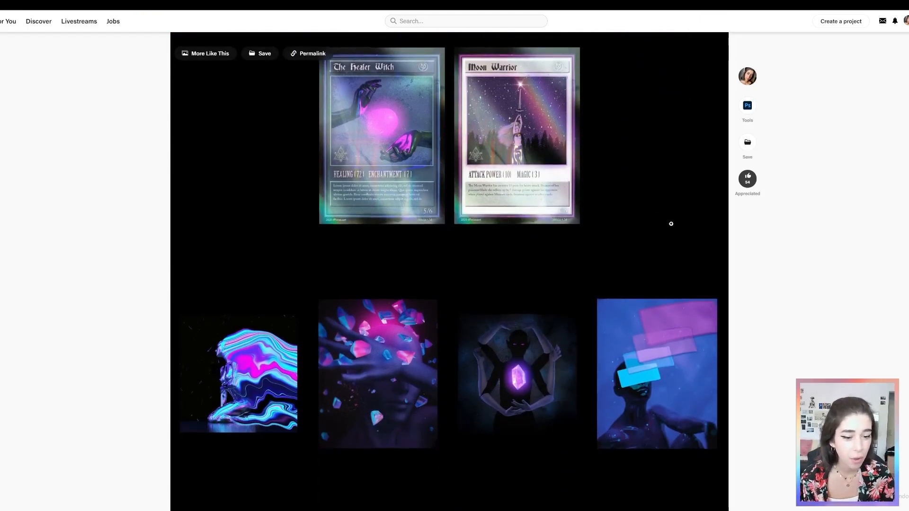
{"action": "scroll", "coordinate": [671, 224], "scroll_direction": "down", "scroll_amount": 7}
{"action": "scroll", "coordinate": [680, 223], "scroll_direction": "down", "scroll_amount": 2}
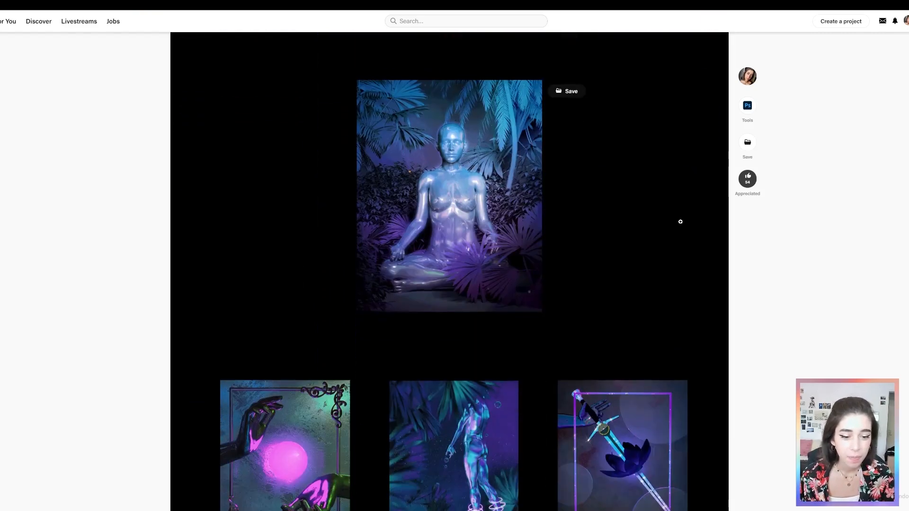
{"action": "scroll", "coordinate": [680, 222], "scroll_direction": "down", "scroll_amount": 2}
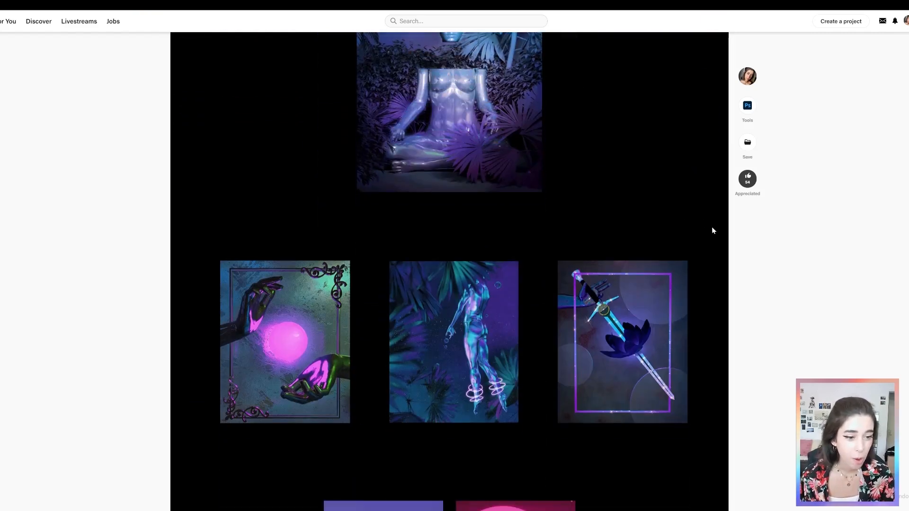
{"action": "scroll", "coordinate": [714, 242], "scroll_direction": "down", "scroll_amount": 2}
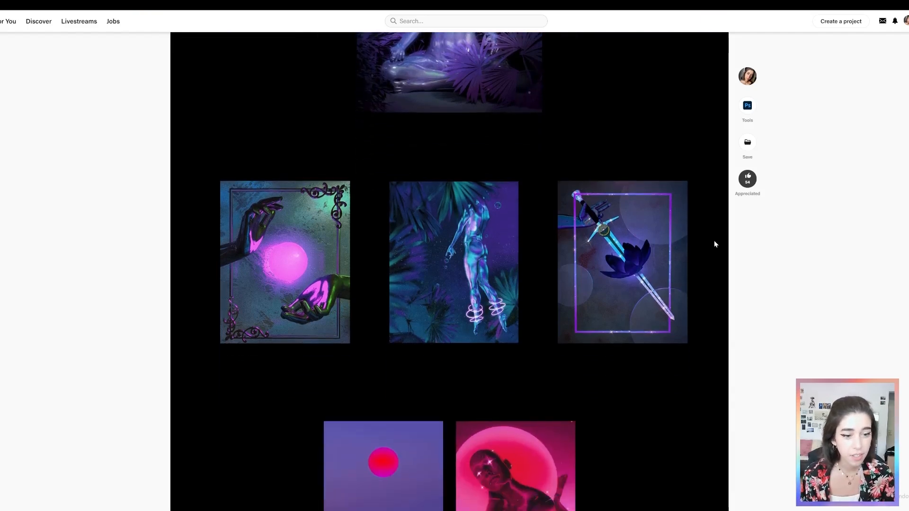
{"action": "scroll", "coordinate": [714, 243], "scroll_direction": "down", "scroll_amount": 2}
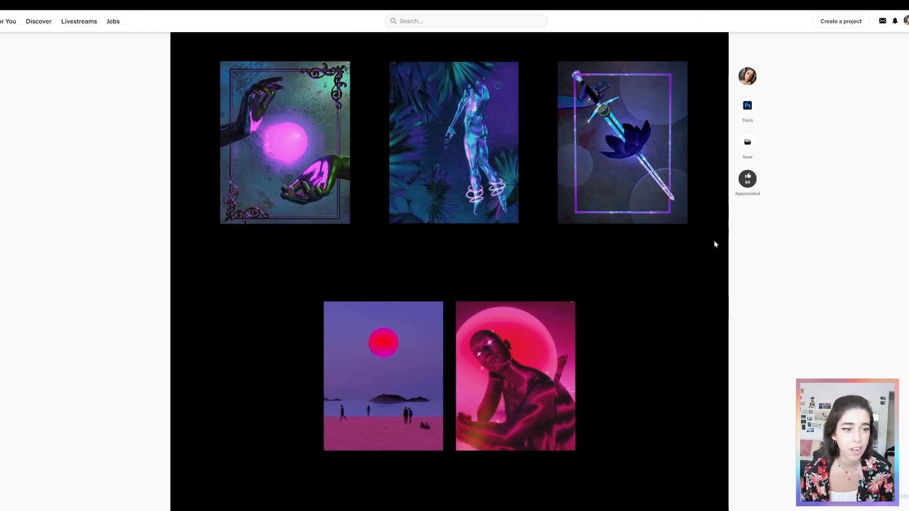
{"action": "scroll", "coordinate": [714, 244], "scroll_direction": "down", "scroll_amount": 5}
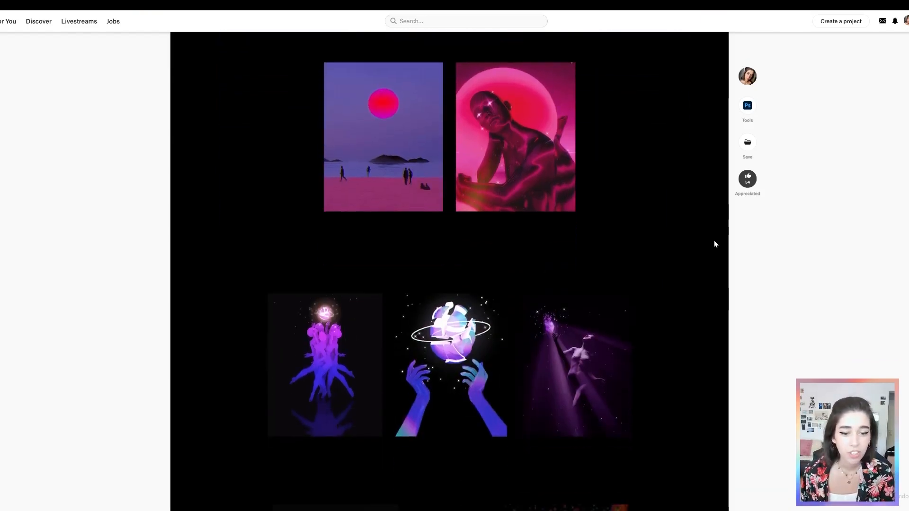
{"action": "scroll", "coordinate": [715, 243], "scroll_direction": "down", "scroll_amount": 6}
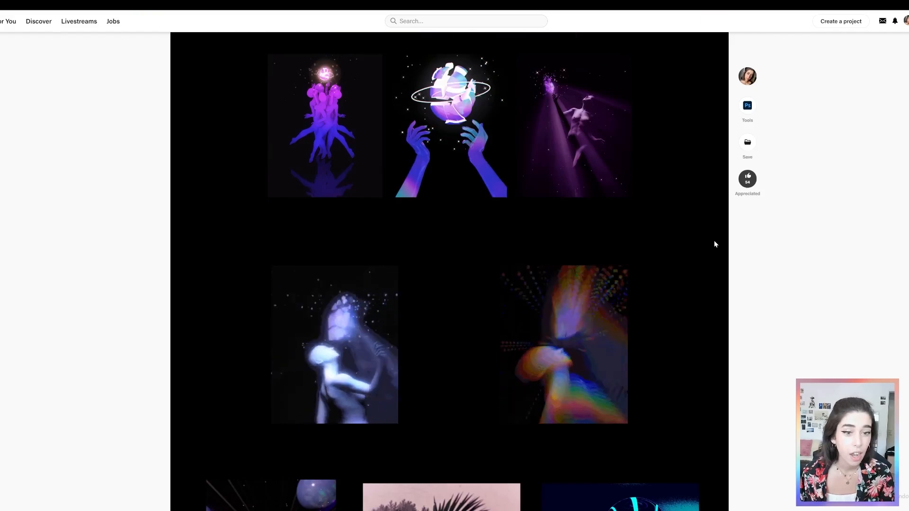
{"action": "scroll", "coordinate": [715, 243], "scroll_direction": "down", "scroll_amount": 6}
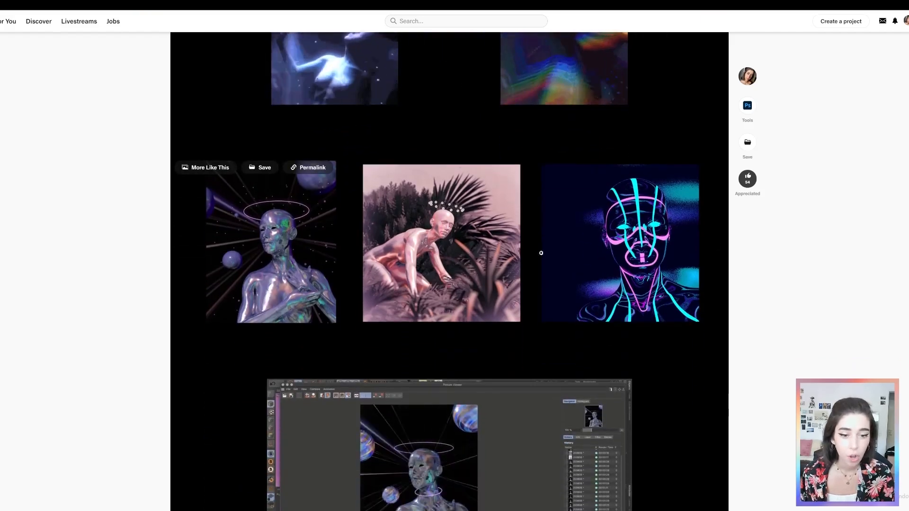
{"action": "scroll", "coordinate": [616, 185], "scroll_direction": "up", "scroll_amount": 4}
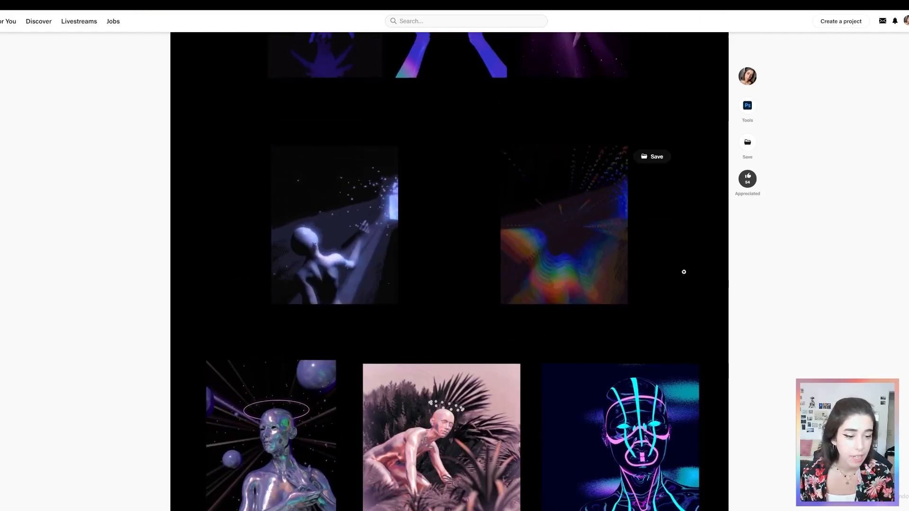
{"action": "scroll", "coordinate": [683, 269], "scroll_direction": "down", "scroll_amount": 4}
{"action": "scroll", "coordinate": [683, 265], "scroll_direction": "down", "scroll_amount": 13}
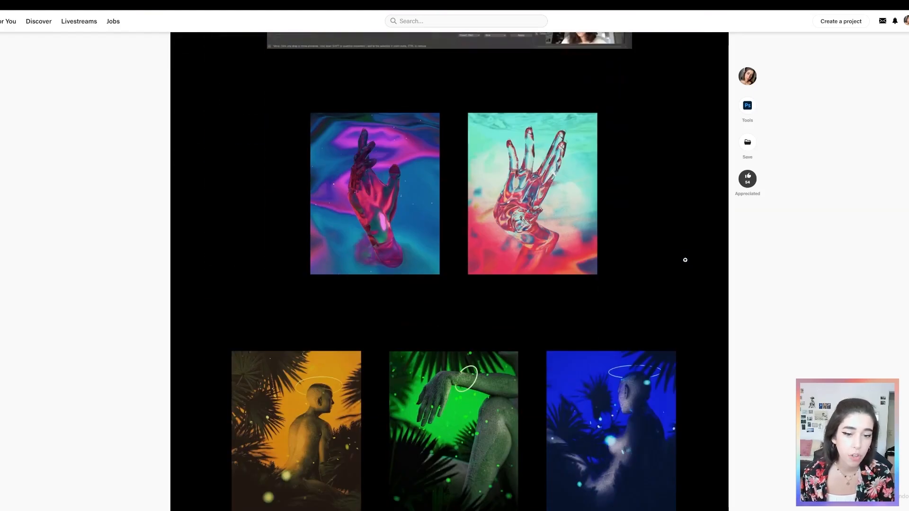
{"action": "scroll", "coordinate": [639, 246], "scroll_direction": "down", "scroll_amount": 1}
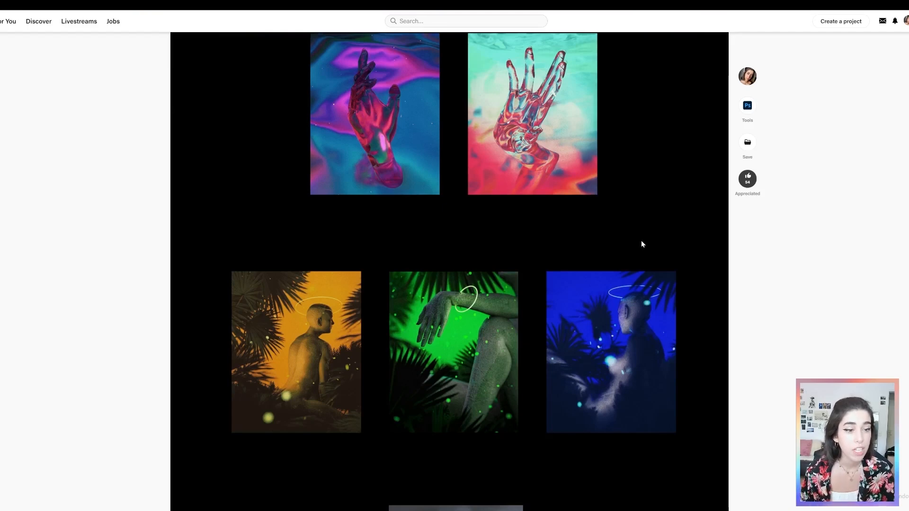
{"action": "scroll", "coordinate": [642, 244], "scroll_direction": "down", "scroll_amount": 1}
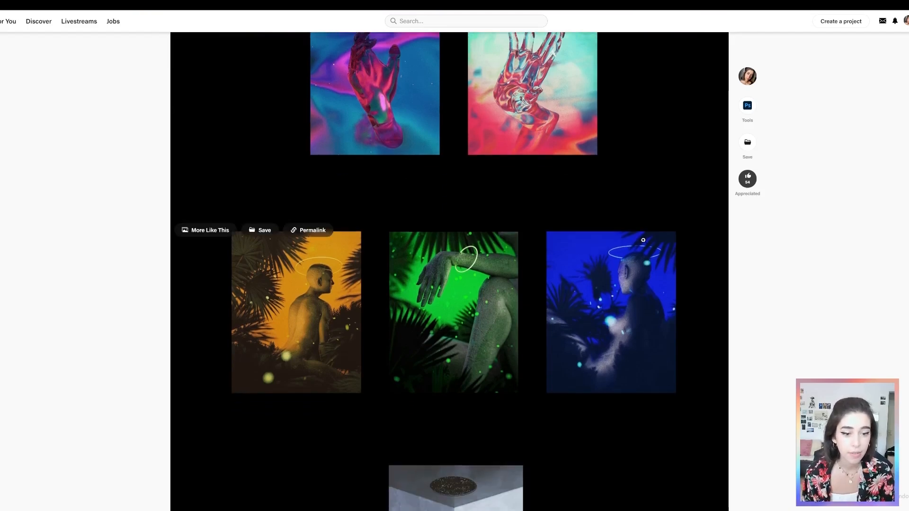
Step: Examine the project's interior, pool, glass-object and flower renders, comparing the interiors with the colored figure trio
{"action": "scroll", "coordinate": [642, 240], "scroll_direction": "down", "scroll_amount": 8}
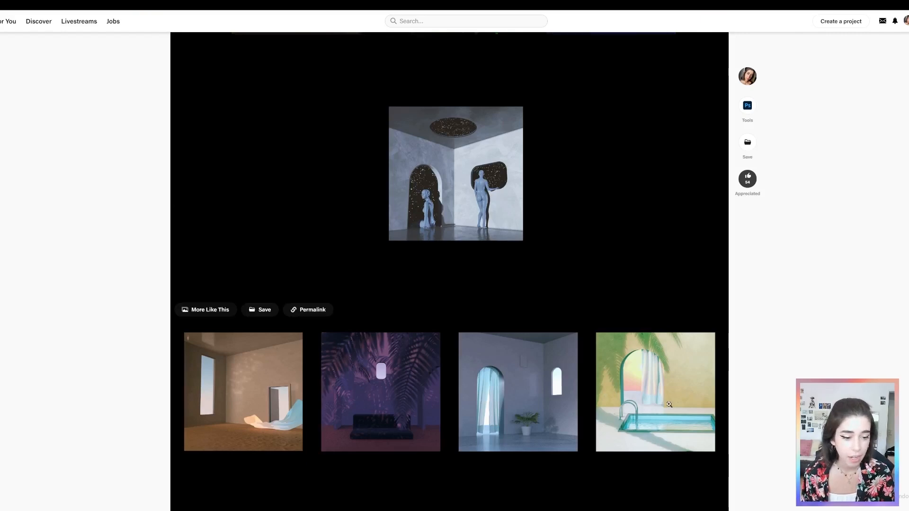
{"action": "scroll", "coordinate": [669, 404], "scroll_direction": "down", "scroll_amount": 2}
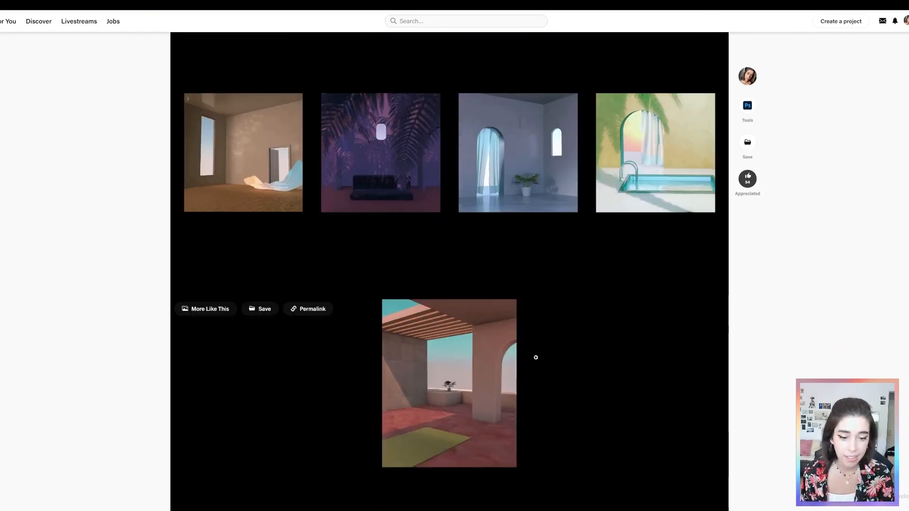
{"action": "scroll", "coordinate": [545, 348], "scroll_direction": "up", "scroll_amount": 10}
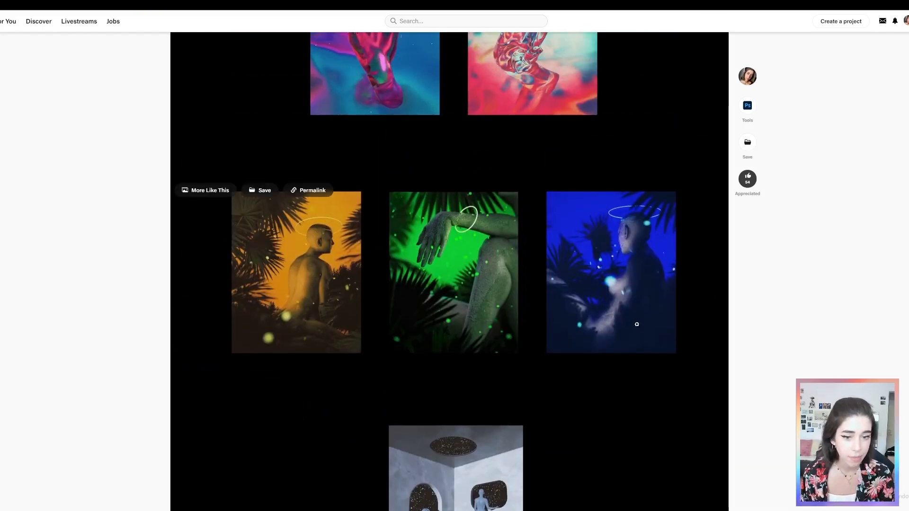
{"action": "scroll", "coordinate": [568, 288], "scroll_direction": "down", "scroll_amount": 3}
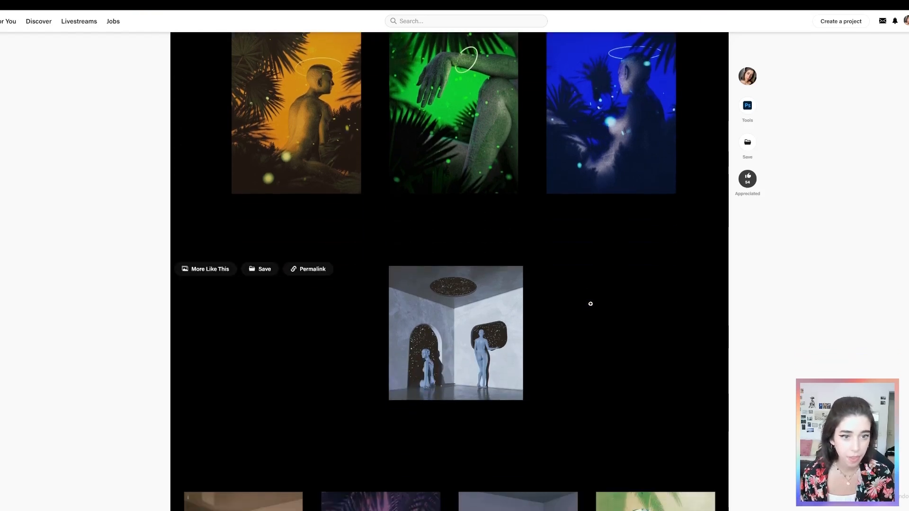
{"action": "scroll", "coordinate": [593, 301], "scroll_direction": "down", "scroll_amount": 10}
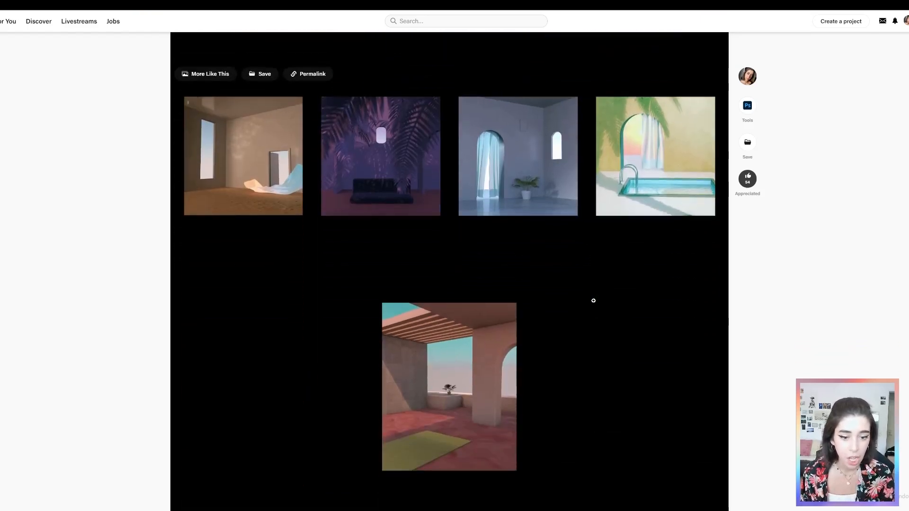
{"action": "scroll", "coordinate": [593, 301], "scroll_direction": "down", "scroll_amount": 5}
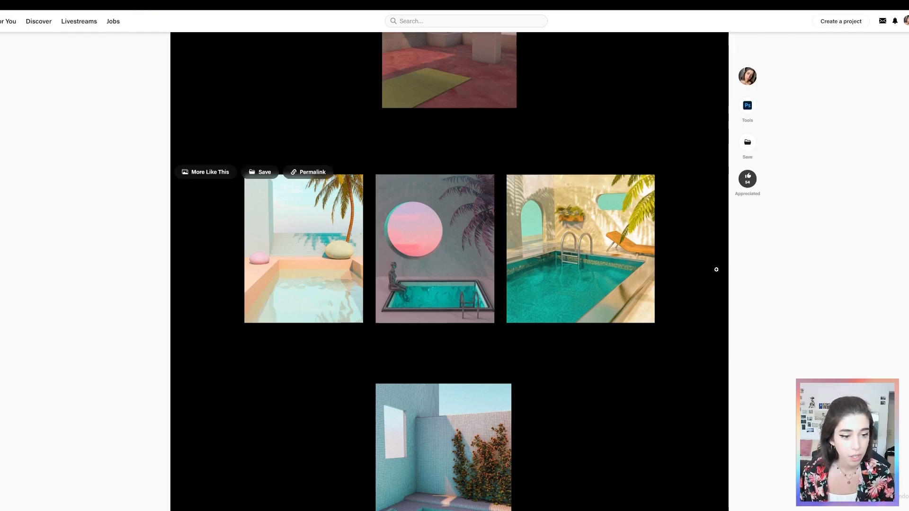
{"action": "scroll", "coordinate": [714, 269], "scroll_direction": "down", "scroll_amount": 4}
{"action": "scroll", "coordinate": [716, 269], "scroll_direction": "down", "scroll_amount": 5}
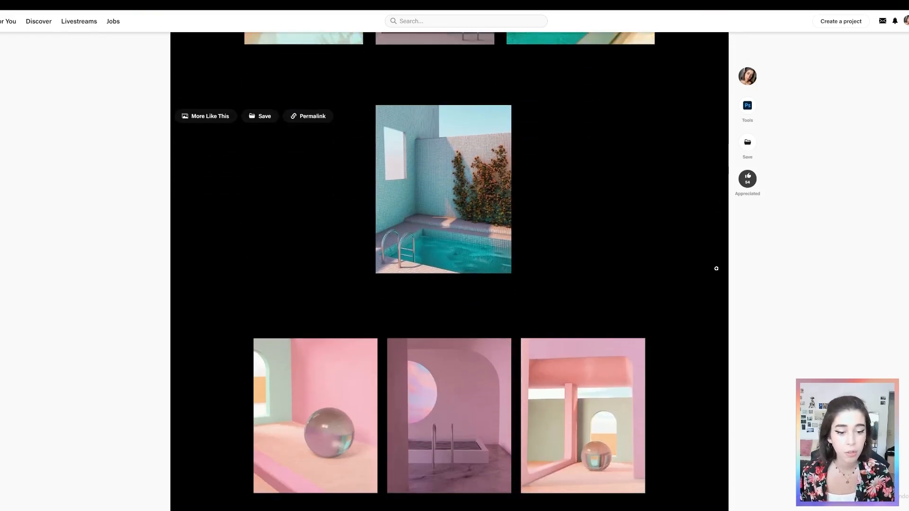
{"action": "scroll", "coordinate": [716, 265], "scroll_direction": "up", "scroll_amount": 2}
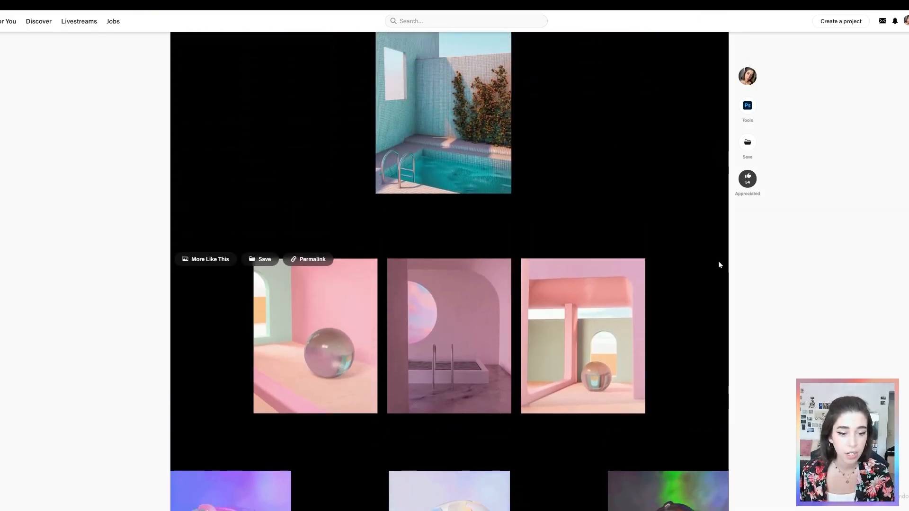
{"action": "scroll", "coordinate": [717, 261], "scroll_direction": "down", "scroll_amount": 4}
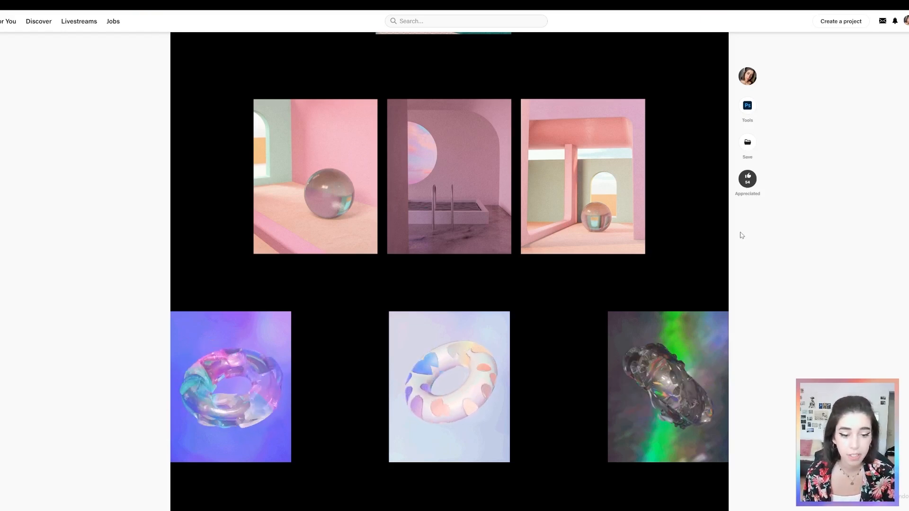
{"action": "scroll", "coordinate": [741, 234], "scroll_direction": "down", "scroll_amount": 5}
{"action": "scroll", "coordinate": [731, 242], "scroll_direction": "down", "scroll_amount": 6}
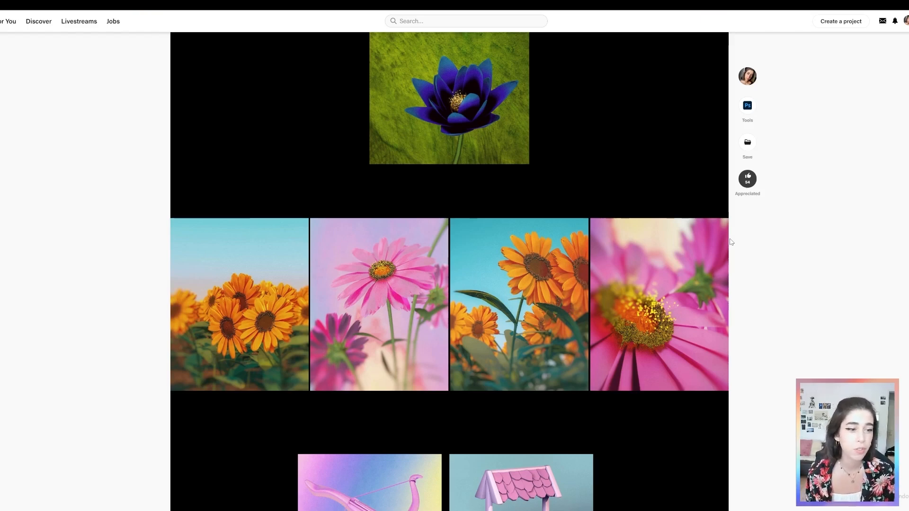
Step: Examine the blue lotus and daisy renders alongside the crossbow, wishing well and dock house renders
{"action": "scroll", "coordinate": [696, 234], "scroll_direction": "up", "scroll_amount": 2}
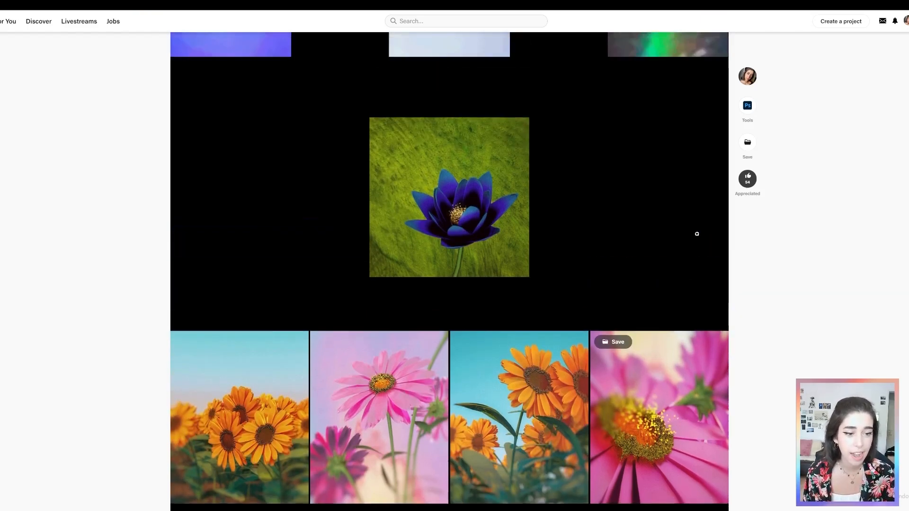
{"action": "scroll", "coordinate": [696, 231], "scroll_direction": "down", "scroll_amount": 2}
{"action": "scroll", "coordinate": [706, 203], "scroll_direction": "down", "scroll_amount": 1}
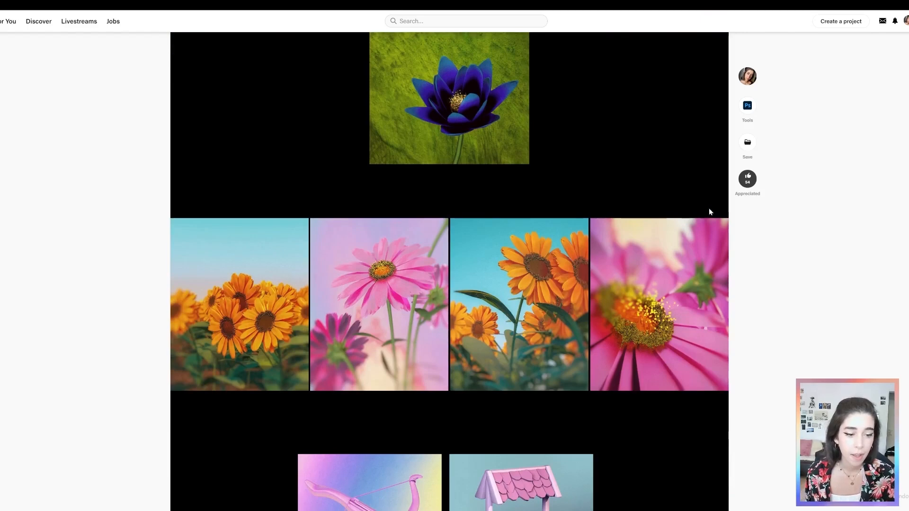
{"action": "scroll", "coordinate": [709, 211], "scroll_direction": "down", "scroll_amount": 2}
{"action": "scroll", "coordinate": [709, 221], "scroll_direction": "down", "scroll_amount": 6}
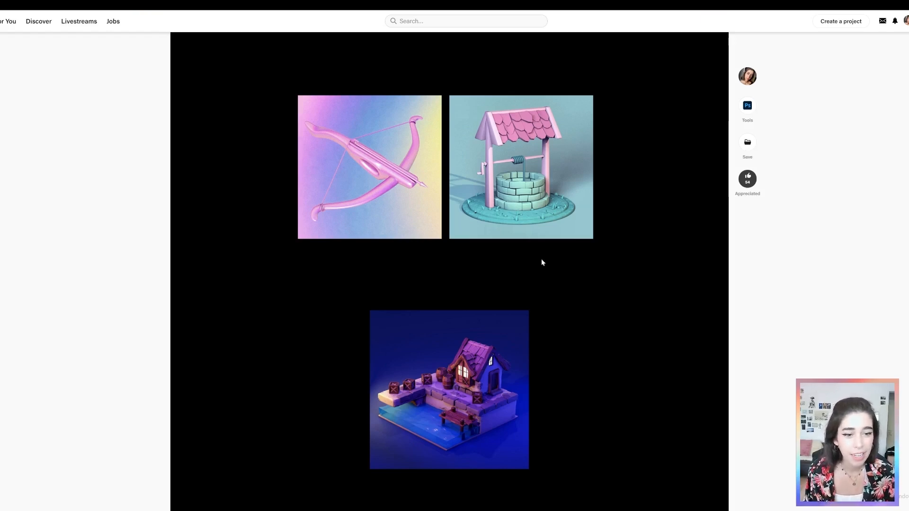
{"action": "scroll", "coordinate": [644, 258], "scroll_direction": "up", "scroll_amount": 4}
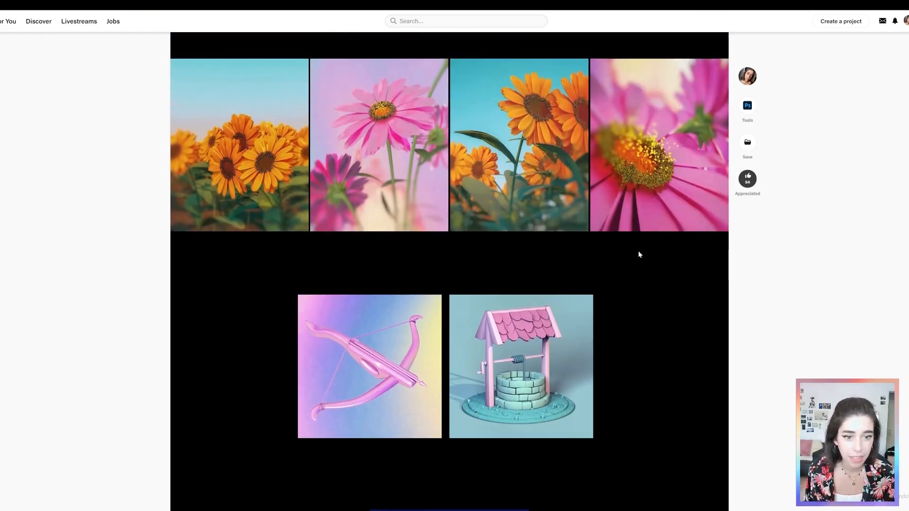
{"action": "scroll", "coordinate": [554, 237], "scroll_direction": "down", "scroll_amount": 1}
{"action": "scroll", "coordinate": [553, 187], "scroll_direction": "up", "scroll_amount": 5}
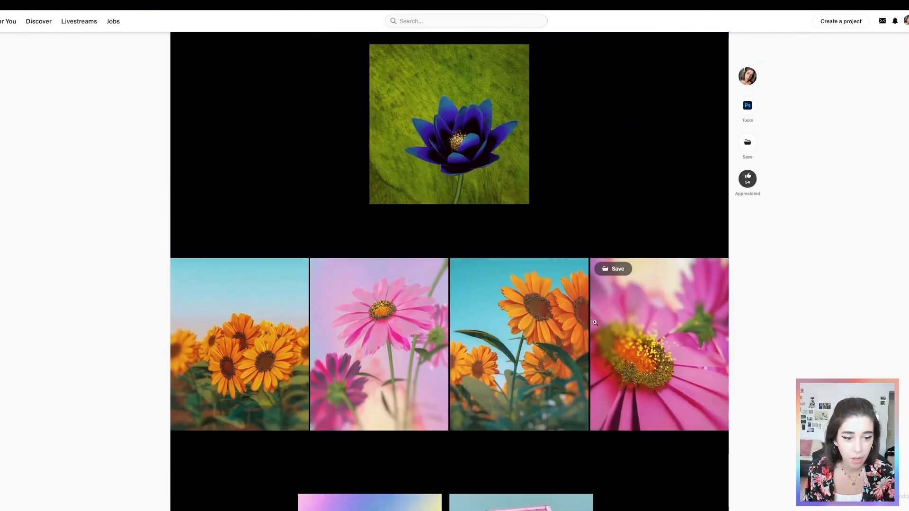
Step: Review the project's storybook houses, lava lamp timelapse, sword and snowy mountain renders through to the end of the project
{"action": "scroll", "coordinate": [426, 227], "scroll_direction": "down", "scroll_amount": 8}
{"action": "scroll", "coordinate": [590, 317], "scroll_direction": "down", "scroll_amount": 12}
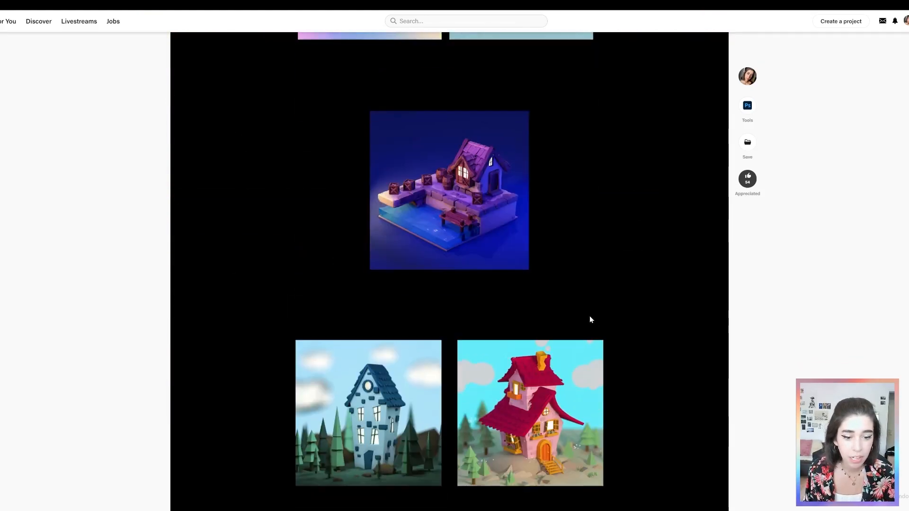
{"action": "scroll", "coordinate": [592, 312], "scroll_direction": "down", "scroll_amount": 4}
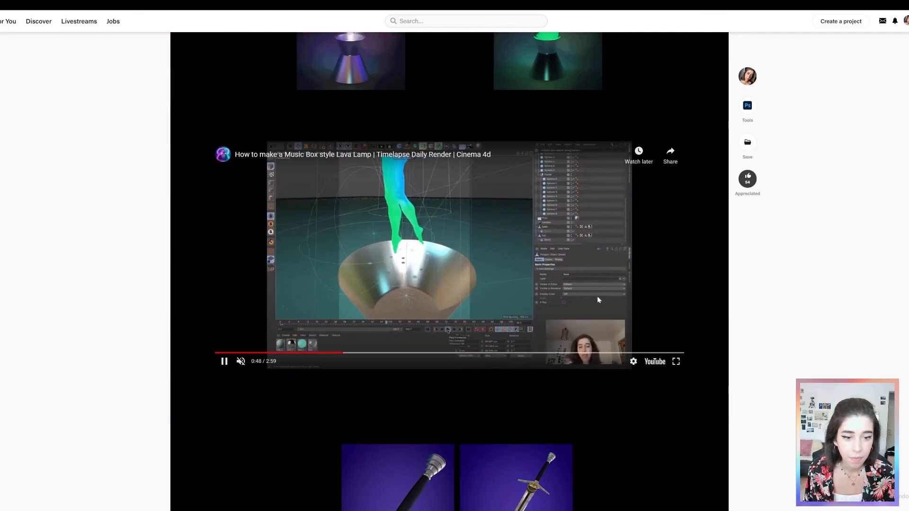
{"action": "scroll", "coordinate": [580, 226], "scroll_direction": "down", "scroll_amount": 3}
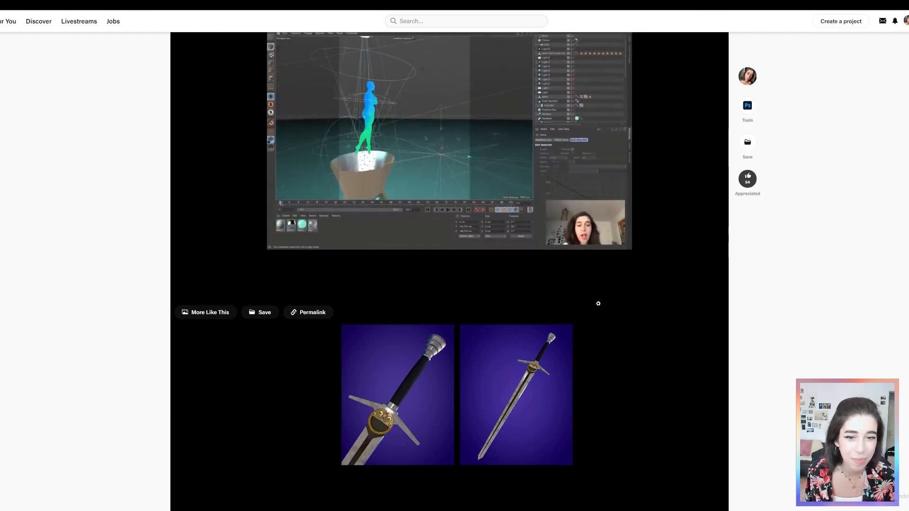
{"action": "scroll", "coordinate": [598, 299], "scroll_direction": "down", "scroll_amount": 5}
{"action": "scroll", "coordinate": [540, 260], "scroll_direction": "down", "scroll_amount": 2}
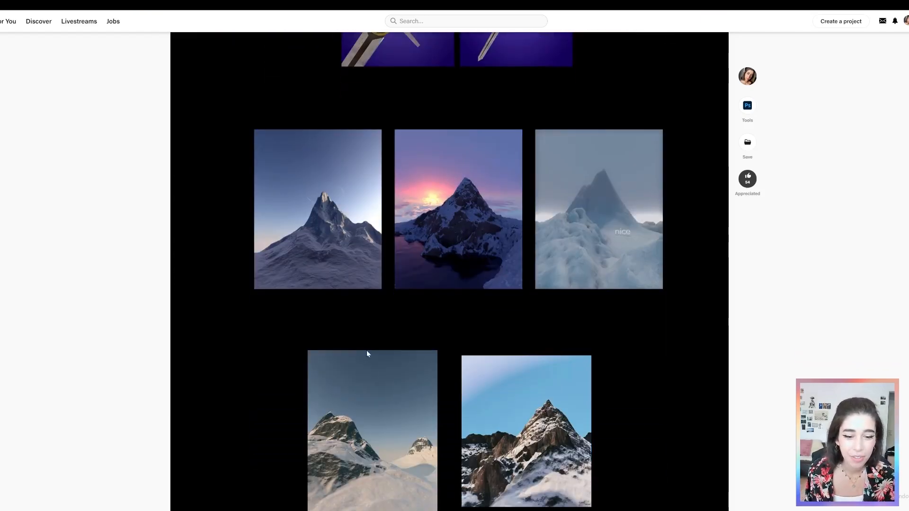
{"action": "scroll", "coordinate": [639, 359], "scroll_direction": "down", "scroll_amount": 2}
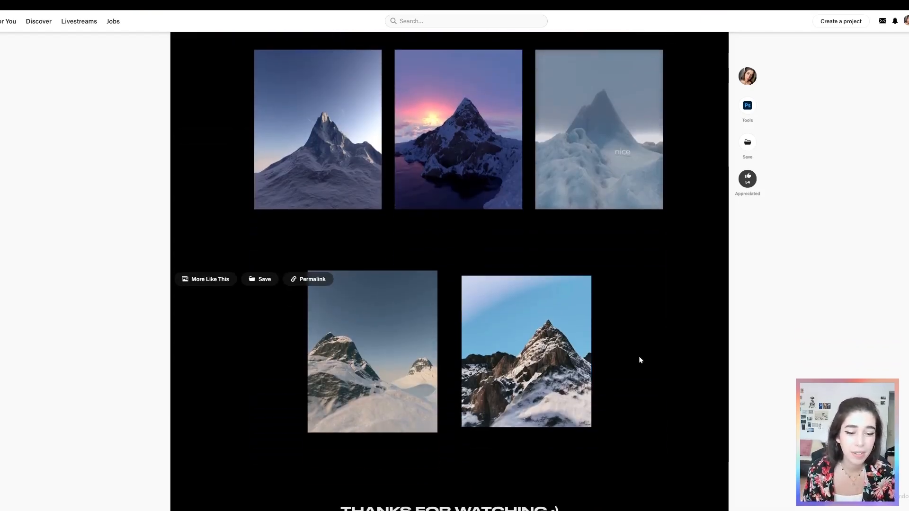
{"action": "scroll", "coordinate": [639, 356], "scroll_direction": "up", "scroll_amount": 1}
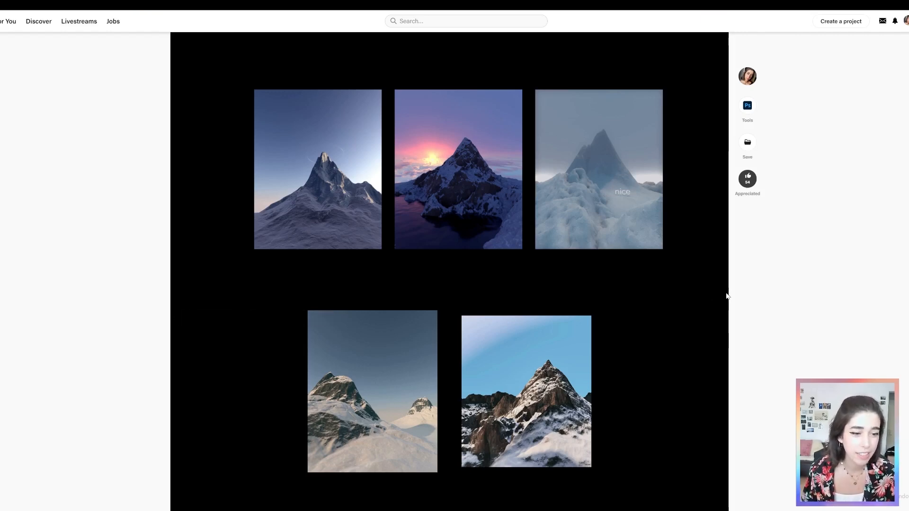
{"action": "scroll", "coordinate": [727, 296], "scroll_direction": "down", "scroll_amount": 1}
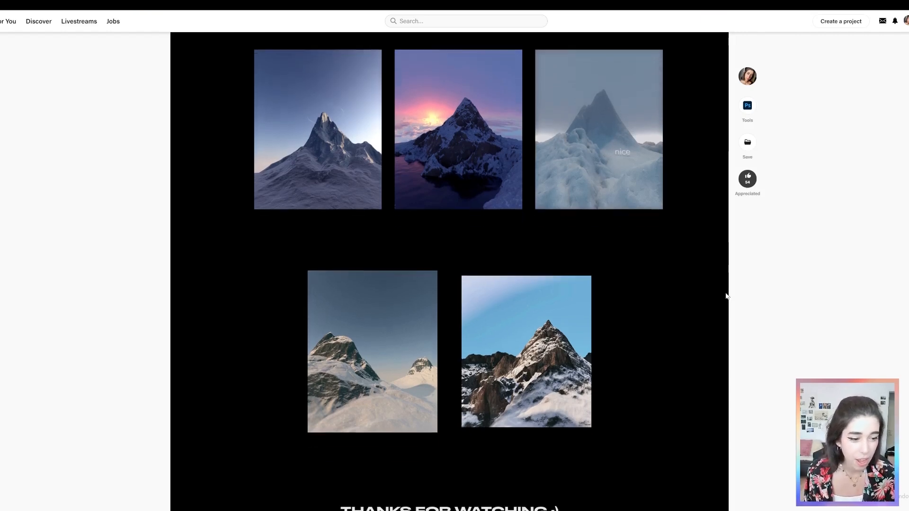
{"action": "scroll", "coordinate": [719, 300], "scroll_direction": "up", "scroll_amount": 1}
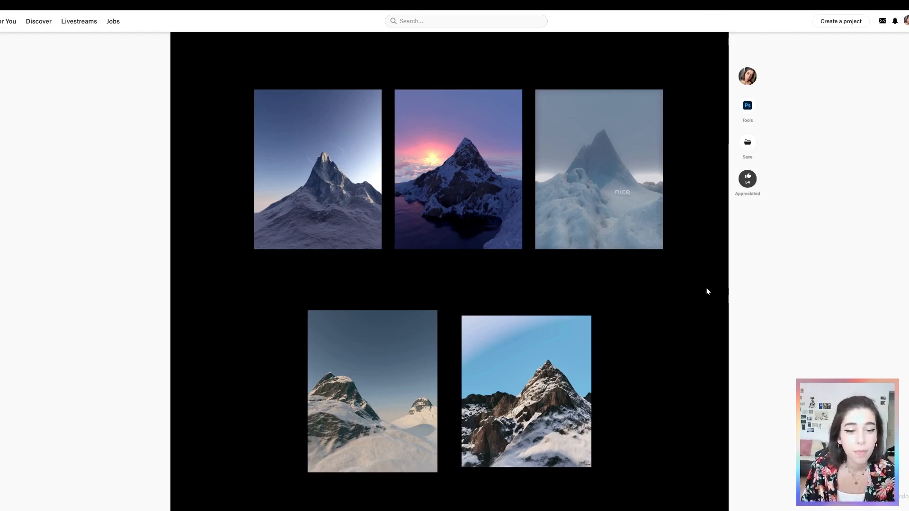
Step: Return through the gallery to the "1 Year of Daily 3D Renders" introduction near the project's beginning
{"action": "scroll", "coordinate": [706, 288], "scroll_direction": "up", "scroll_amount": 15}
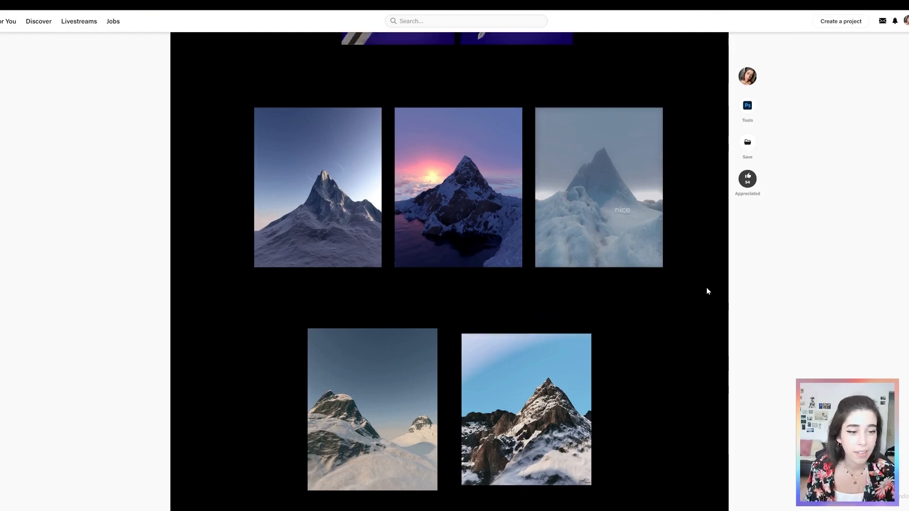
{"action": "scroll", "coordinate": [708, 285], "scroll_direction": "up", "scroll_amount": 20}
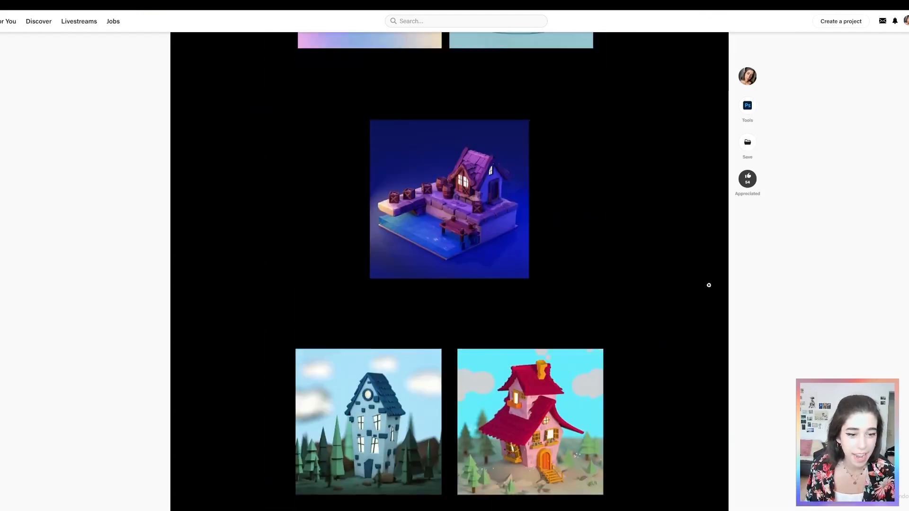
{"action": "scroll", "coordinate": [709, 285], "scroll_direction": "up", "scroll_amount": 20}
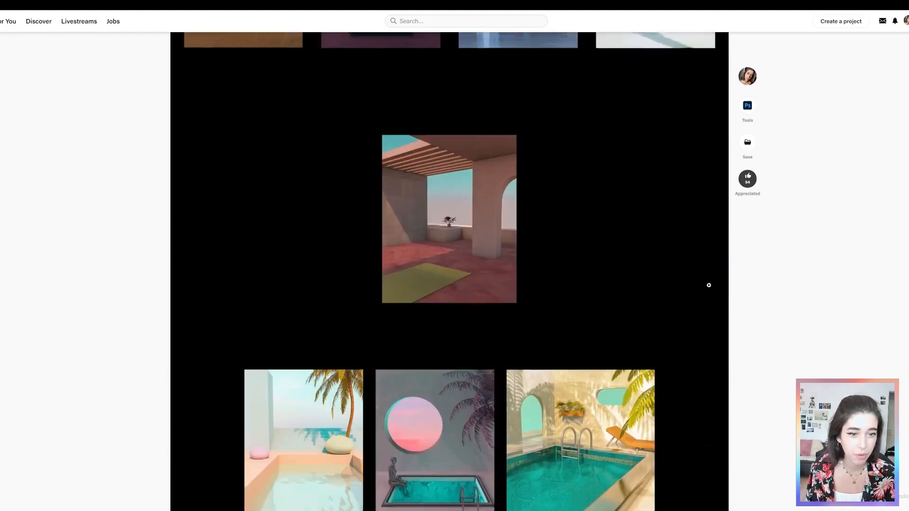
{"action": "scroll", "coordinate": [708, 285], "scroll_direction": "up", "scroll_amount": 20}
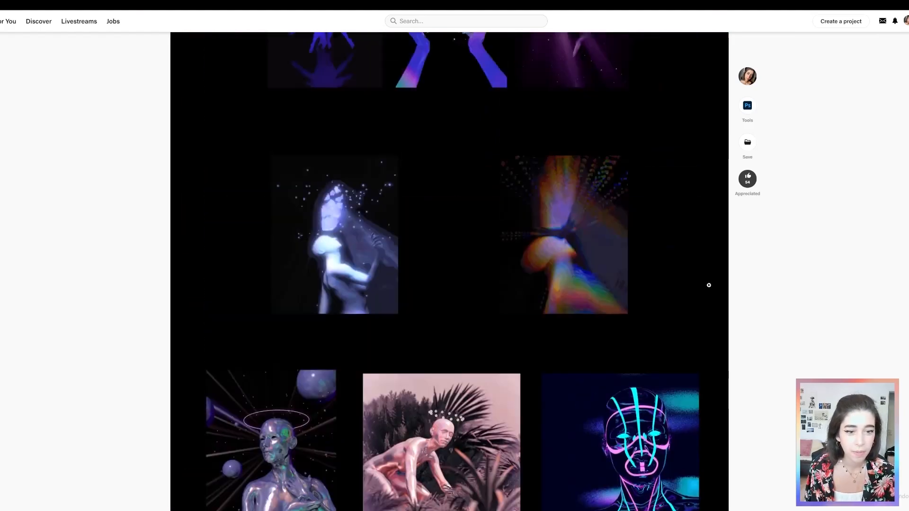
{"action": "scroll", "coordinate": [709, 285], "scroll_direction": "up", "scroll_amount": 15}
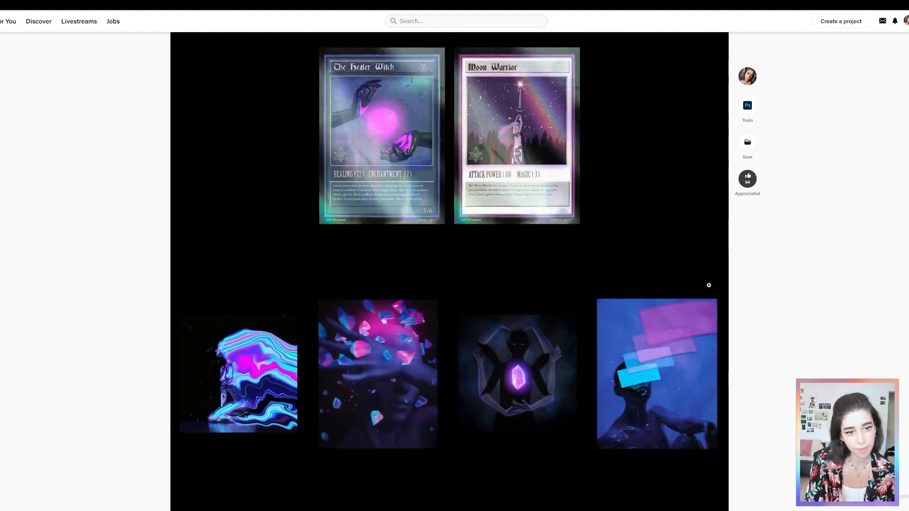
{"action": "scroll", "coordinate": [711, 285], "scroll_direction": "up", "scroll_amount": 20}
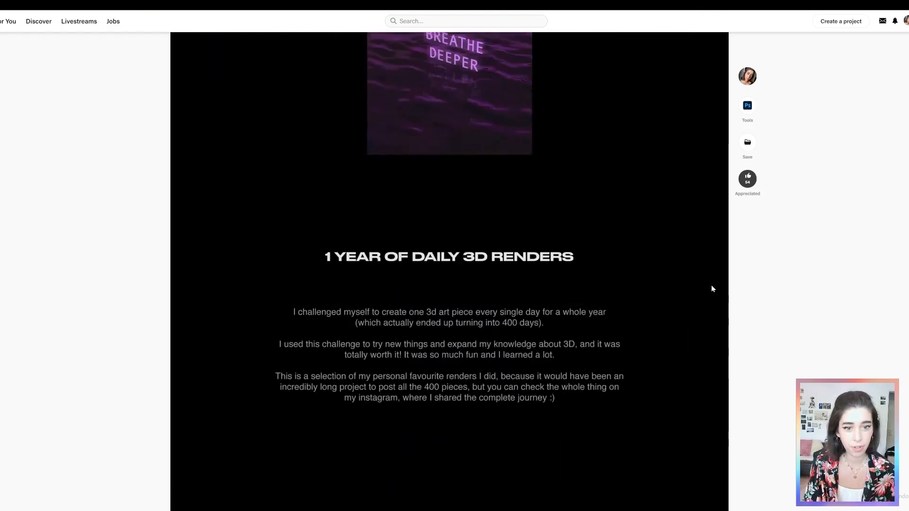